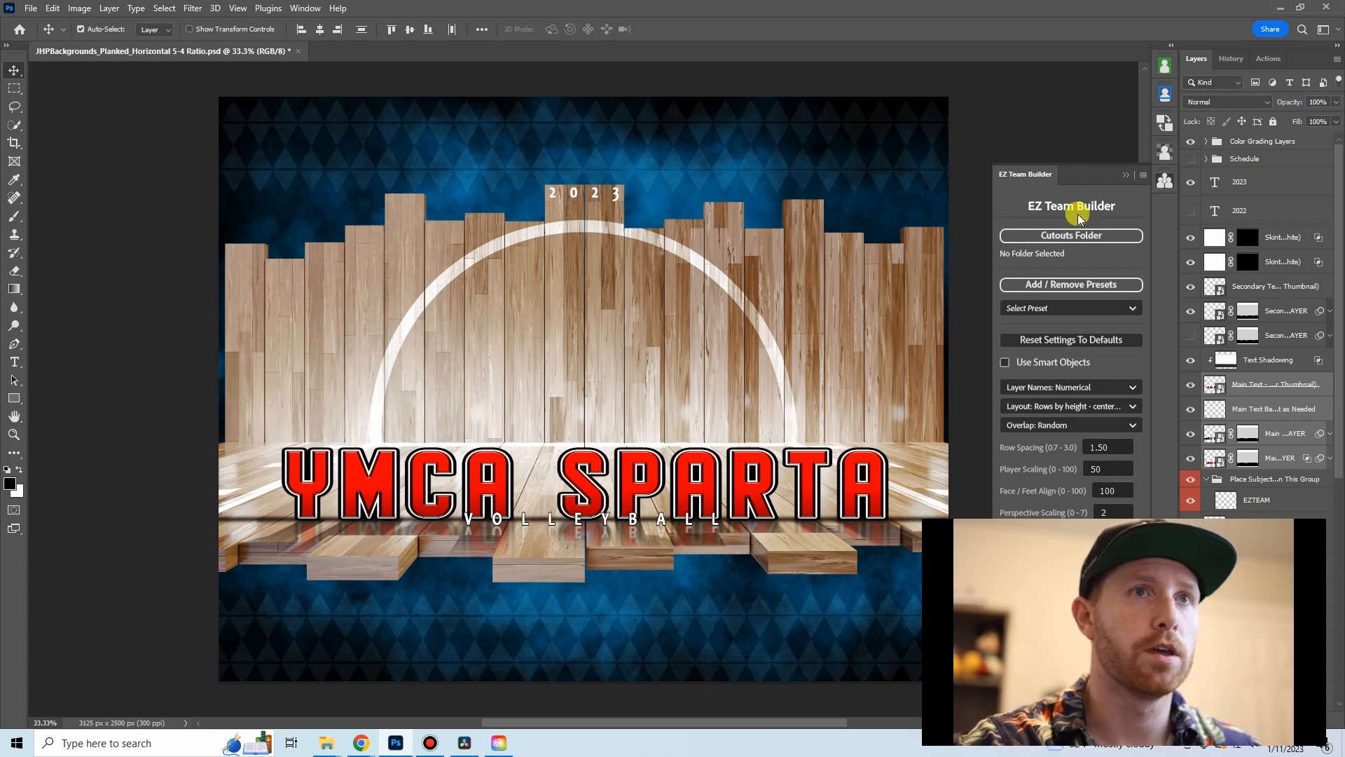
- Collapse the EZ Team Builder panel, switch to GotPhoto in Chrome and open the Extracted album of the Sparta YMCA Volleyball job
left_click(1125, 174)
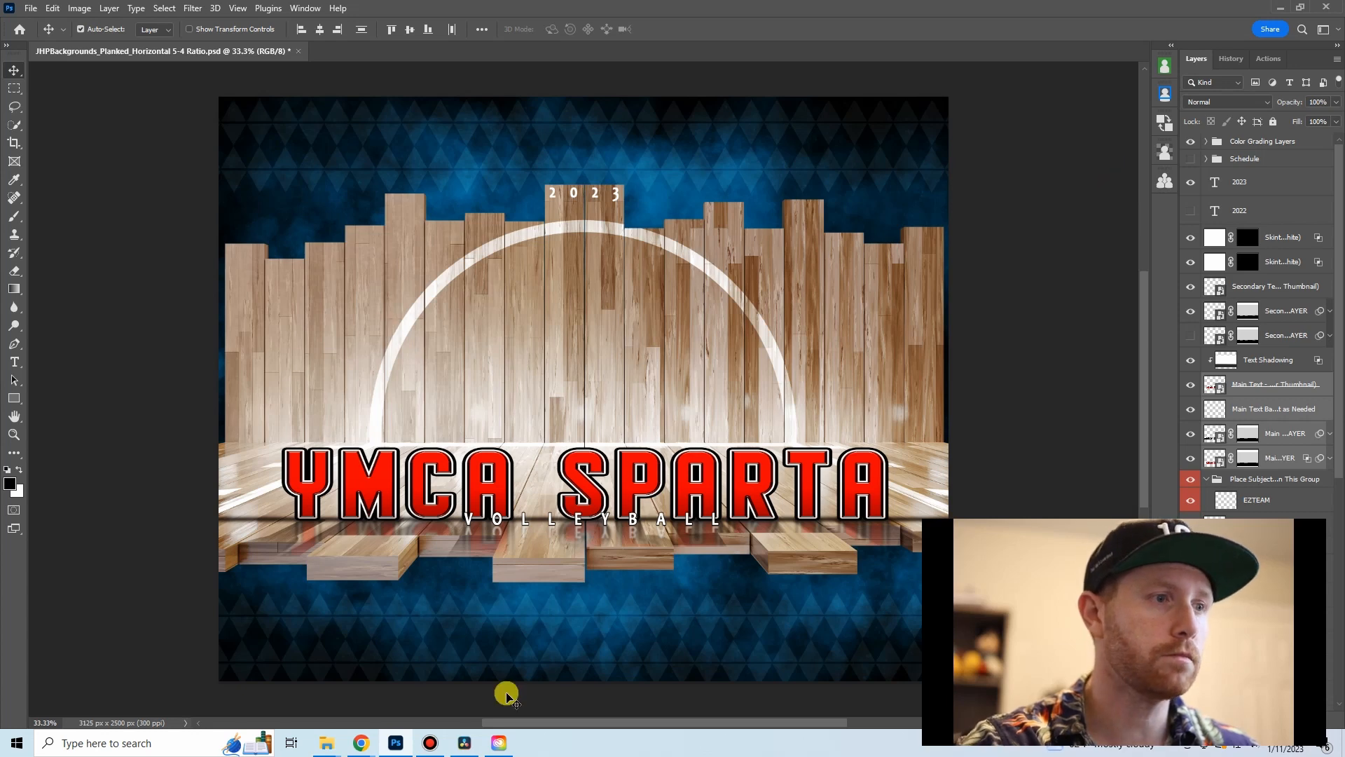
mouse_move(361, 742)
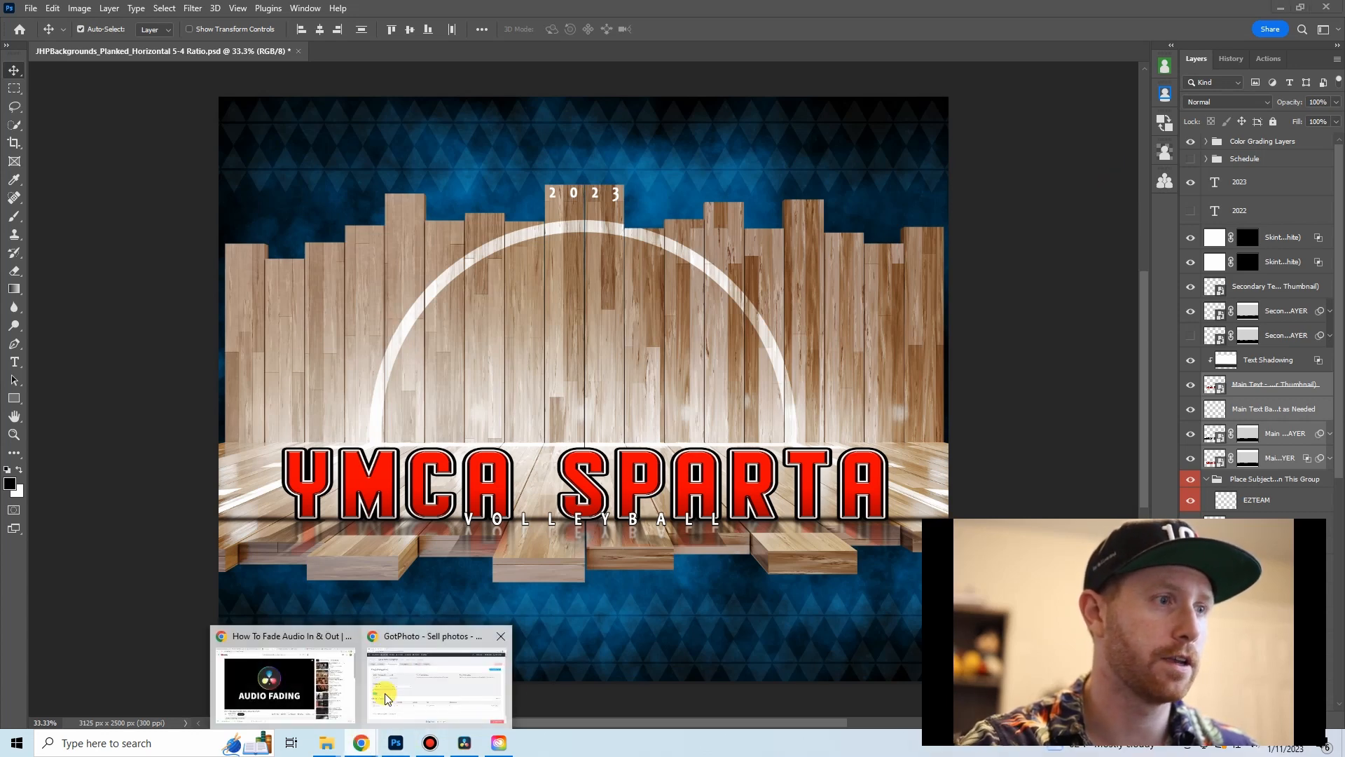
left_click(429, 665)
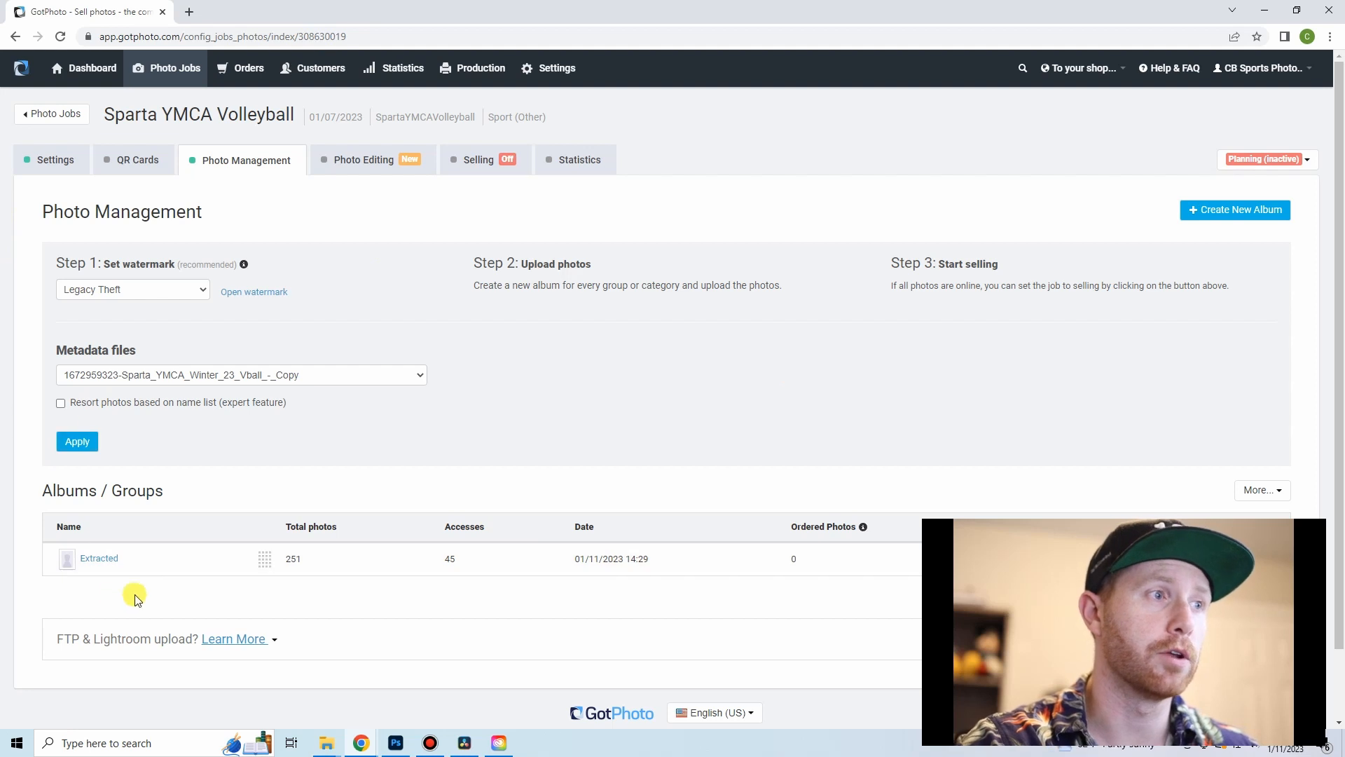
scroll(291, 456, "down", 2)
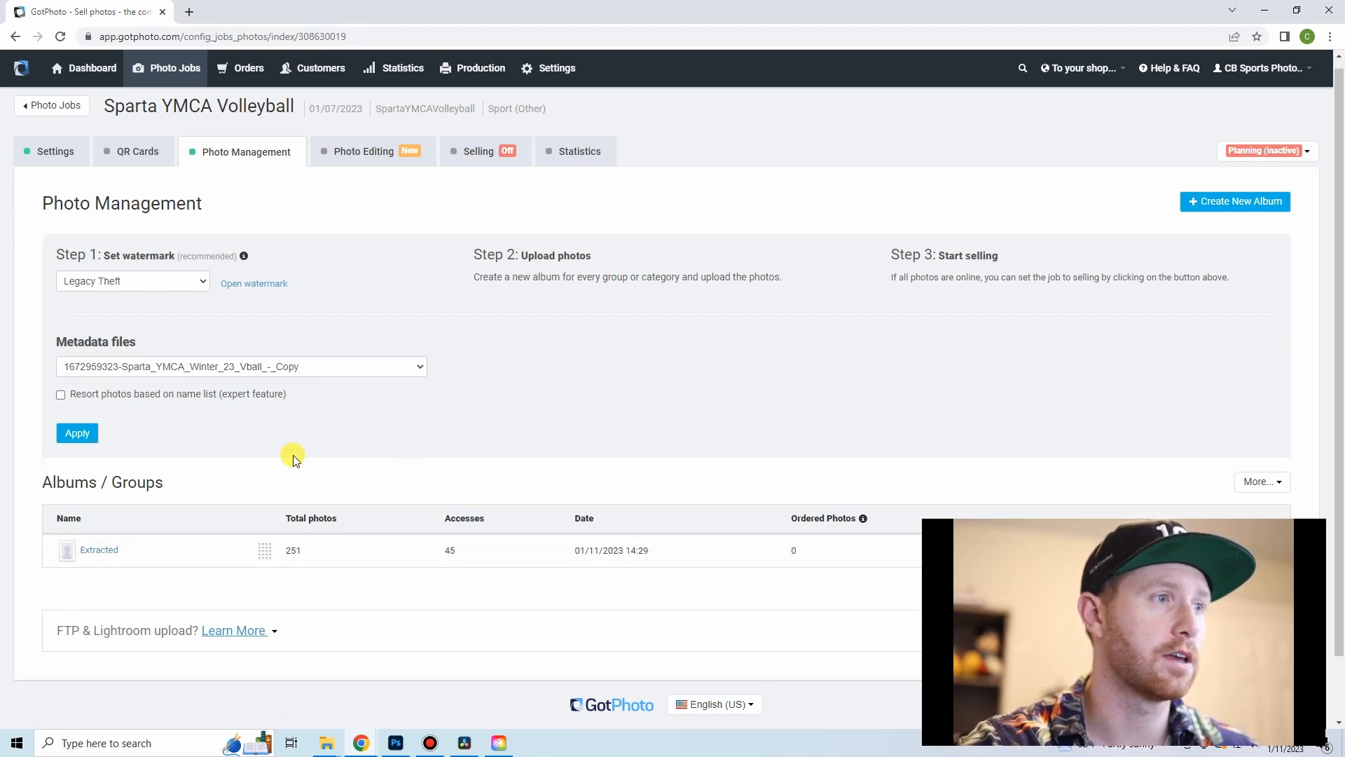
left_click(98, 479)
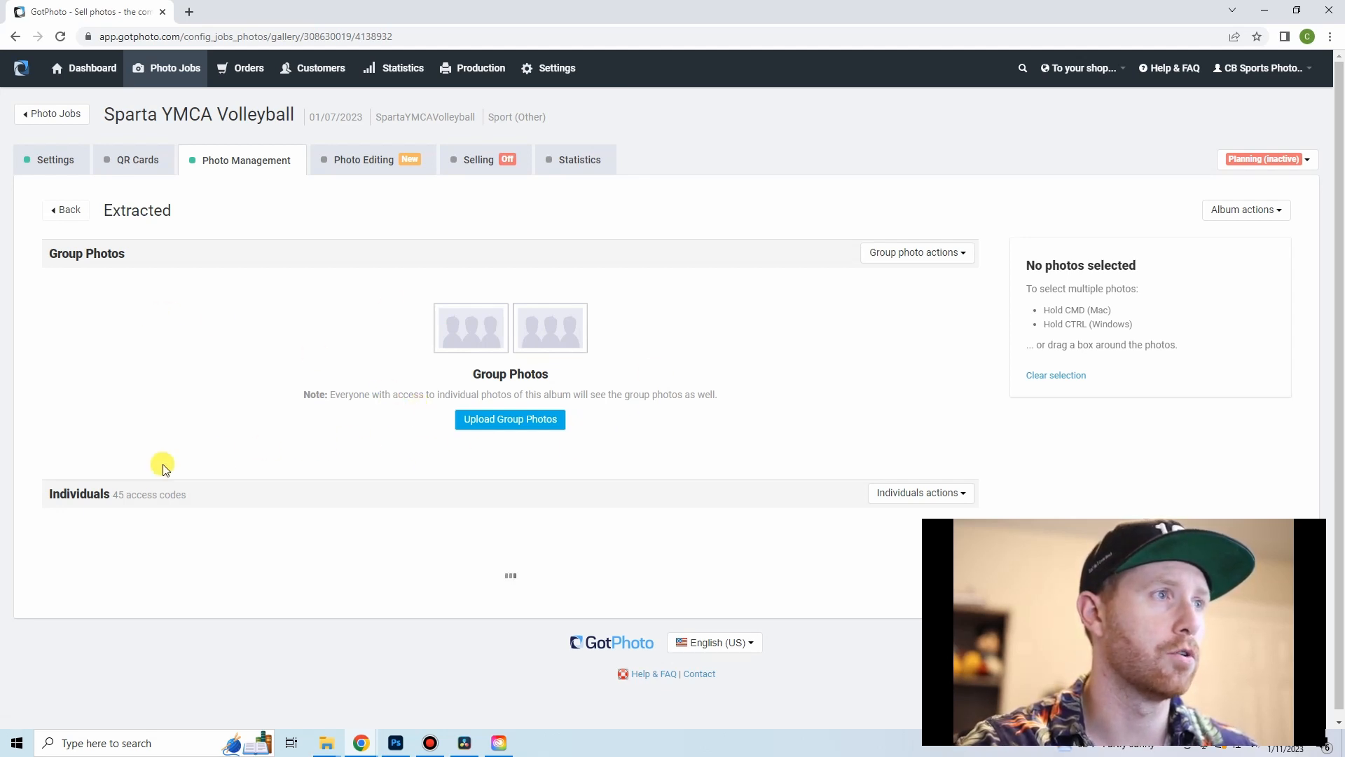
- Look through the individual player photos in the Extracted album to see how the different teams are mixed together
scroll(220, 457, "down", 1)
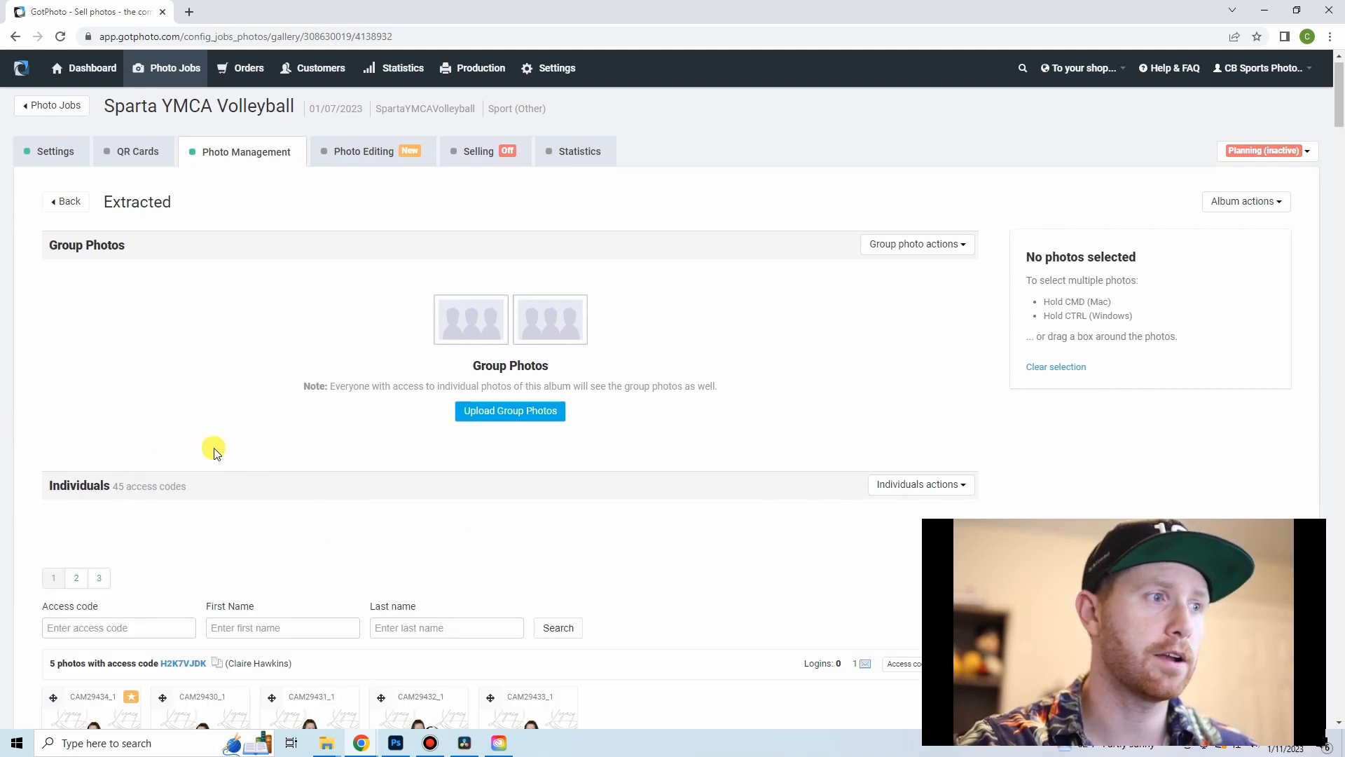
scroll(216, 441, "down", 6)
scroll(319, 414, "down", 1)
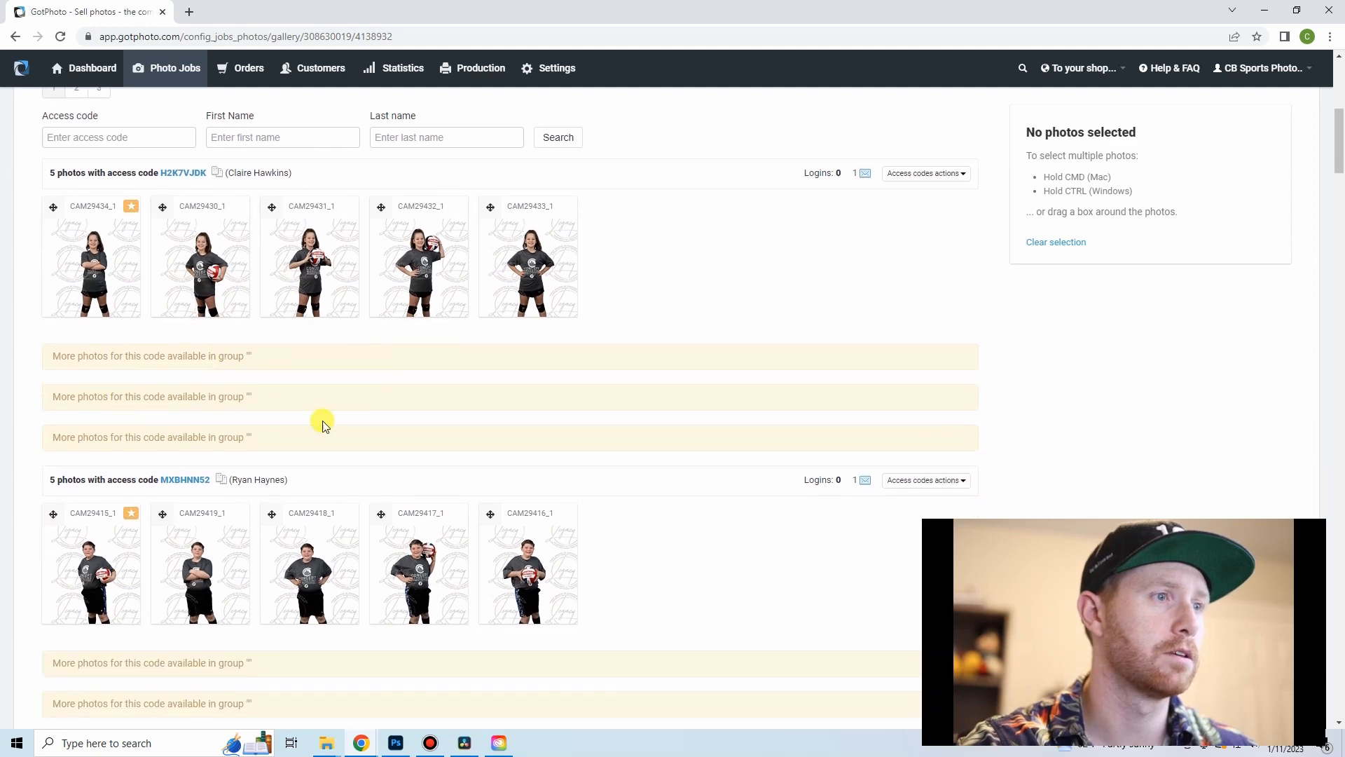
scroll(324, 425, "down", 15)
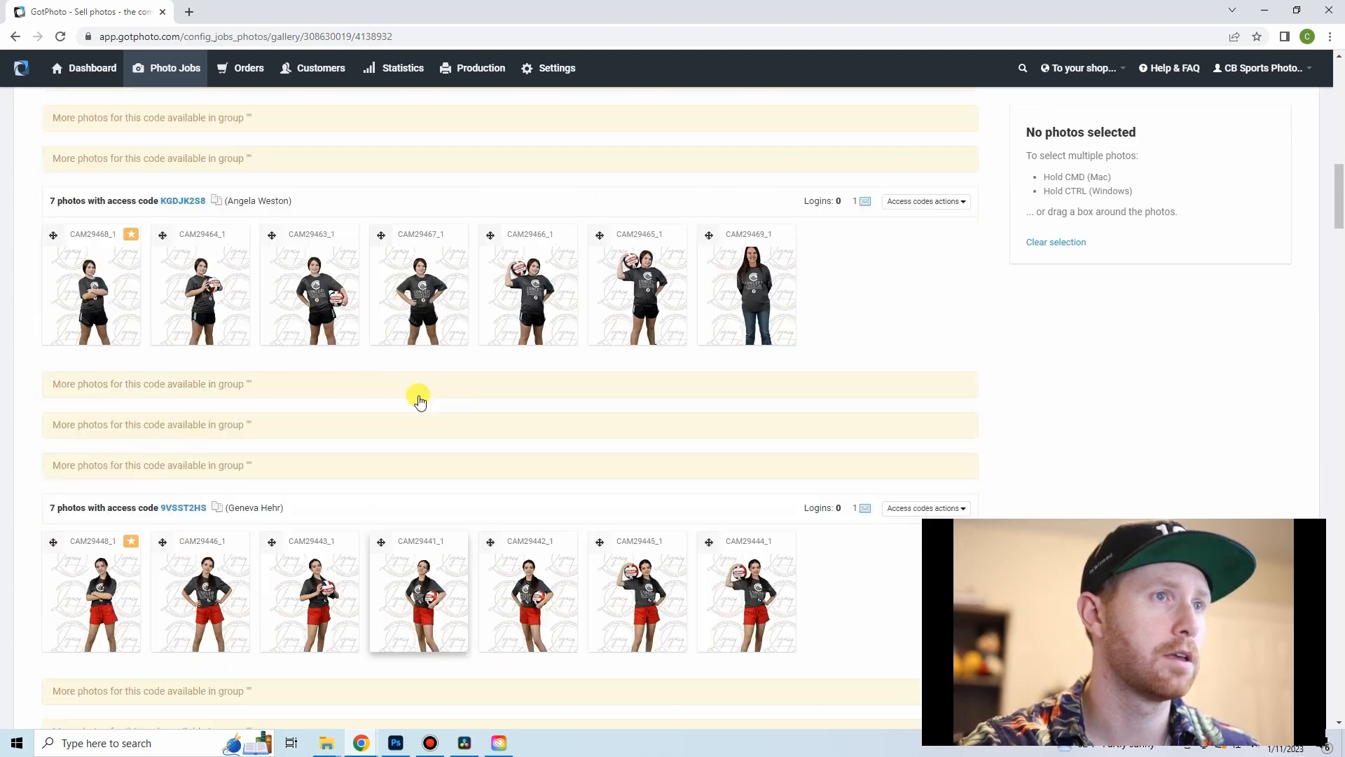
scroll(420, 401, "up", 2)
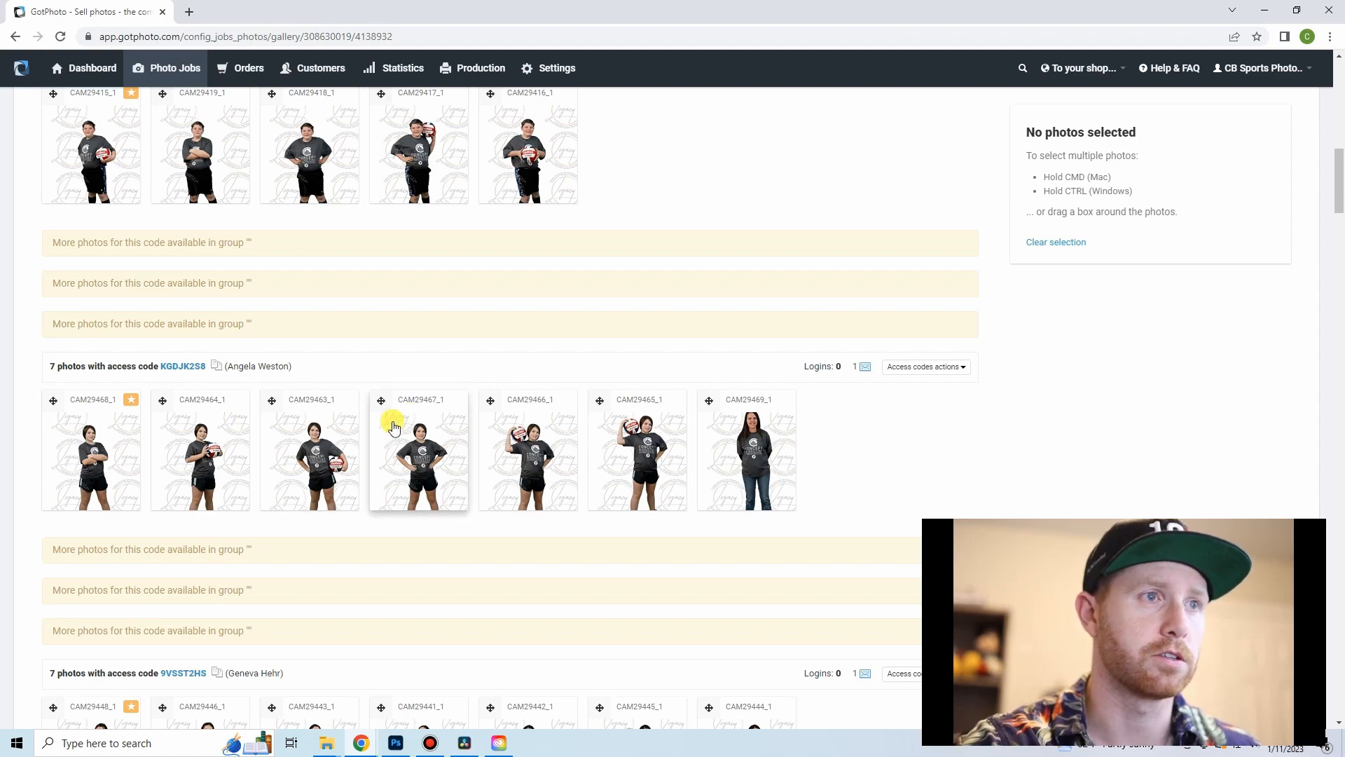
scroll(394, 426, "down", 6)
scroll(369, 423, "down", 5)
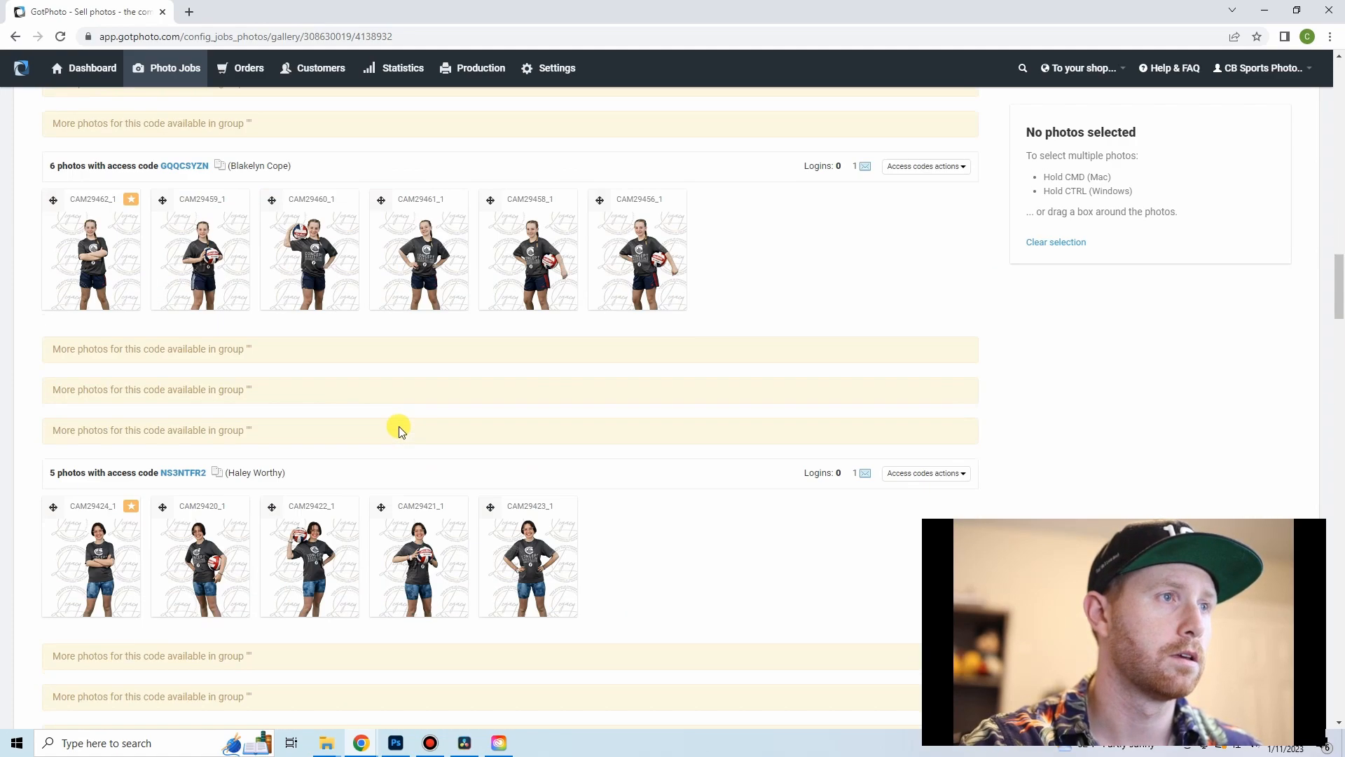
scroll(175, 322, "down", 5)
scroll(433, 401, "down", 5)
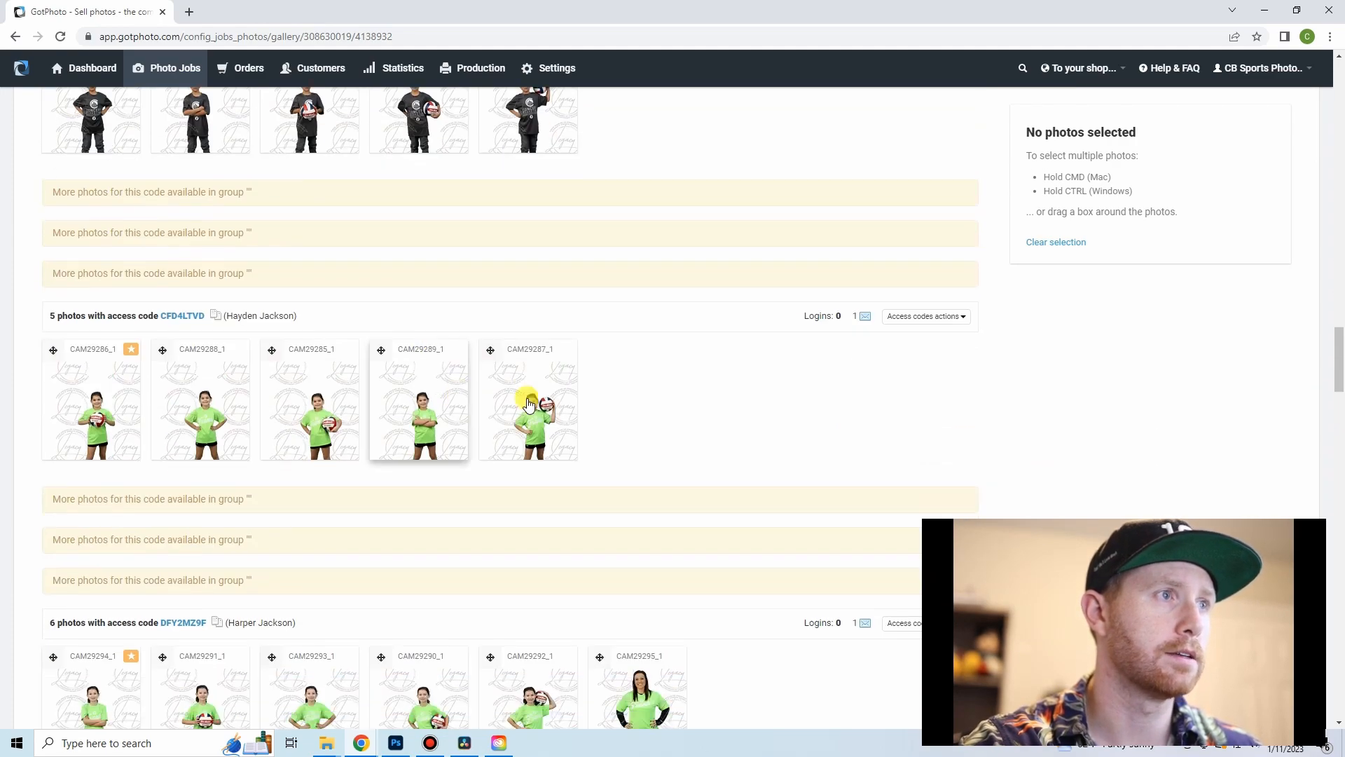
scroll(355, 421, "down", 5)
scroll(370, 412, "down", 15)
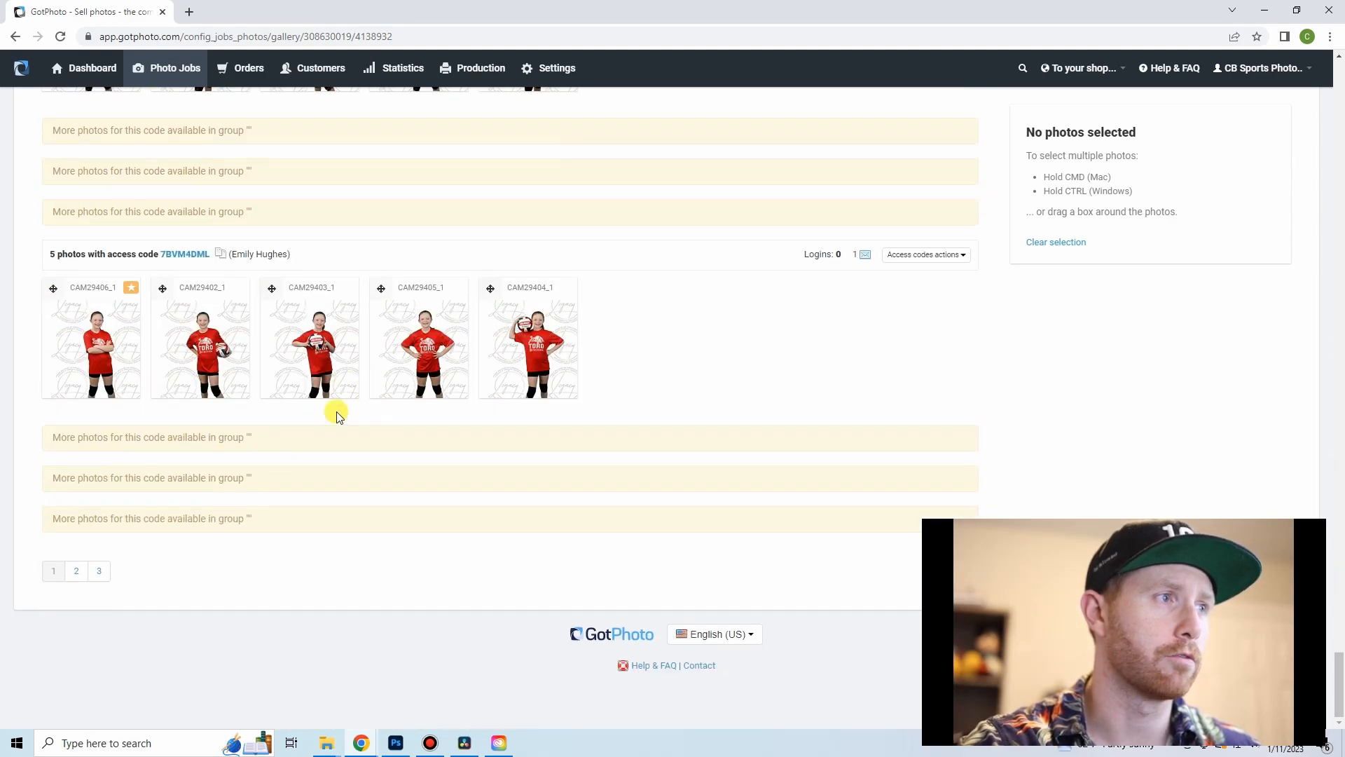
middle_click(400, 371)
middle_click(412, 354)
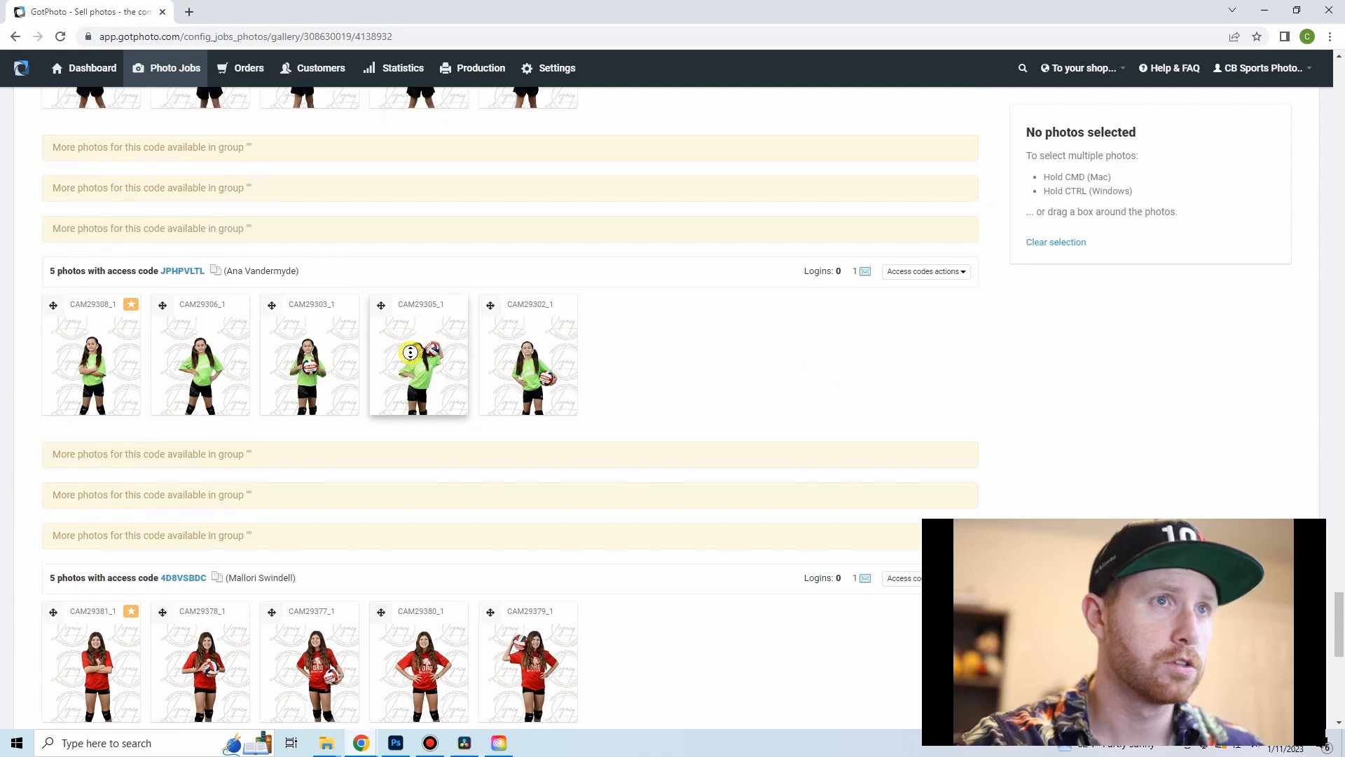
middle_click(463, 329)
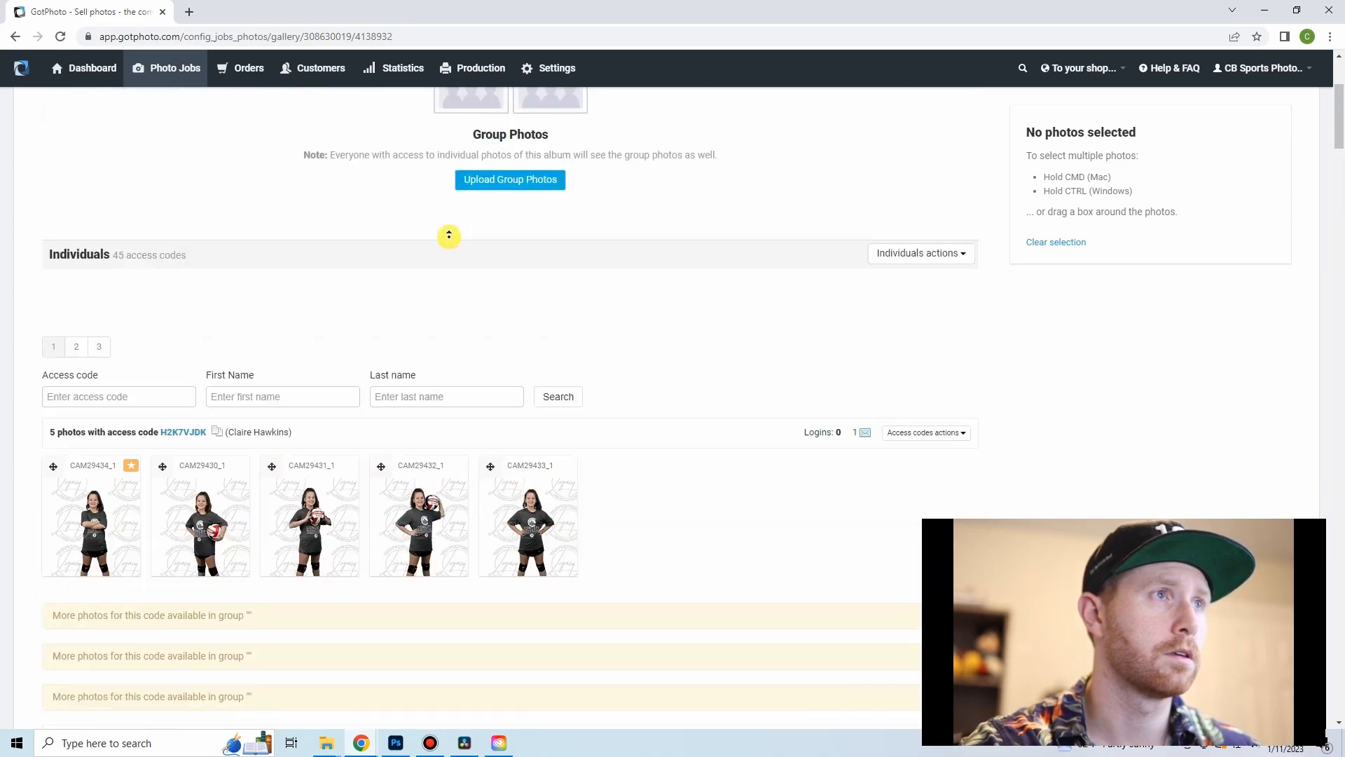
middle_click(447, 286)
scroll(363, 288, "down", 1)
scroll(333, 295, "down", 3)
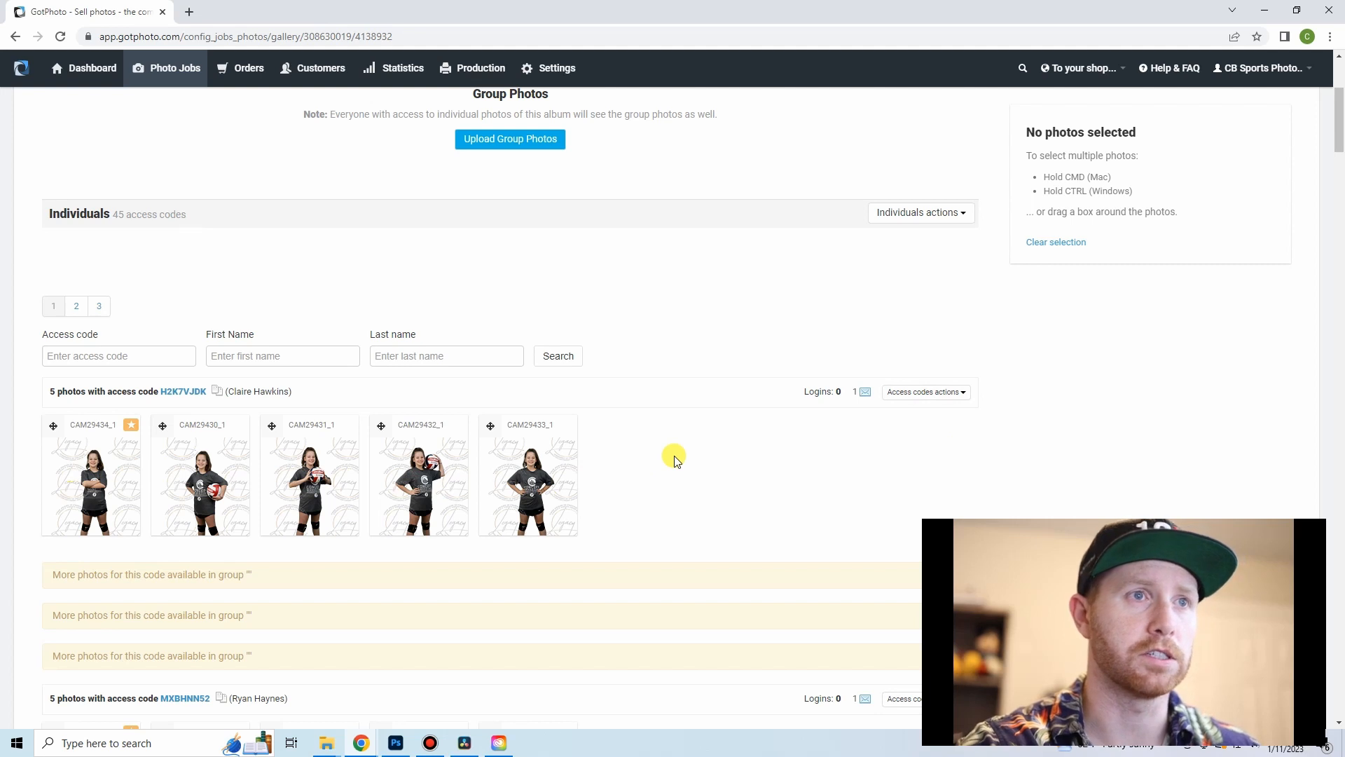
- Resort the Extracted album's individual photos to albums, using Group as the scheme for creating folders
left_click(931, 215)
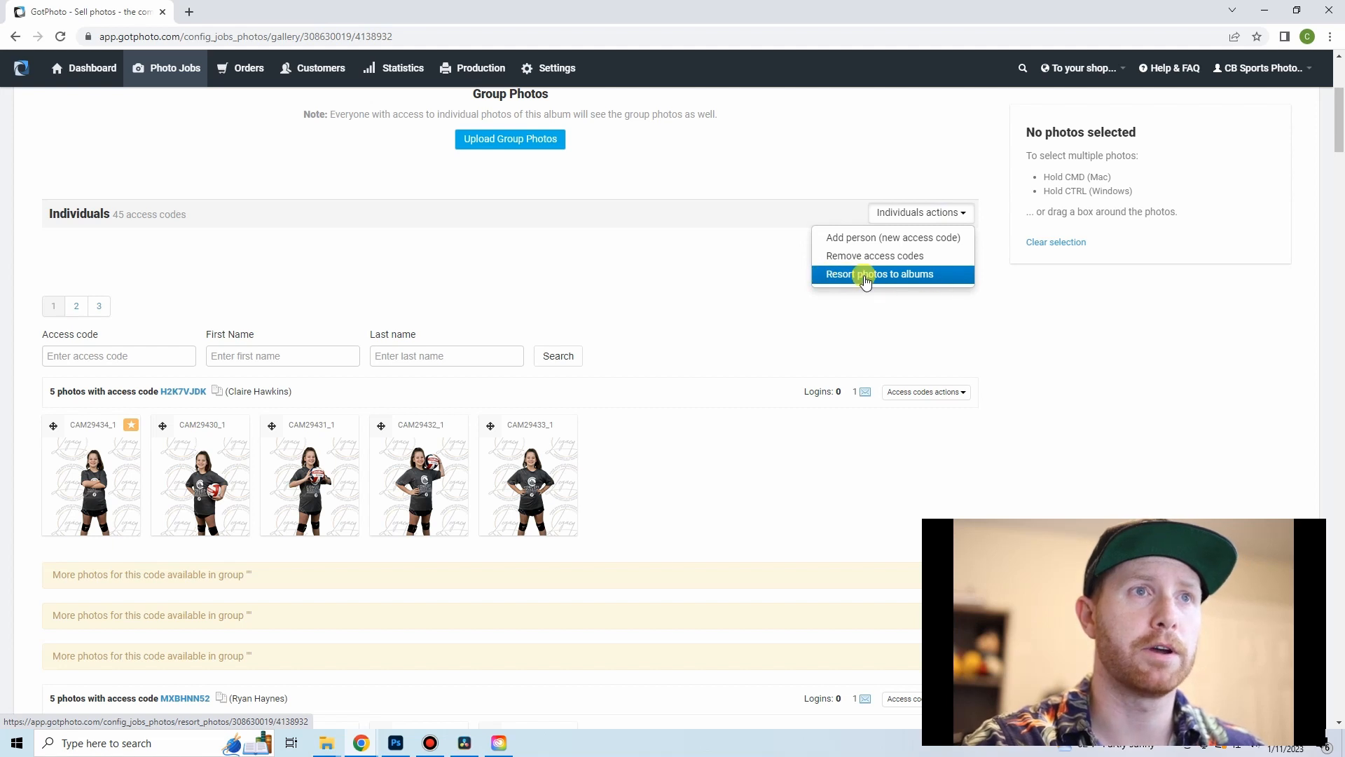
left_click(917, 275)
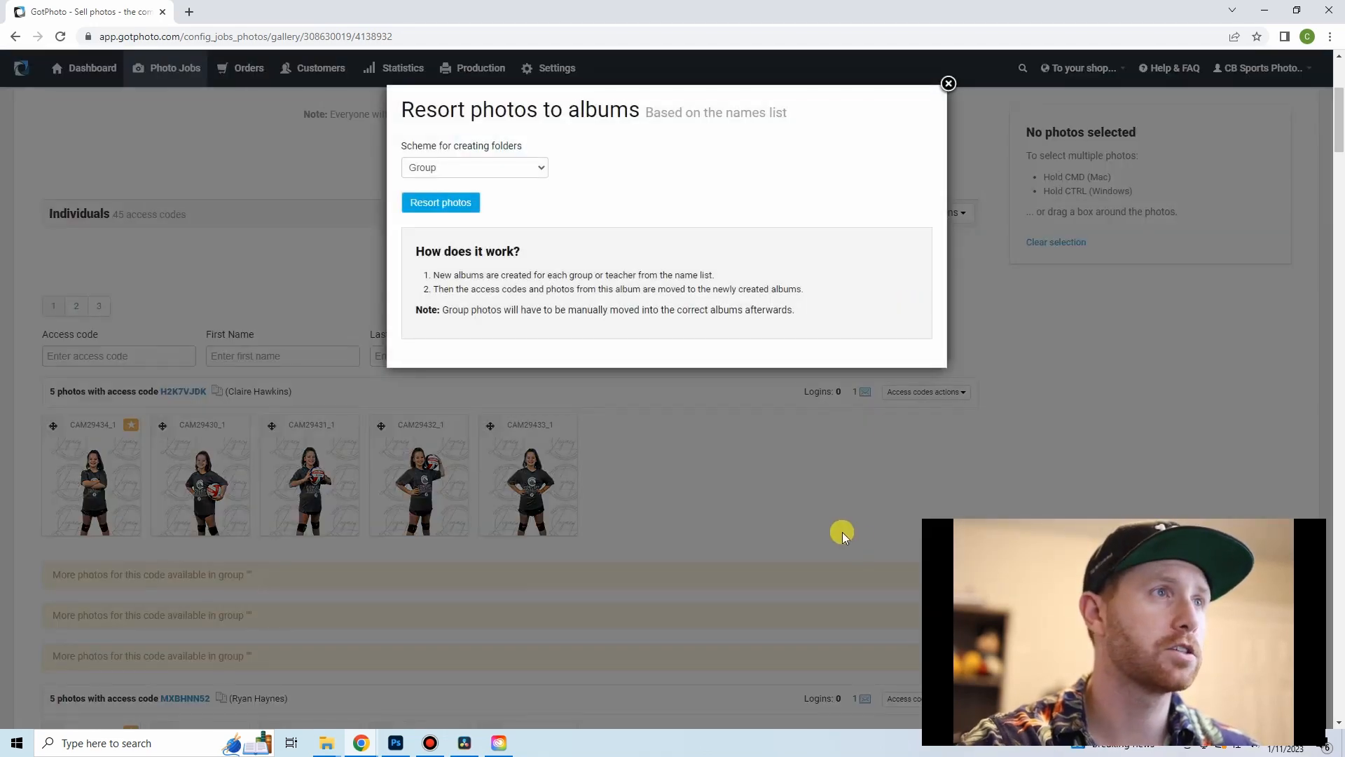
left_click(421, 169)
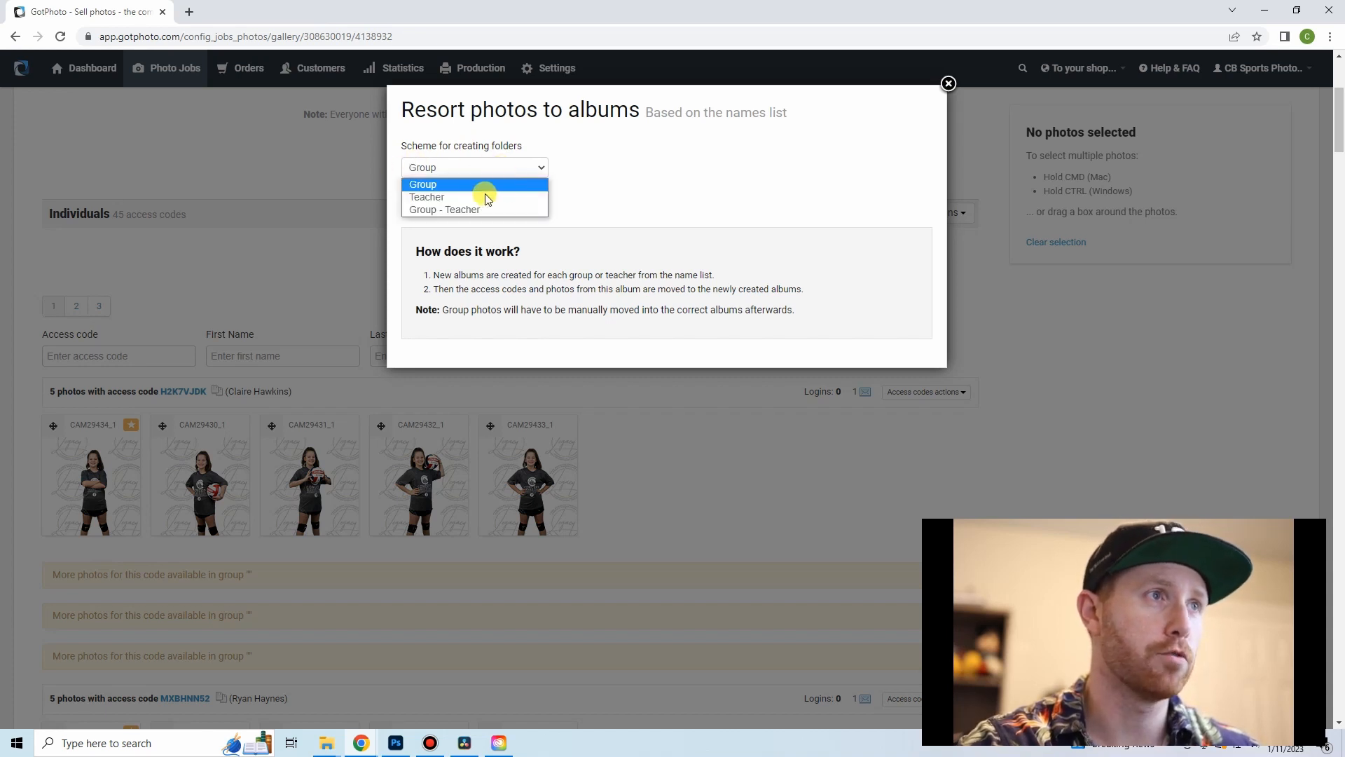
left_click(630, 165)
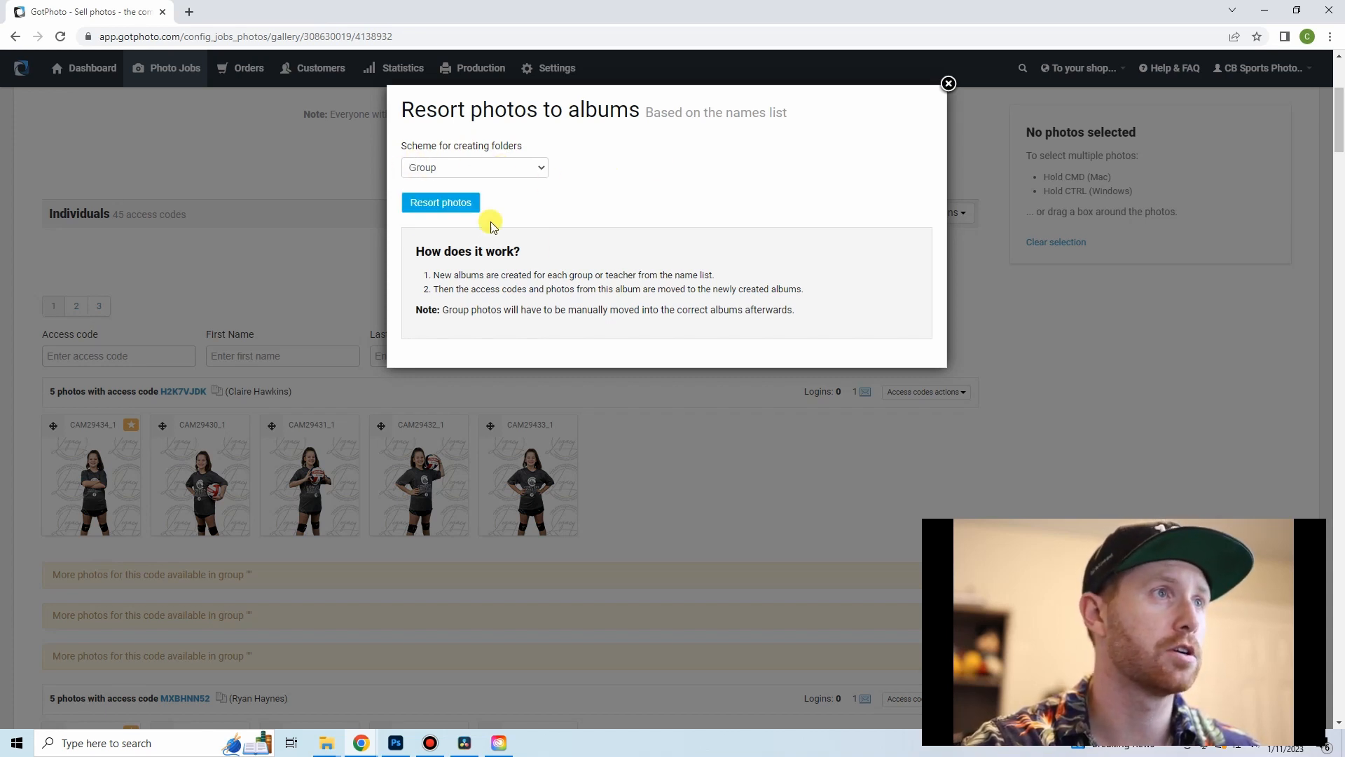
left_click(440, 203)
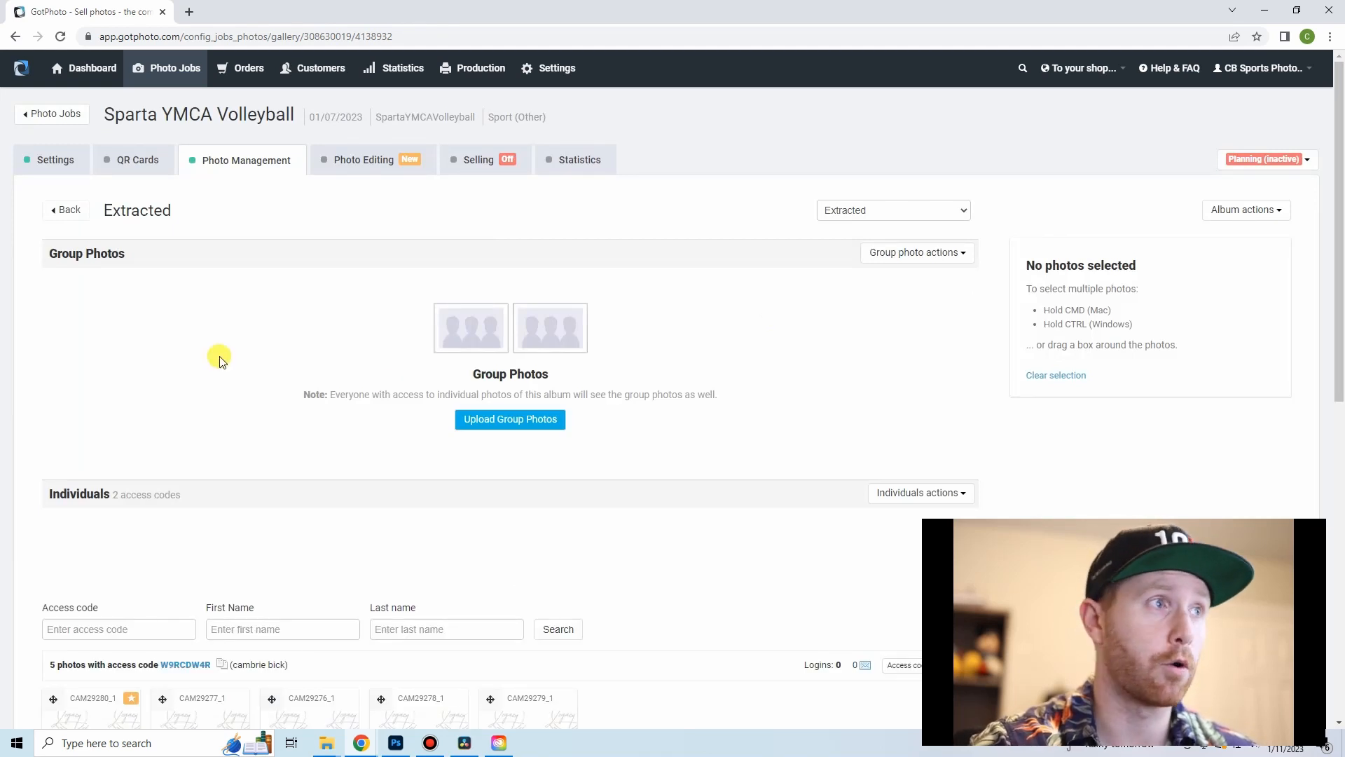
- Check the players still in the Extracted album, enlarging one photo of each to read the team name on the shirt
scroll(215, 330, "down", 5)
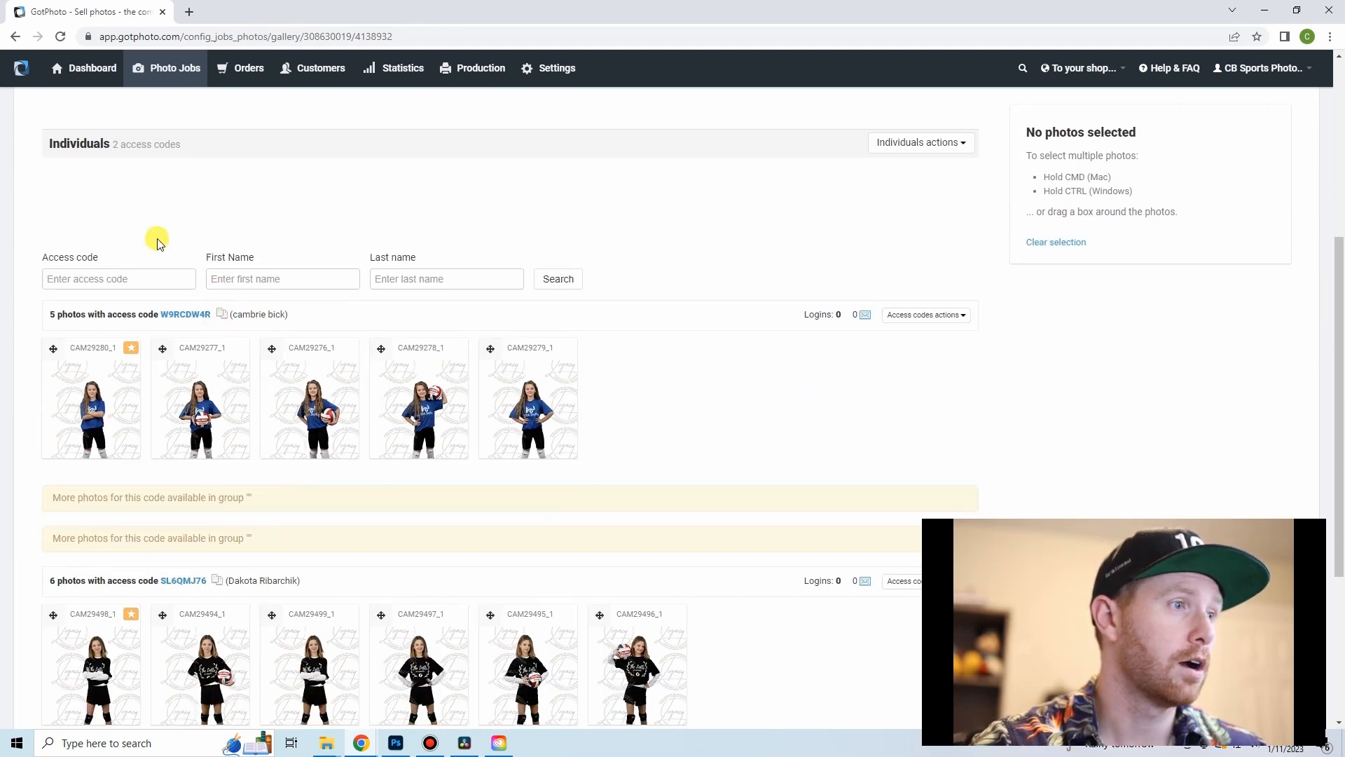
scroll(156, 241, "down", 4)
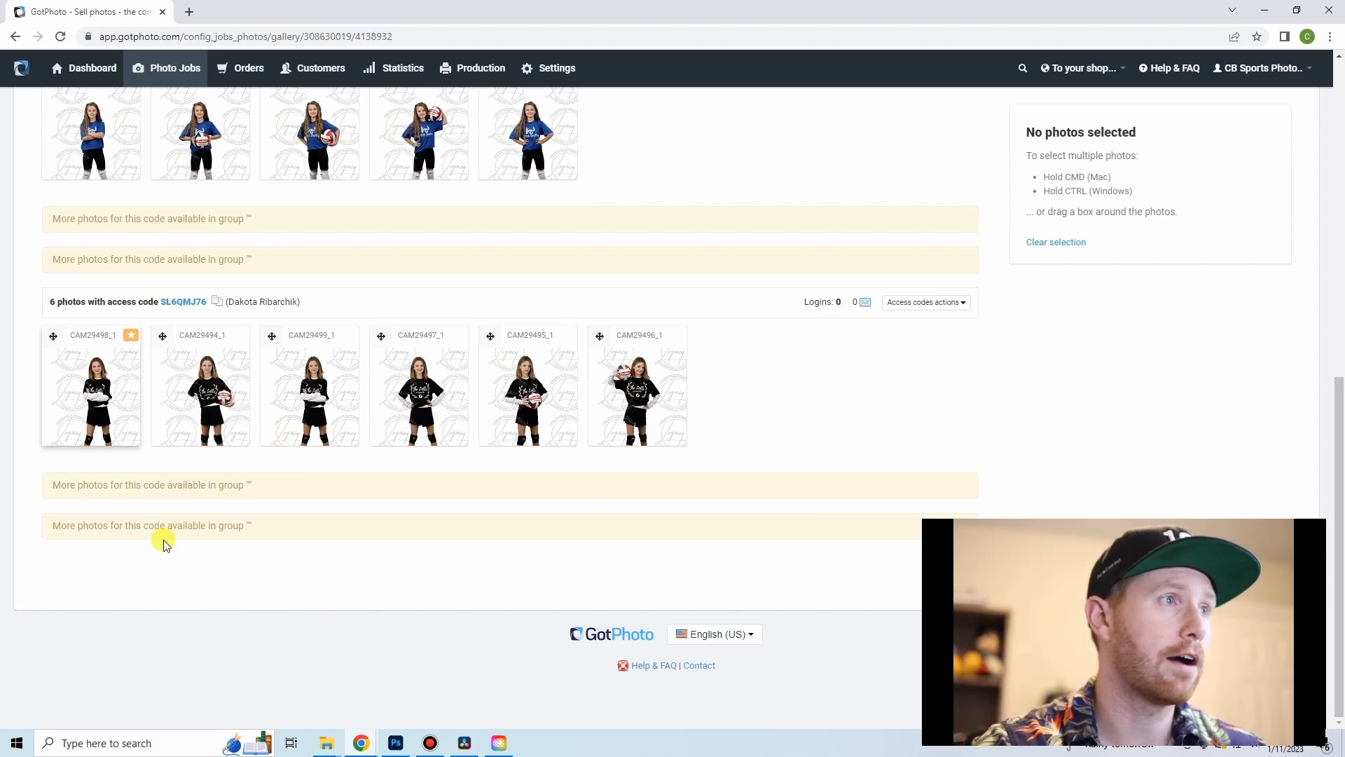
scroll(519, 429, "up", 15)
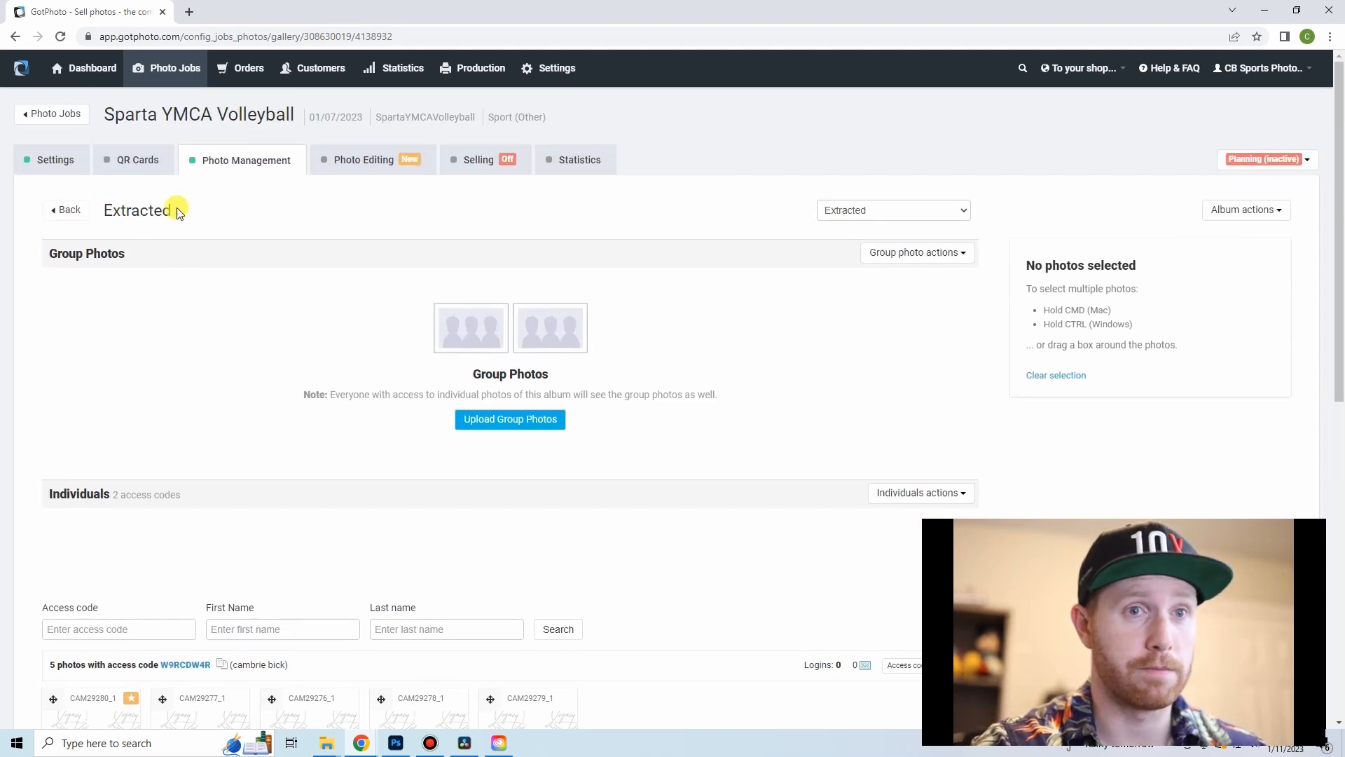
scroll(273, 456, "down", 7)
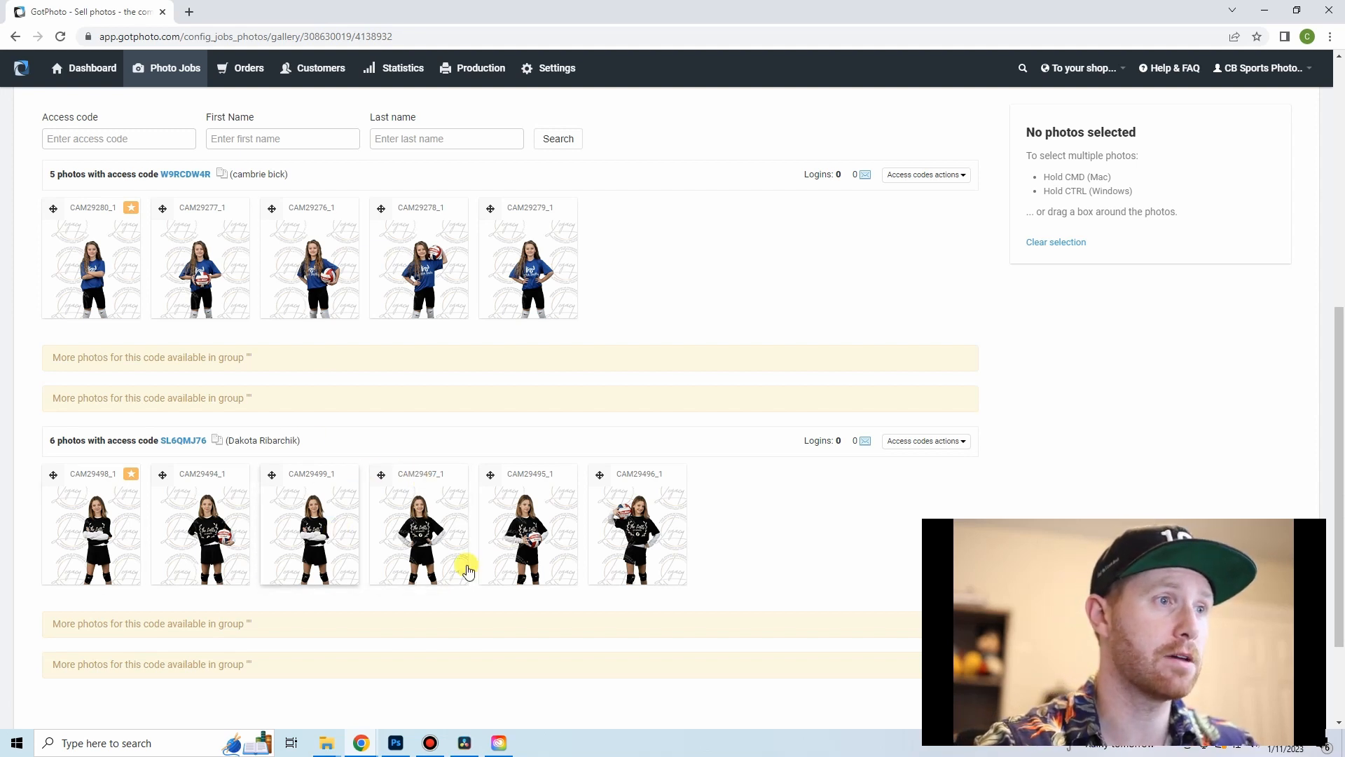
left_click(637, 534)
left_click(1127, 277)
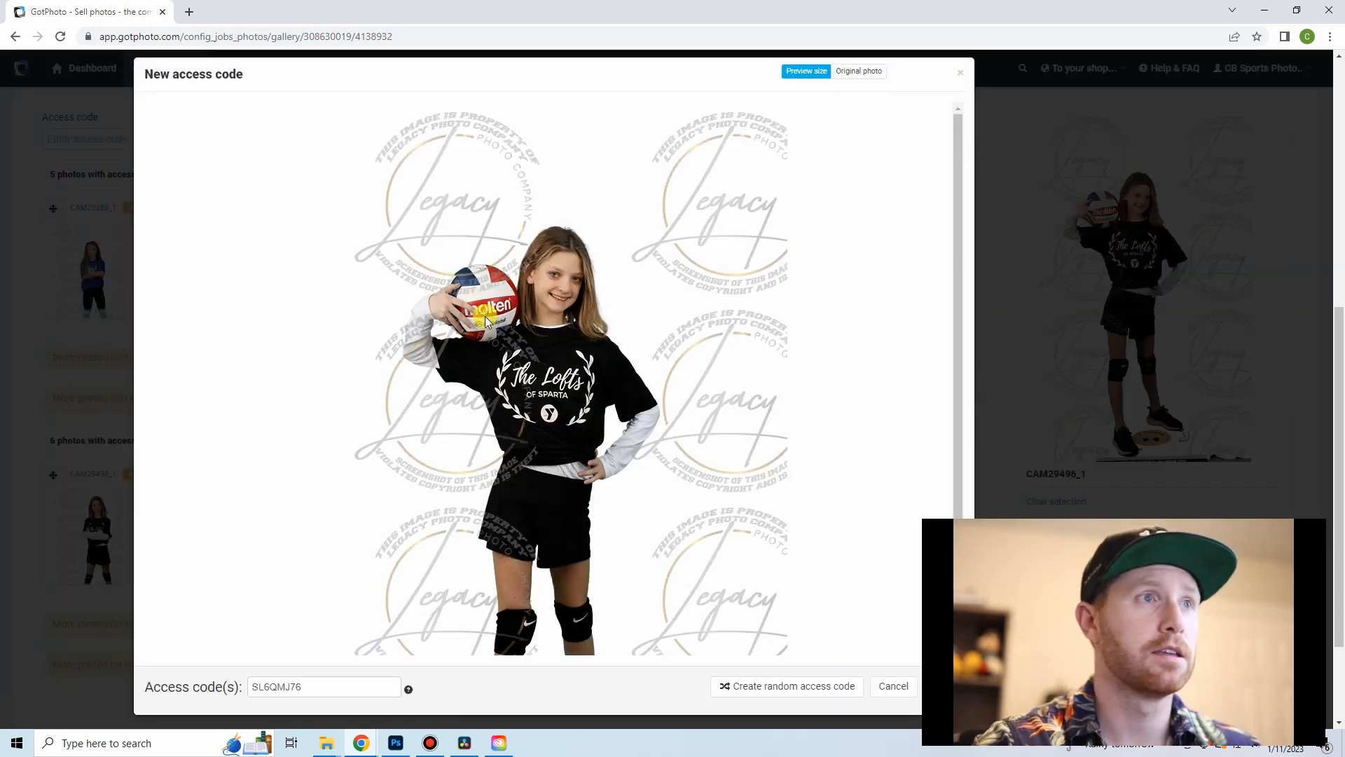
left_click(99, 429)
left_click(515, 280)
left_click(1150, 278)
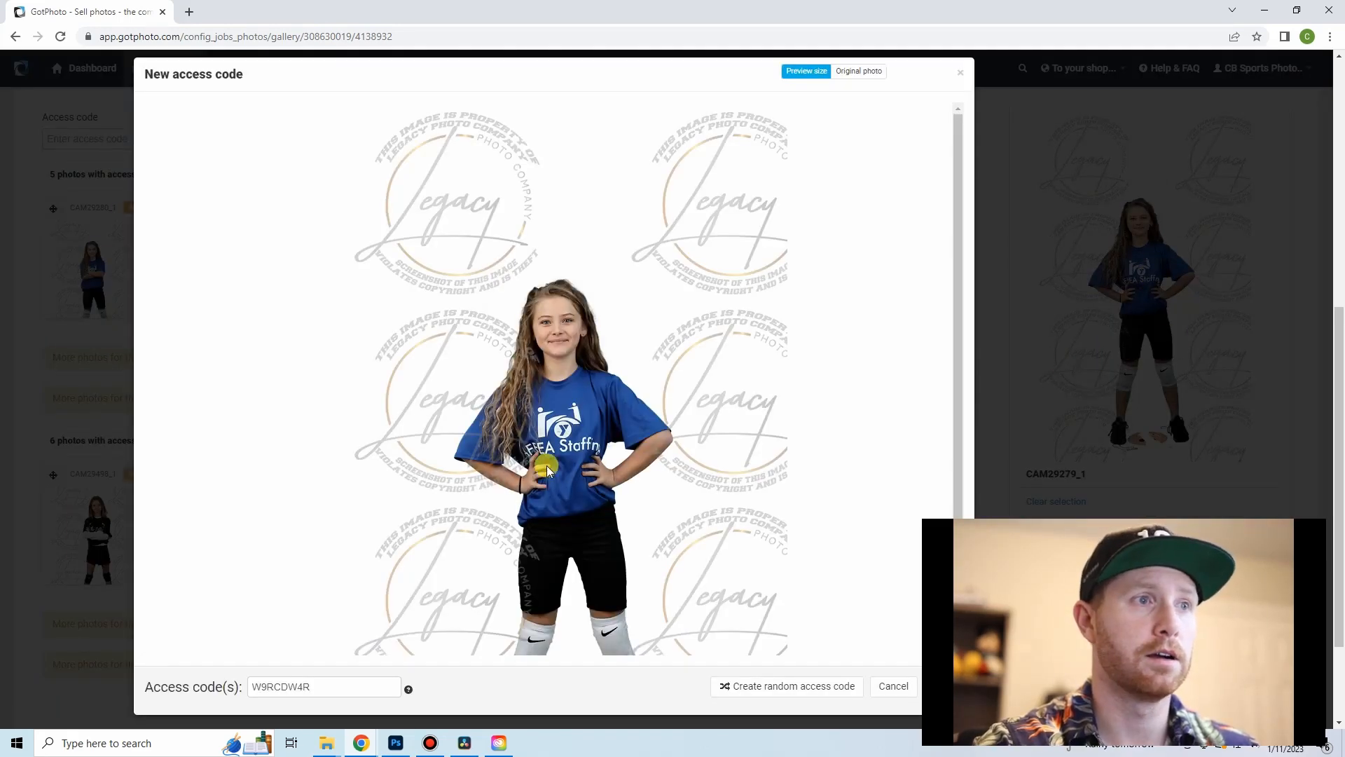
left_click(108, 420)
scroll(312, 219, "up", 7)
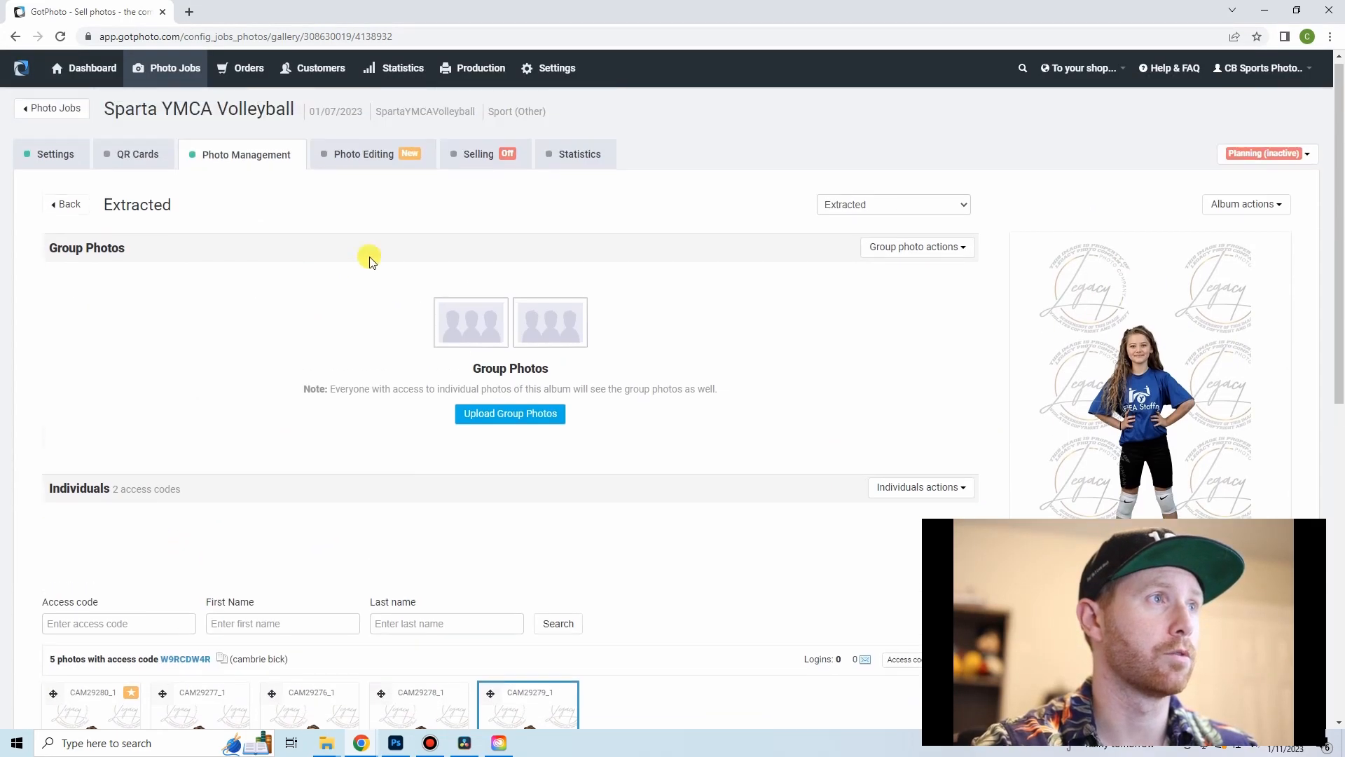
- Review the job's album list in Photo Management and reopen the Extracted album at its remaining individual photos
left_click(263, 167)
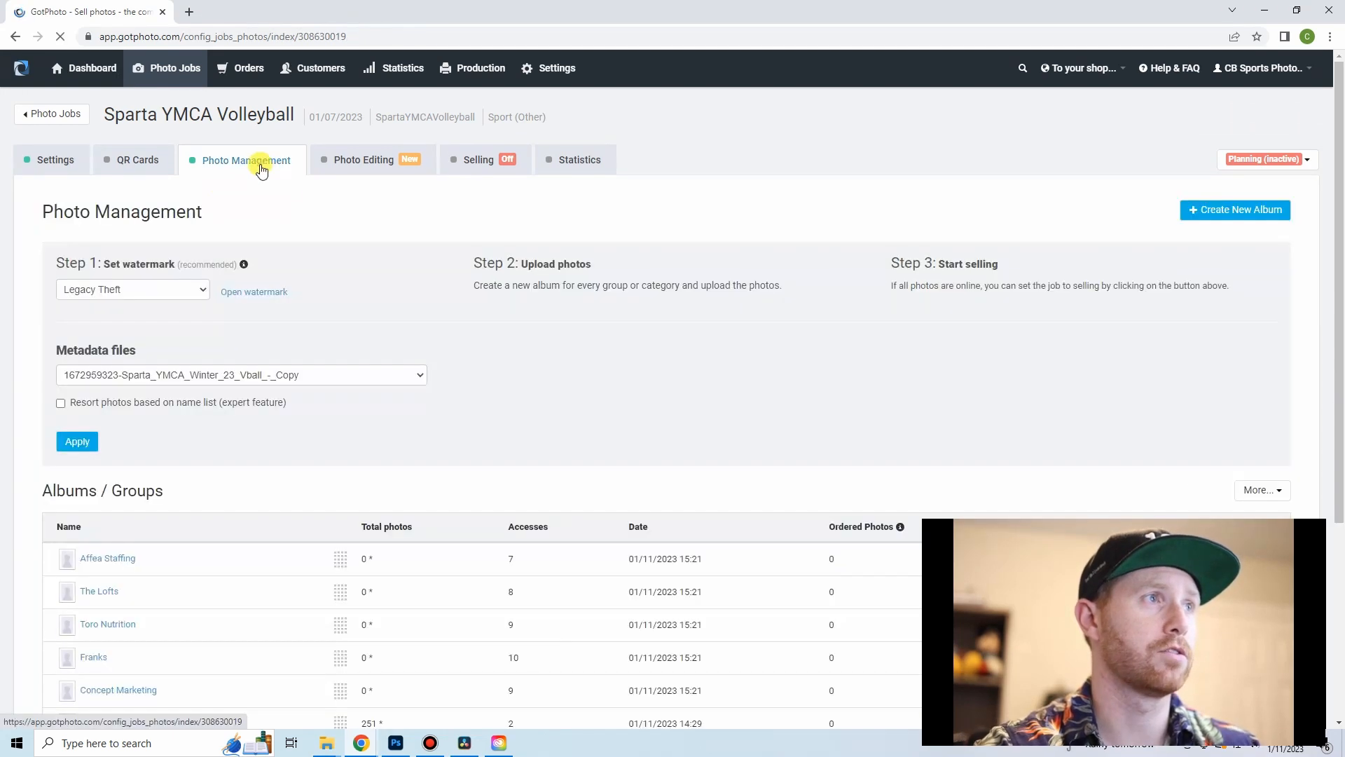
scroll(169, 362, "down", 5)
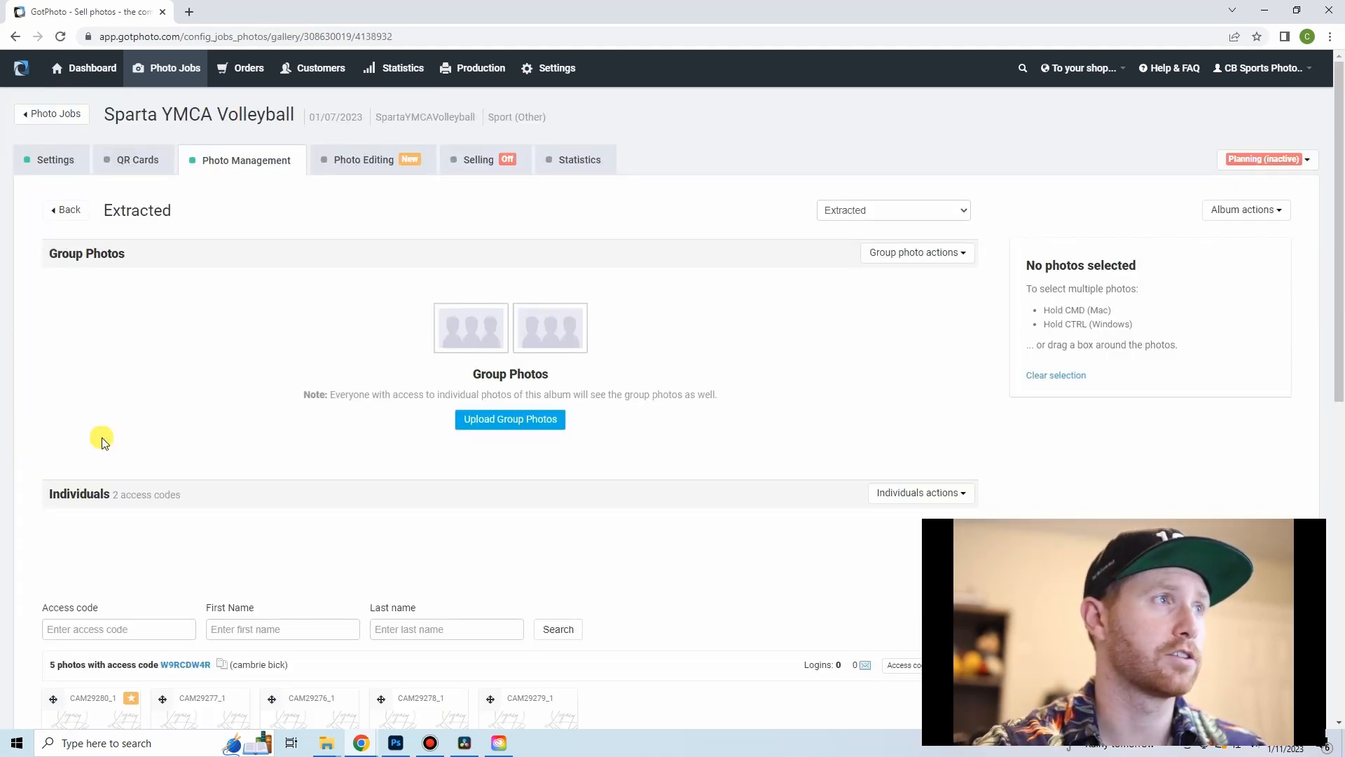
scroll(108, 376, "down", 2)
scroll(108, 376, "down", 5)
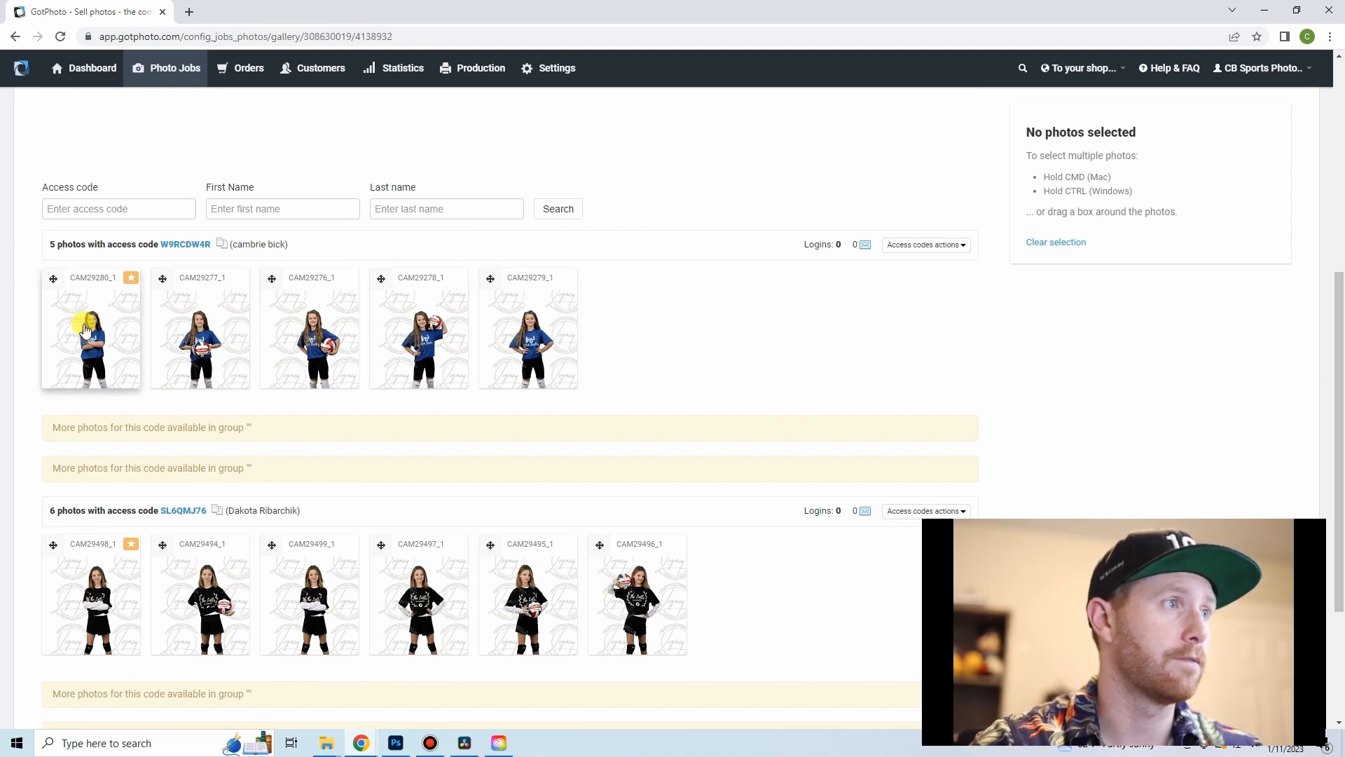
- Move all five photos of the player in the blue shirt, CAM29276_1 to CAM29280_1, to the Affea Staffing gallery
left_click_drag(83, 326, 528, 338)
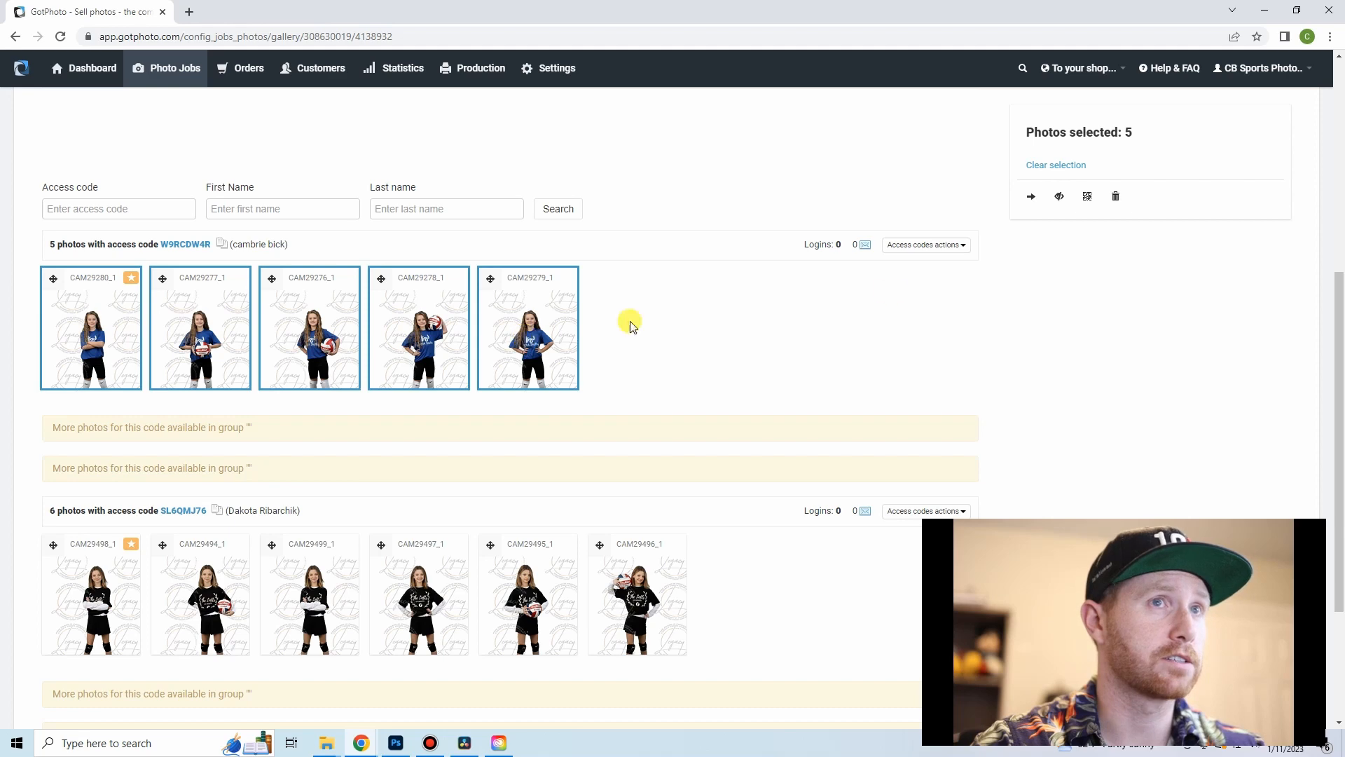
left_click(1030, 196)
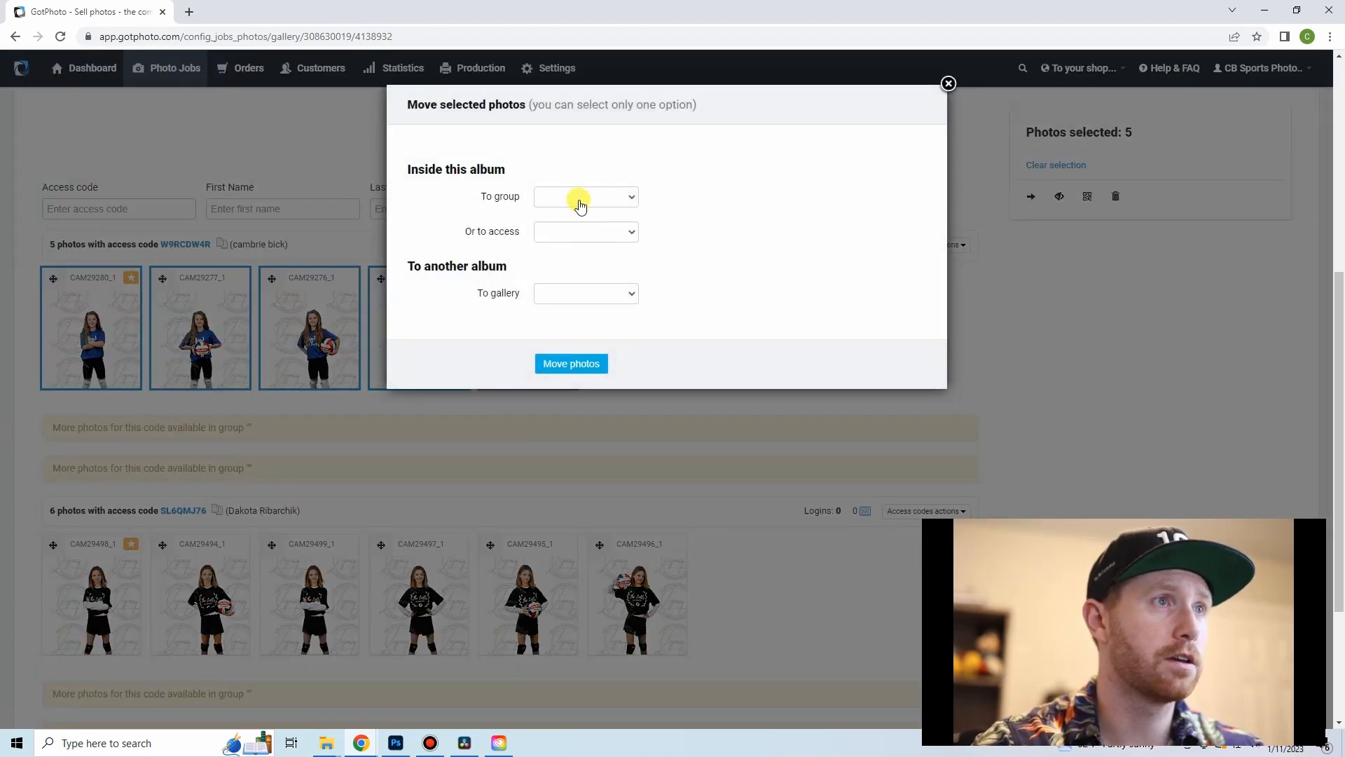
left_click(557, 296)
left_click(567, 323)
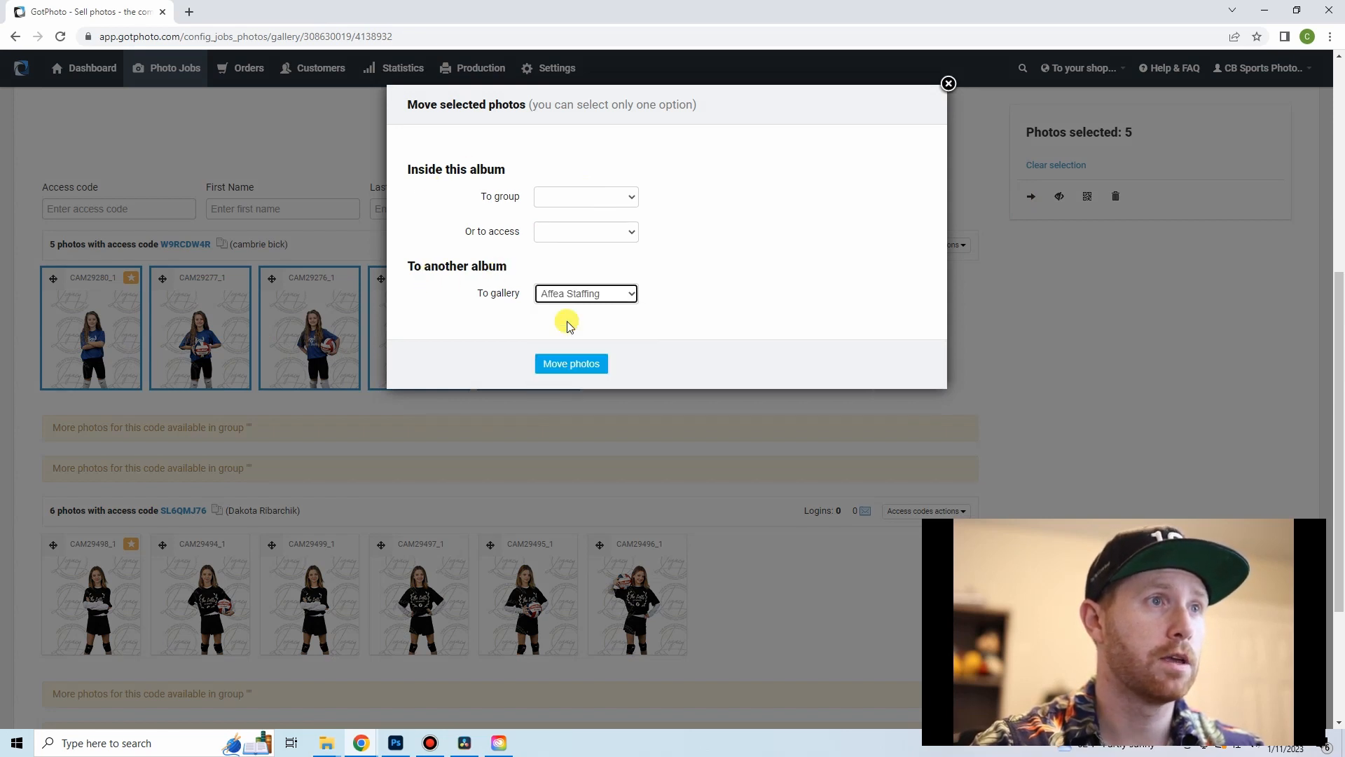
left_click(565, 366)
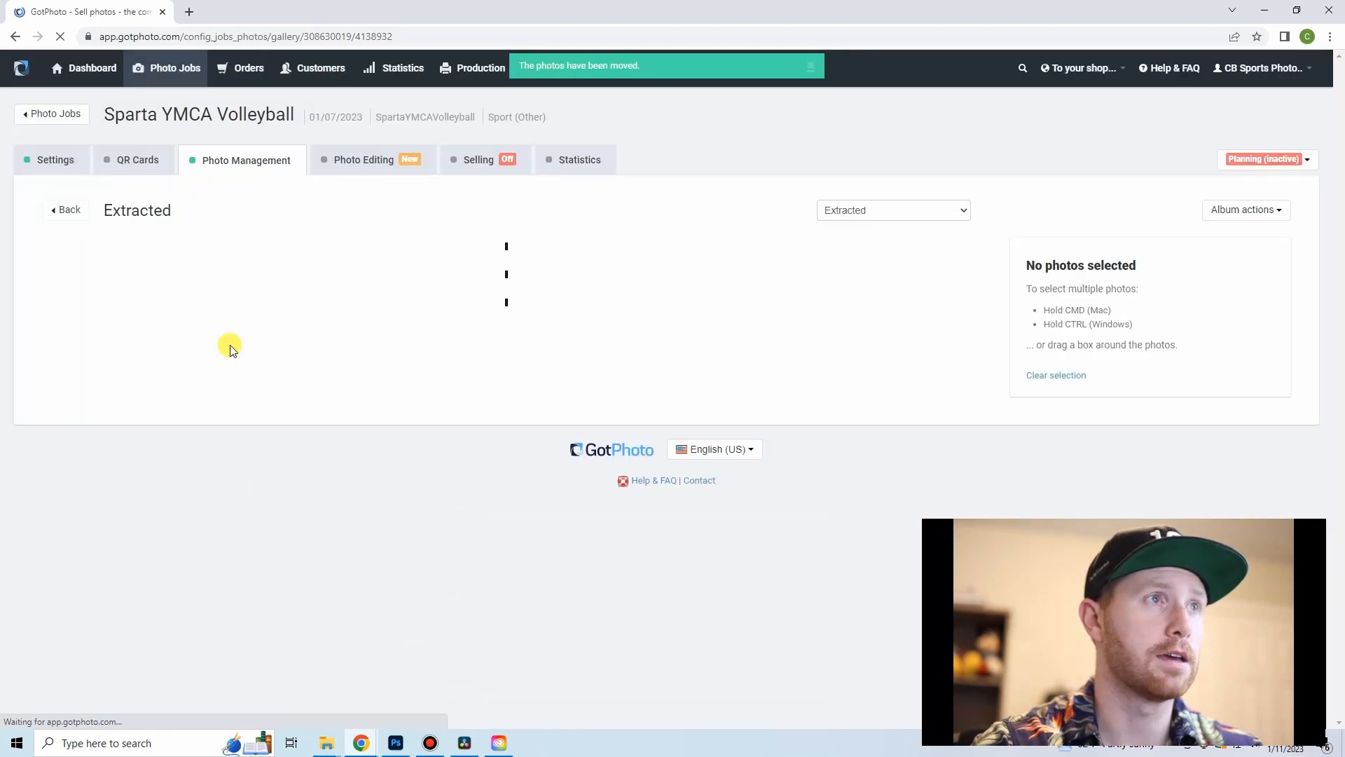
scroll(206, 338, "down", 5)
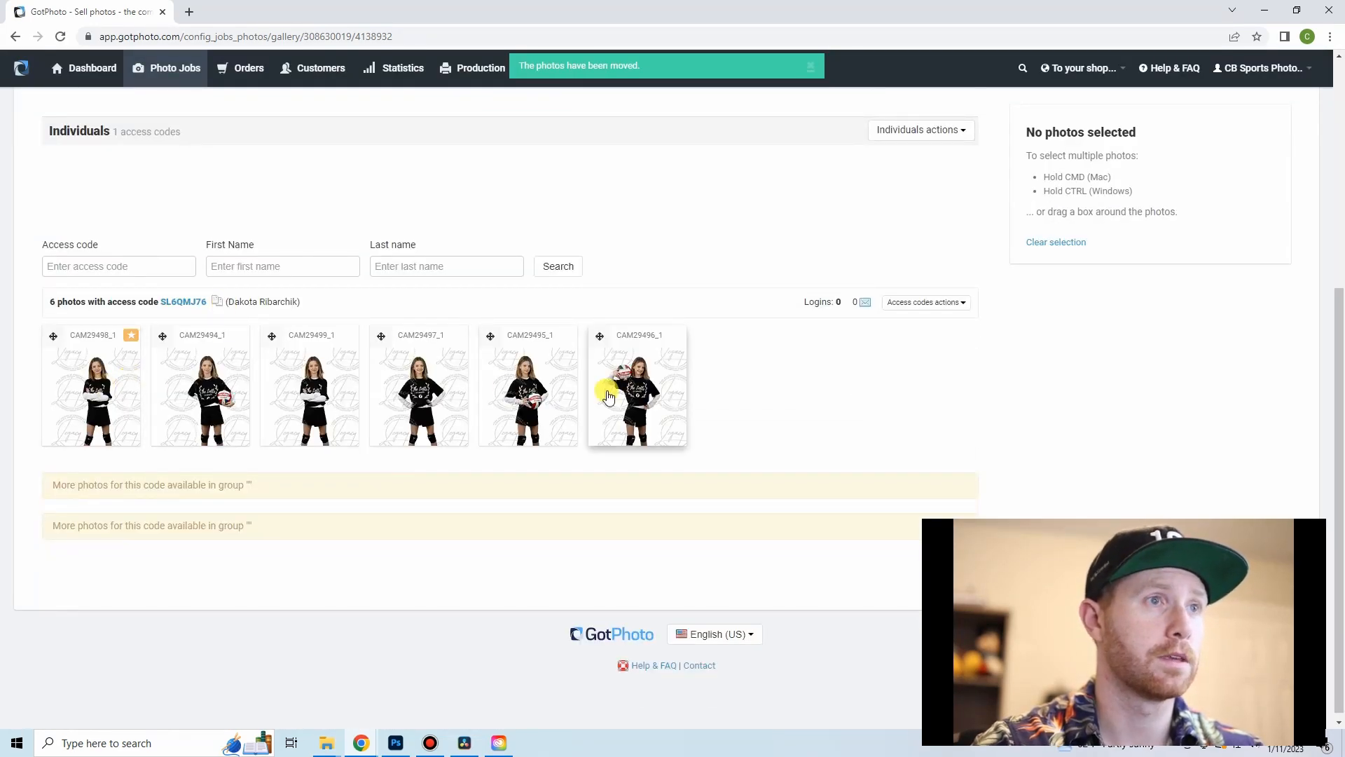
- Move all six photos of the player in the black shirt, CAM29494_1 to CAM29499_1, to the matching team gallery
key("ctrl+a")
left_click(1031, 196)
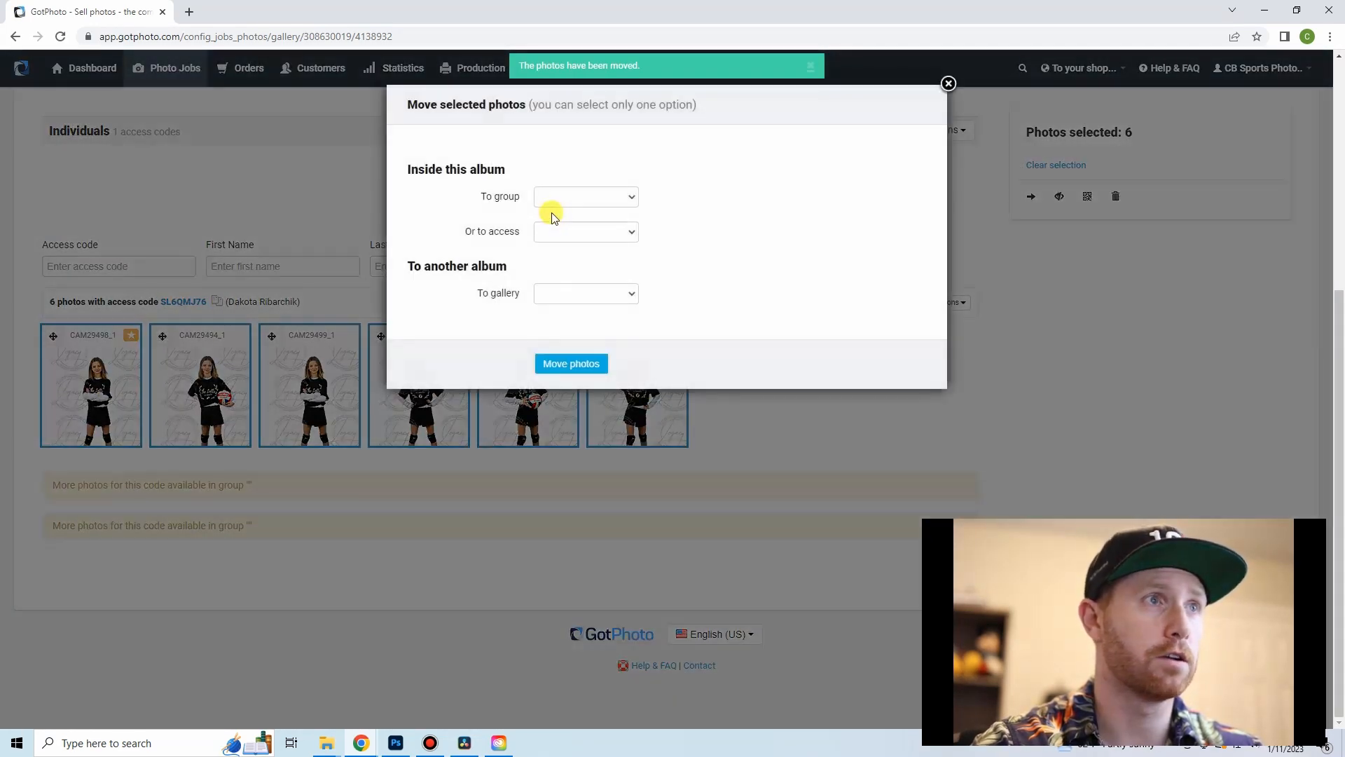
left_click(573, 293)
left_click(569, 336)
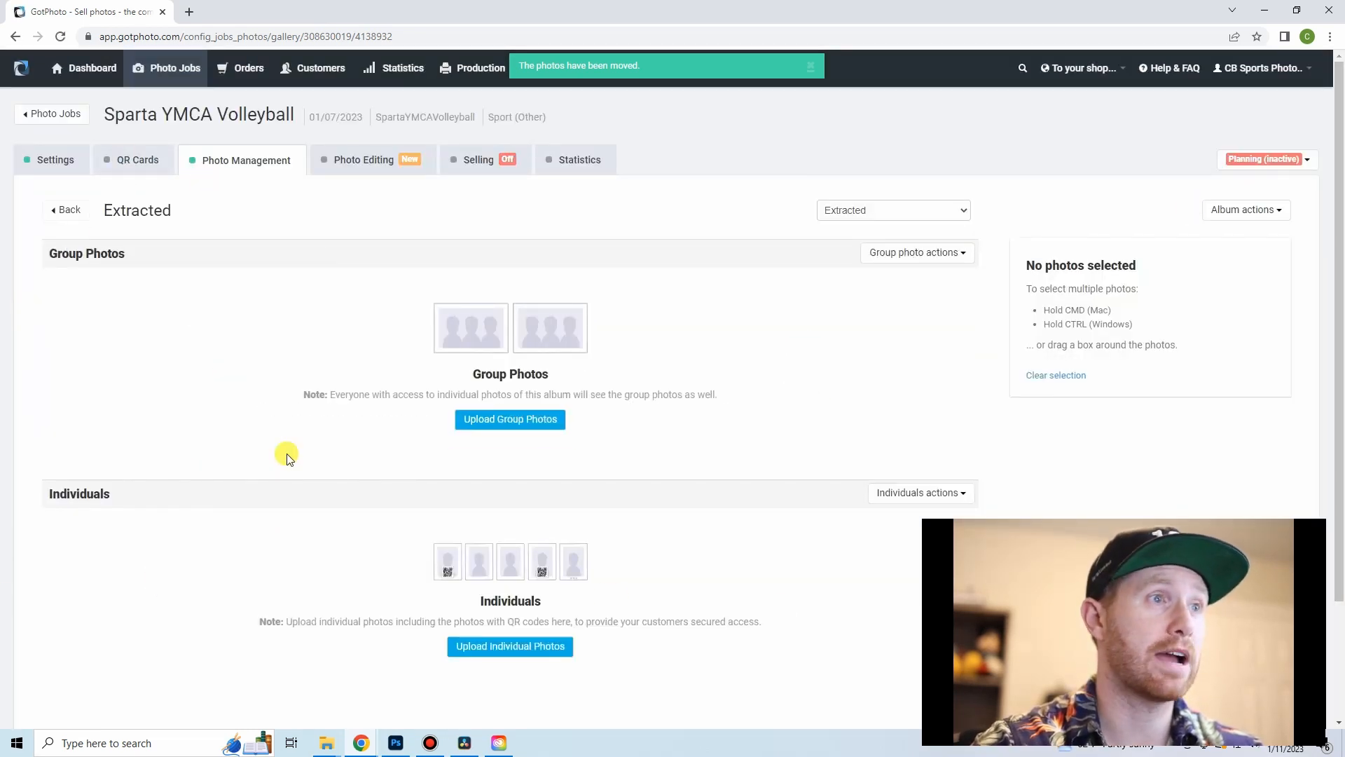
- Check the Extracted album for leftover photos and return to the job's list of albums
scroll(287, 457, "down", 3)
scroll(258, 489, "up", 3)
left_click(245, 162)
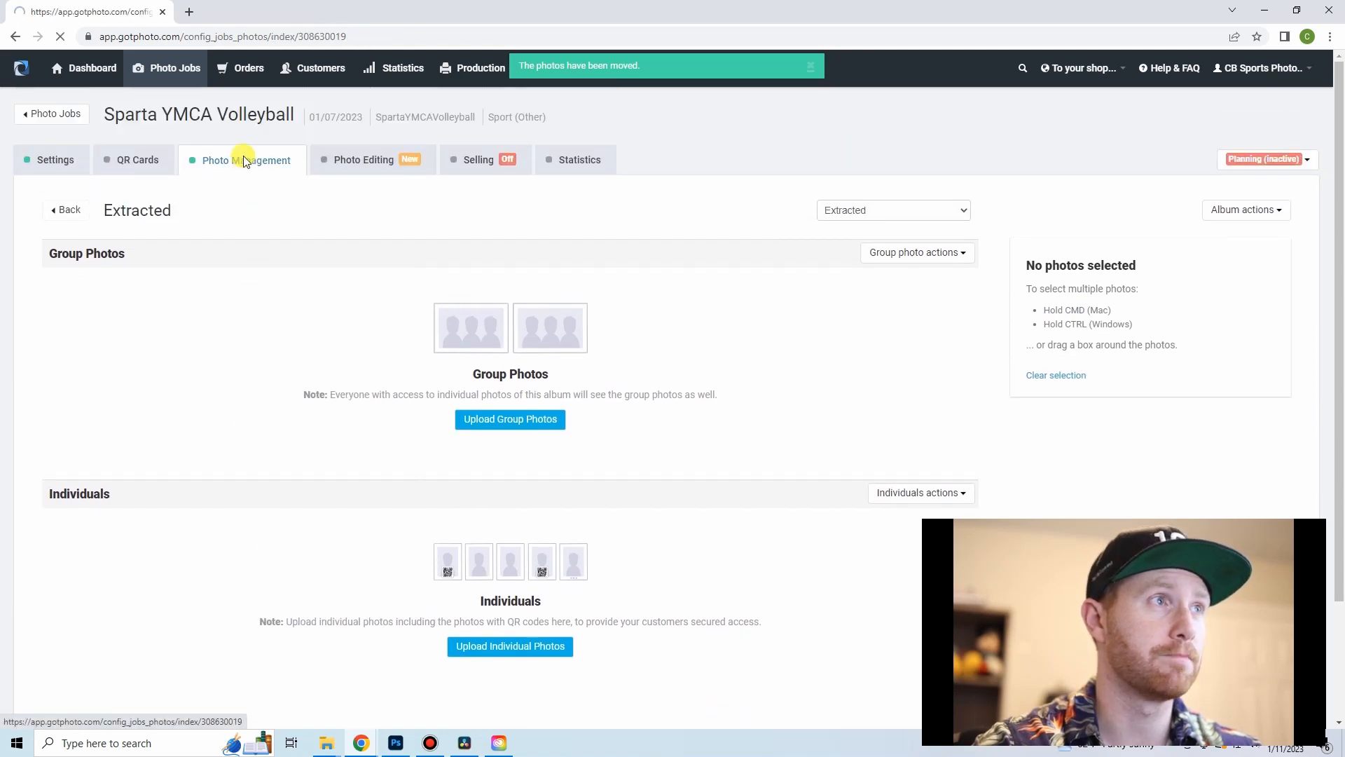
scroll(125, 356, "down", 3)
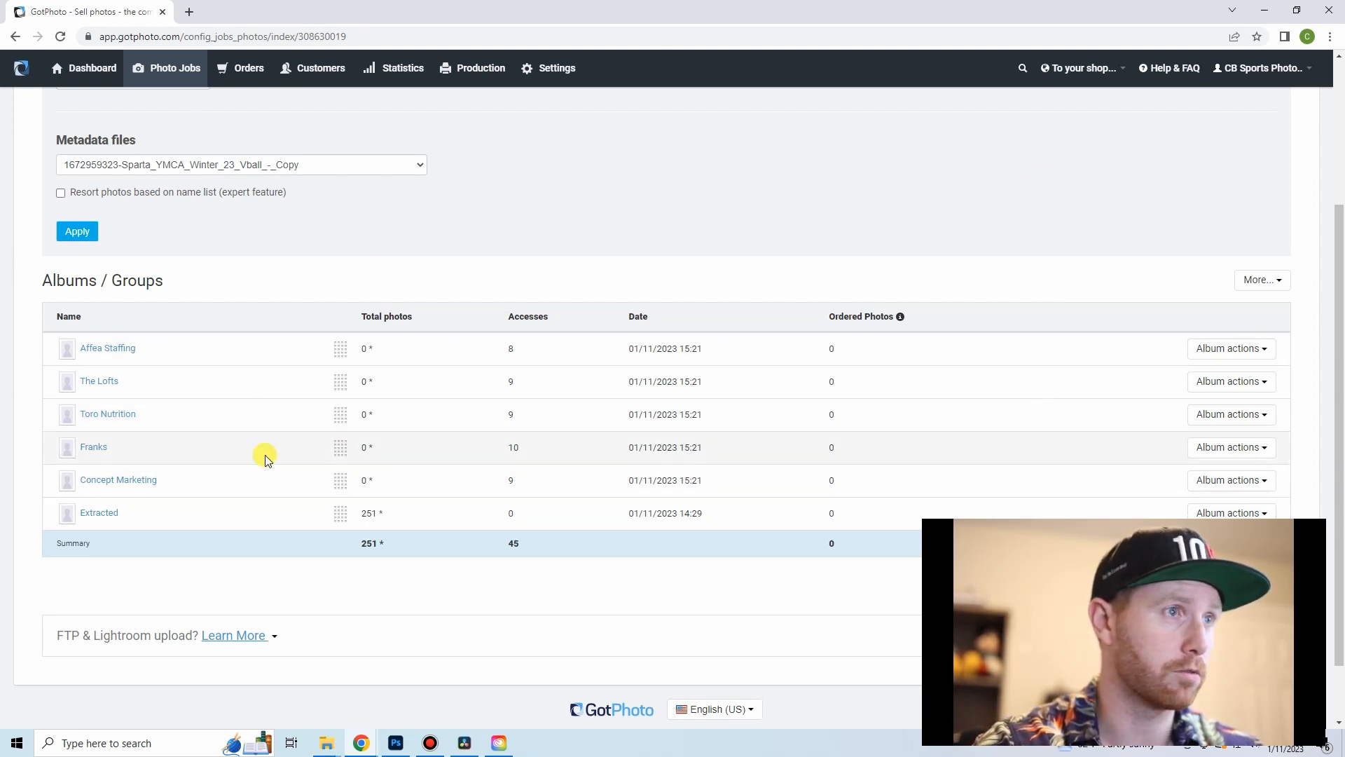
- Open the Affea Staffing album and look through its individual players' photos
left_click(110, 349)
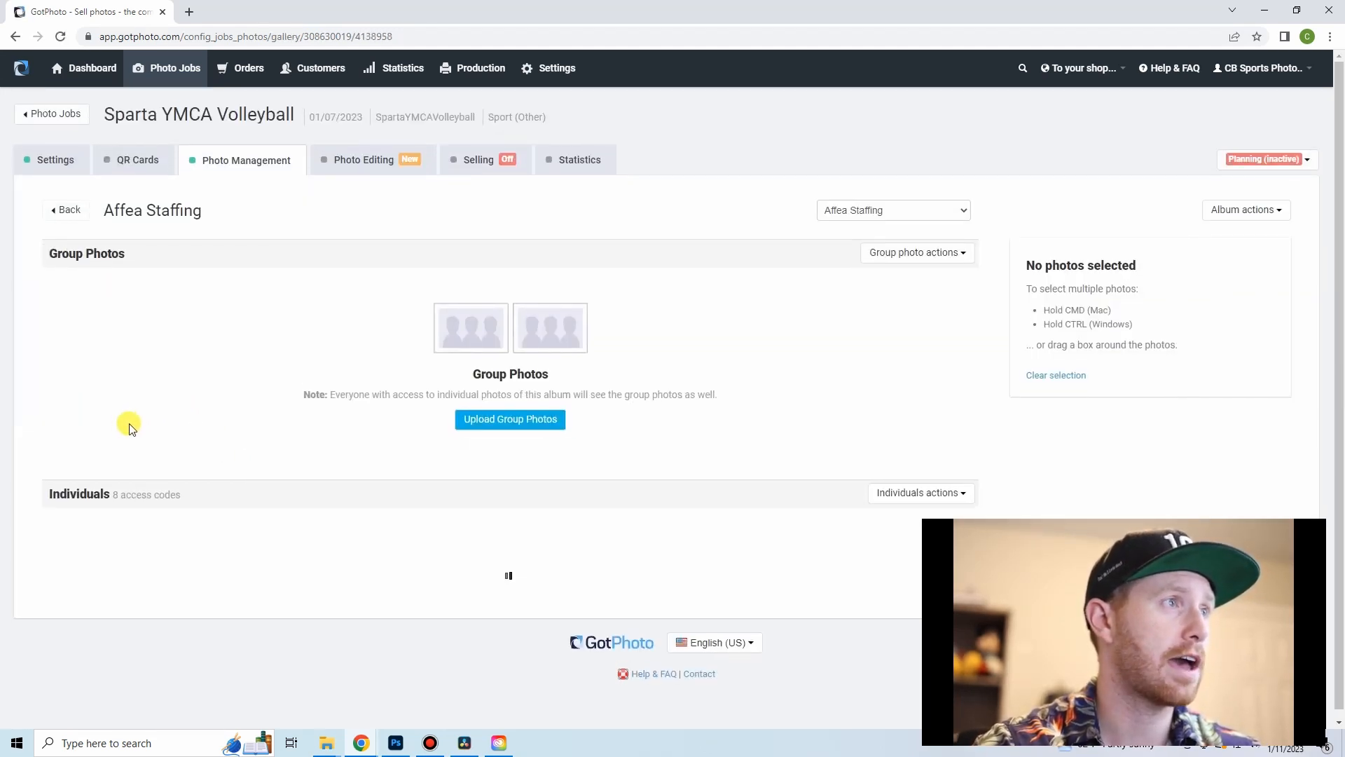
scroll(154, 435, "down", 3)
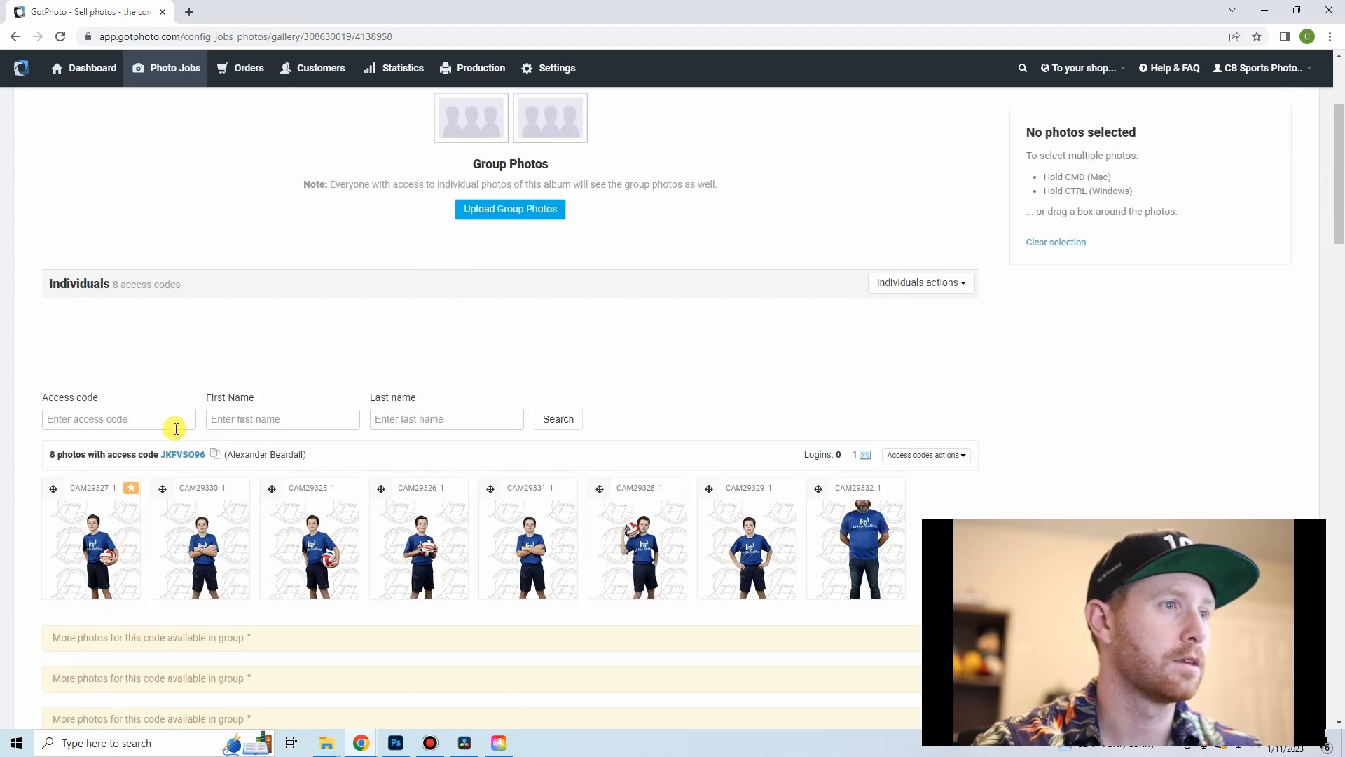
scroll(176, 428, "down", 15)
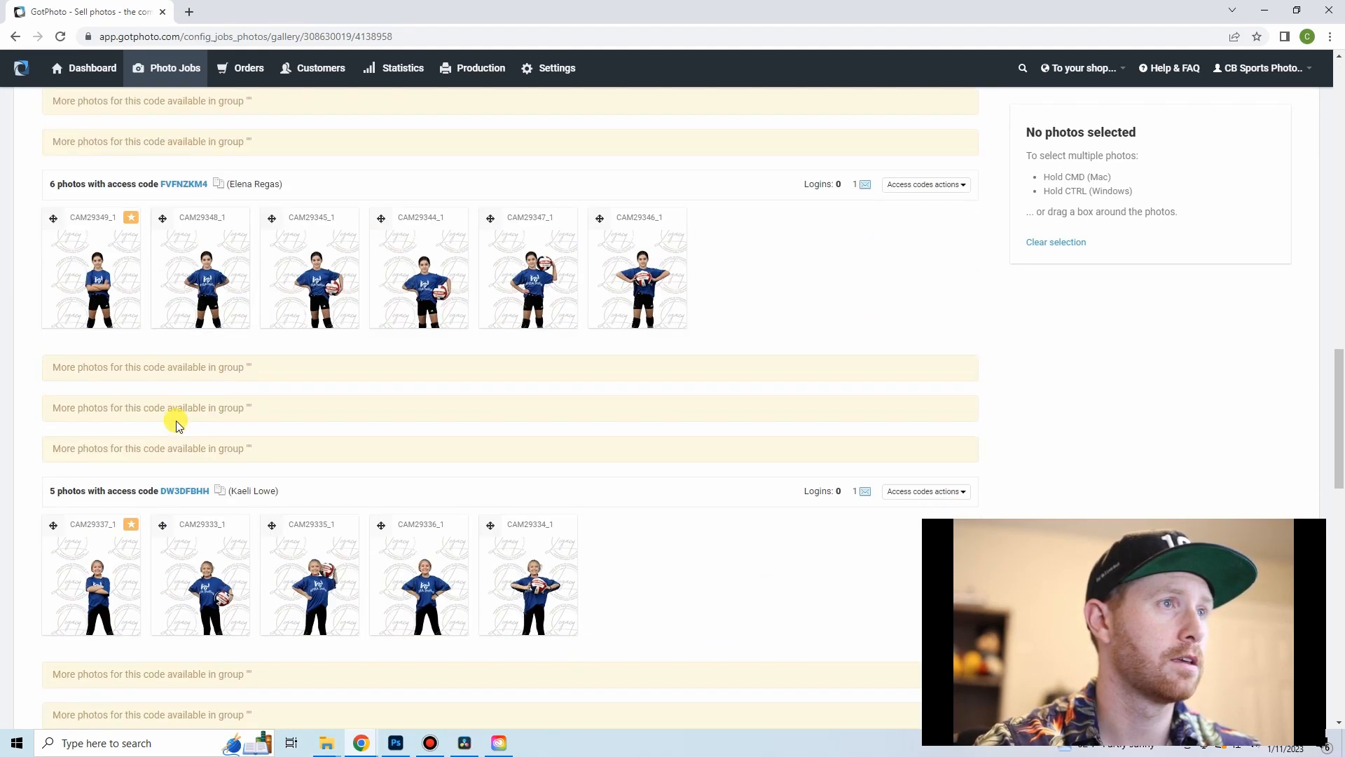
scroll(176, 422, "down", 15)
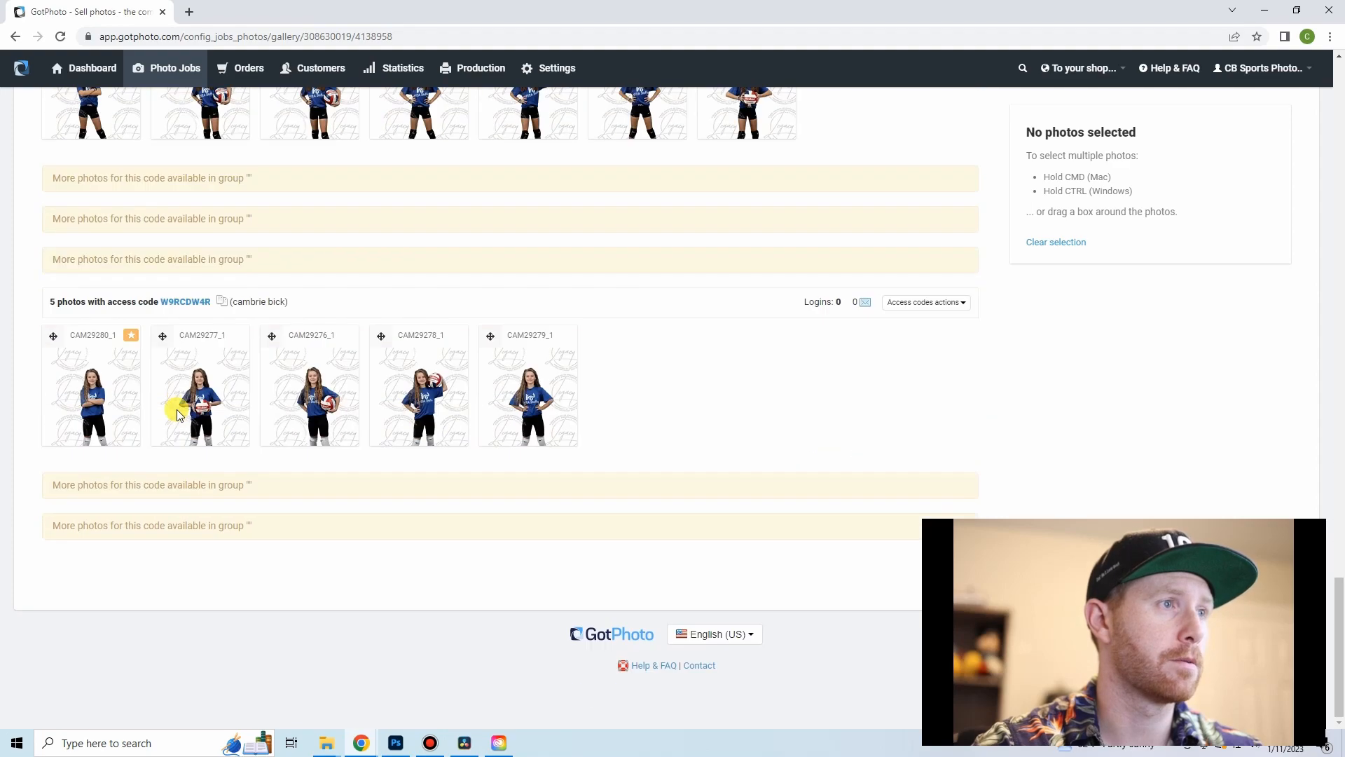
scroll(638, 471, "up", 20)
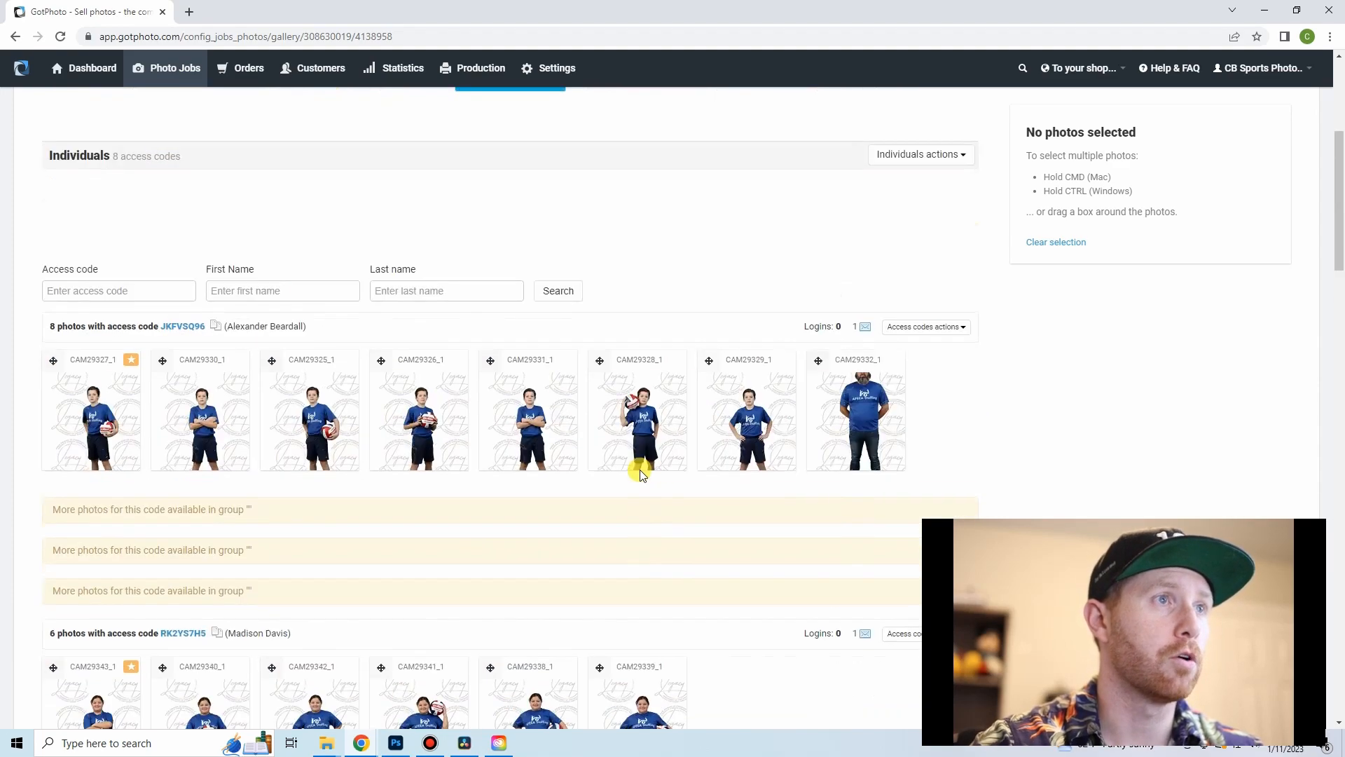
scroll(639, 475, "up", 5)
- Go back to the job's album list and view the actions available for the Affea Staffing album
left_click(225, 163)
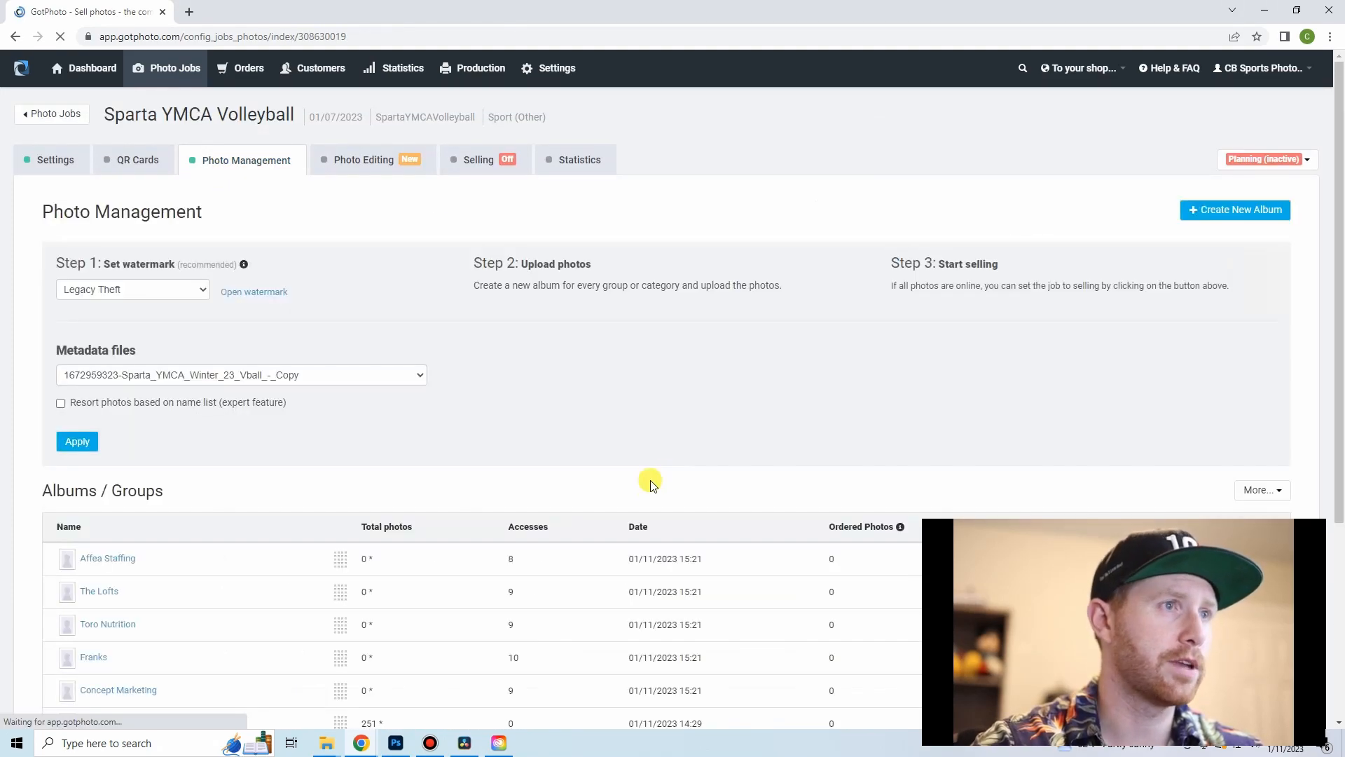
scroll(561, 389, "down", 4)
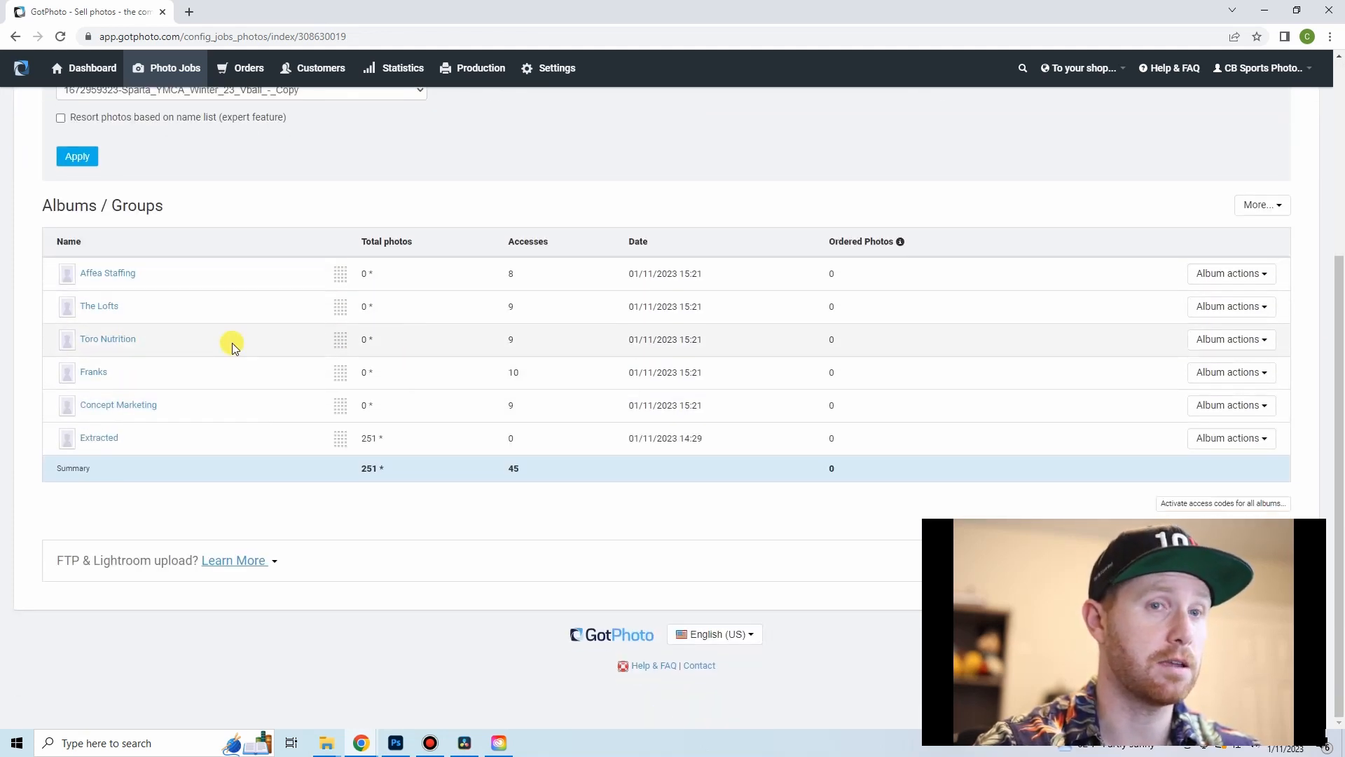
left_click(1211, 279)
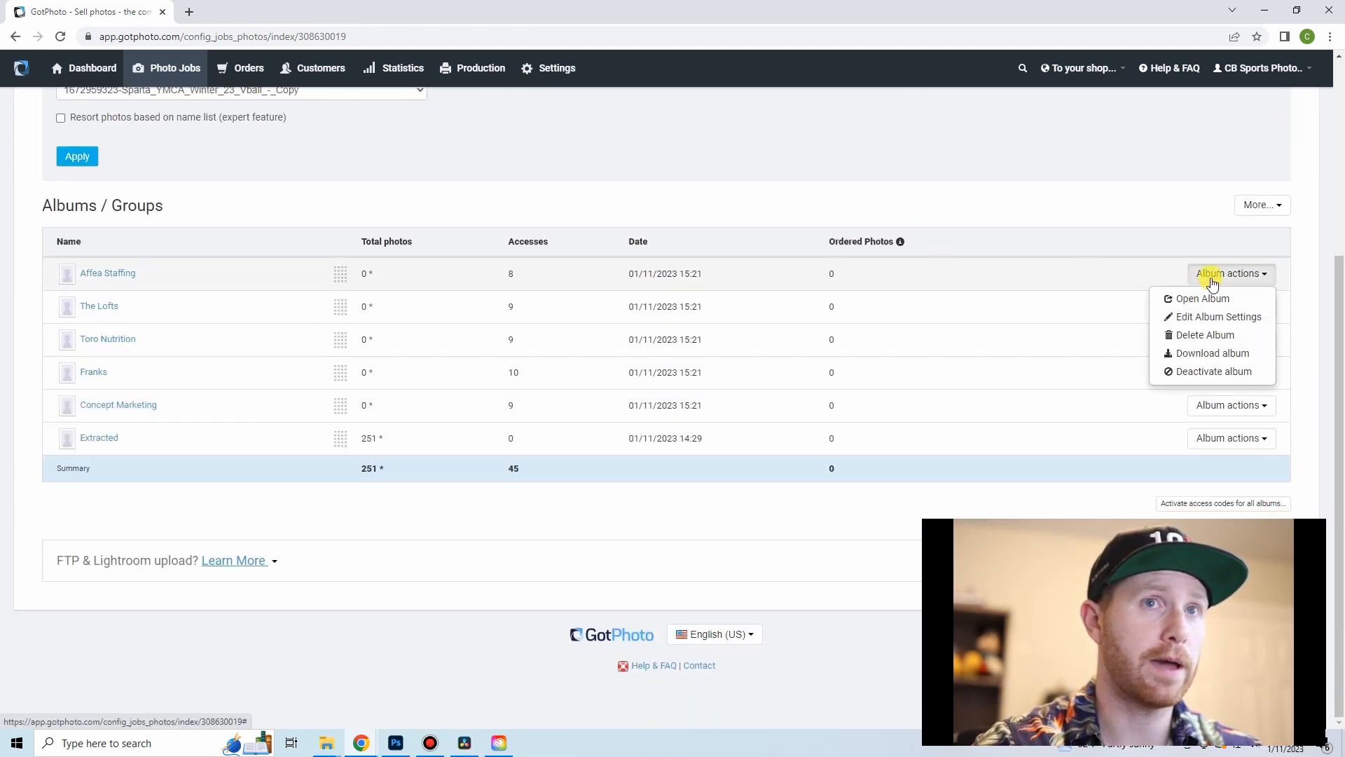
left_click(1116, 195)
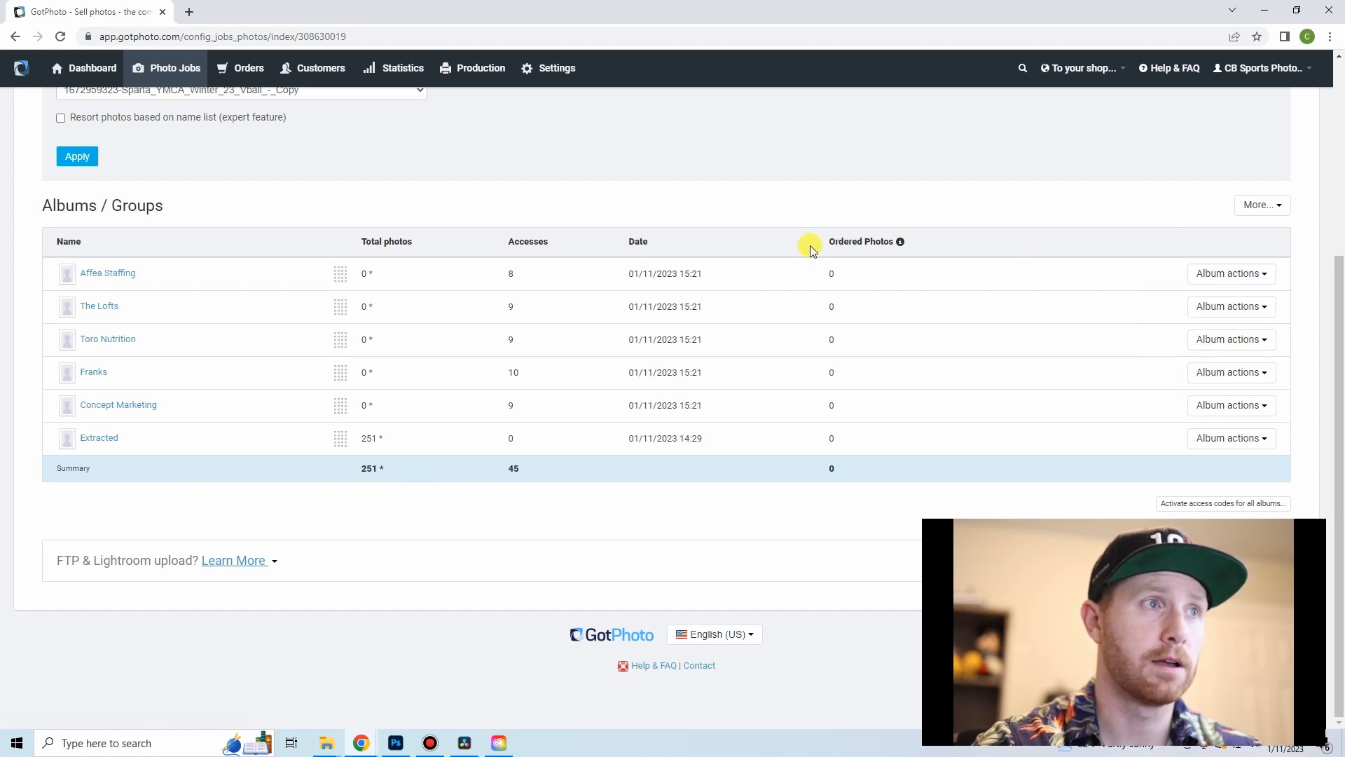
- Download the job's original photos as the single file Sparta_YMCA_Volleyball.zip and show it in its folder
left_click(1260, 206)
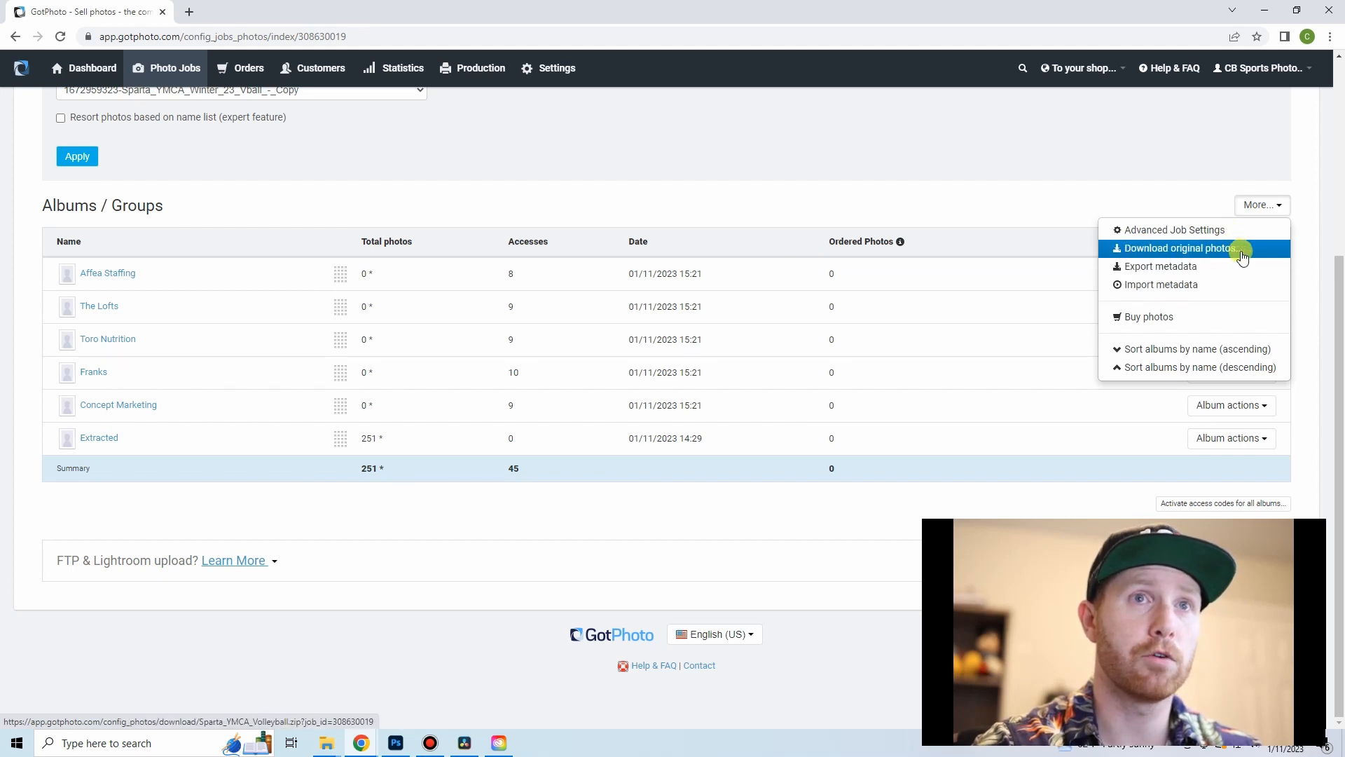
left_click(1183, 250)
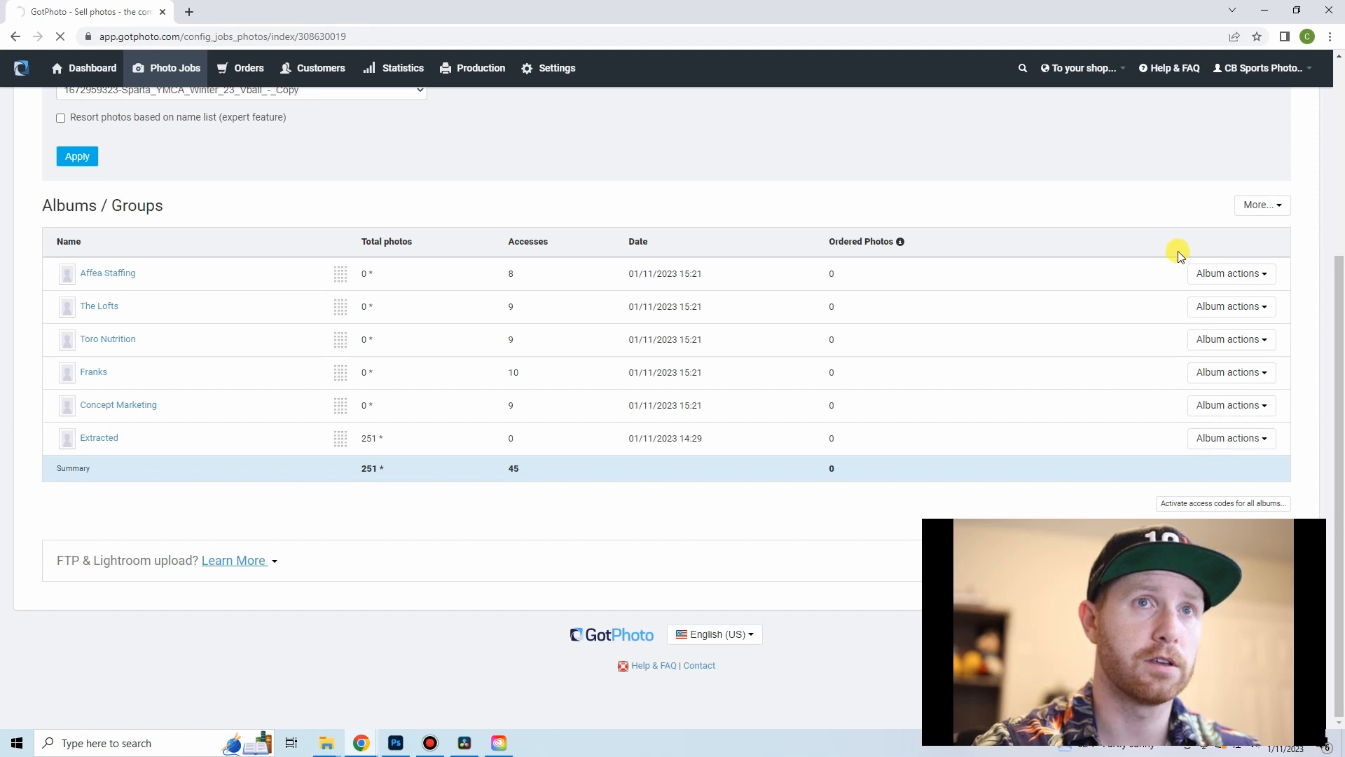
left_click(655, 311)
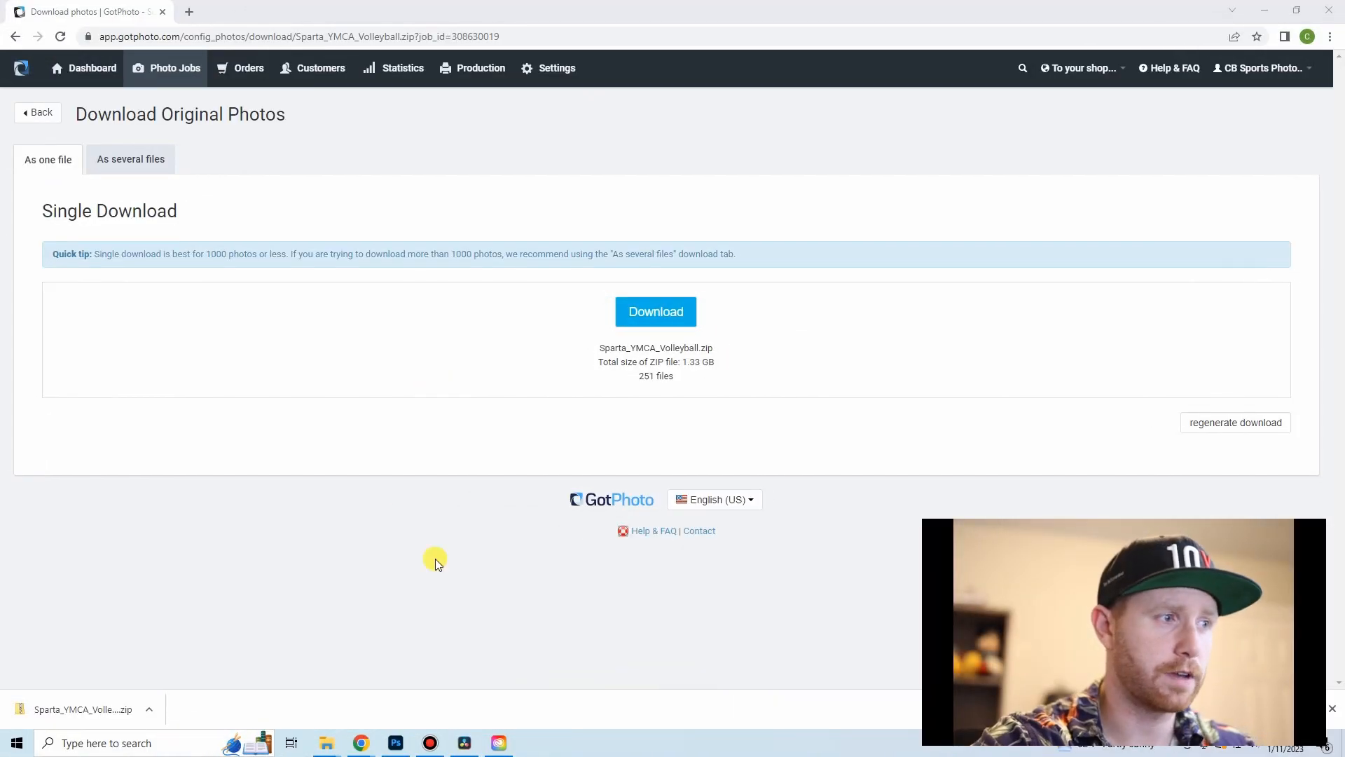
left_click(153, 709)
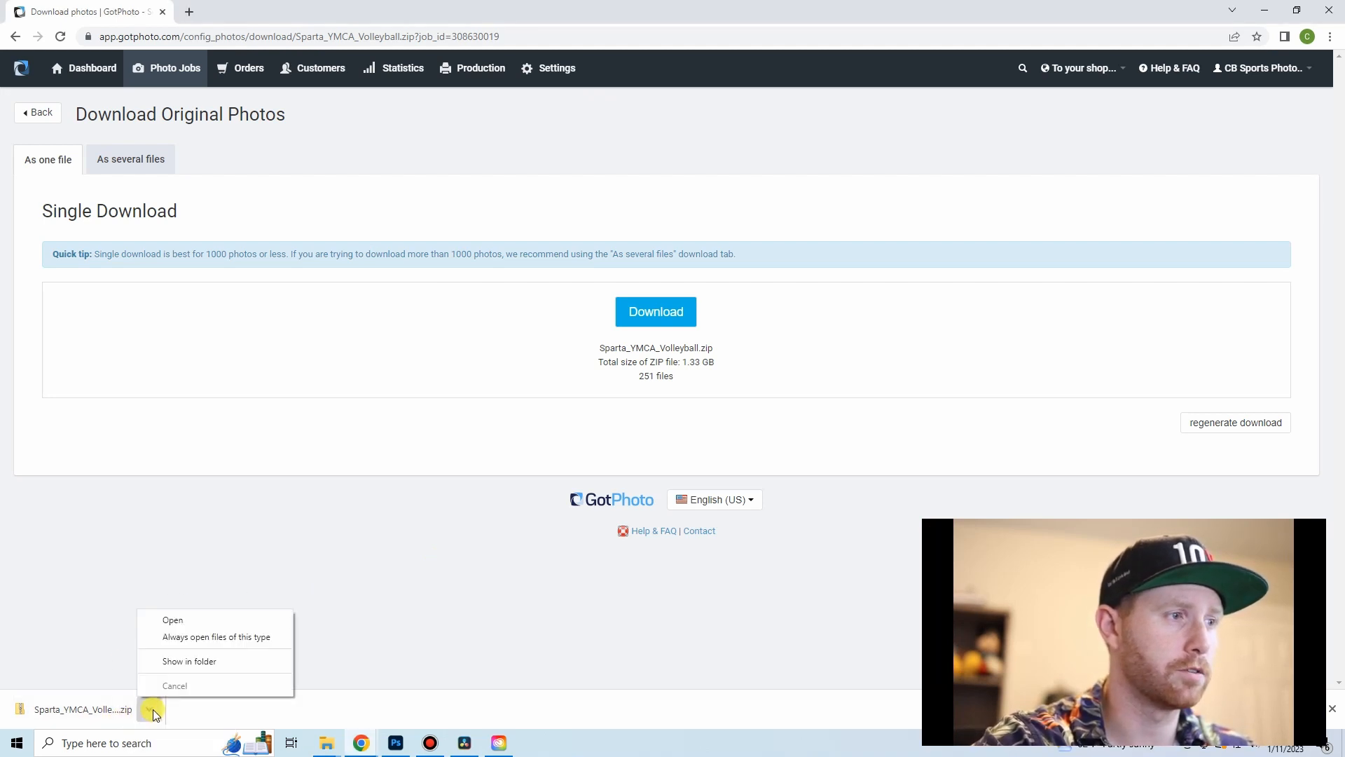
left_click(191, 662)
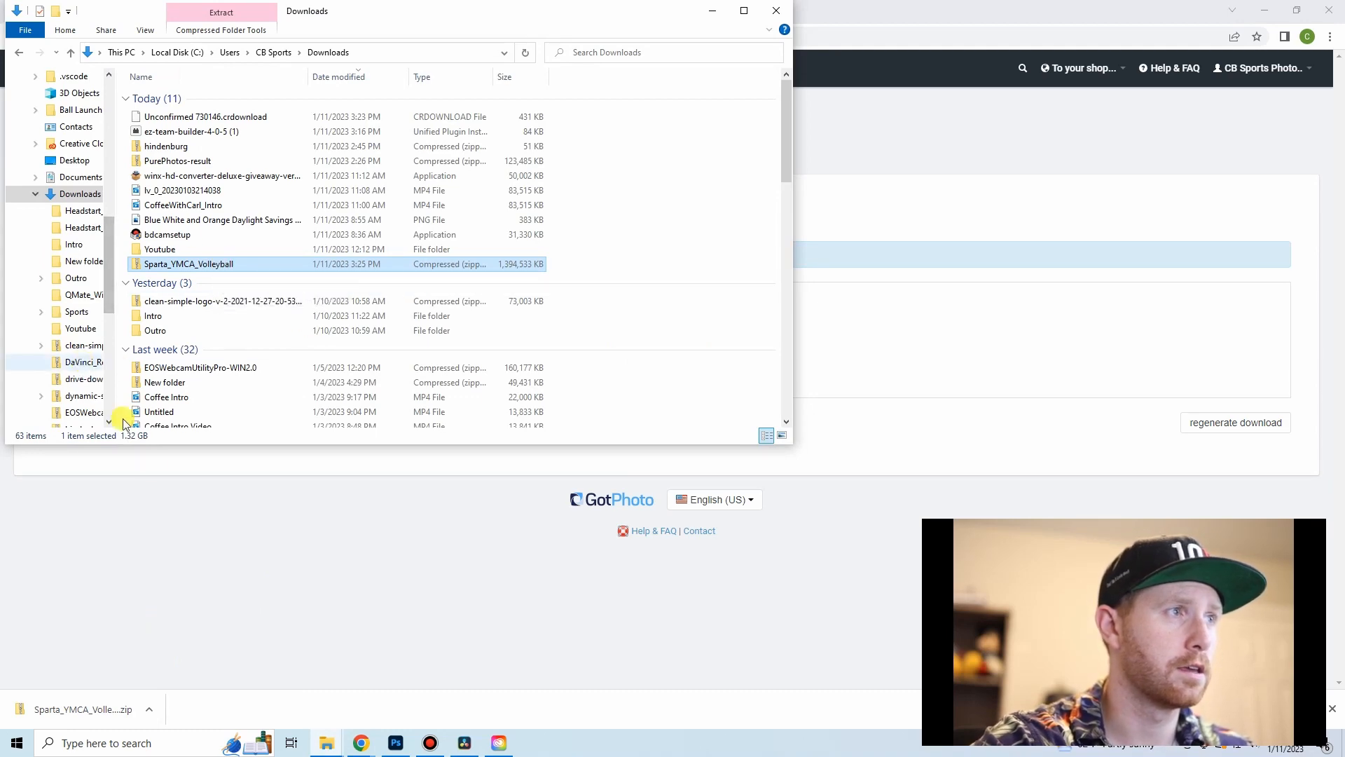
- In the other File Explorer window, open the Winter_Volleyball folder under LegacyPhotoNAS, home, 2023, Sparta YMCA
mouse_move(335, 748)
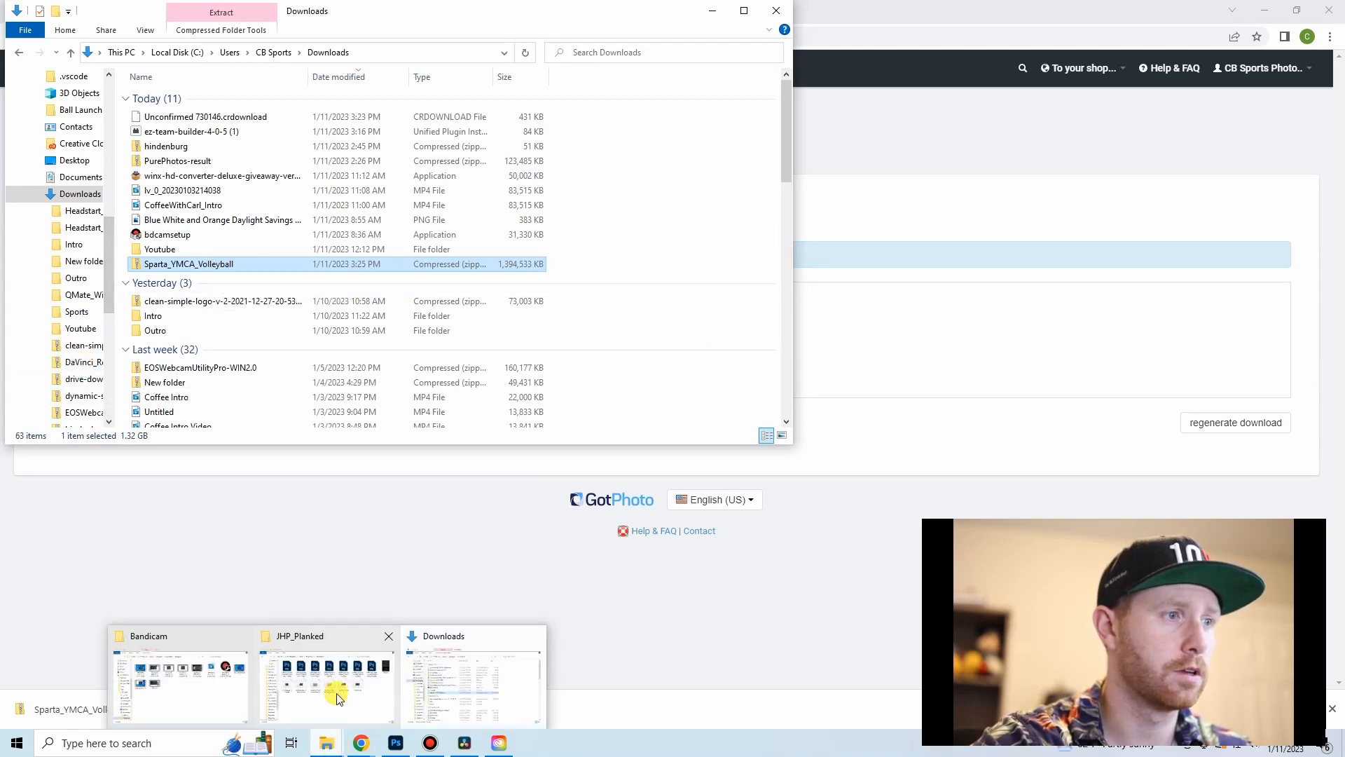
mouse_move(337, 697)
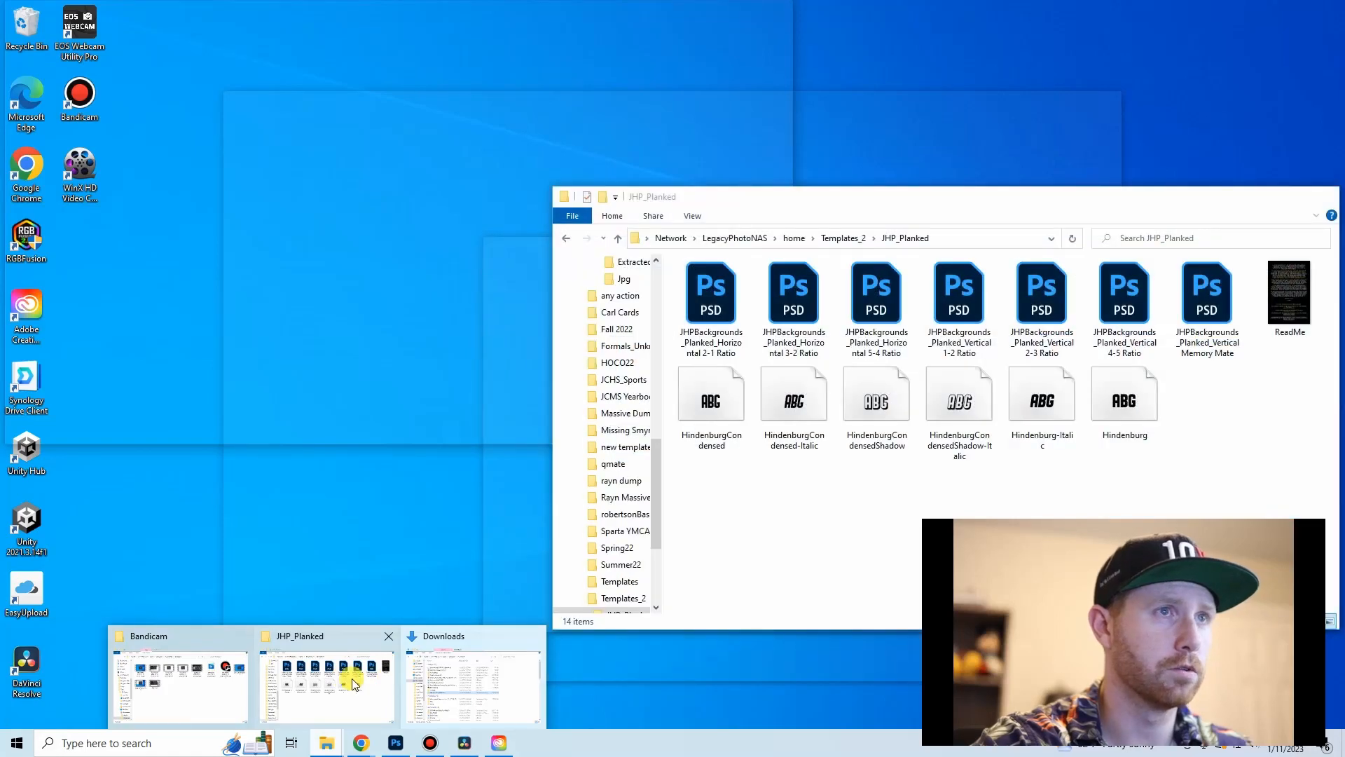
left_click(355, 683)
left_click(794, 238)
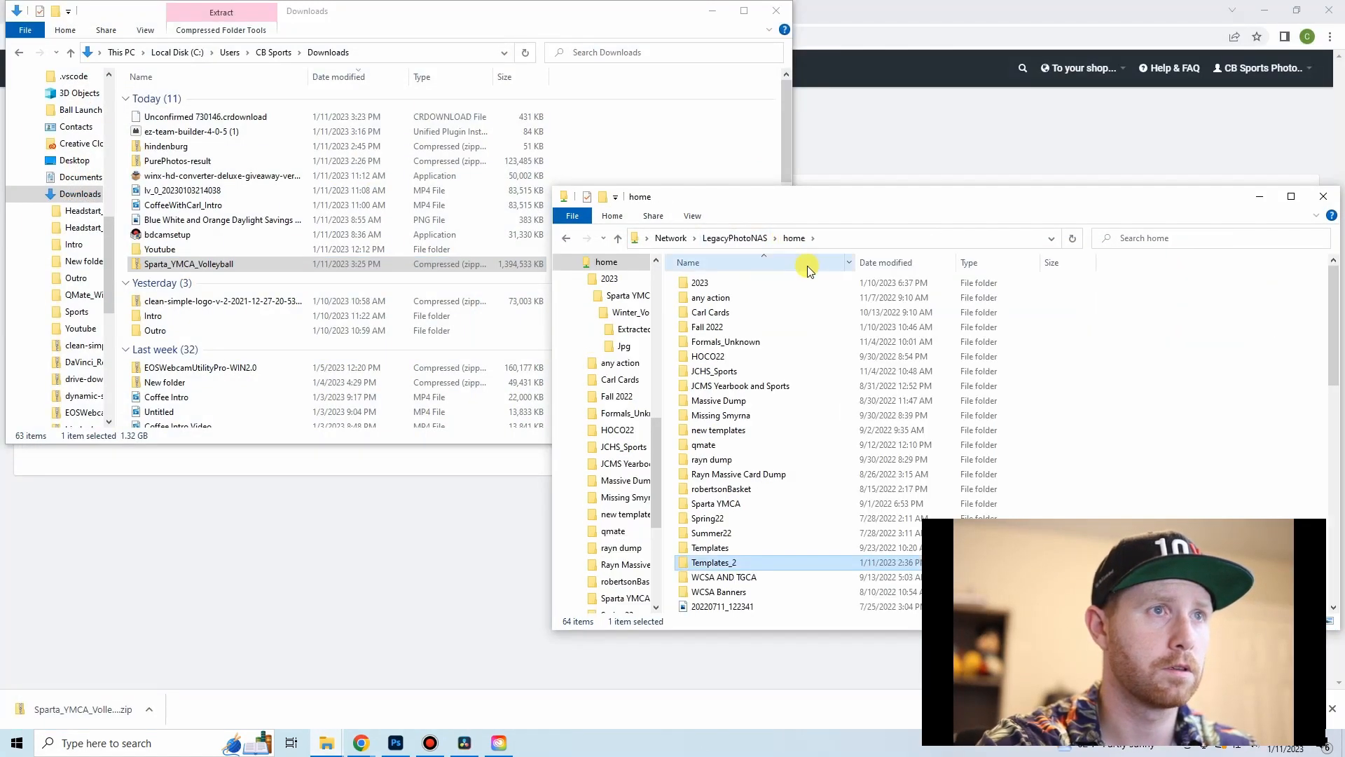
double_click(701, 283)
double_click(711, 283)
double_click(729, 284)
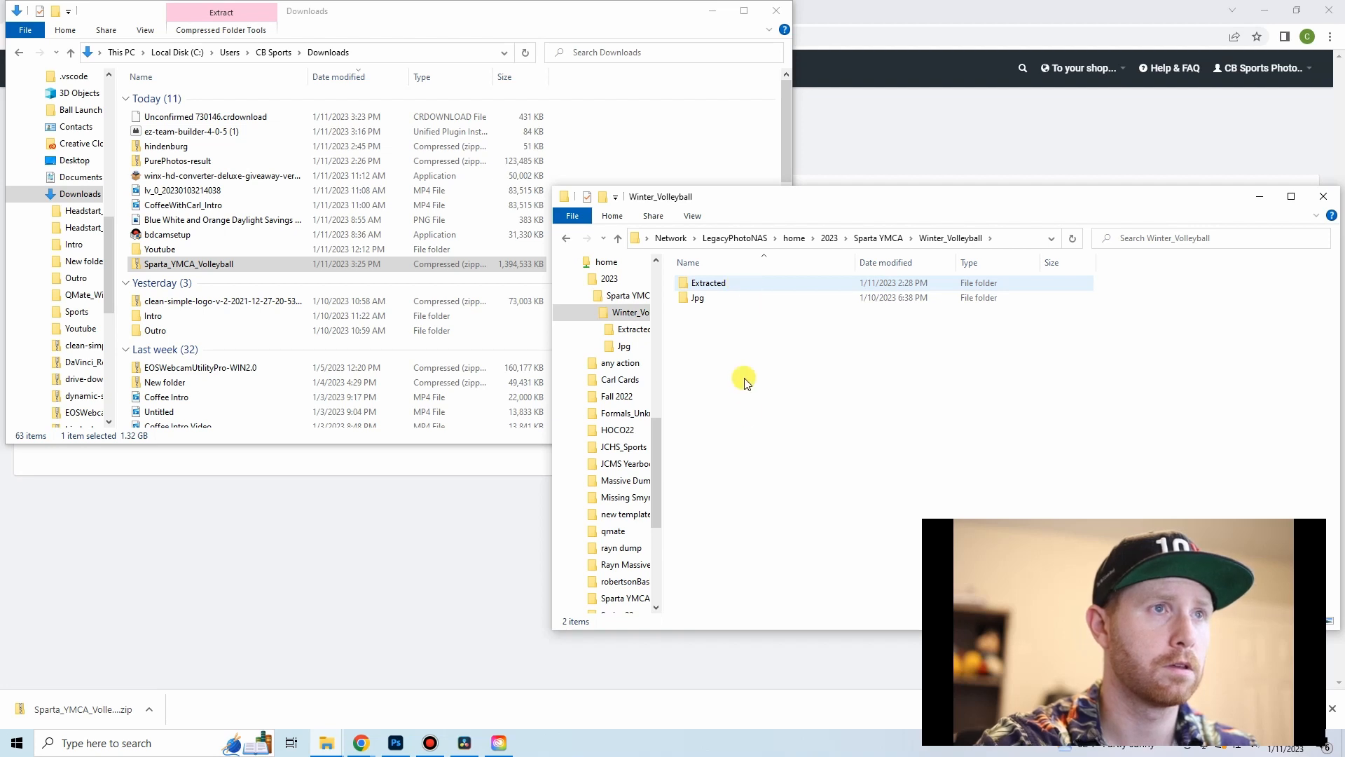
- Create a new folder named Teams inside Winter_Volleyball
right_click(714, 344)
mouse_move(765, 478)
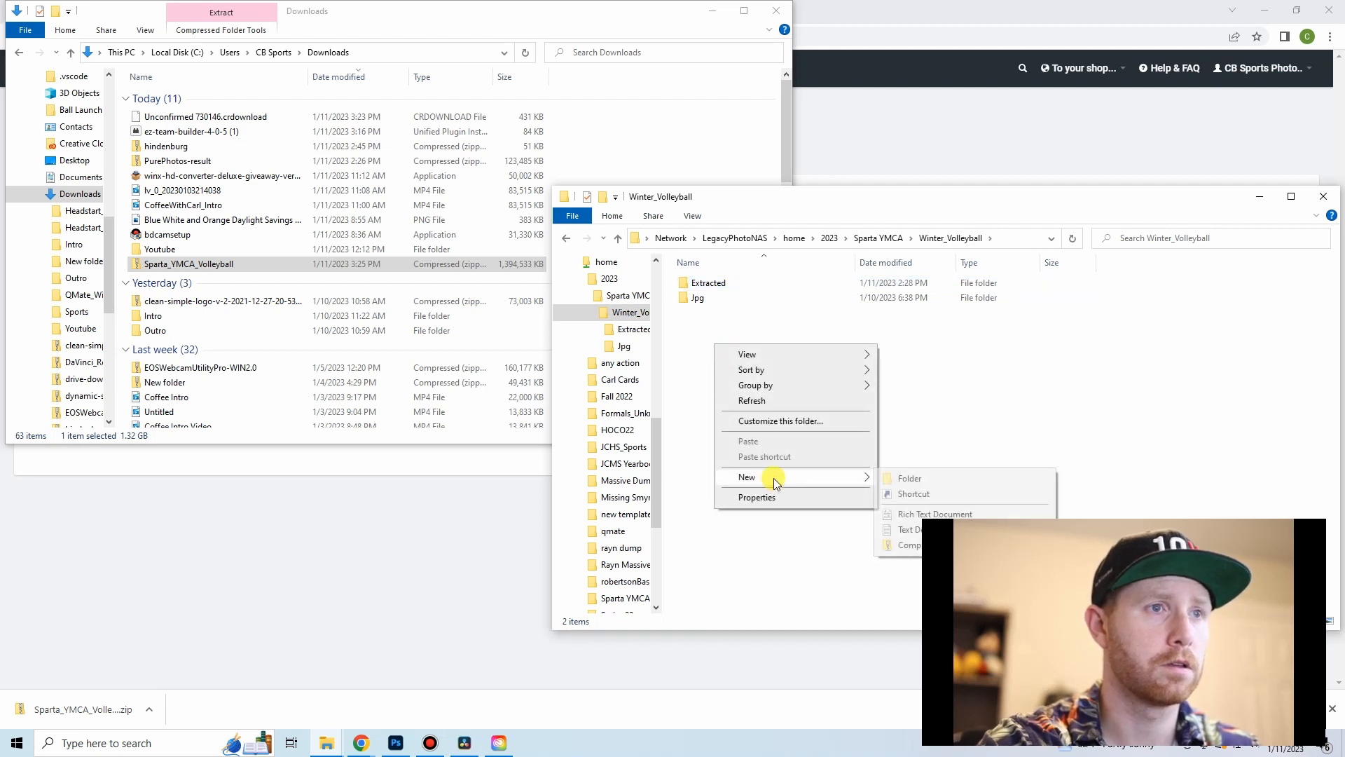
left_click(904, 479)
type("Team")
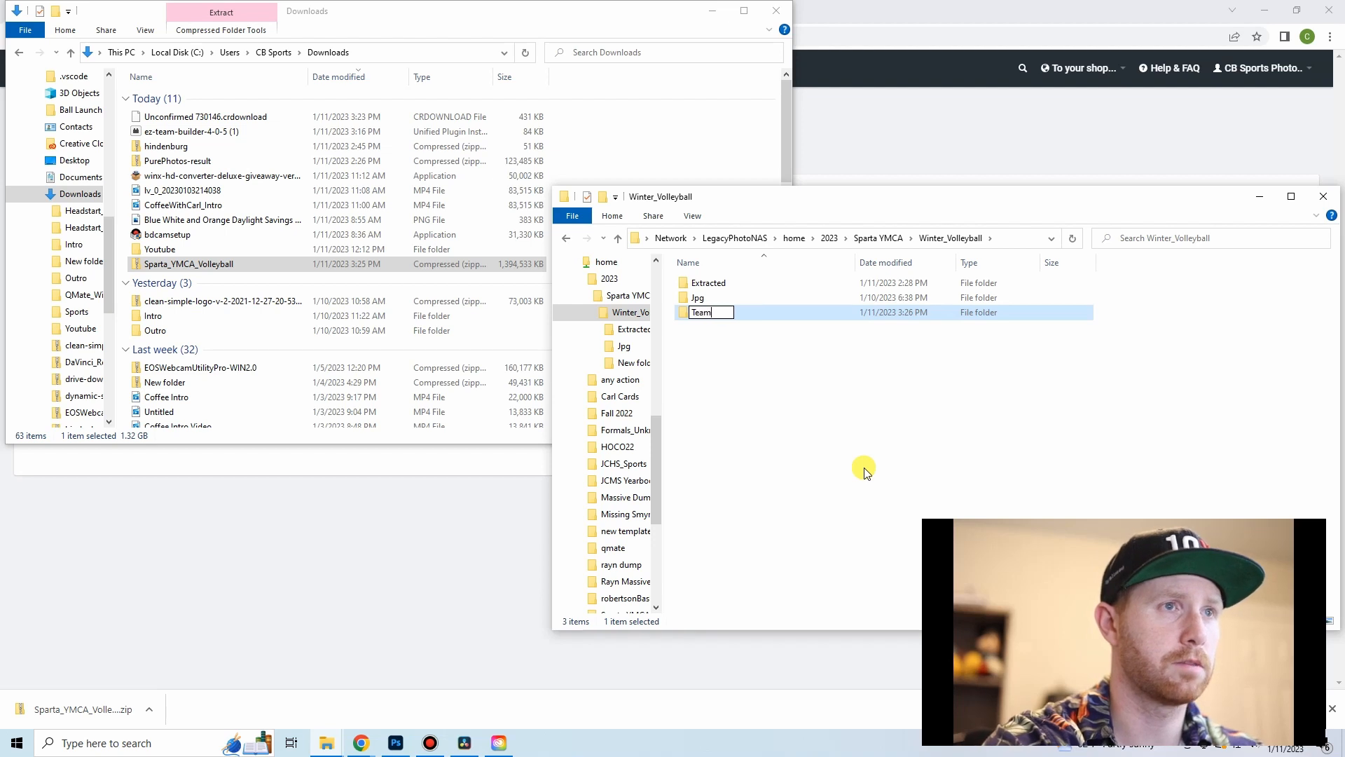
type("s")
key("Return")
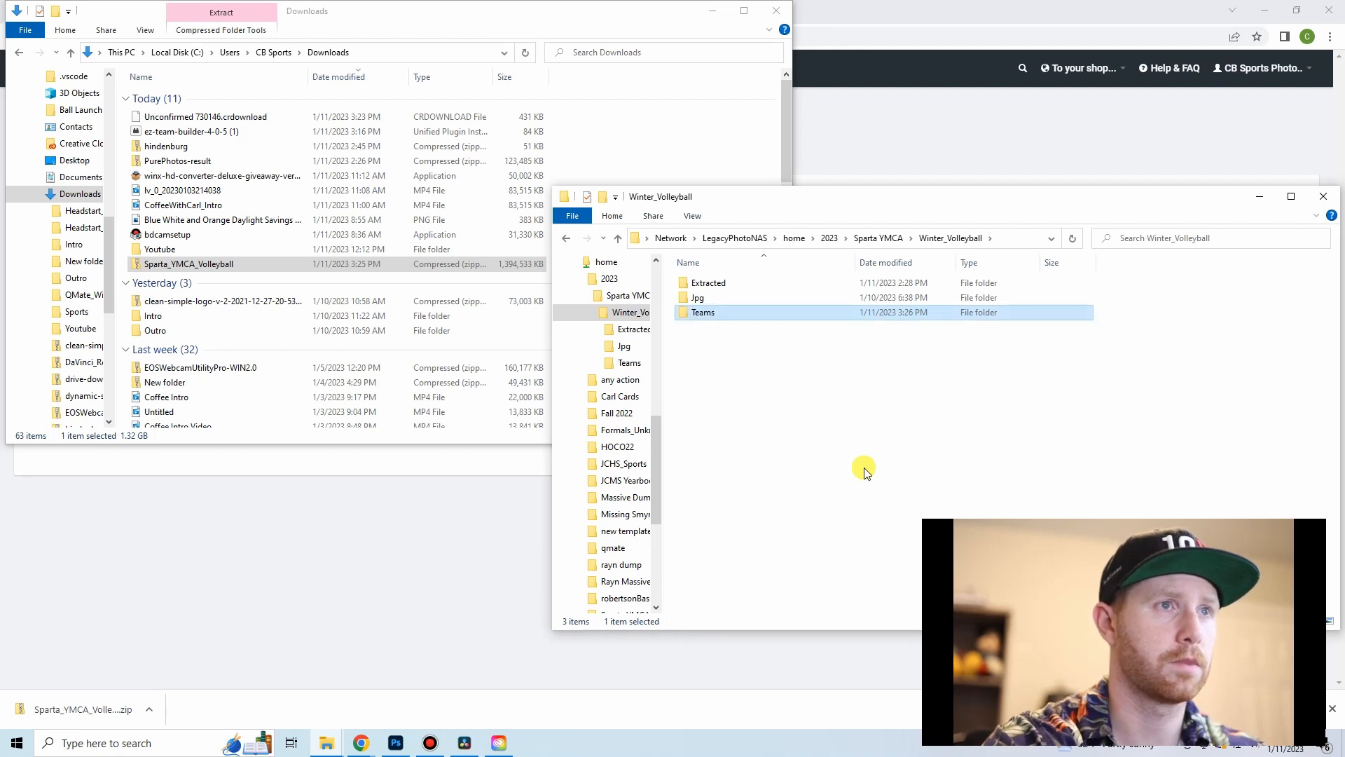
- Extract the Sparta_YMCA_Volleyball archive into the Teams folder under home, 2023, Sparta YMCA, Winter_Volleyball
right_click(283, 270)
left_click(364, 332)
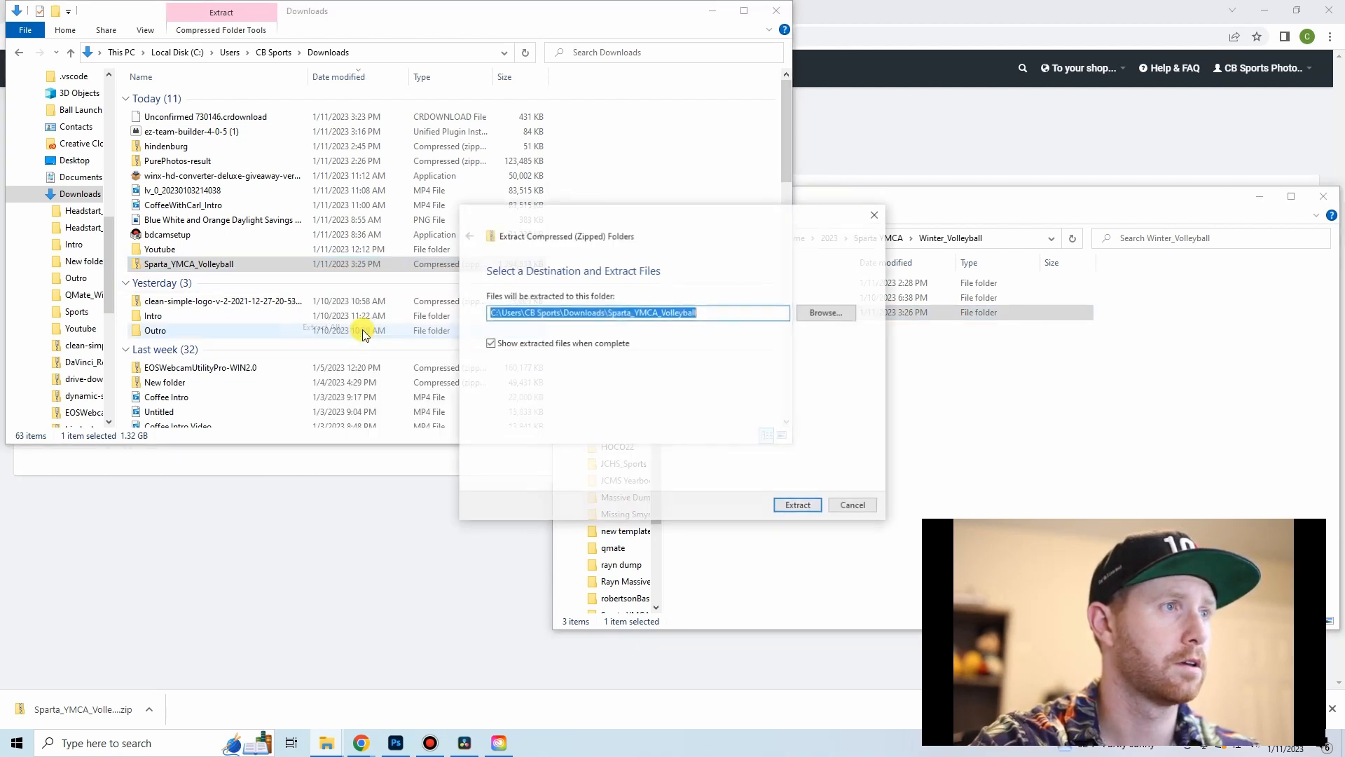
left_click(849, 312)
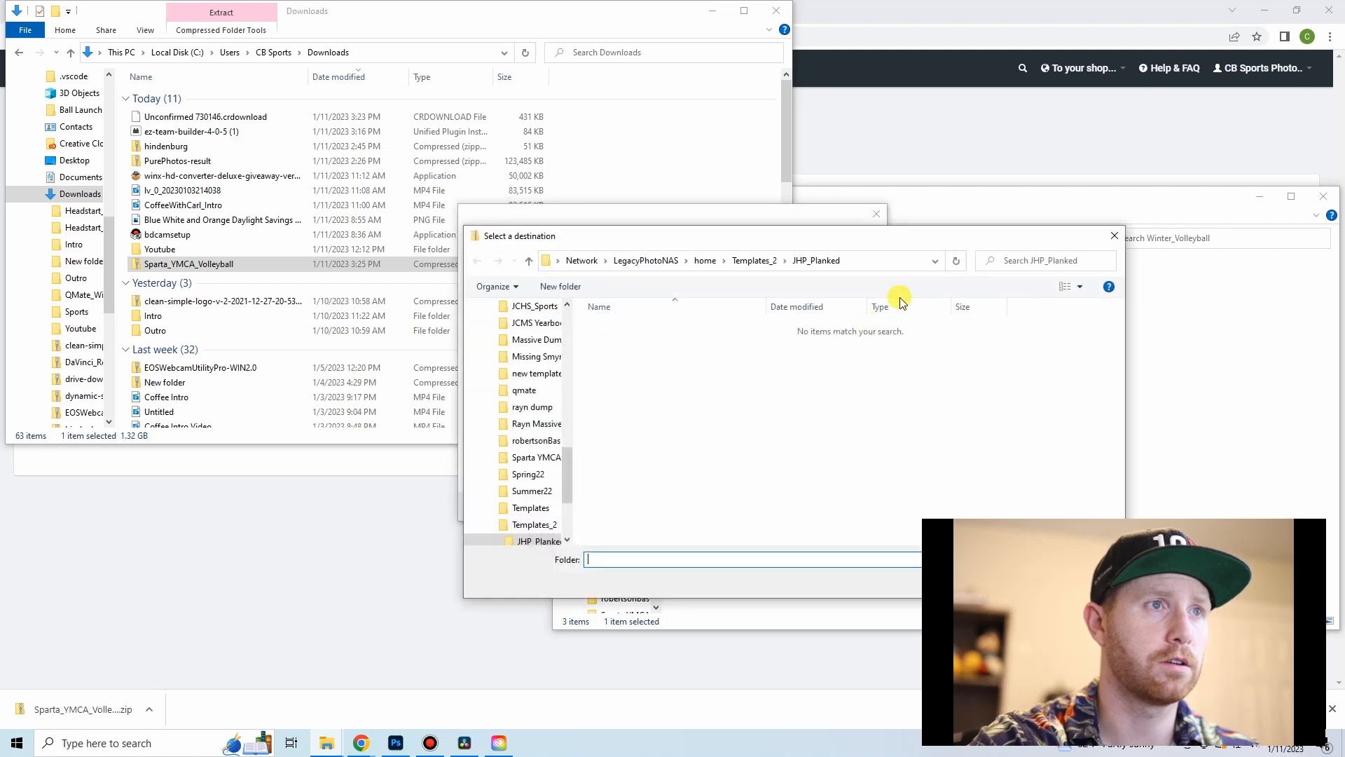
left_click(704, 261)
double_click(631, 326)
left_click(636, 327)
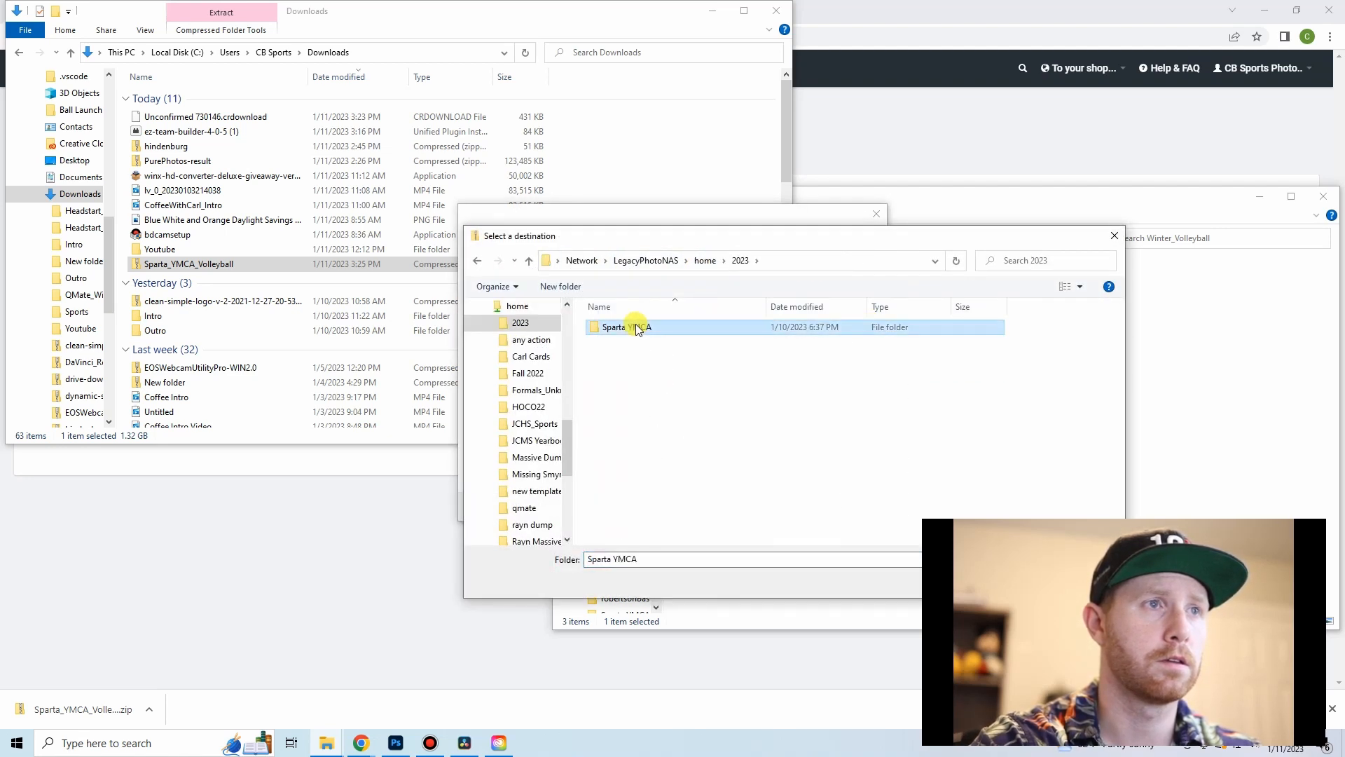
double_click(636, 327)
double_click(636, 327)
double_click(639, 360)
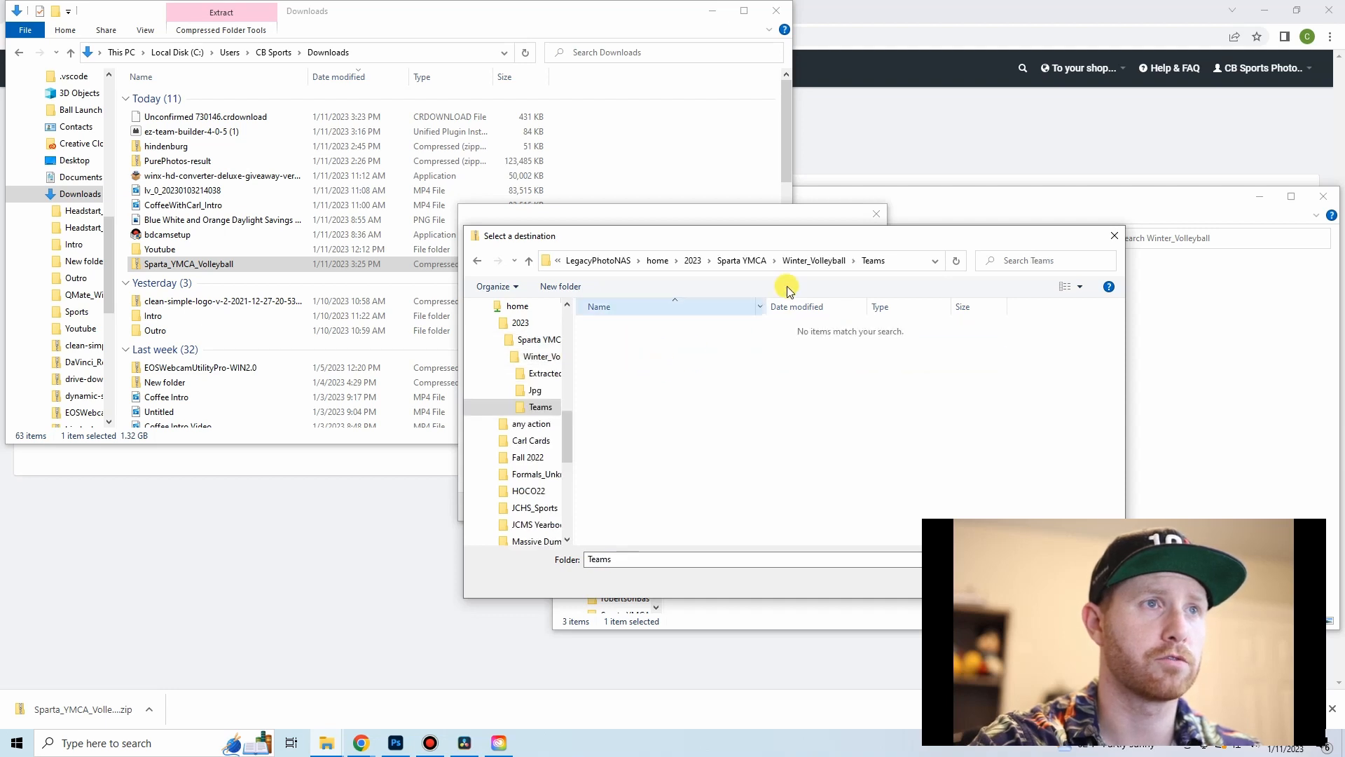
left_click_drag(685, 238, 478, 192)
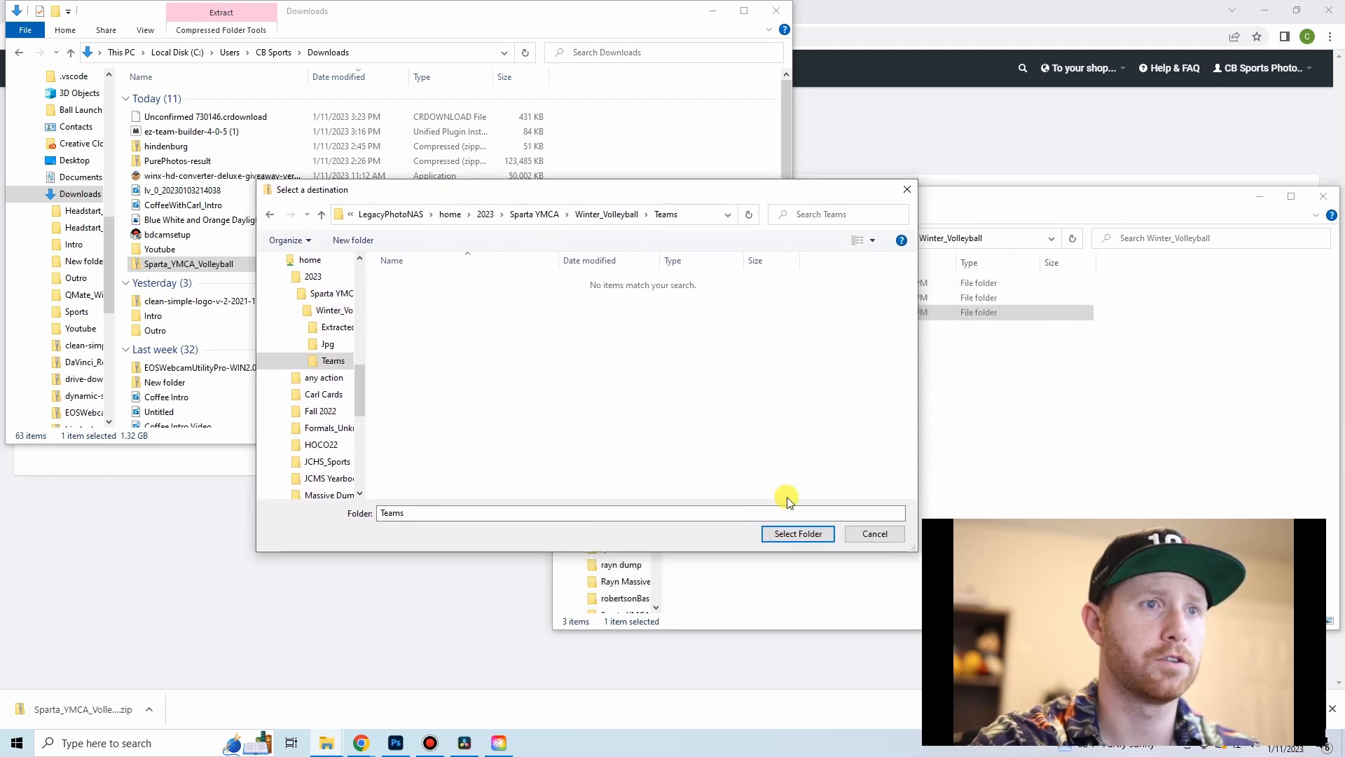
left_click(786, 534)
left_click(799, 506)
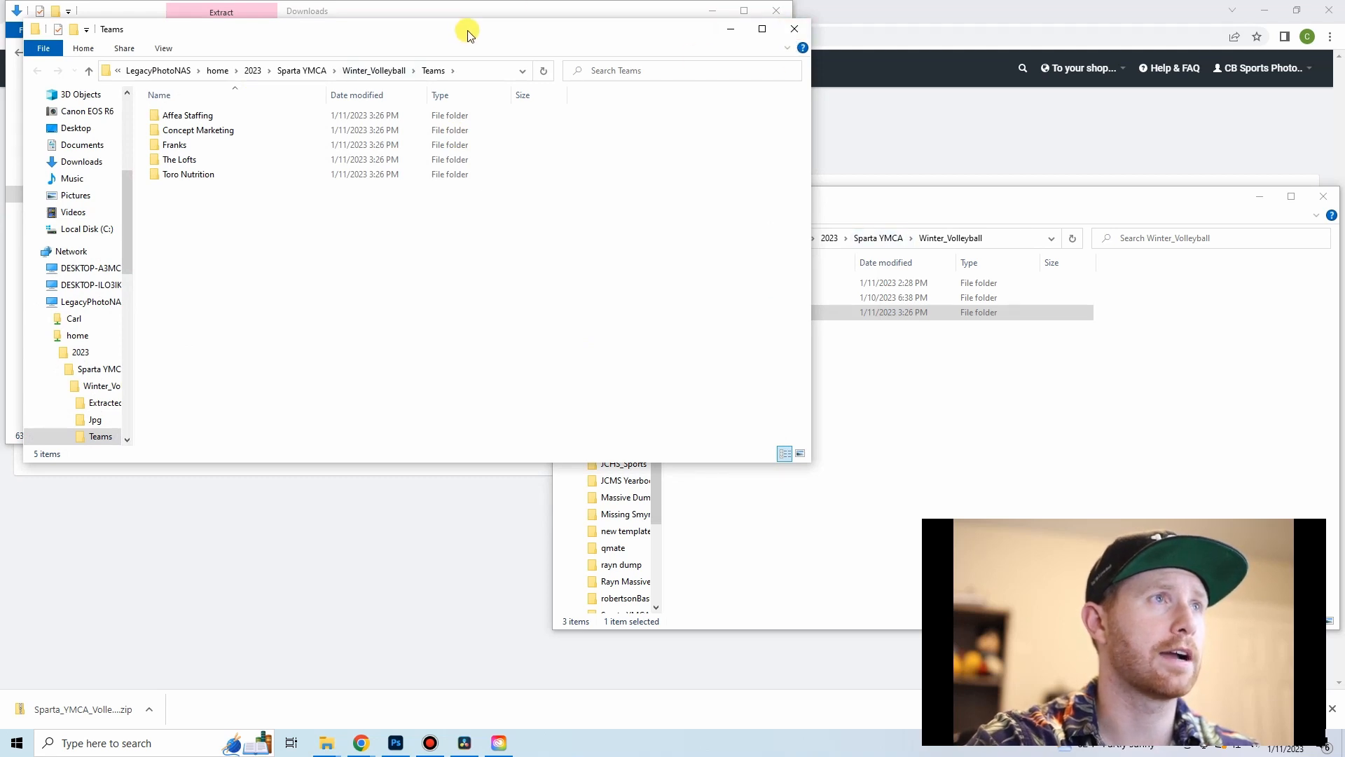
- Clear the Downloads window out of the way and display the extracted team folders as large icons
left_click_drag(466, 32, 643, 78)
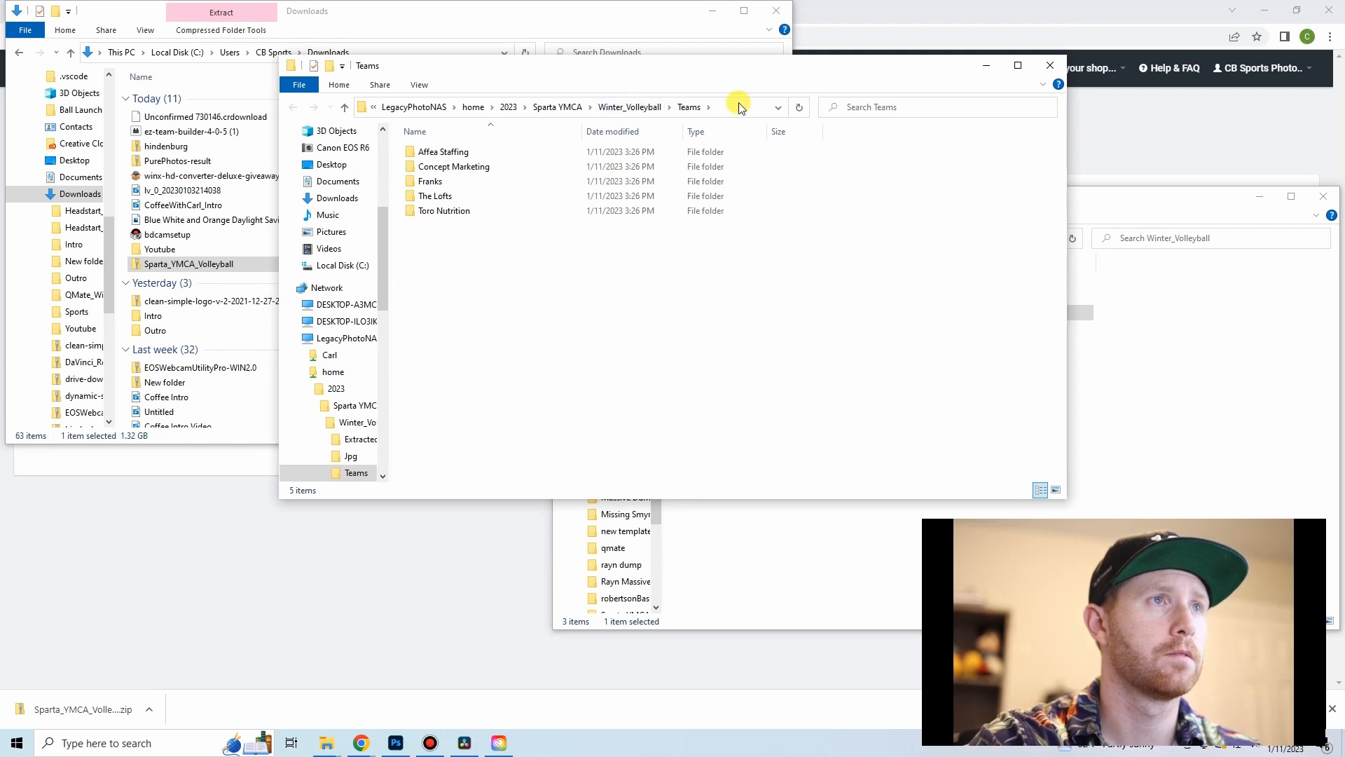
left_click(743, 11)
right_click(596, 251)
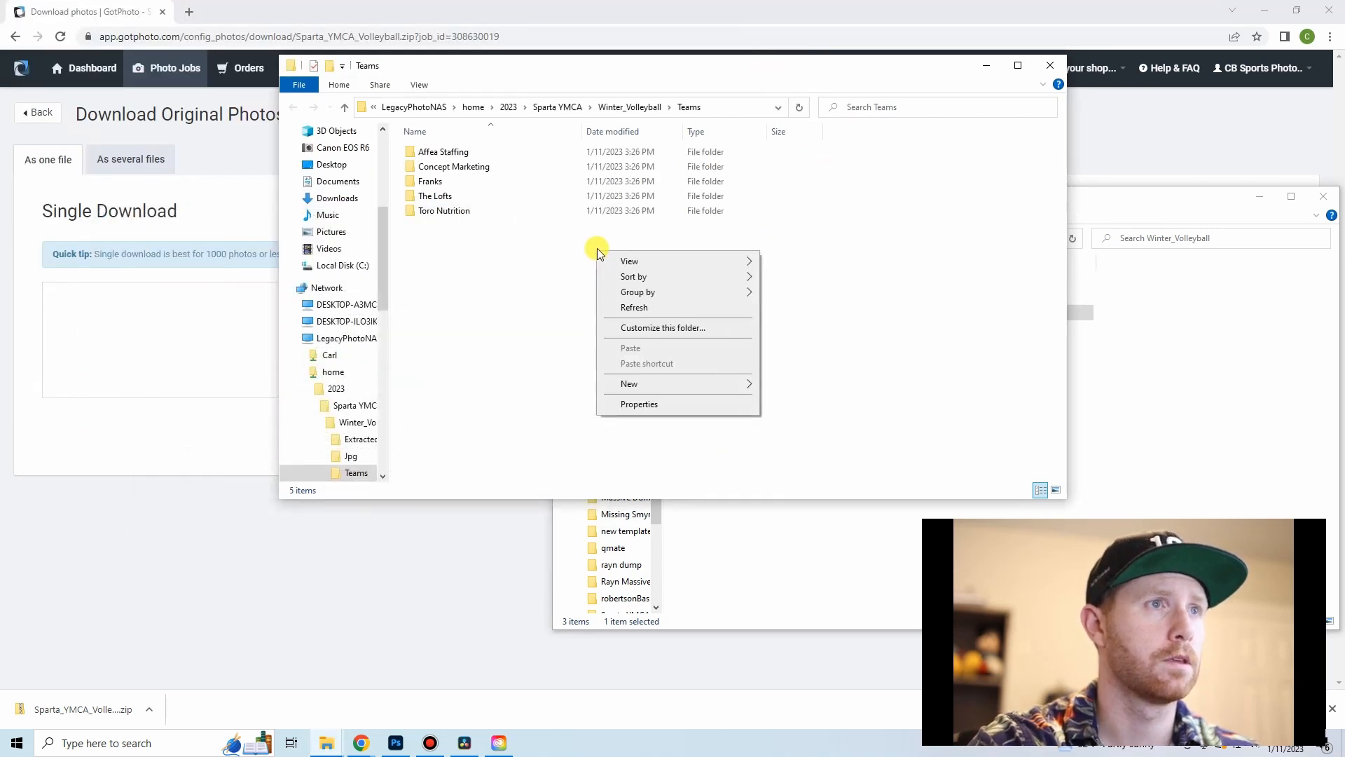
mouse_move(675, 261)
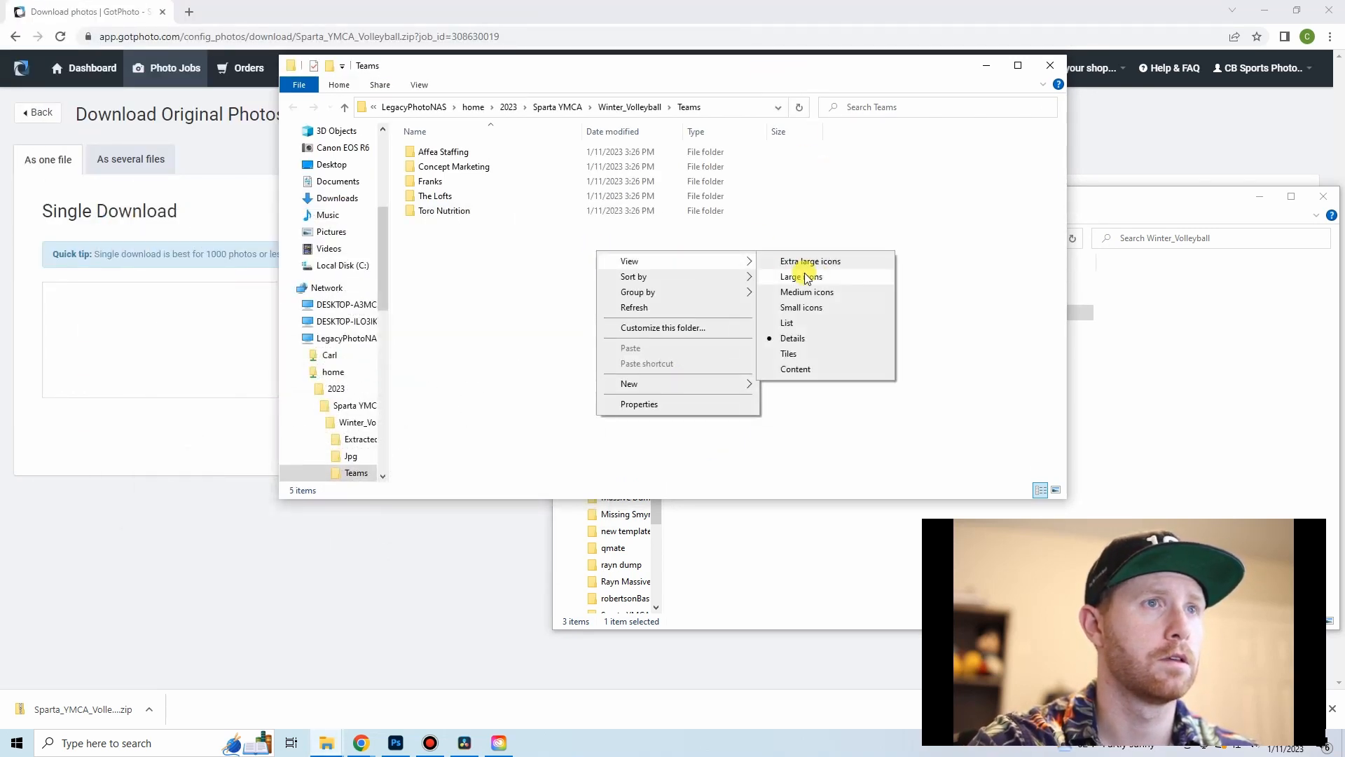
left_click(823, 277)
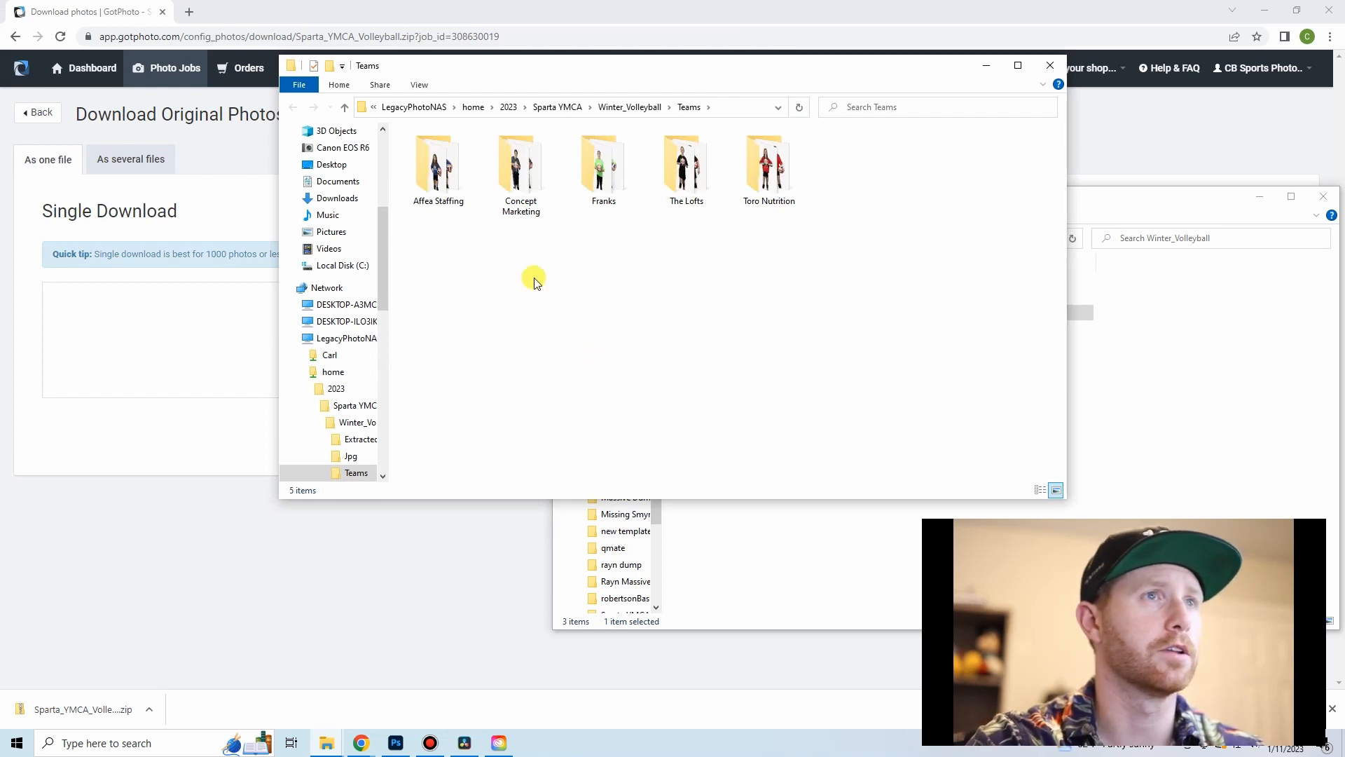
- Create a new folder named Team inside Teams and place a copy of it in each team's folder
left_click(334, 70)
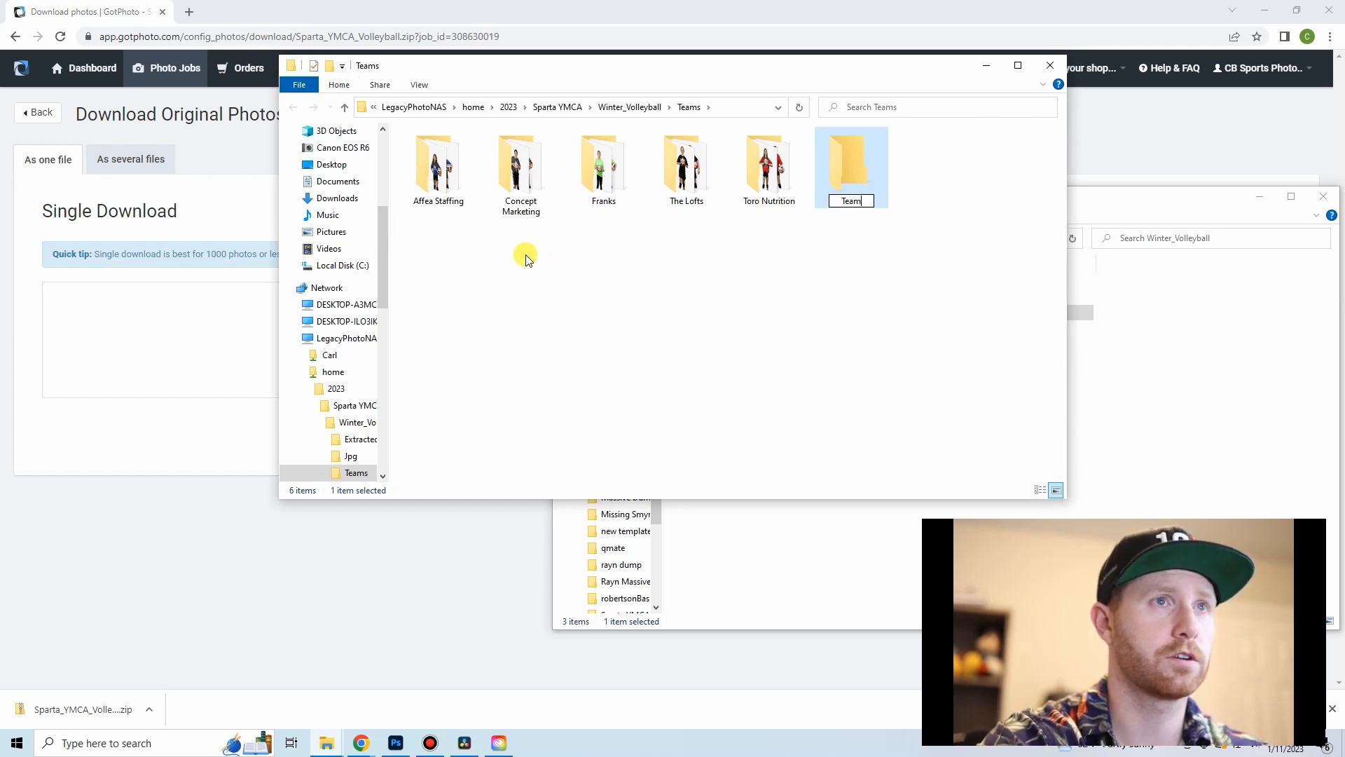
key("Return")
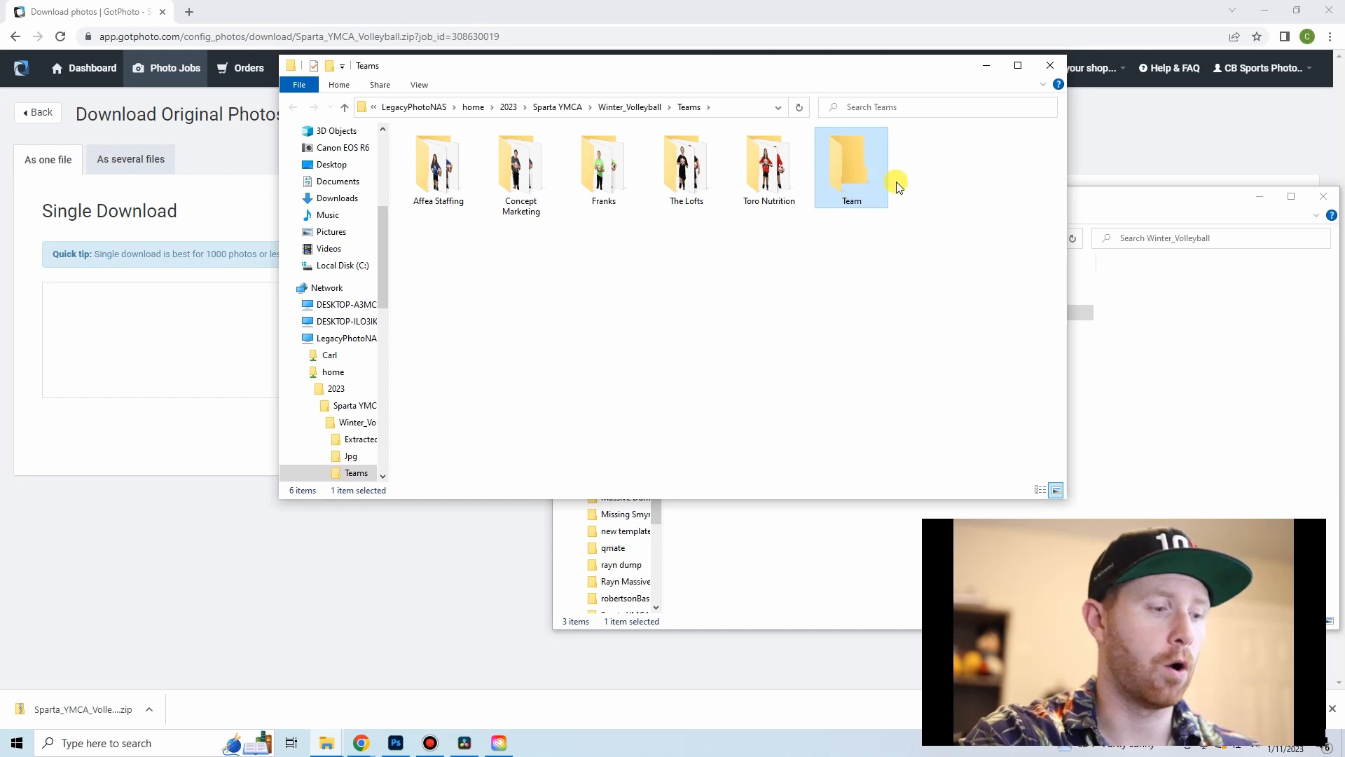
left_click_drag(856, 176, 702, 175)
left_click_drag(852, 166, 779, 178)
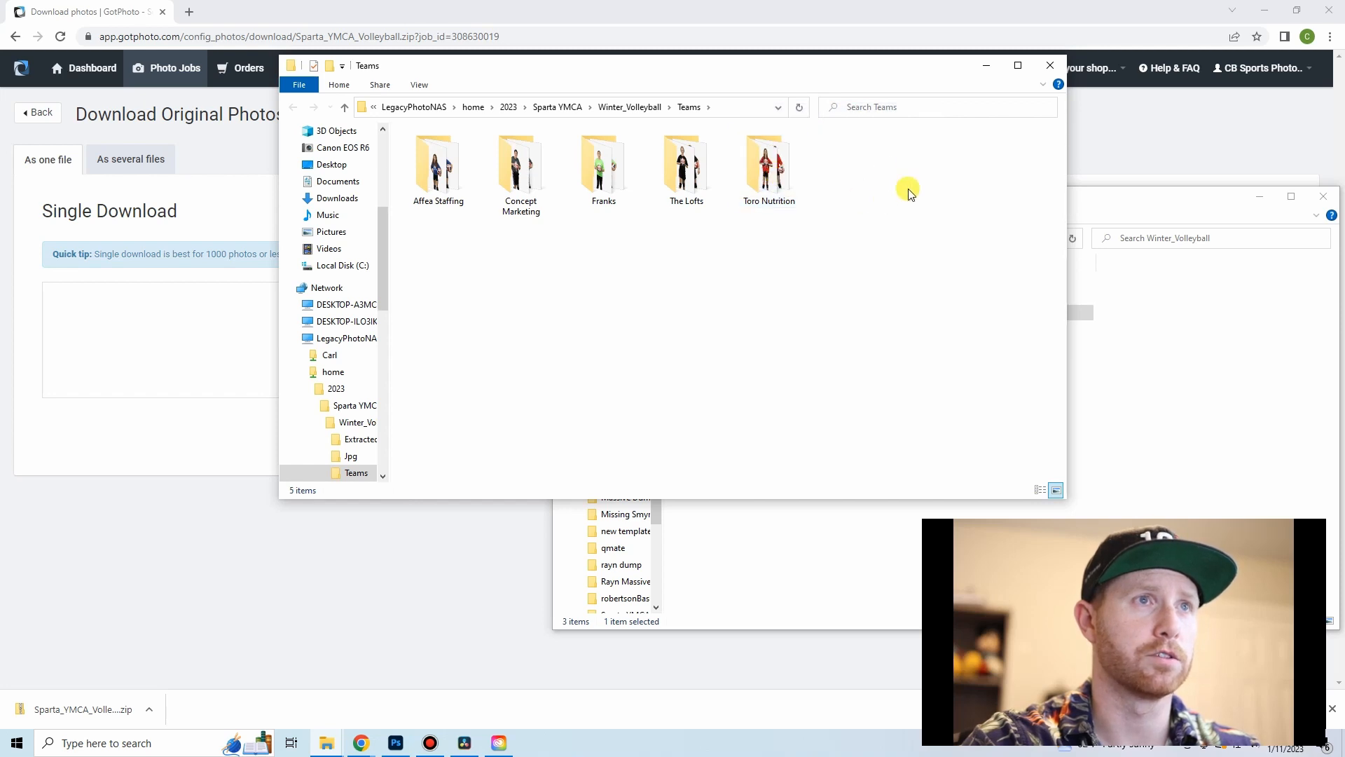
- Open the Affea Staffing folder and display its contents as large icons
double_click(451, 190)
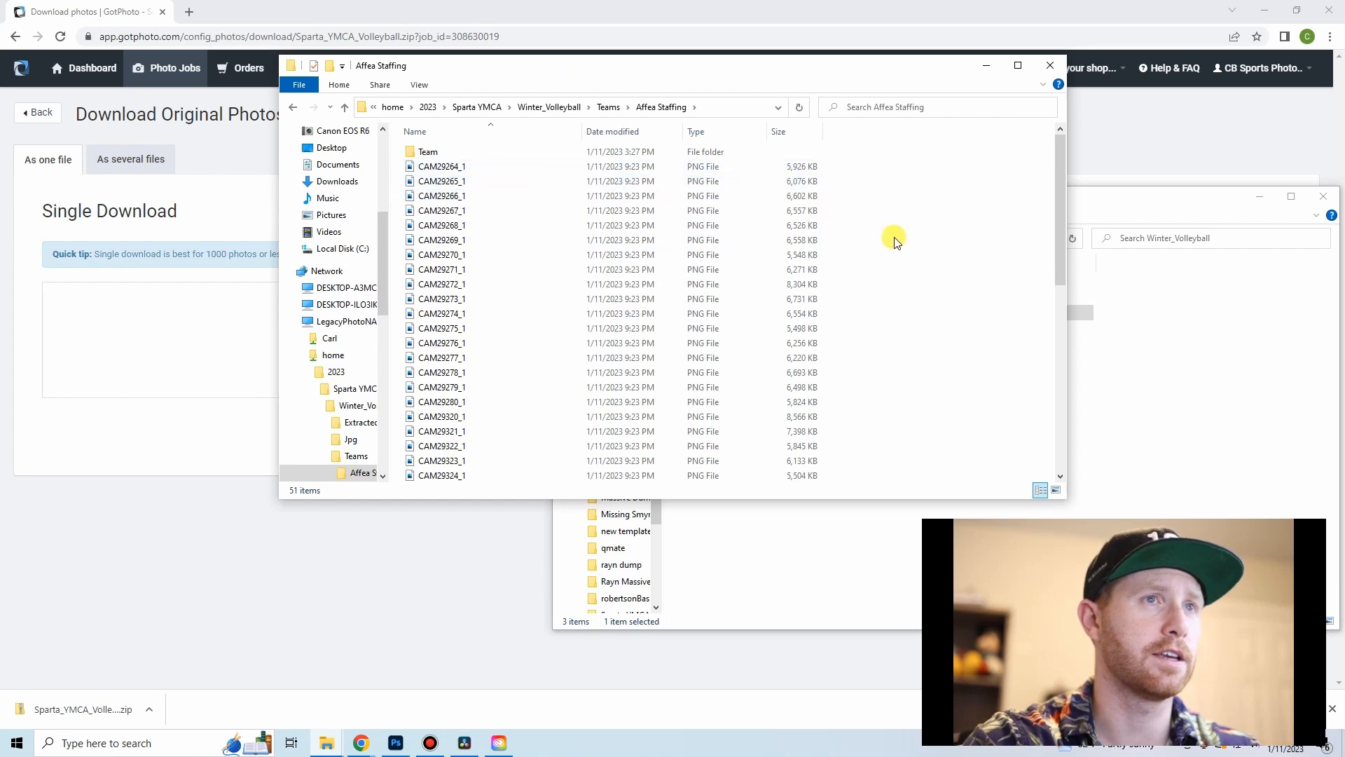
right_click(894, 240)
mouse_move(926, 250)
left_click(1060, 262)
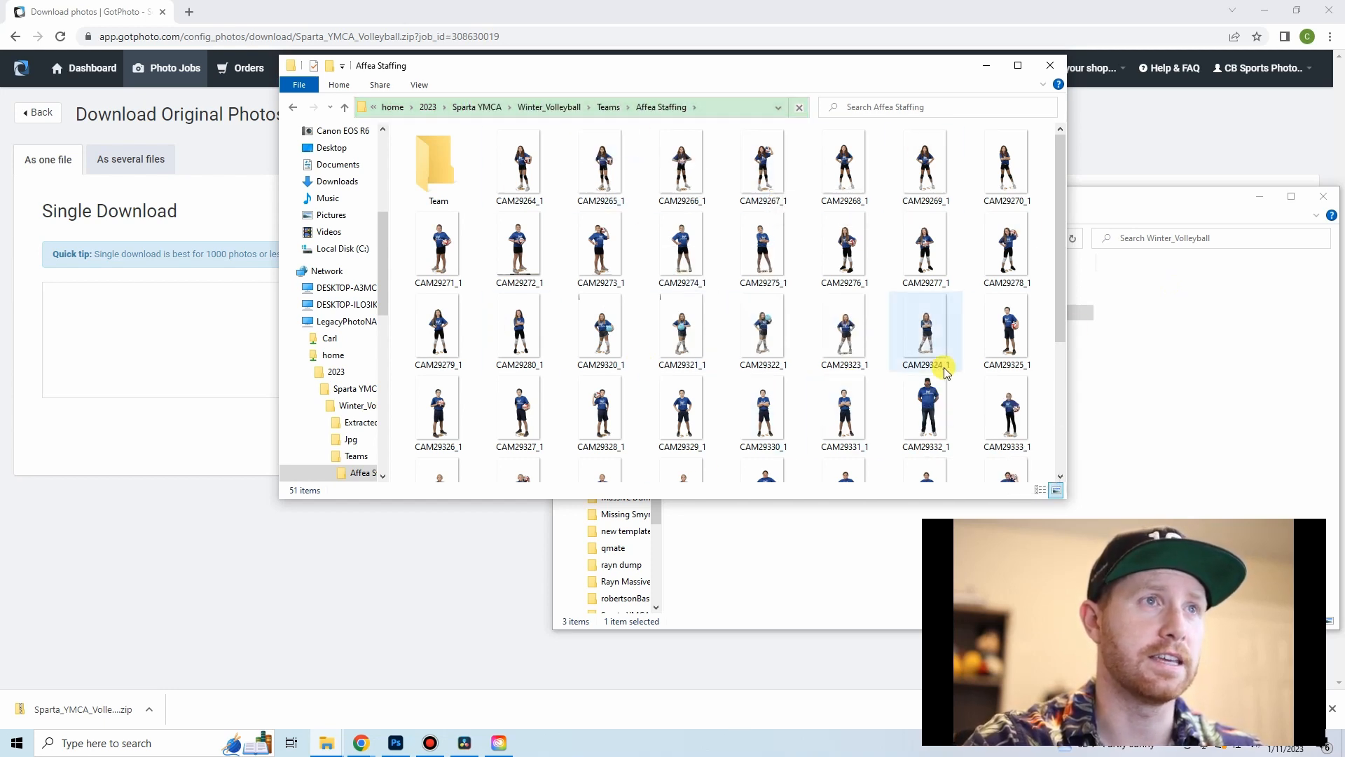
- Move photos CAM29270_1, CAM29275_1, CAM29280_1, CAM29324_1, CAM29331_1, CAM29332_1, CAM29337_1, CAM29343_1 and CAM29349_1 into Affea Staffing's Team subfolder
left_click(1022, 178)
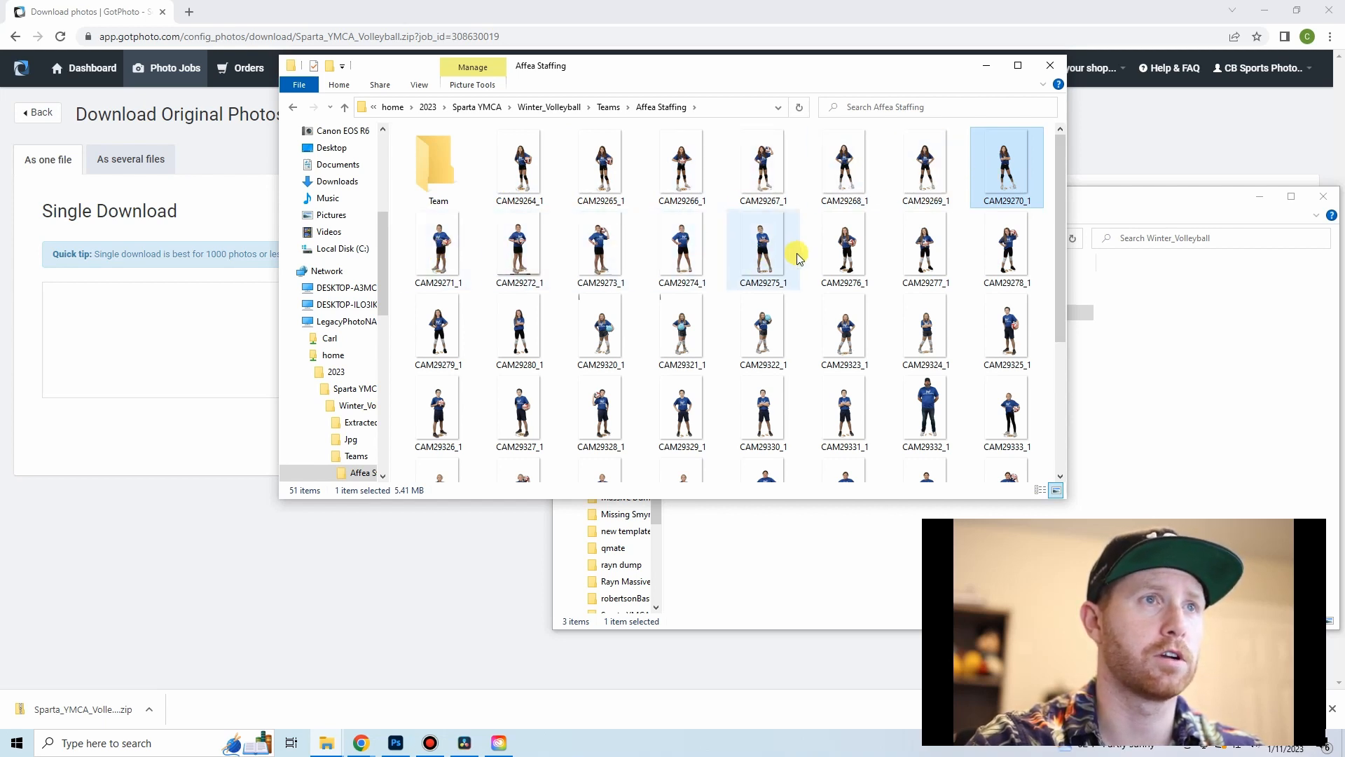
left_click(770, 253, "ctrl")
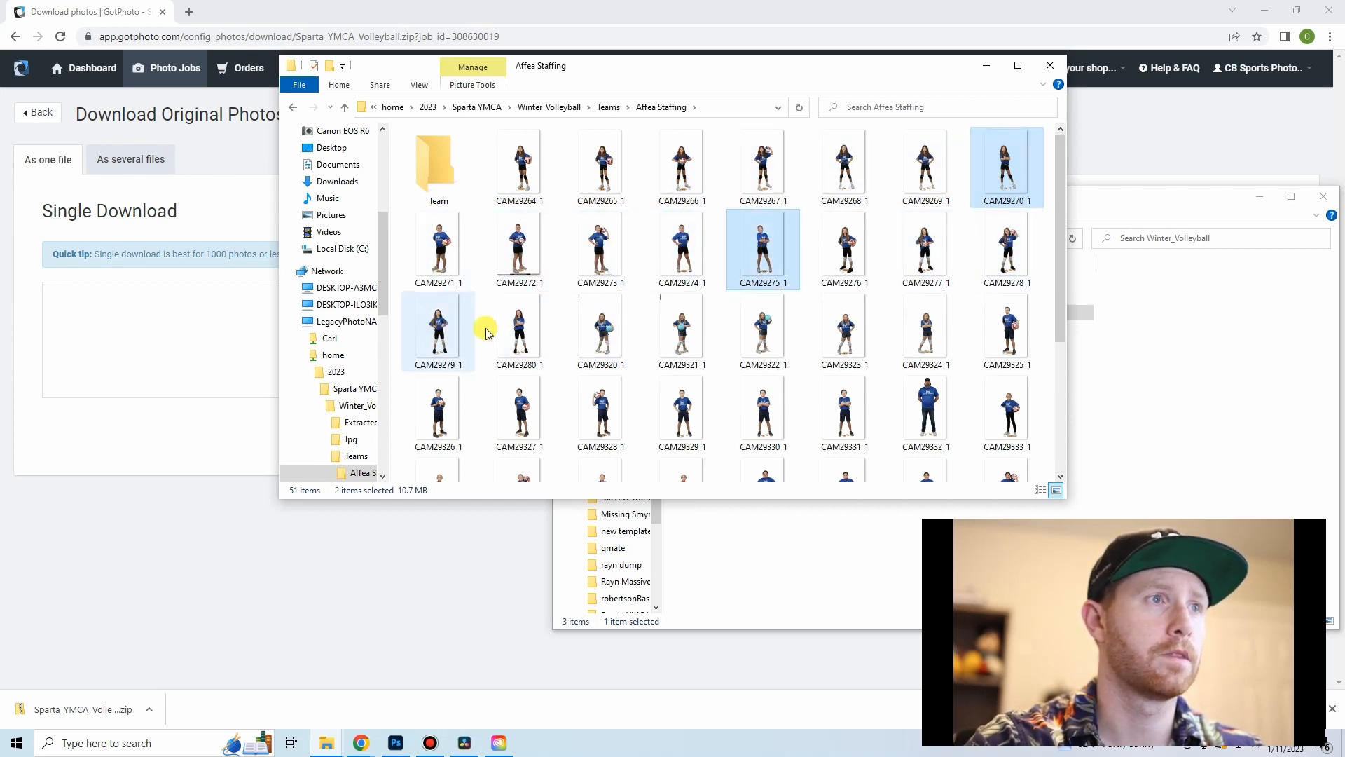
left_click(524, 330, "ctrl")
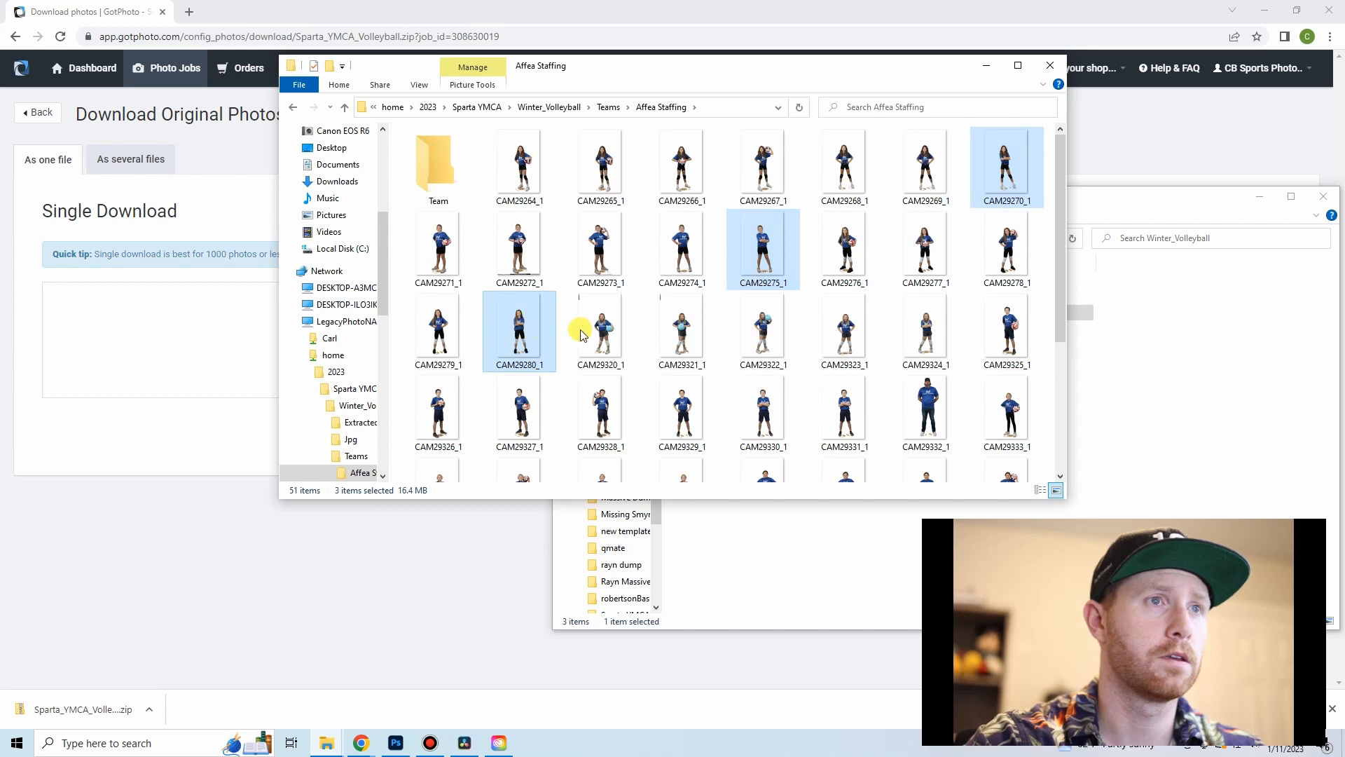
left_click(909, 331, "ctrl")
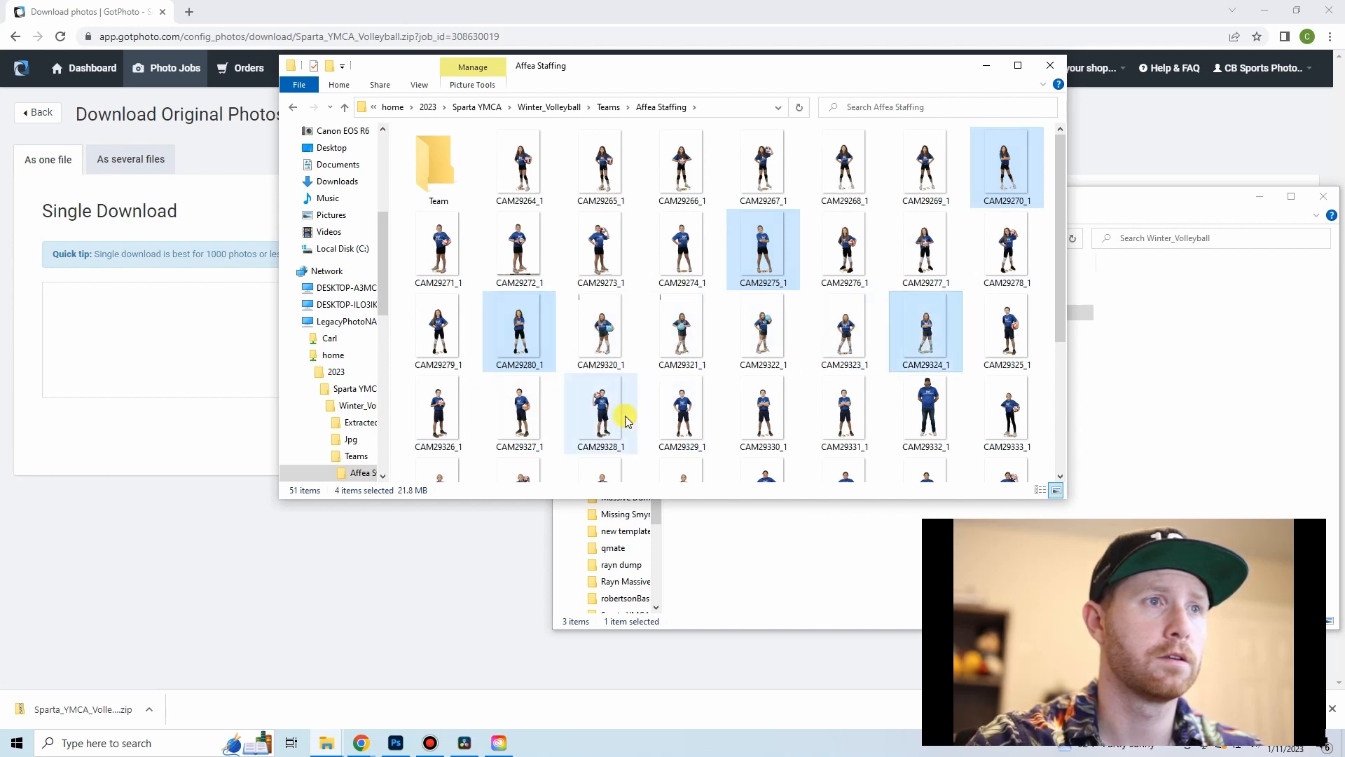
left_click(830, 417, "ctrl")
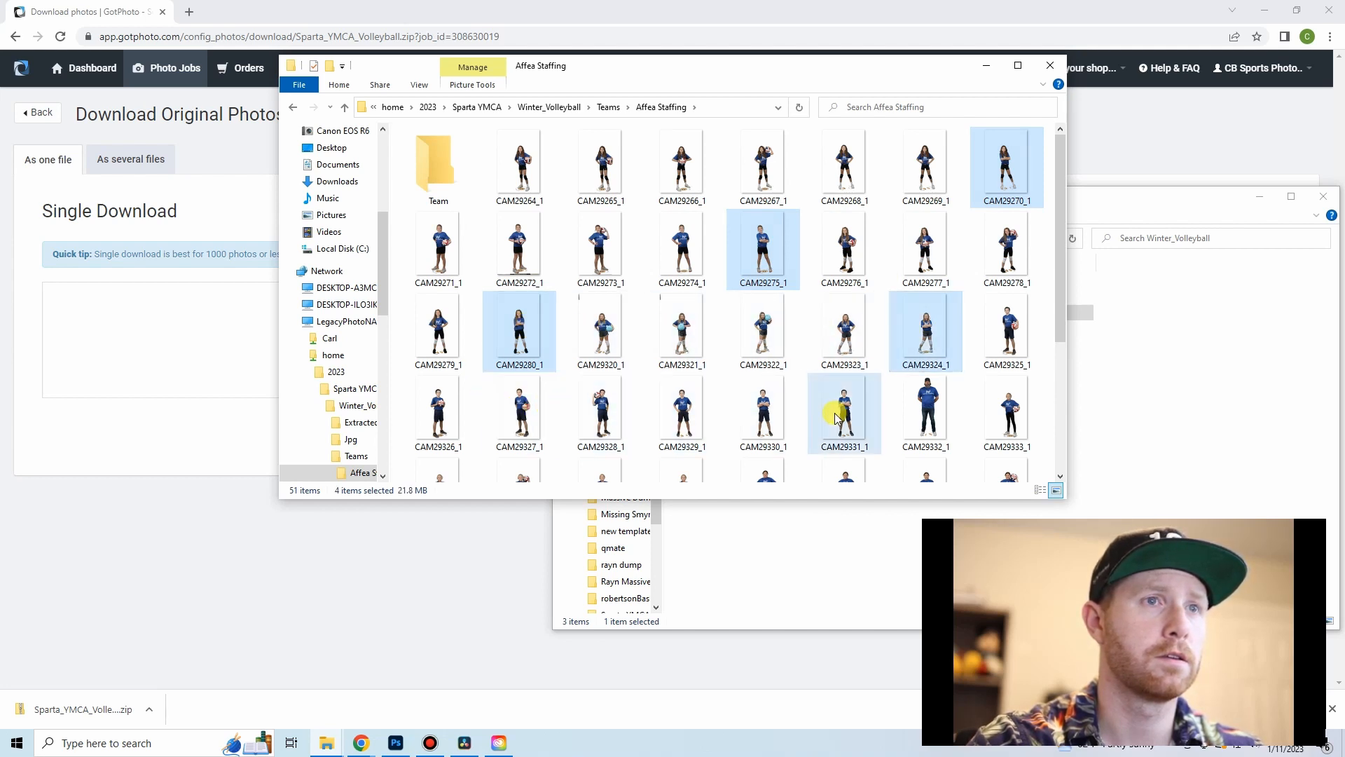
left_click(935, 412, "ctrl")
scroll(669, 290, "down", 3)
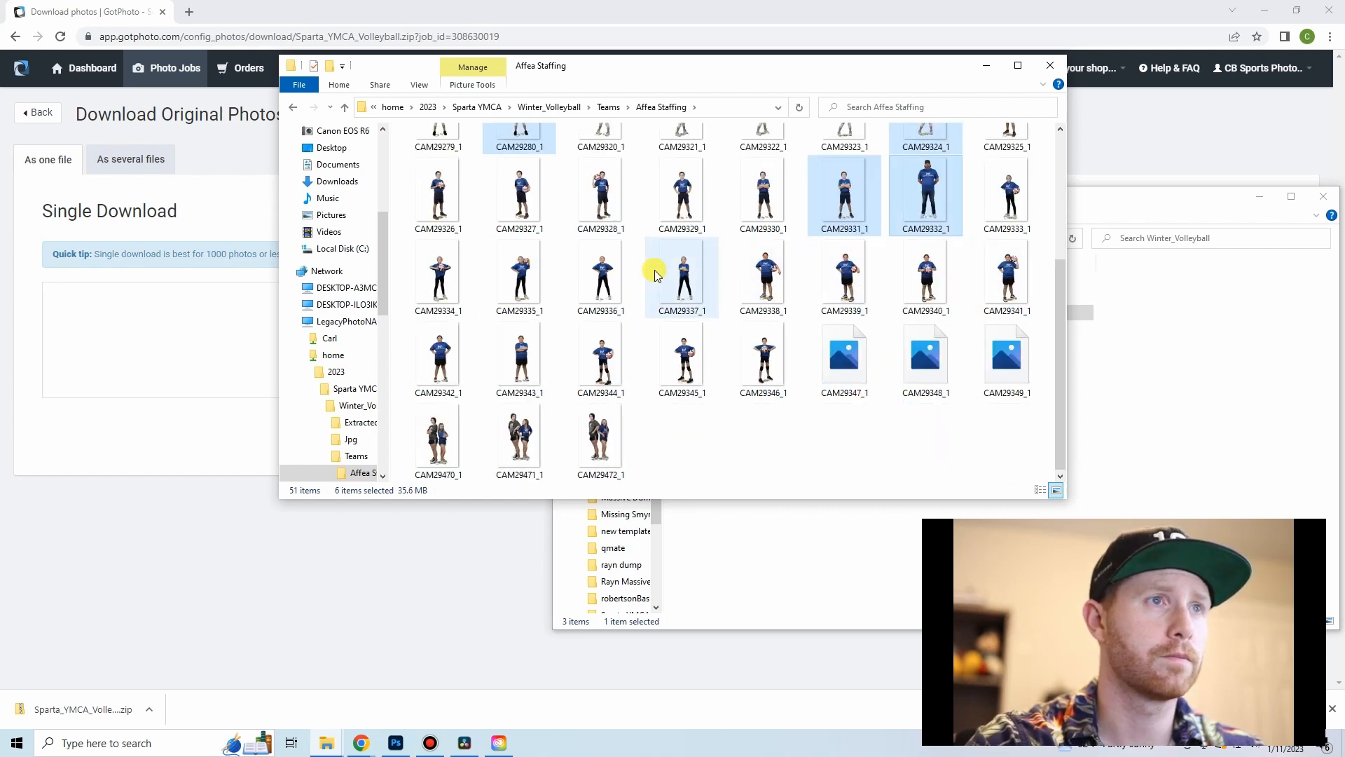
left_click(681, 269, "ctrl")
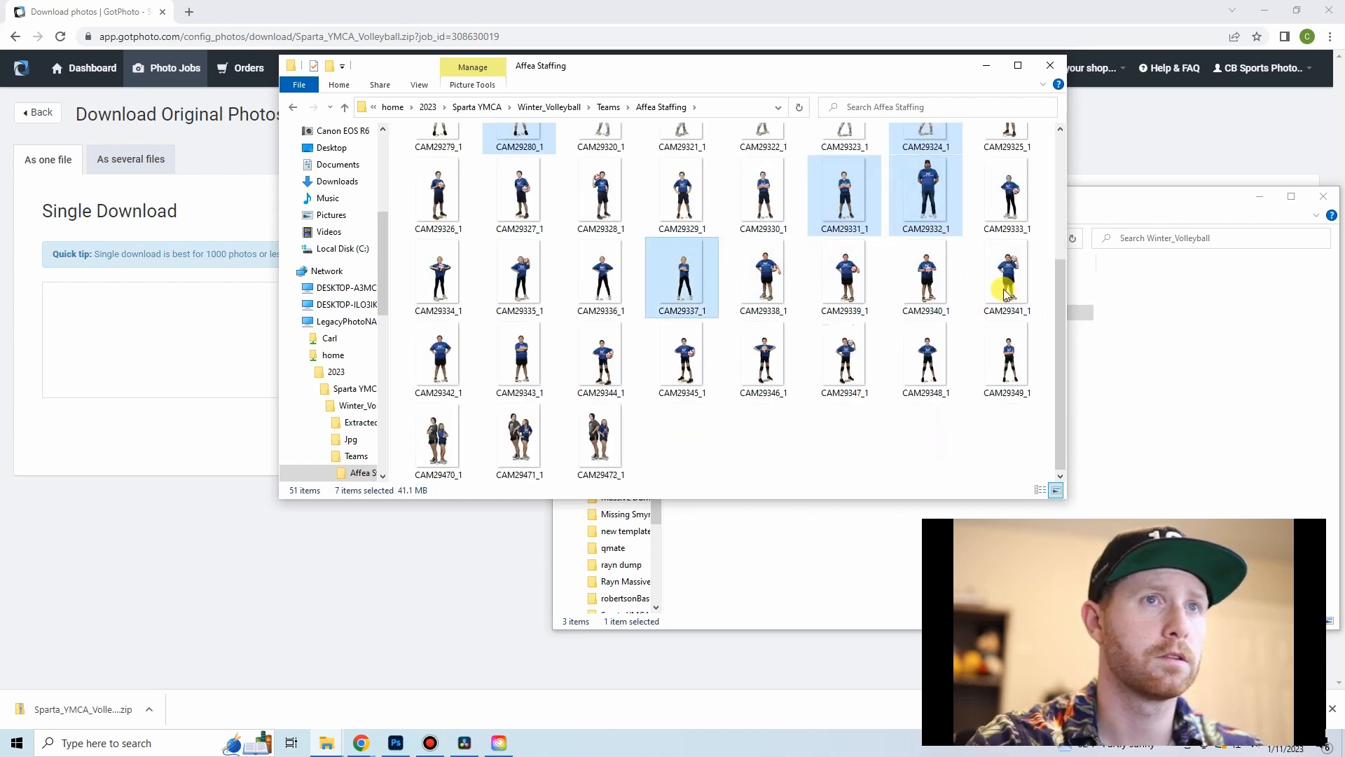
left_click(552, 355, "ctrl")
left_click(998, 358, "ctrl")
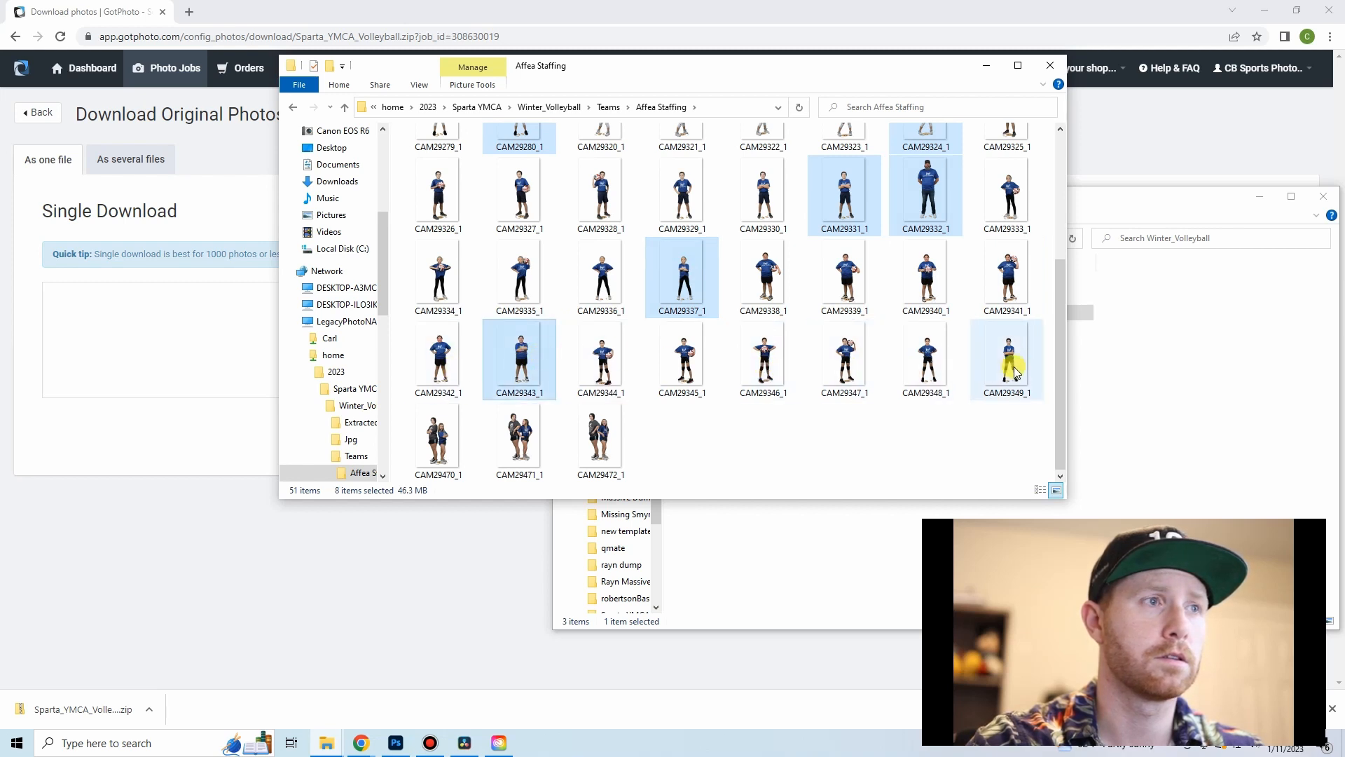
scroll(784, 352, "up", 3)
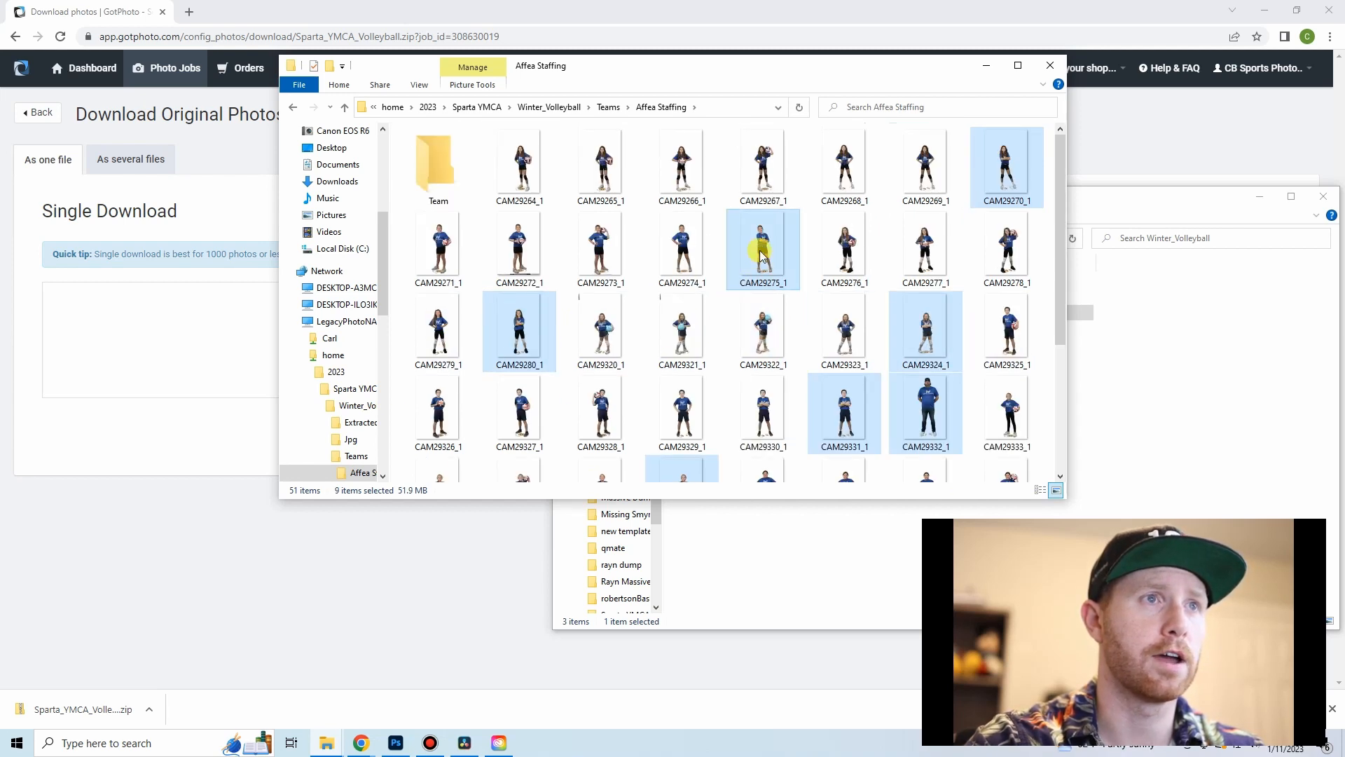
left_click_drag(762, 245, 433, 161)
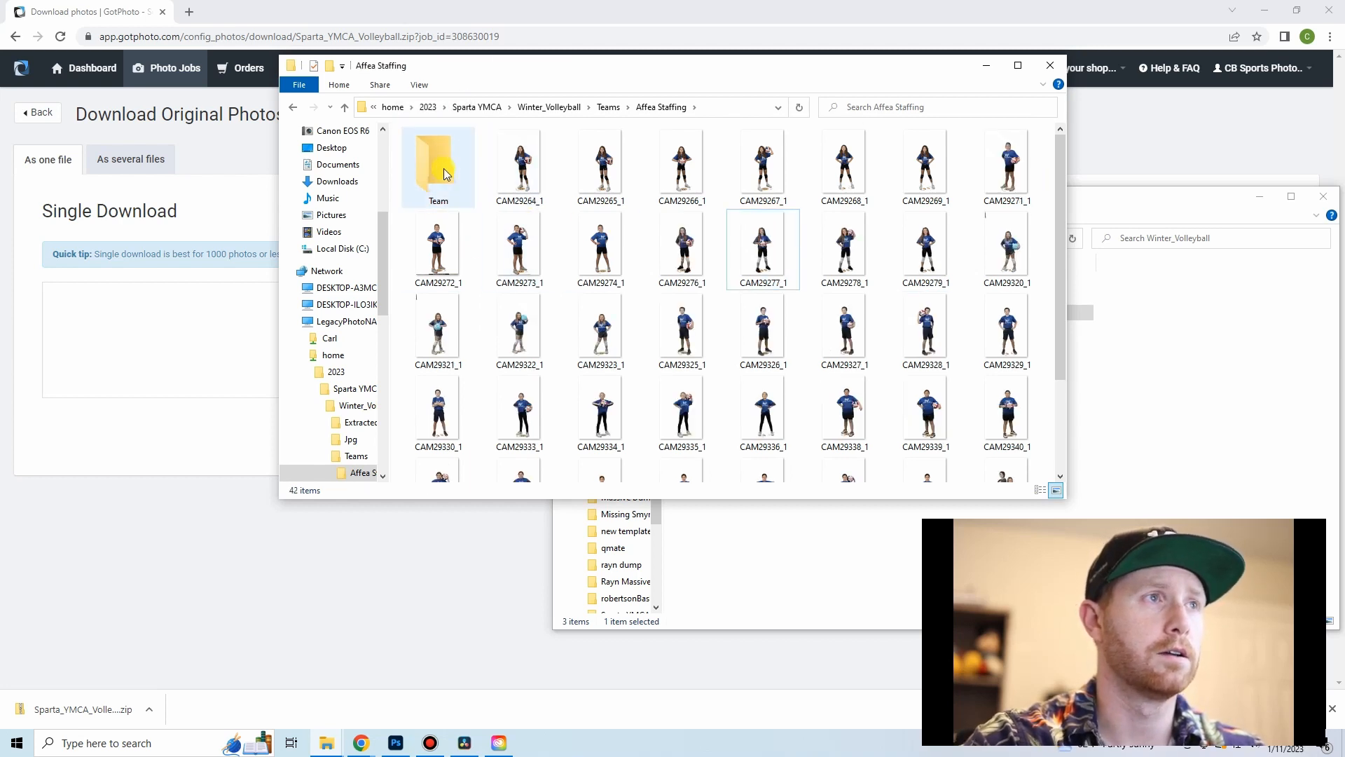
- Open the Team subfolder of Affea Staffing and display the selected player photos as large icons
double_click(443, 168)
right_click(496, 317)
mouse_move(526, 325)
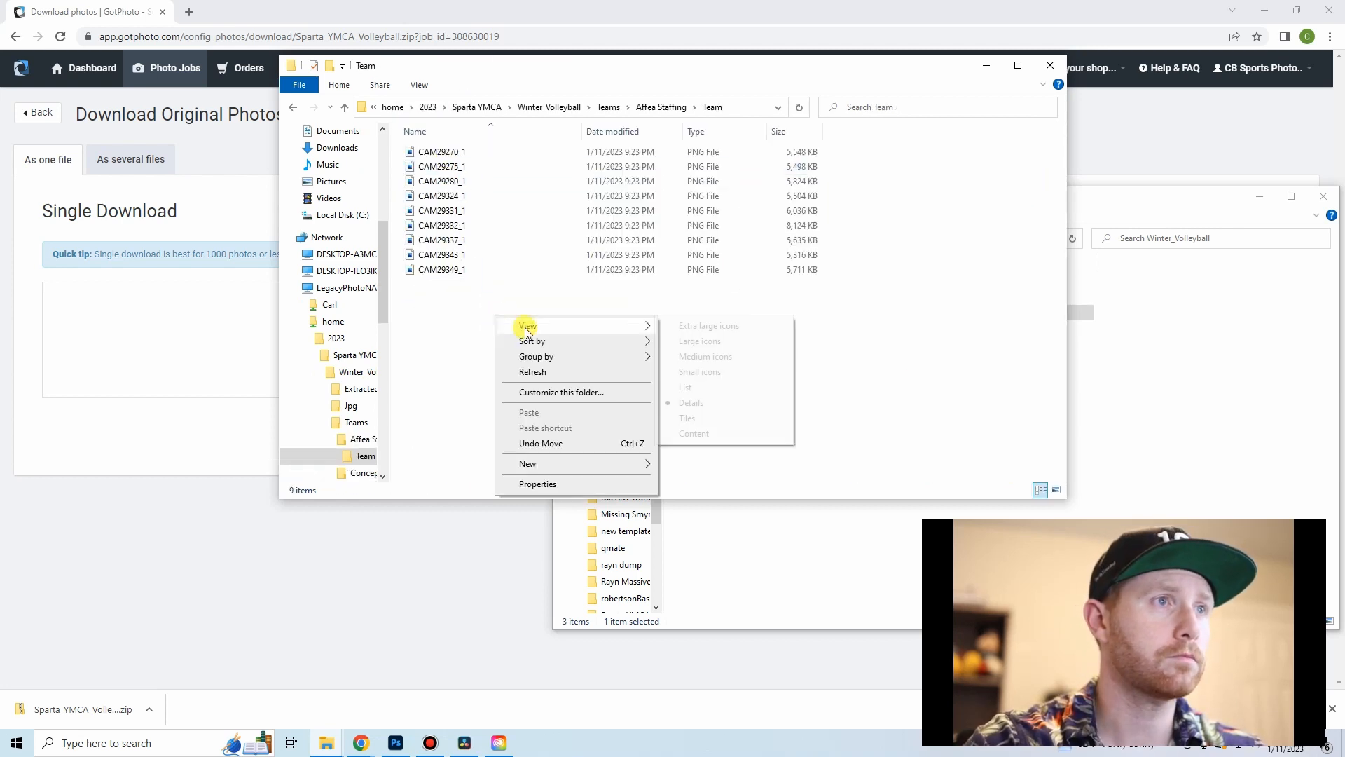
left_click(731, 341)
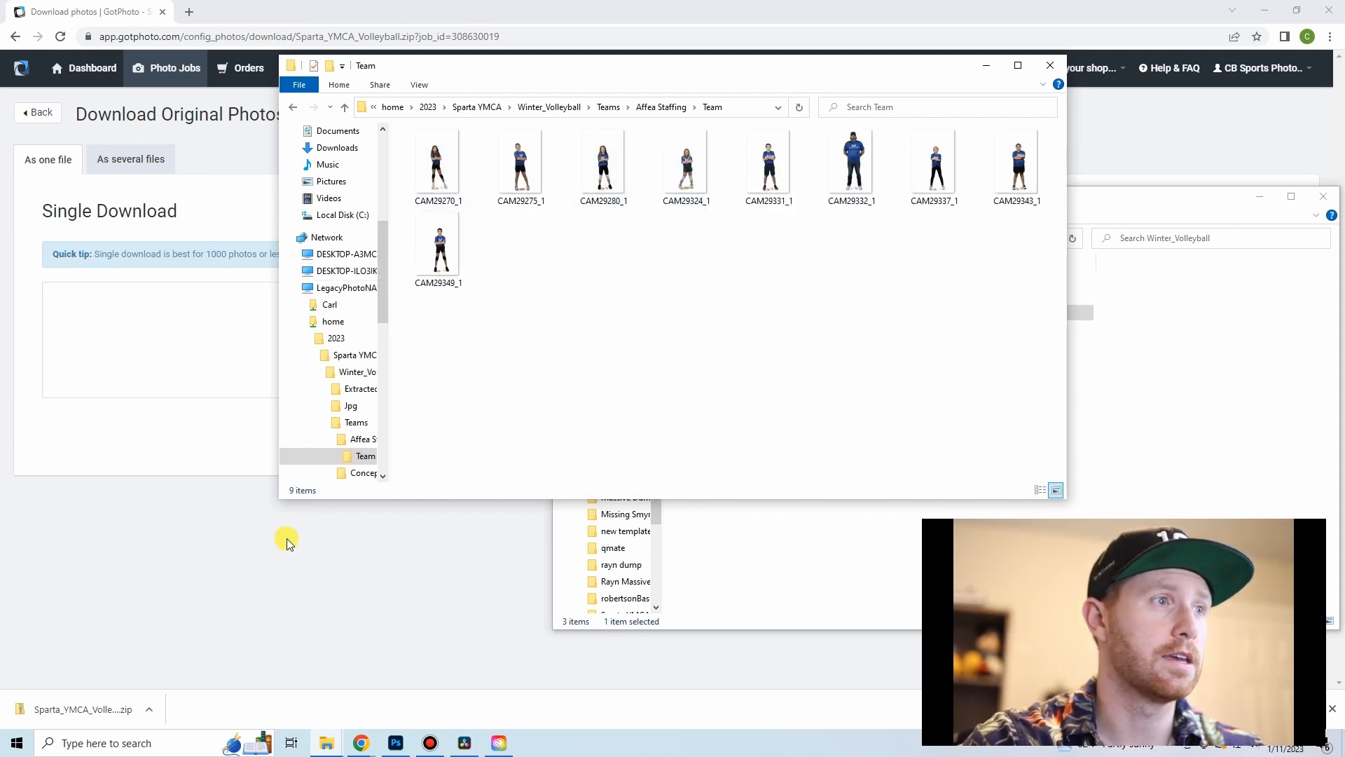
- In GotPhoto, open the Affea Staffing album, review the photos under each access code, and return to Photo Management
left_click(201, 379)
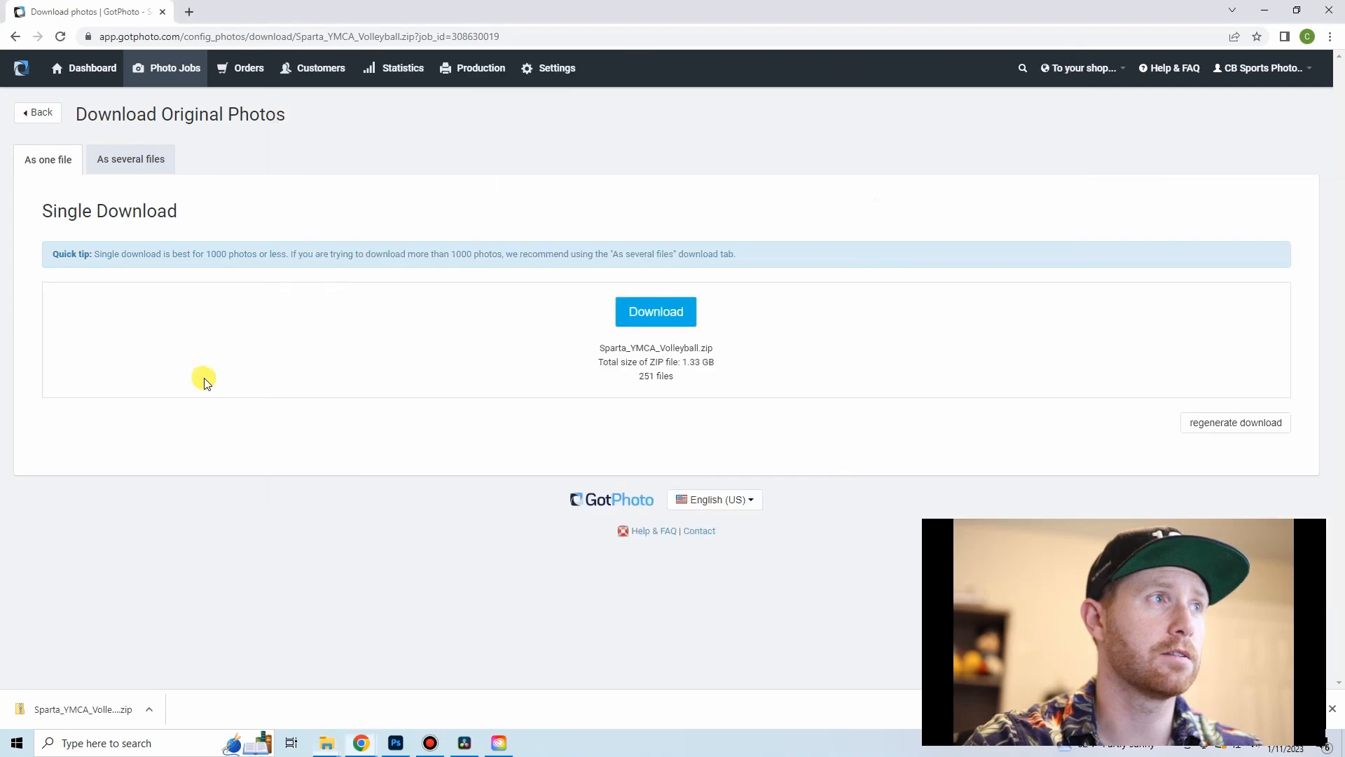
left_click(14, 38)
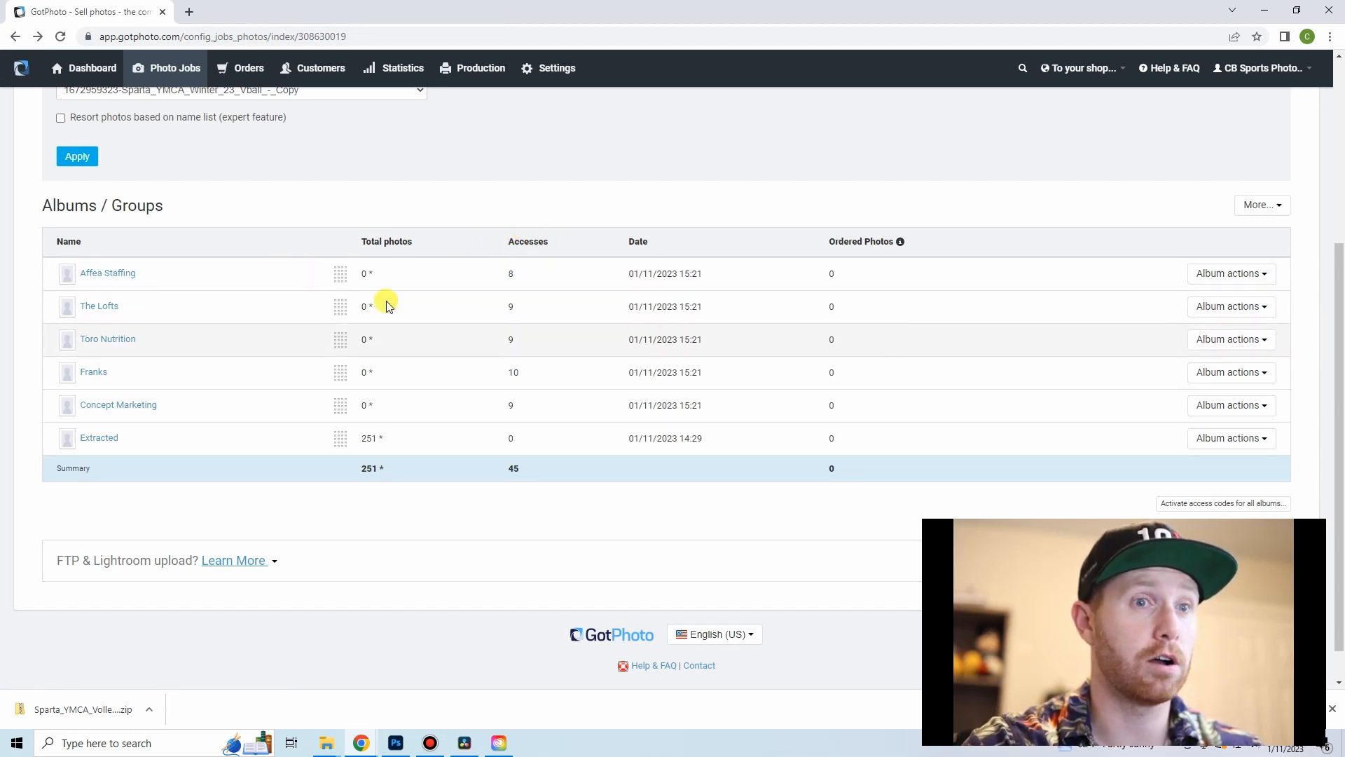
left_click(123, 274)
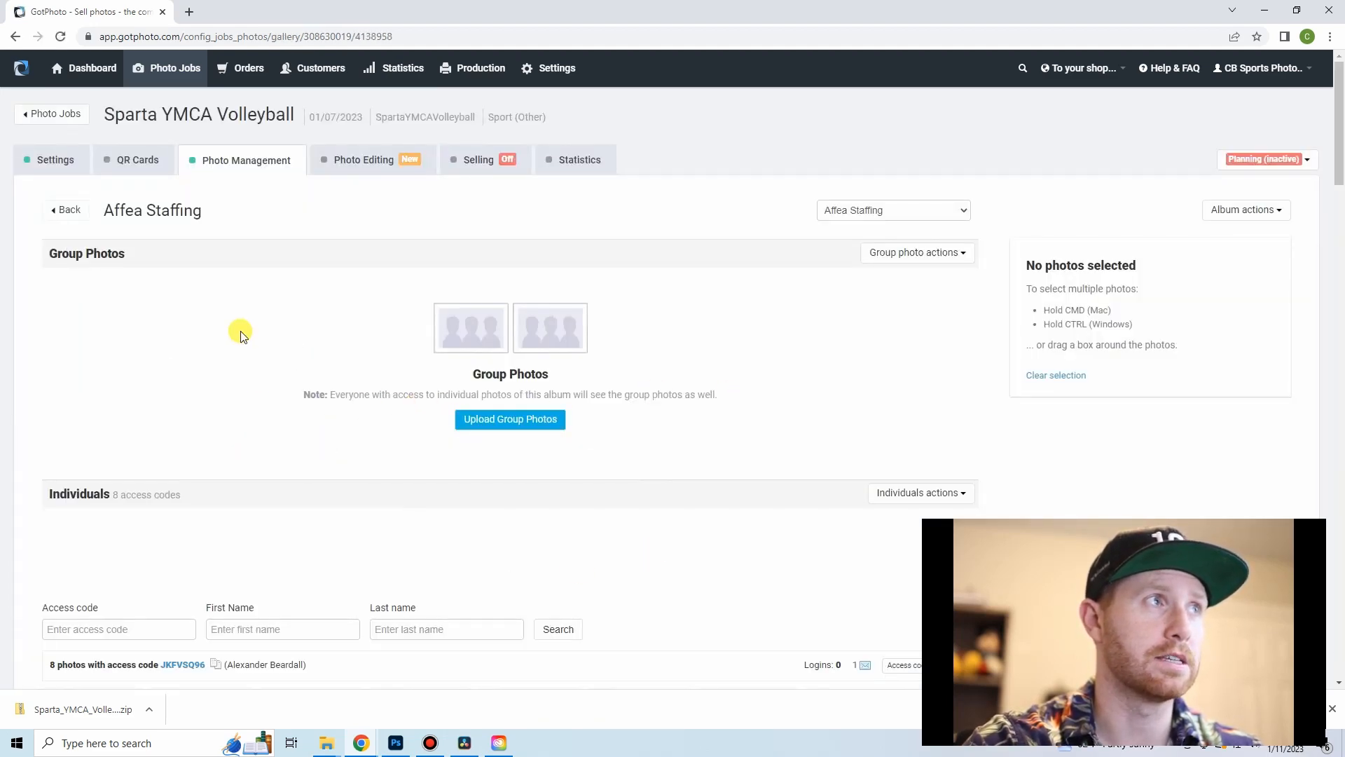
scroll(265, 364, "down", 10)
scroll(300, 381, "up", 6)
scroll(329, 396, "down", 2)
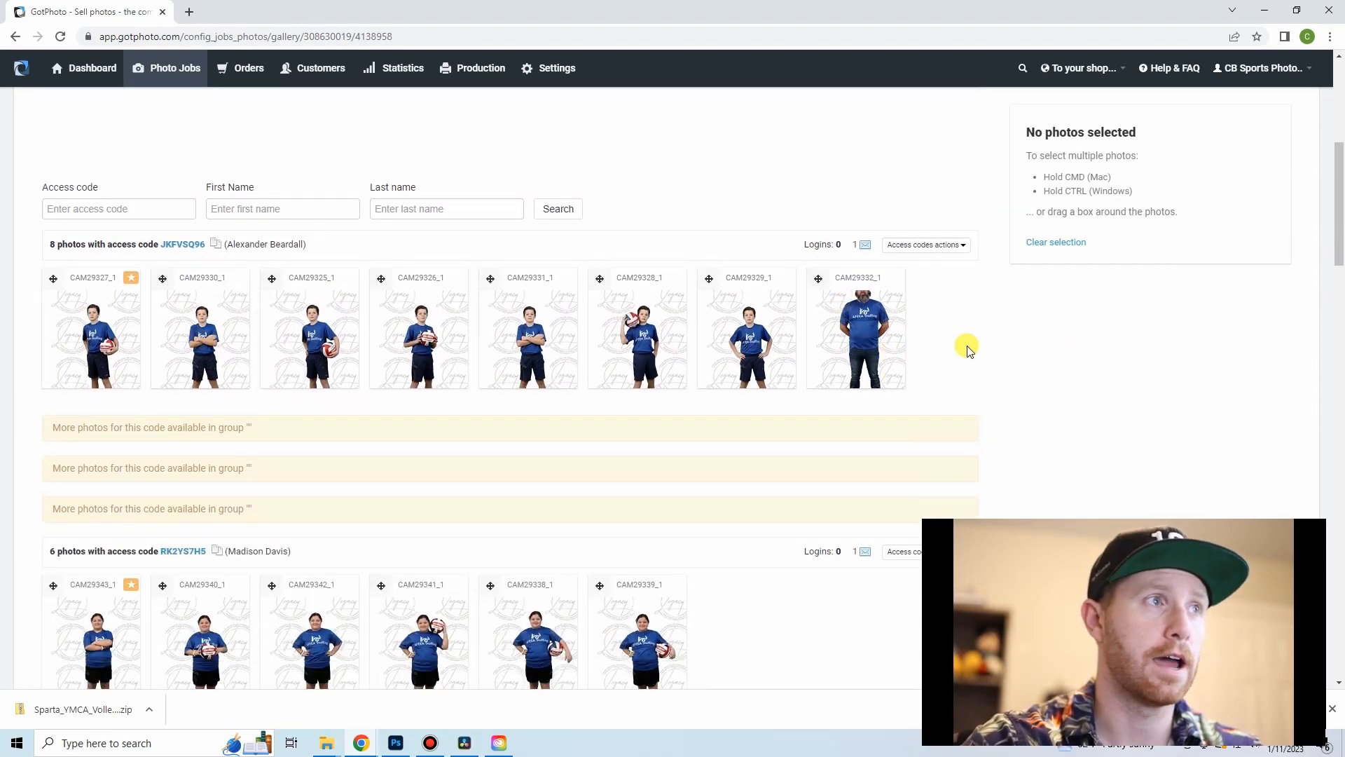
scroll(90, 353, "up", 6)
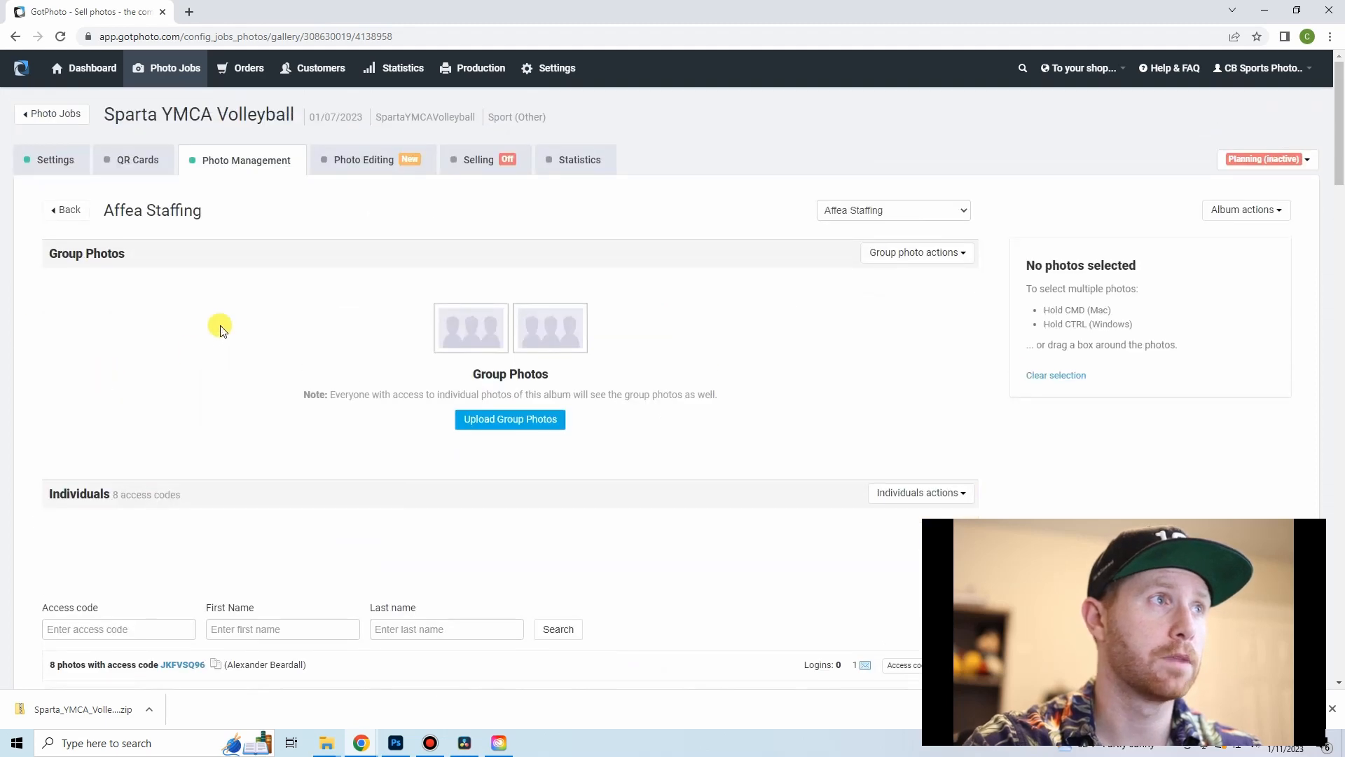
left_click(244, 171)
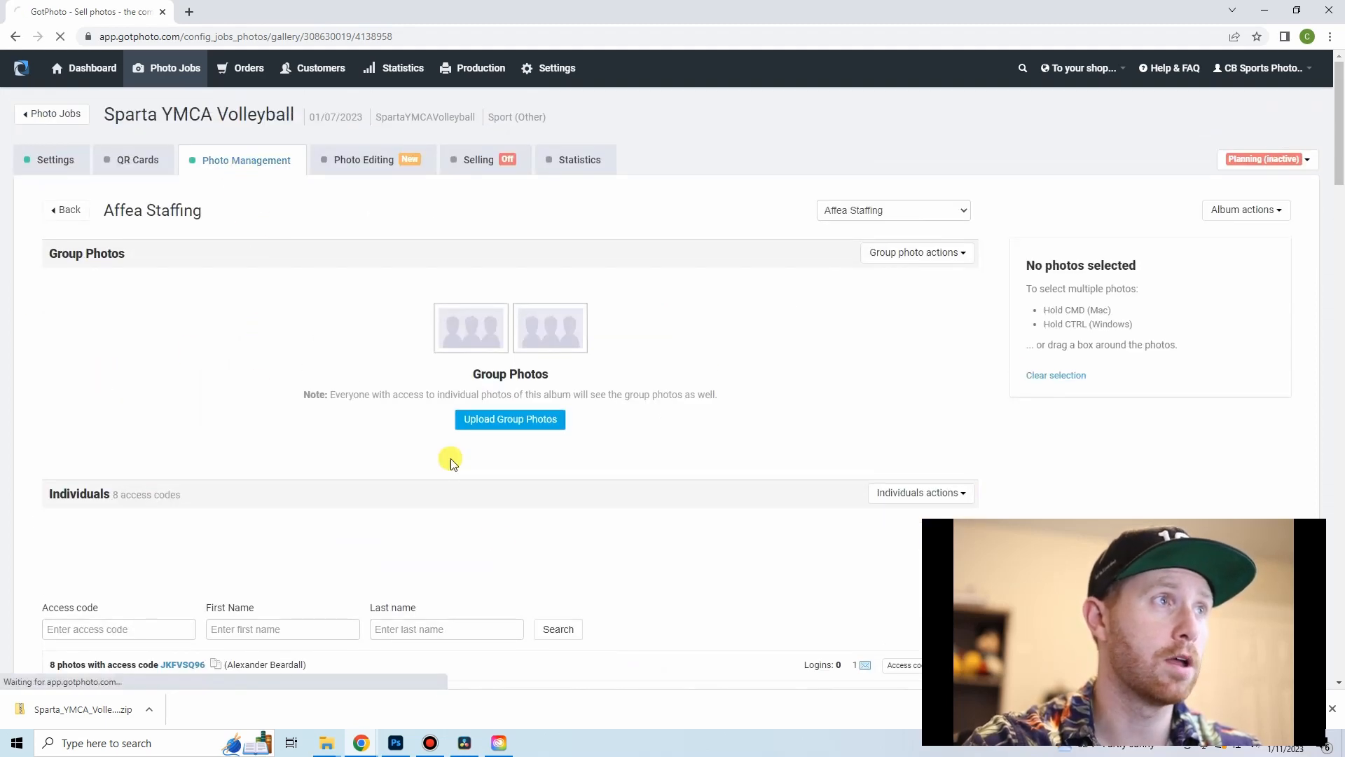
- Switch to File Explorer and go back up from Team through Affea Staffing to the Teams folder
mouse_move(327, 741)
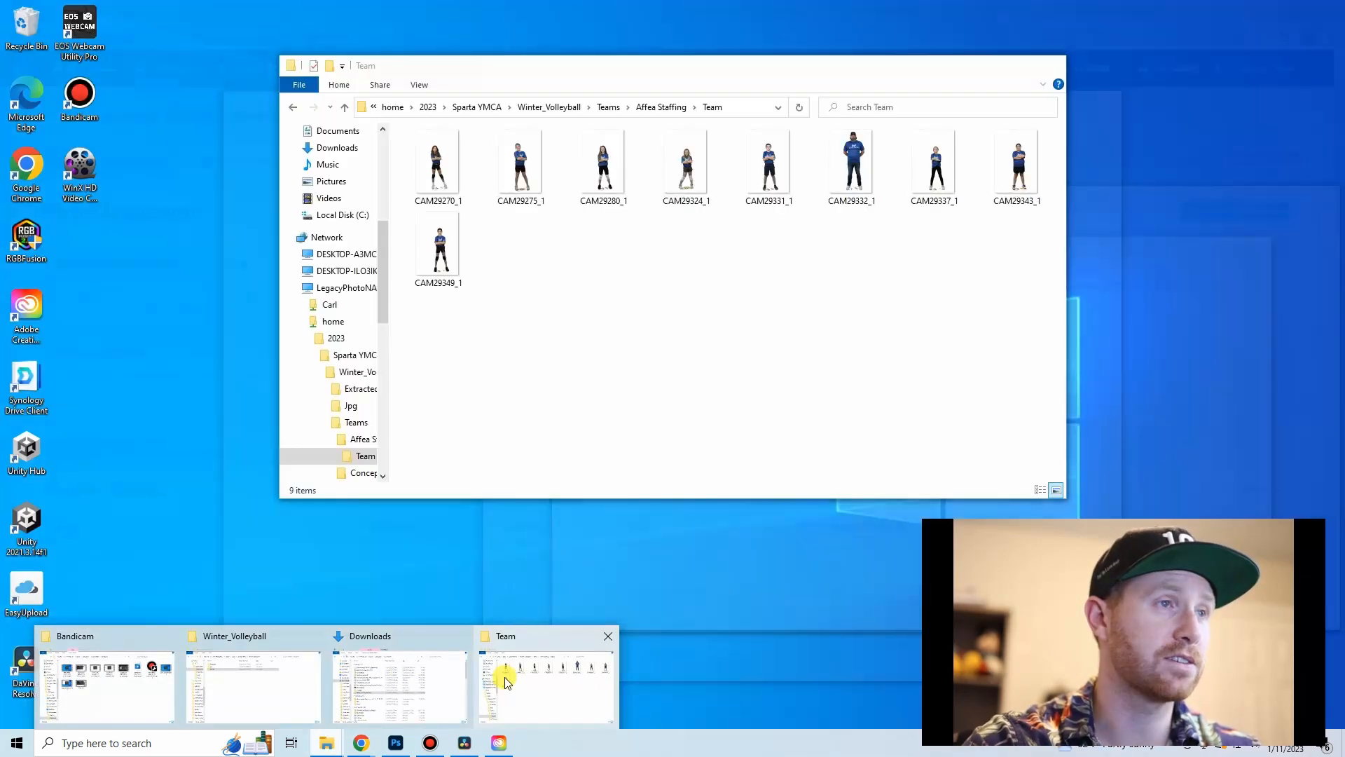
left_click(504, 676)
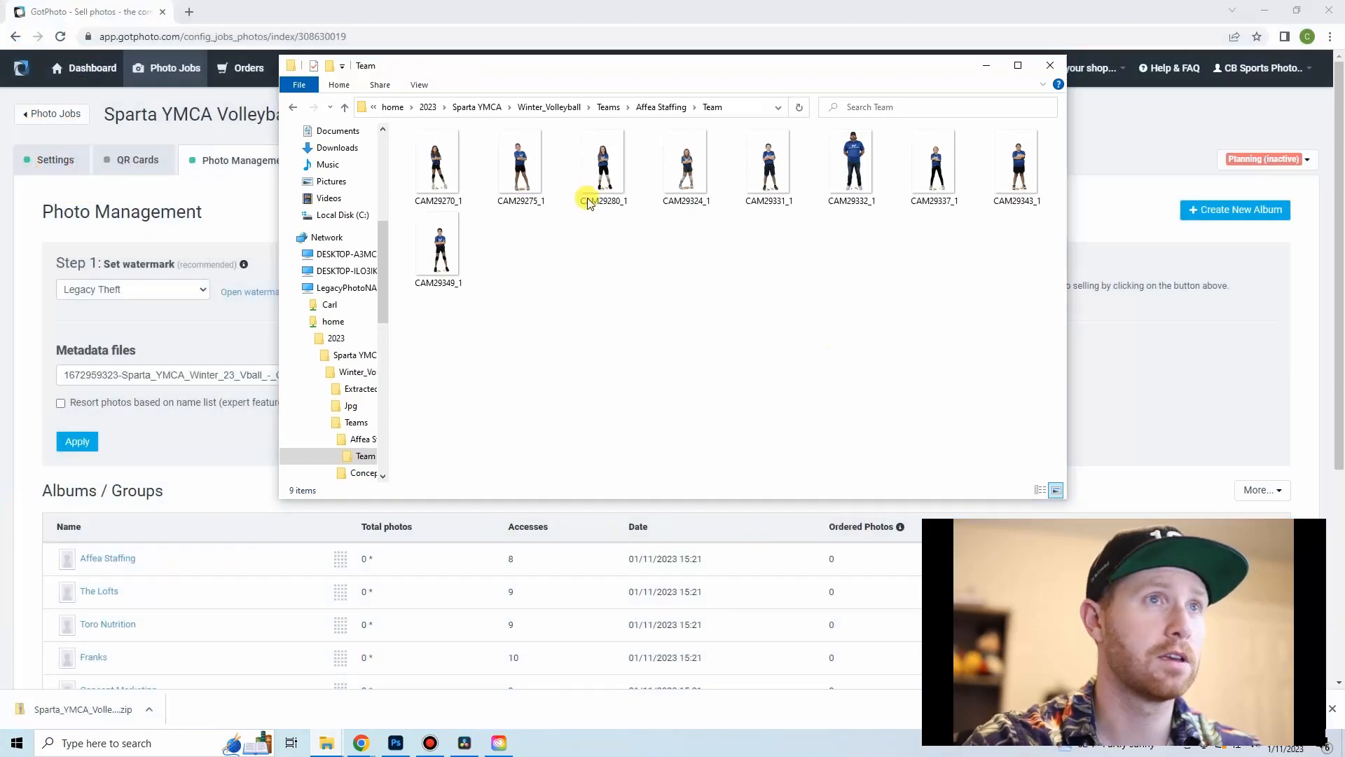
left_click(660, 107)
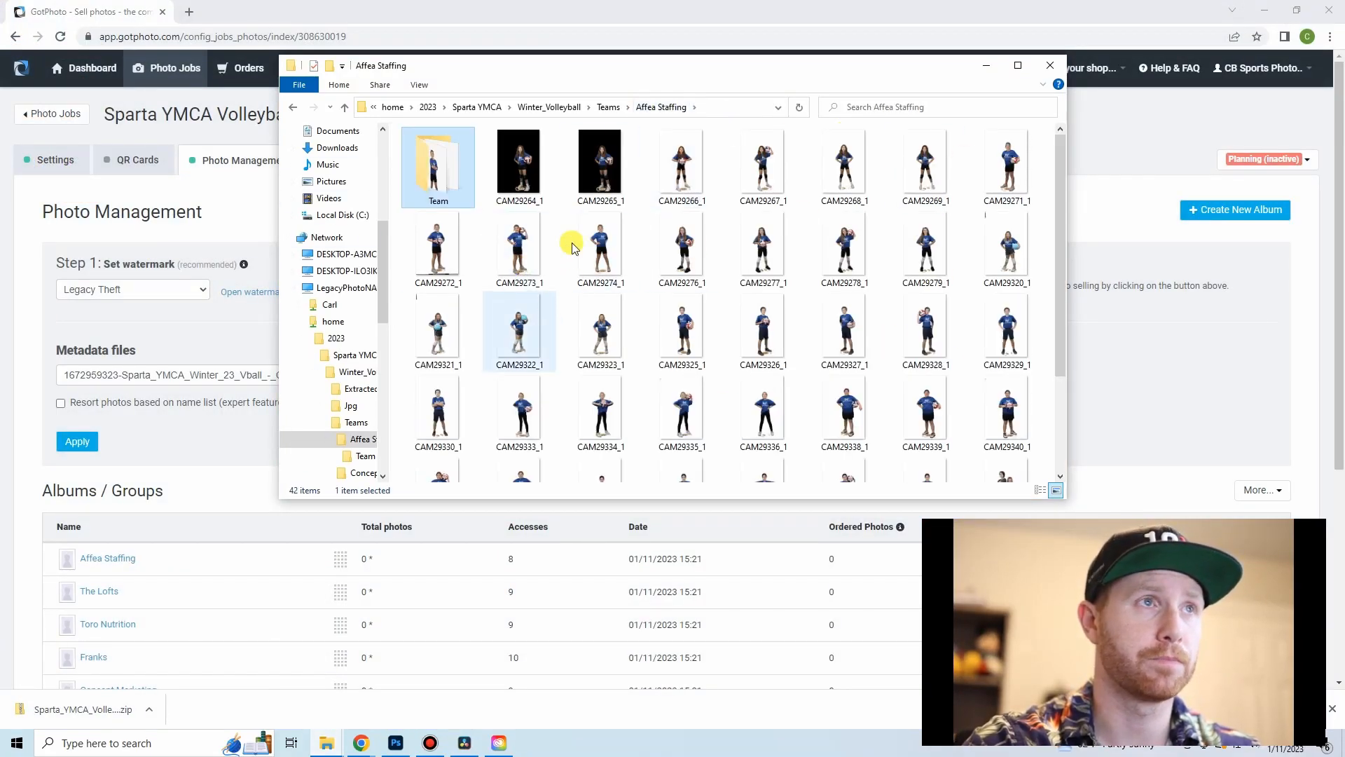
left_click(608, 109)
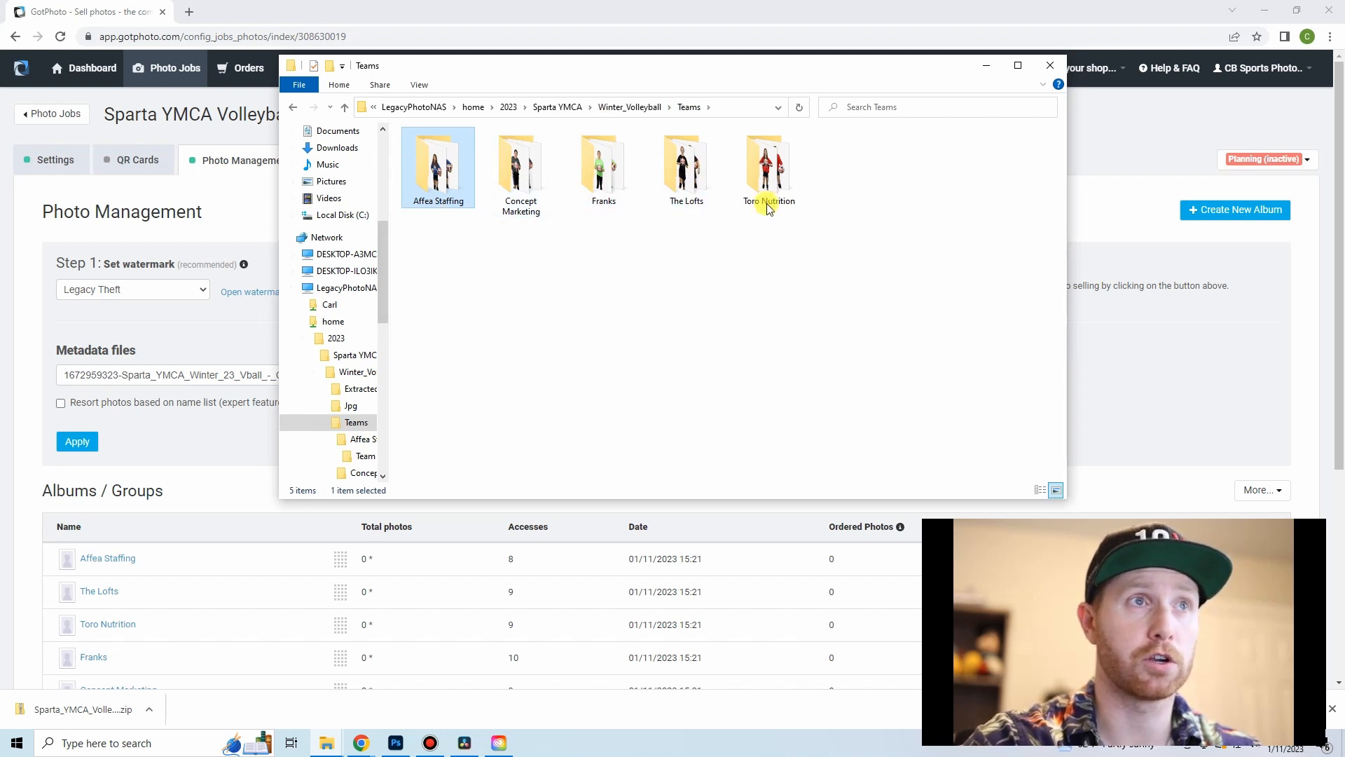
- Switch to the YMCA Sparta Volleyball background in Photoshop, open EZ Team Builder, and move it up so all its settings show
left_click(704, 13)
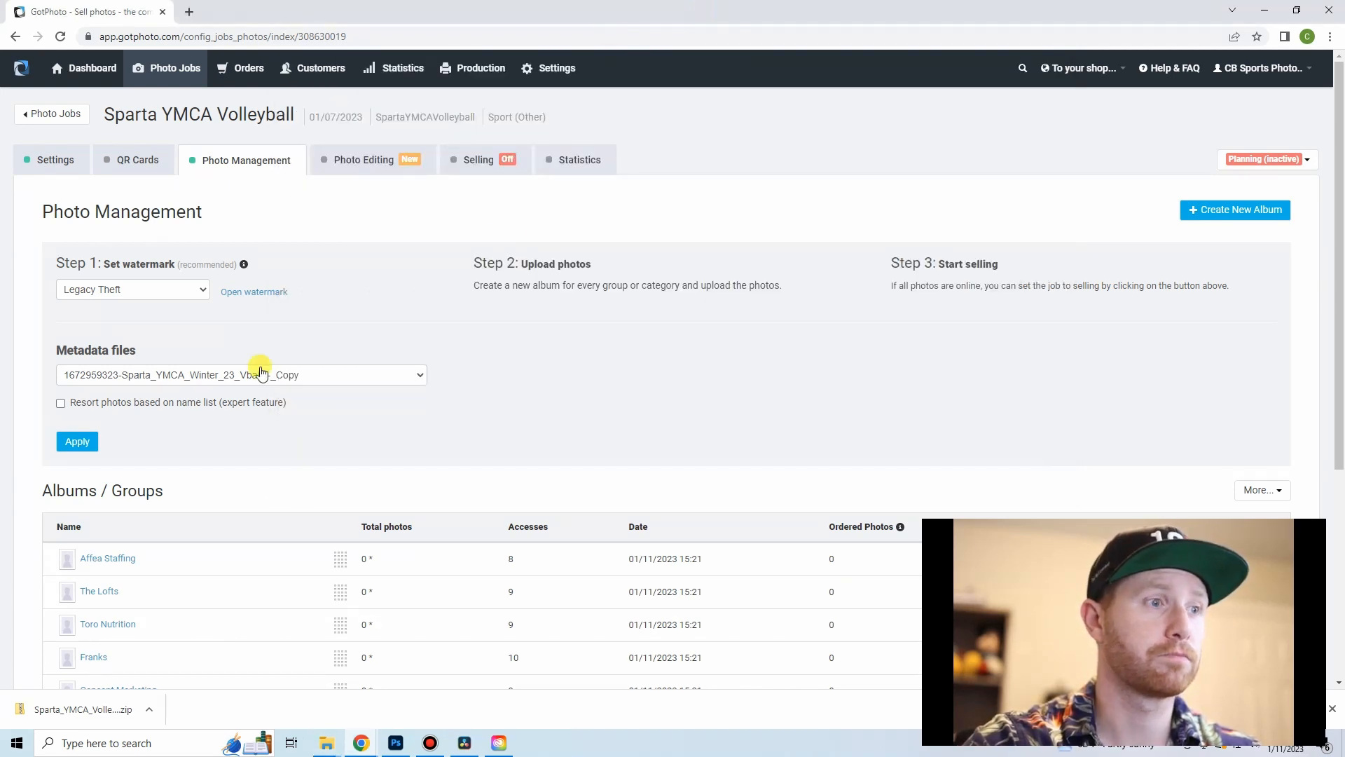
left_click(382, 701)
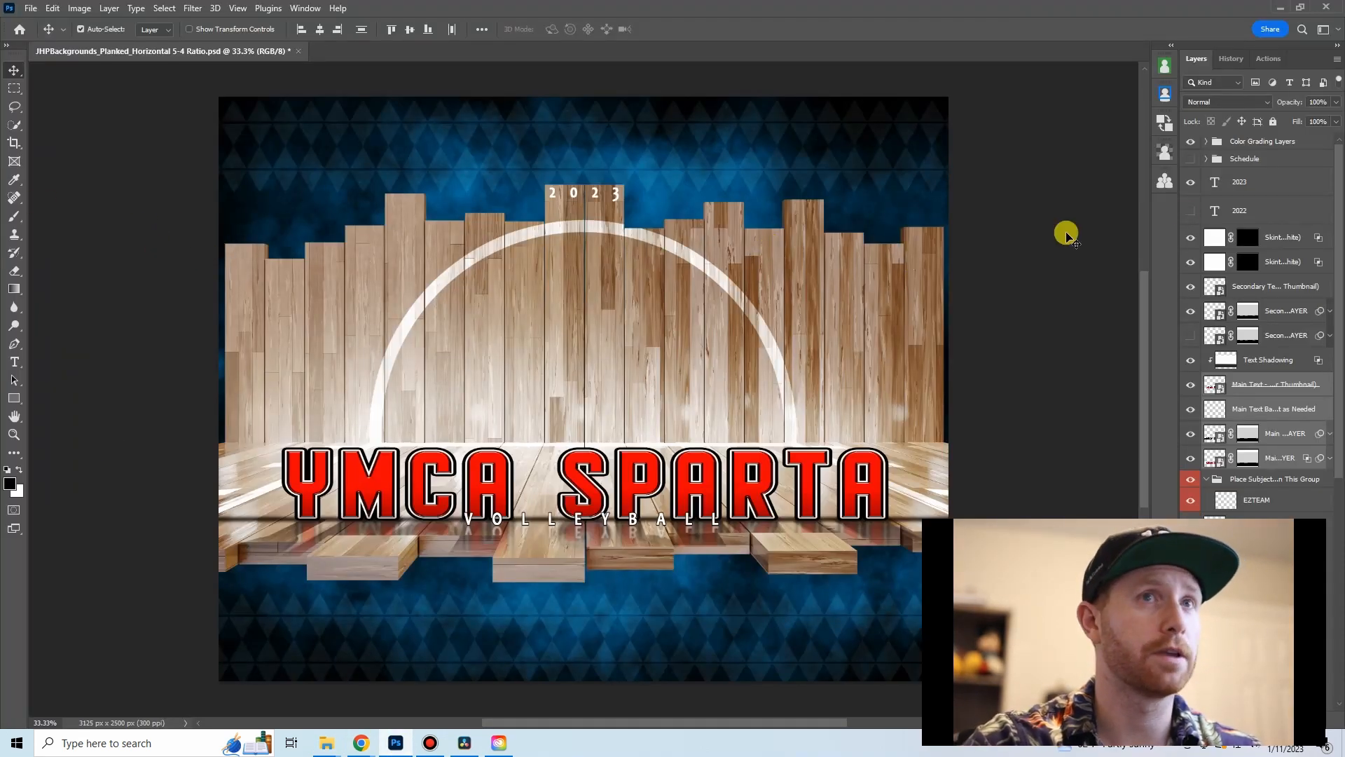
left_click(1165, 185)
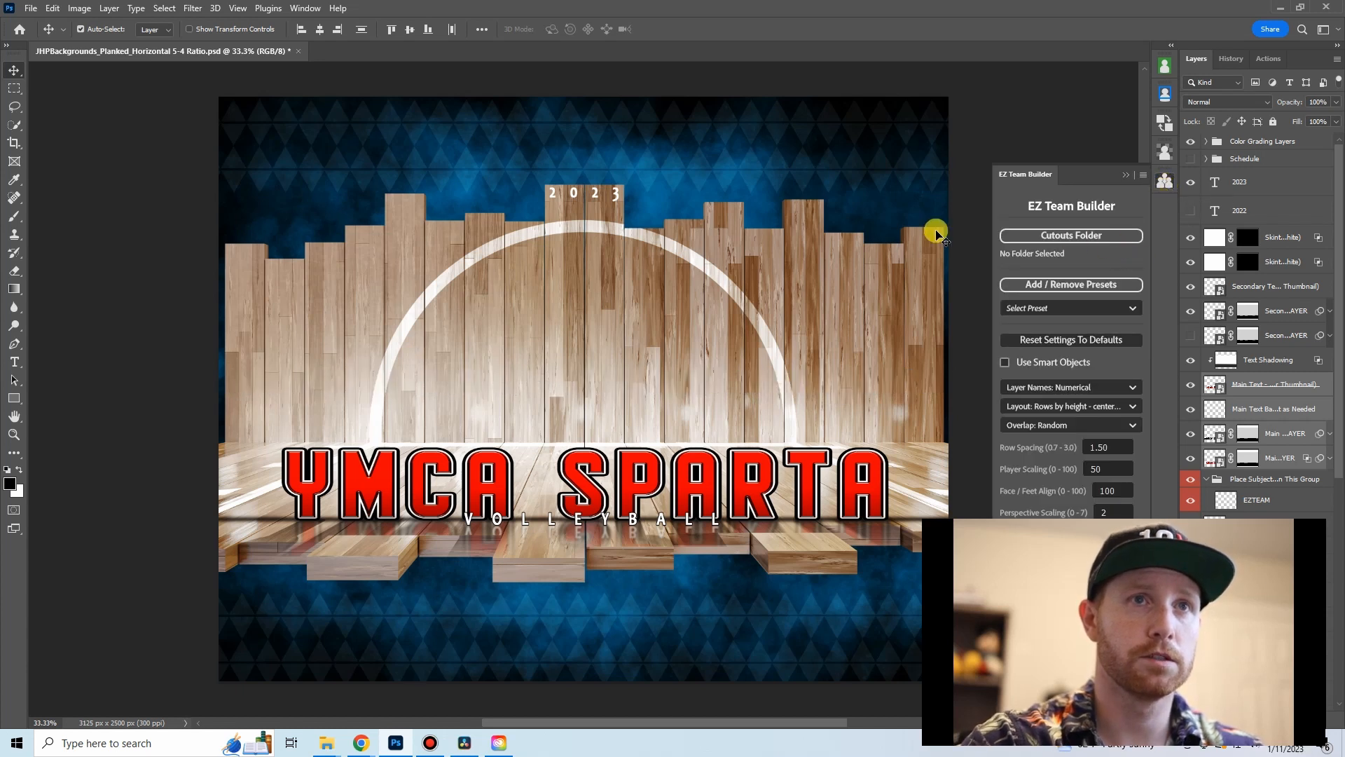
scroll(979, 251, "down", 2)
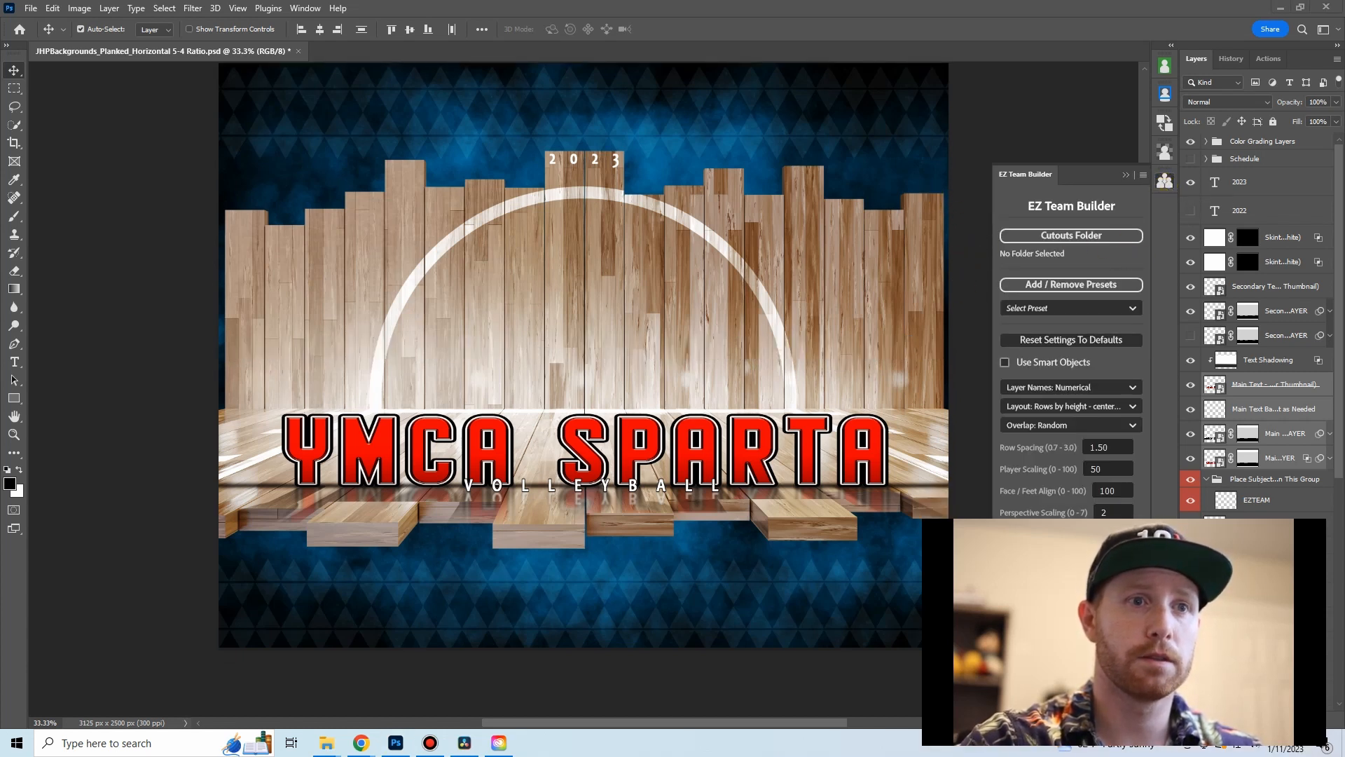
left_click(1068, 343)
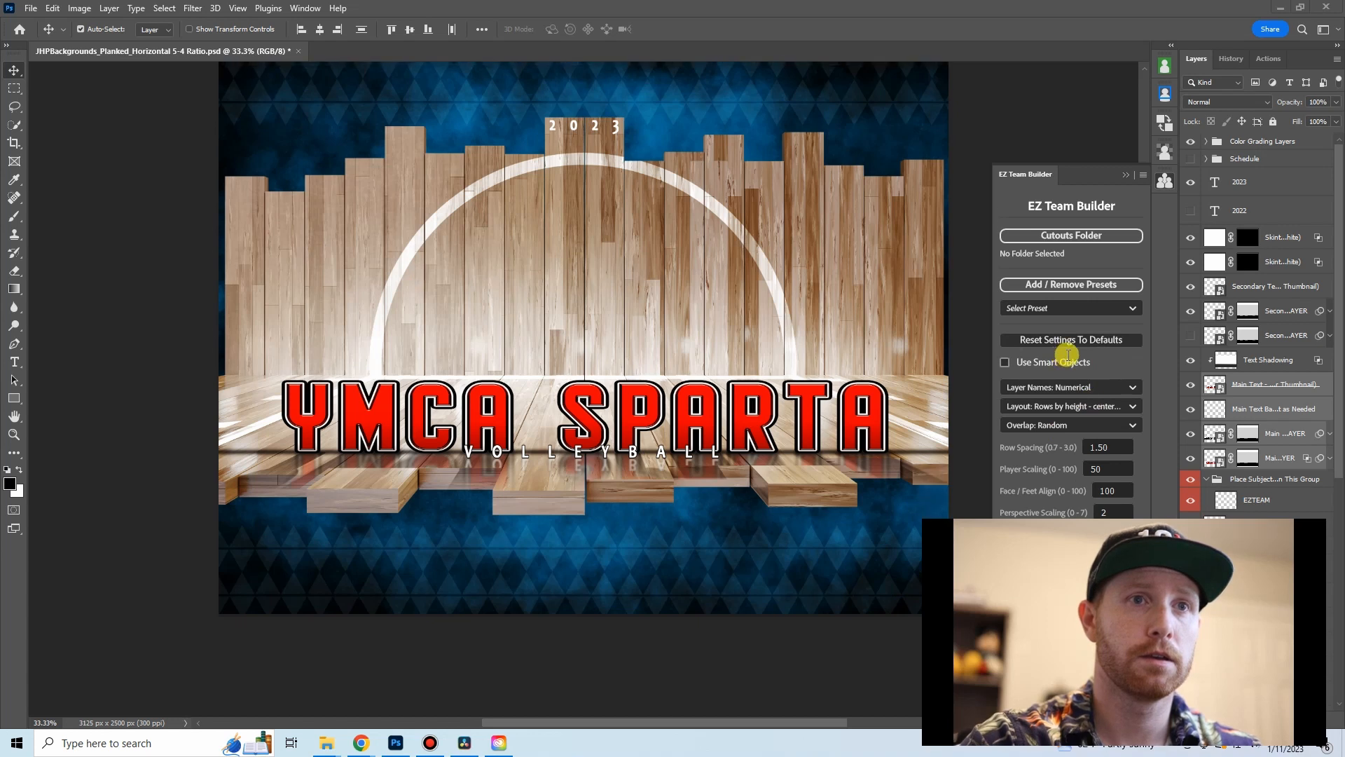
left_click_drag(1088, 176, 1081, 32)
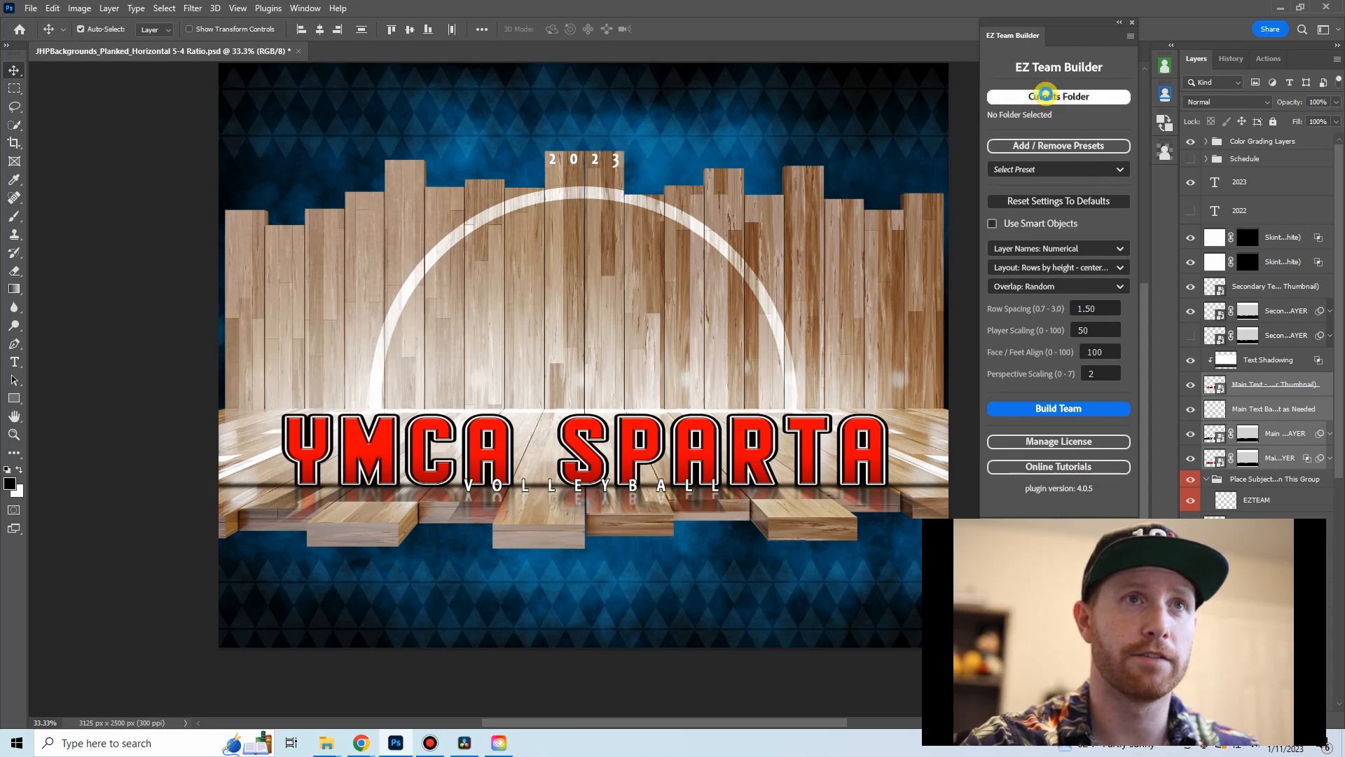
- Start choosing the EZ Team Builder cutouts folder and browse LegacyPhotoNAS to home, 2023, Sparta YMCA, Winter_Volleyball, Teams
left_click(1057, 96)
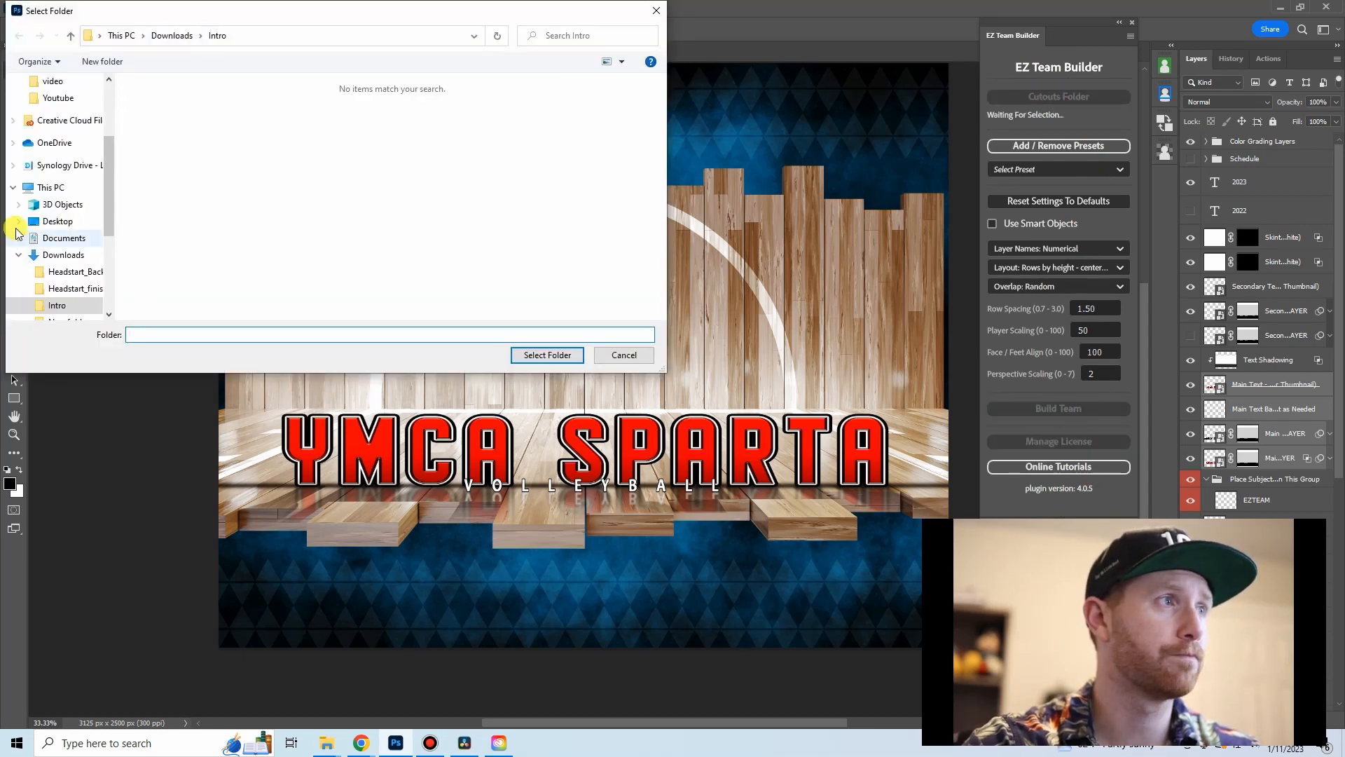
scroll(78, 273, "down", 4)
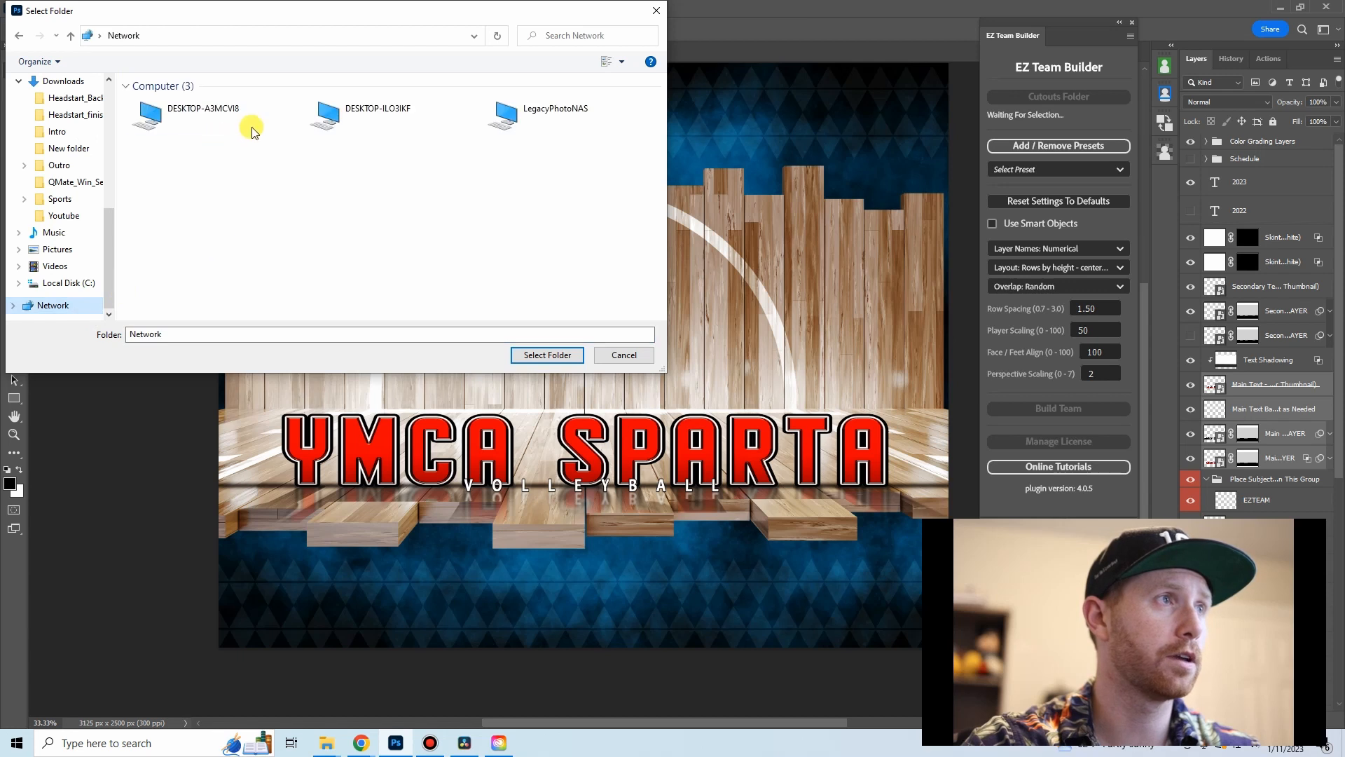
double_click(536, 123)
double_click(345, 90)
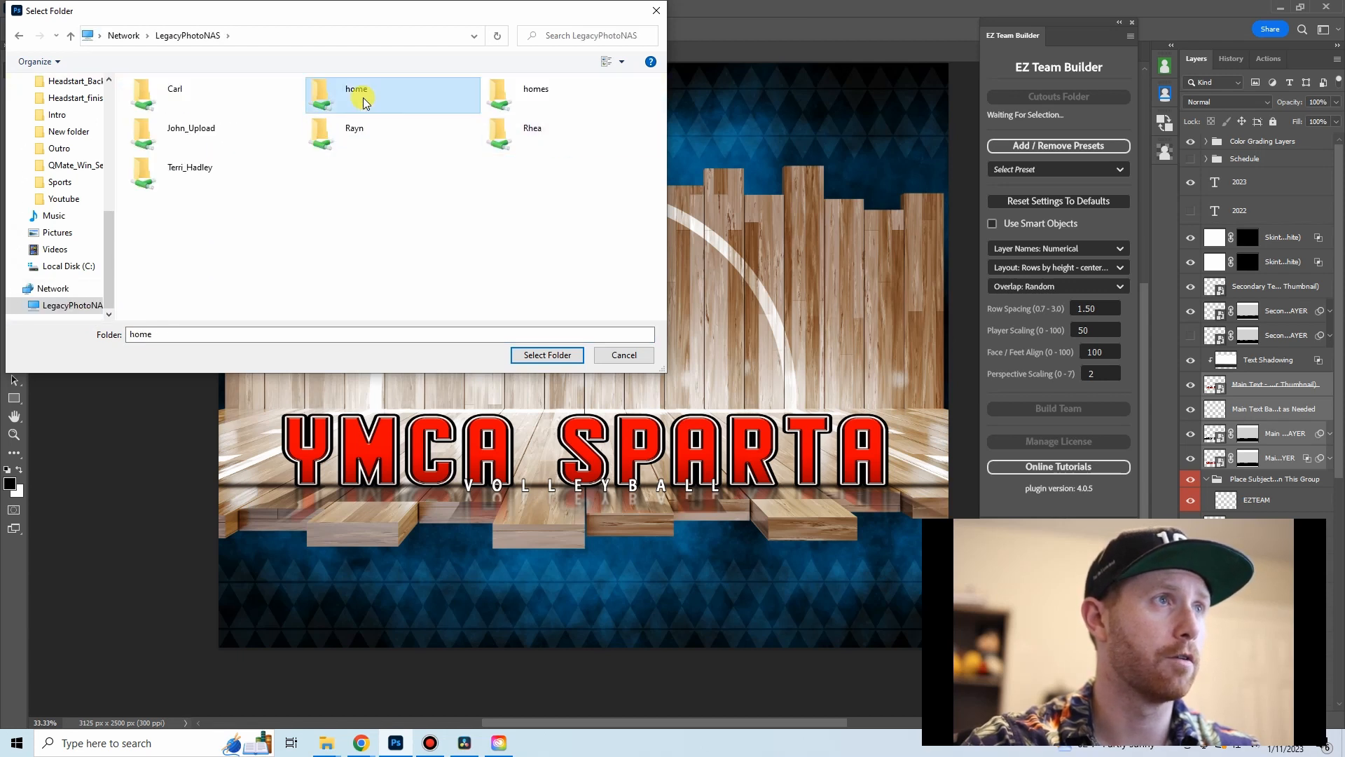
double_click(195, 111)
left_click(213, 106)
double_click(206, 103)
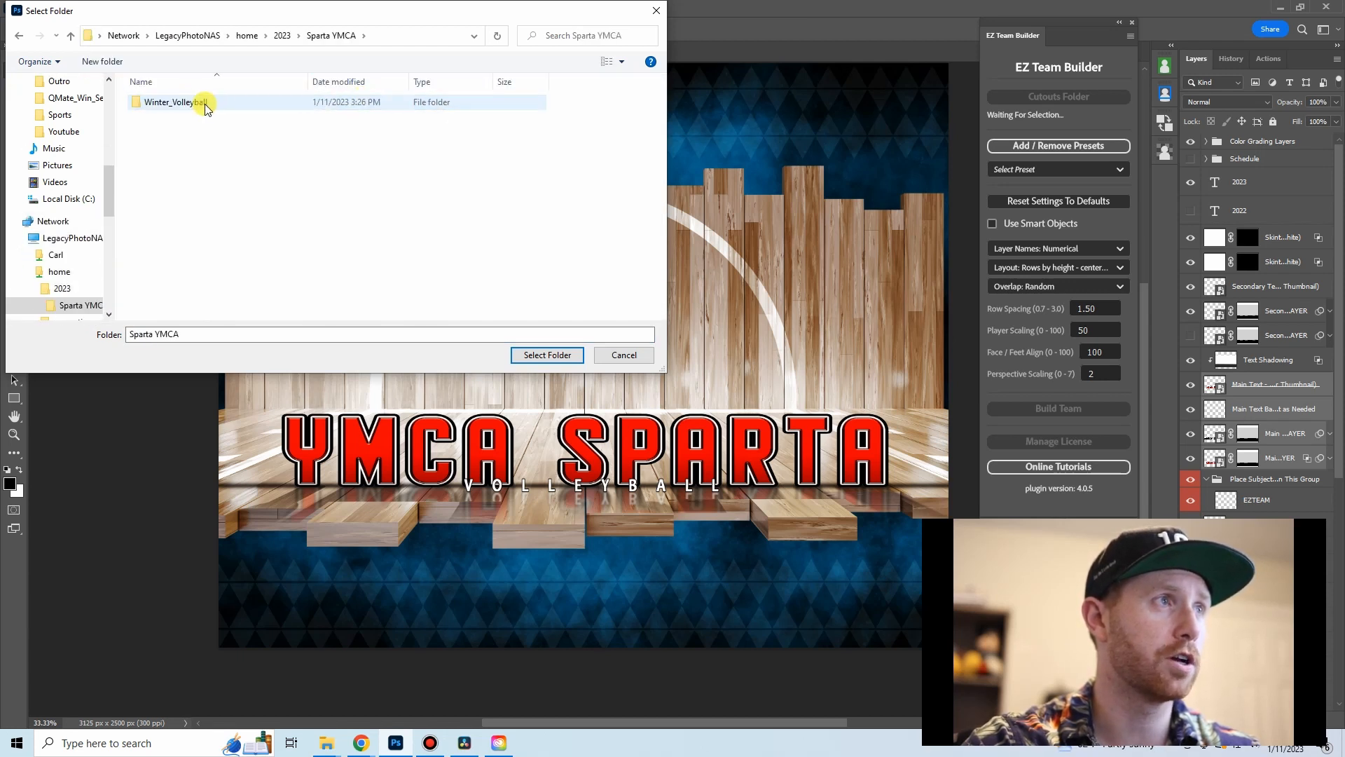
double_click(201, 102)
left_click(189, 103)
left_click(187, 132)
double_click(187, 133)
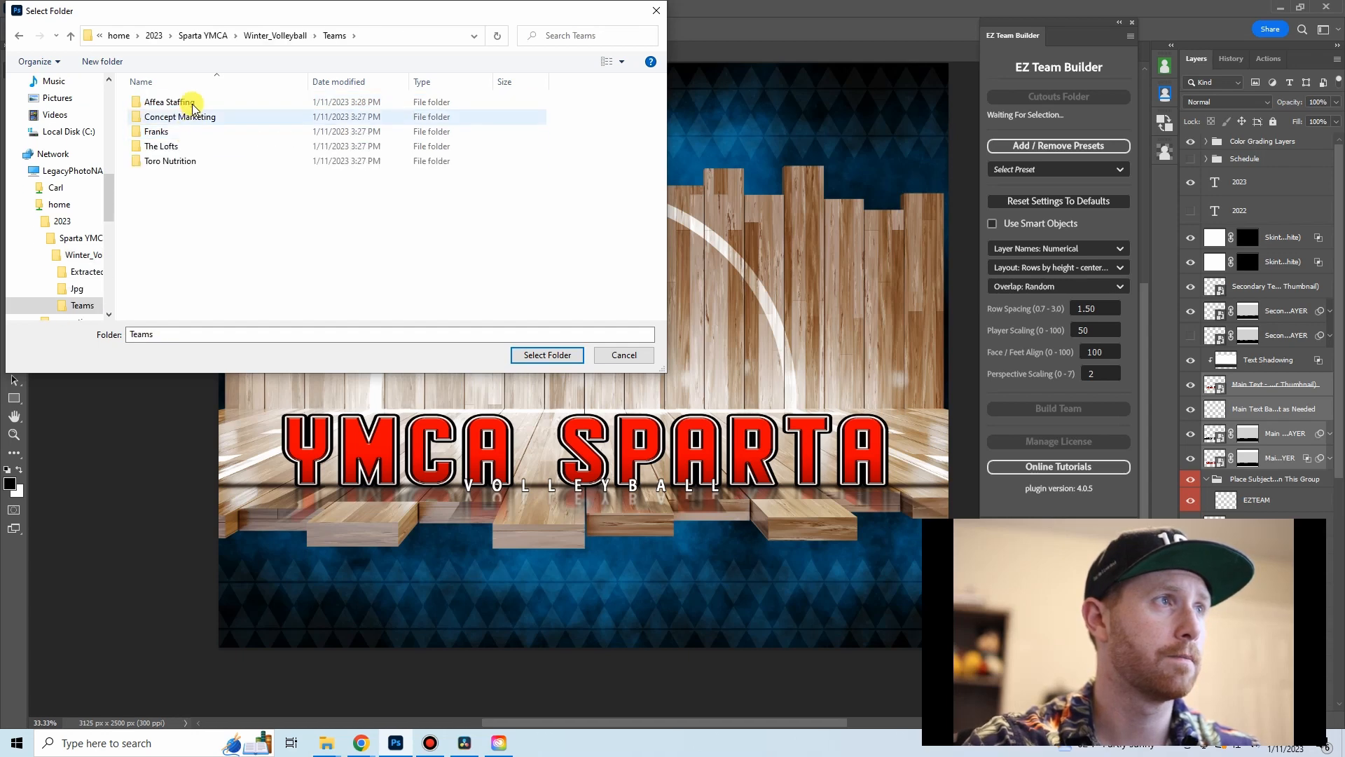
- Set the Team subfolder of Affea Staffing as the cutouts folder
double_click(187, 102)
left_click(156, 103)
double_click(156, 102)
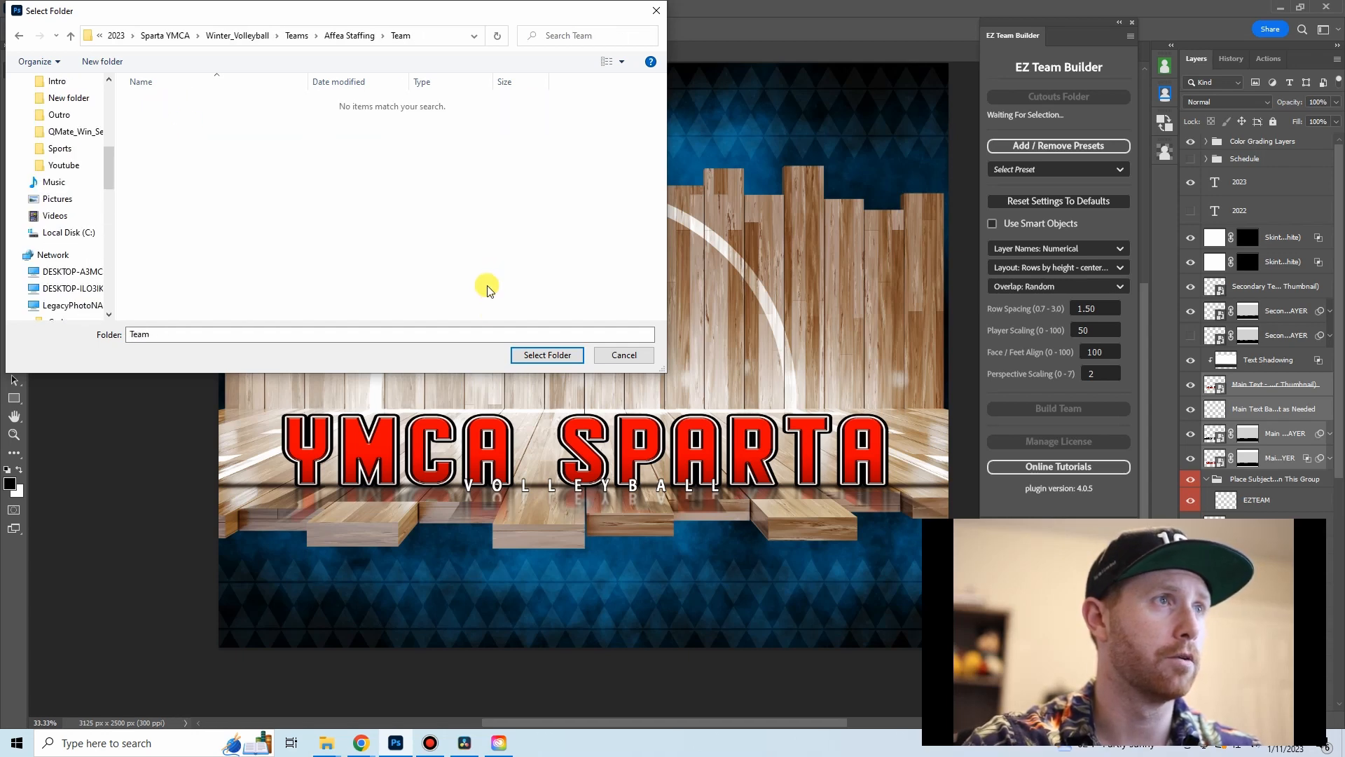
left_click(553, 354)
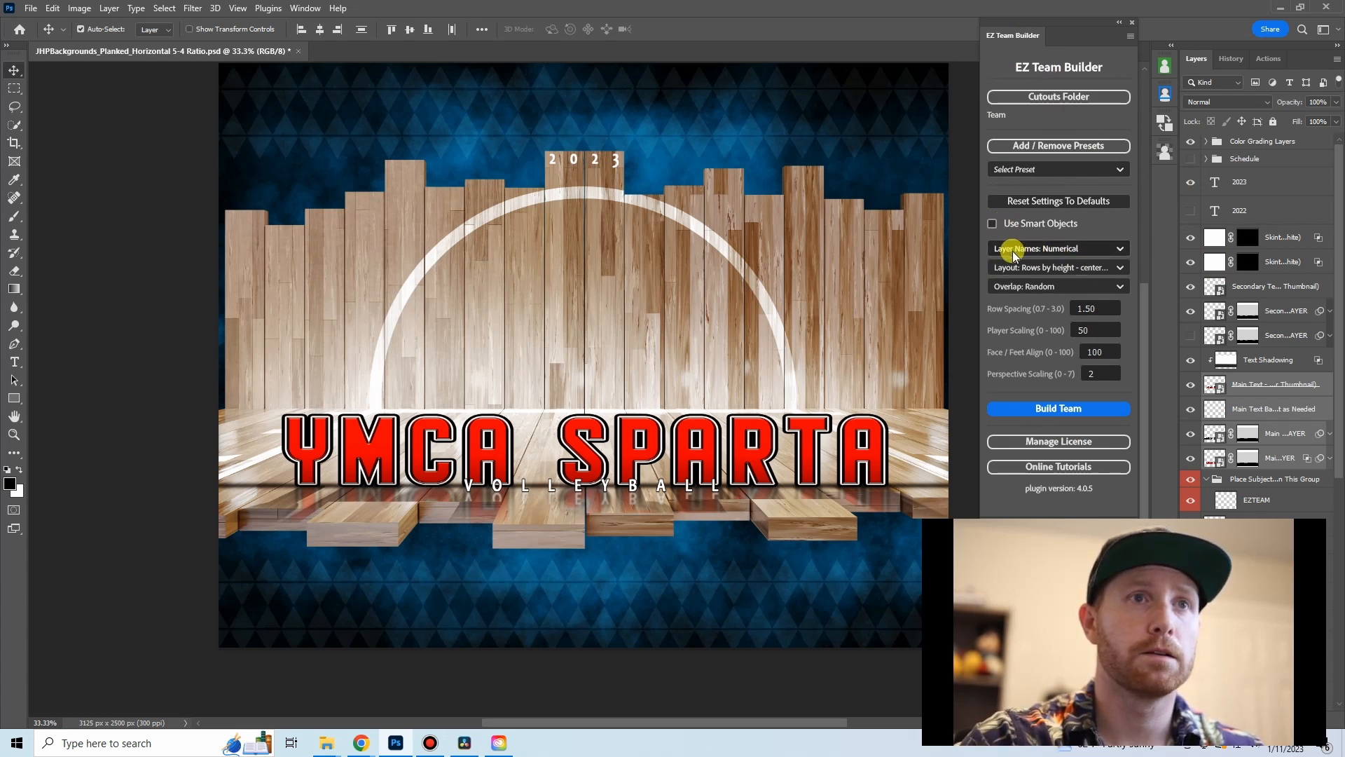
- Choose numerical layer names and the "Rows by height - center tall" layout for the team
left_click(1089, 251)
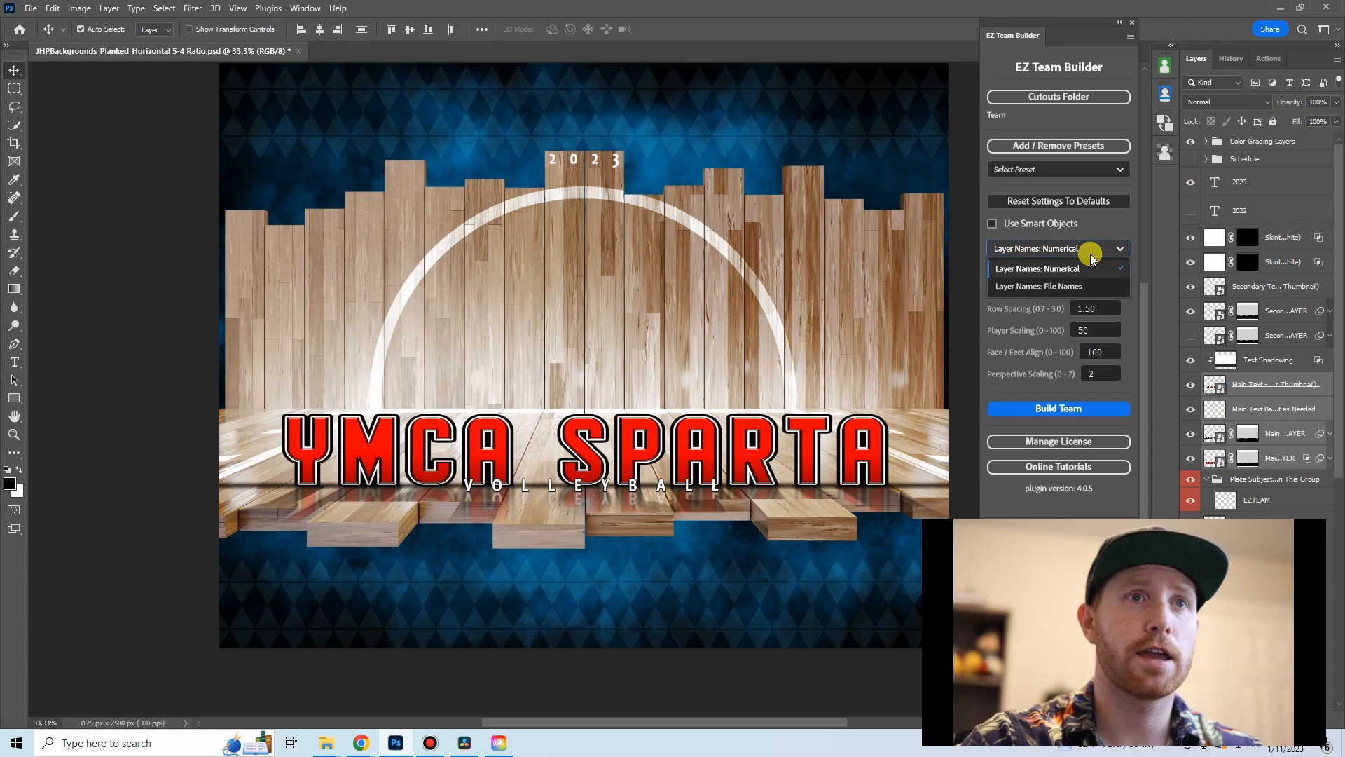
left_click(1060, 274)
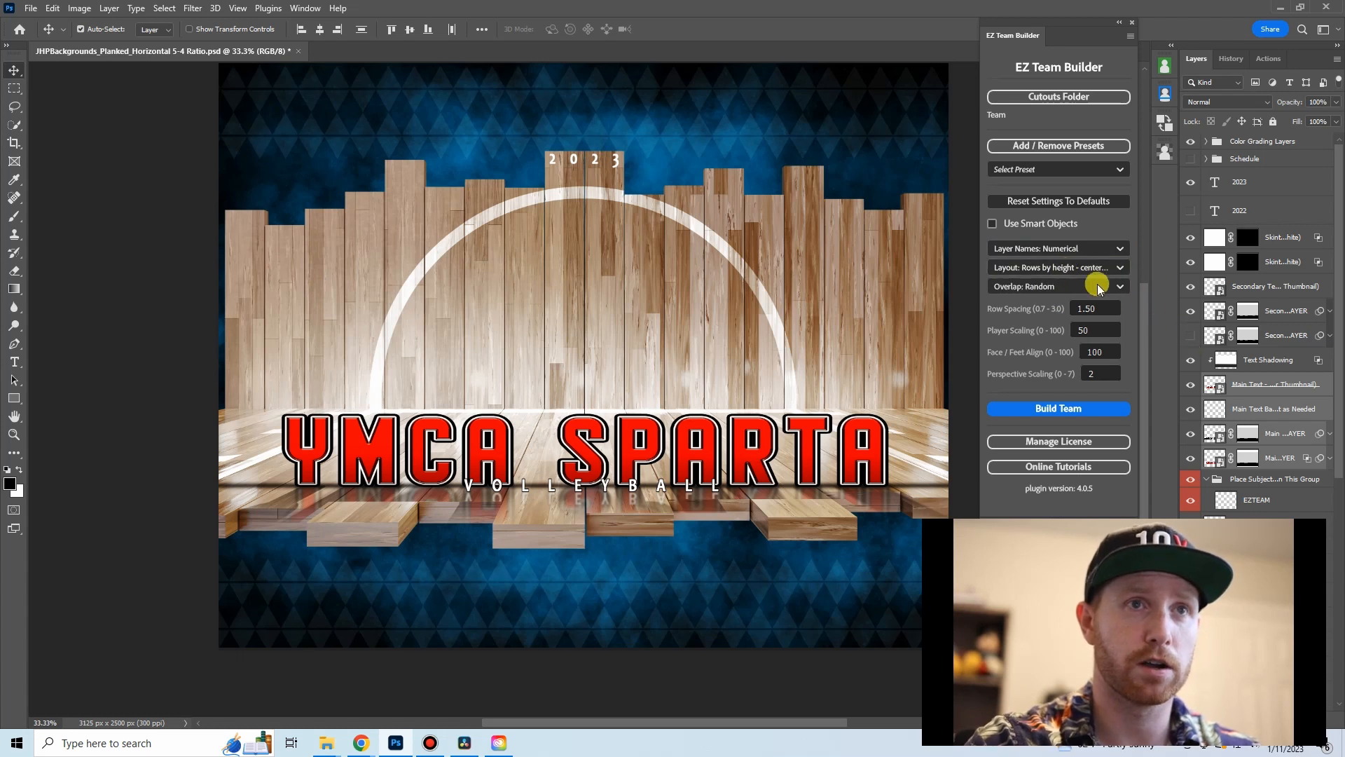
left_click(1009, 269)
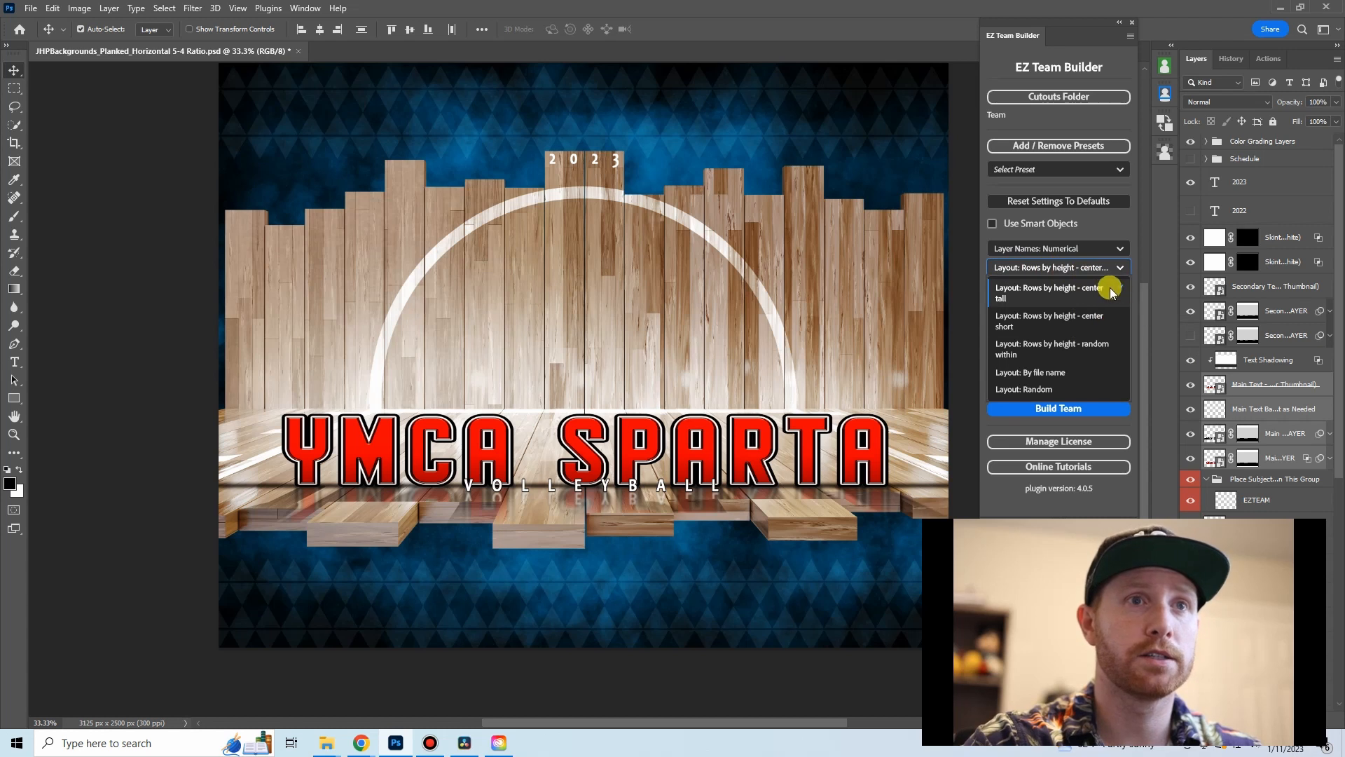
left_click(1075, 293)
left_click(1088, 268)
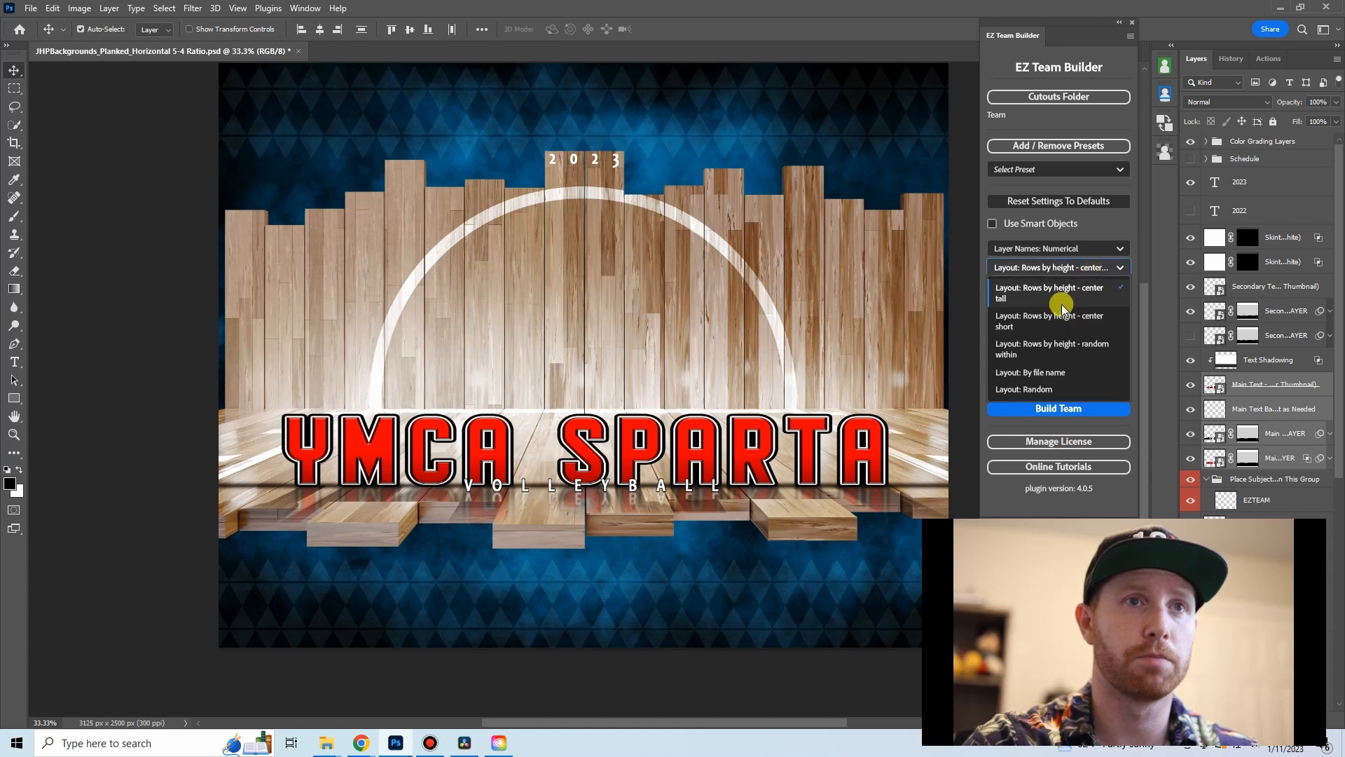
left_click(1093, 289)
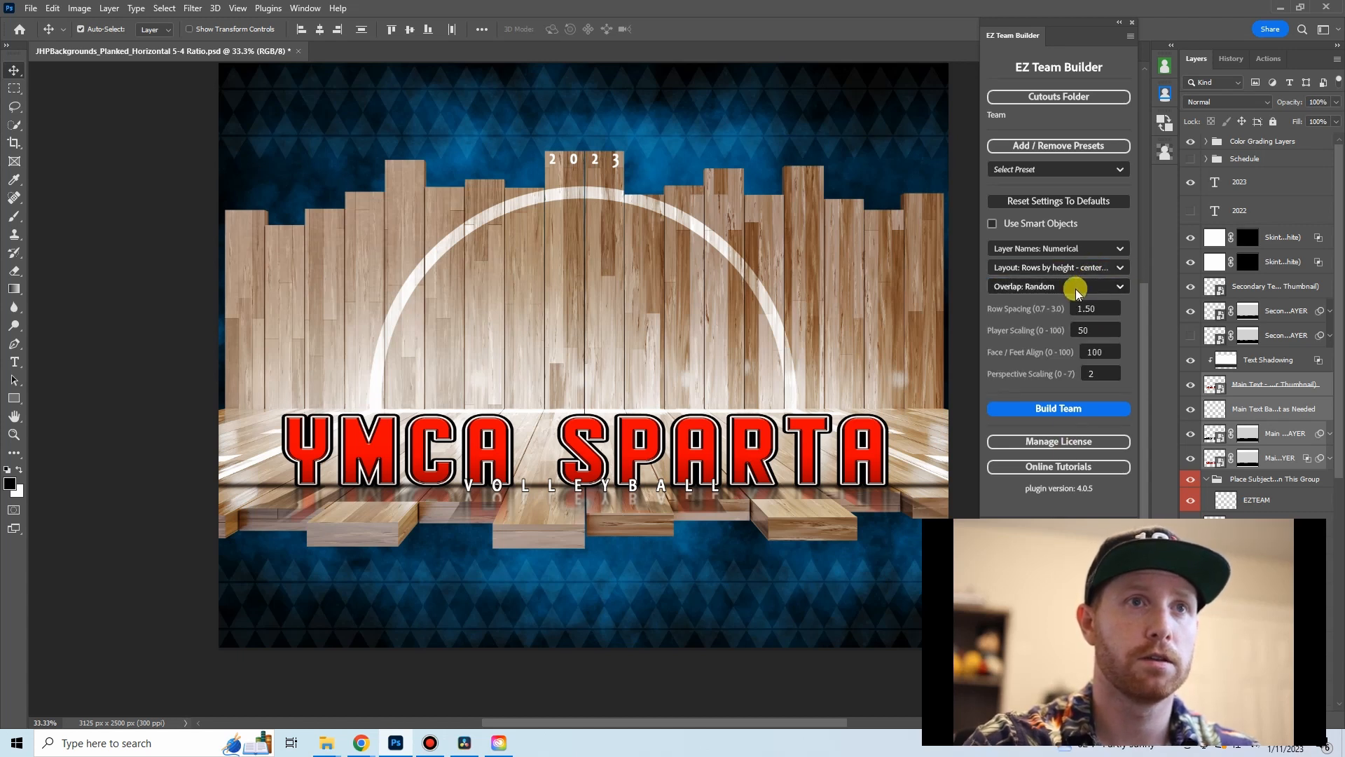
- Set the player overlap to Center in front
left_click(1064, 288)
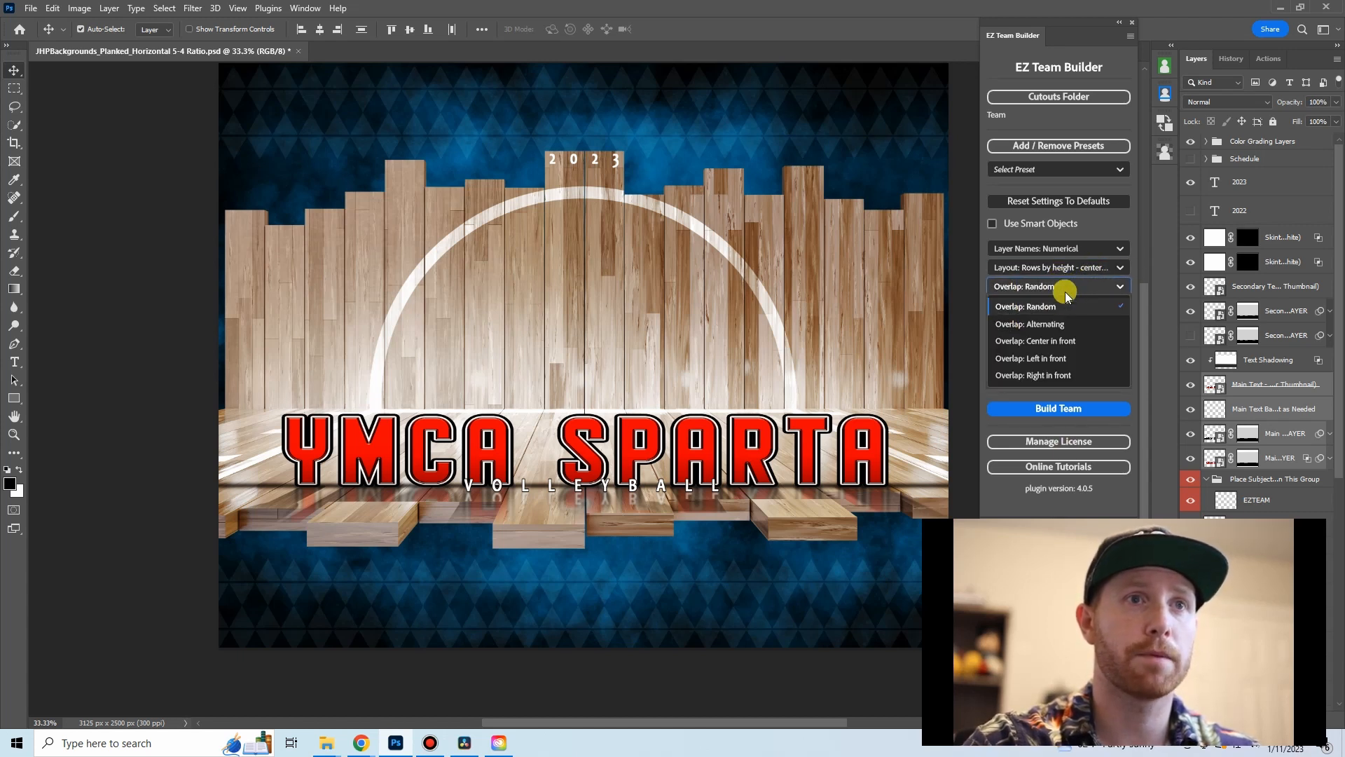
left_click(1072, 341)
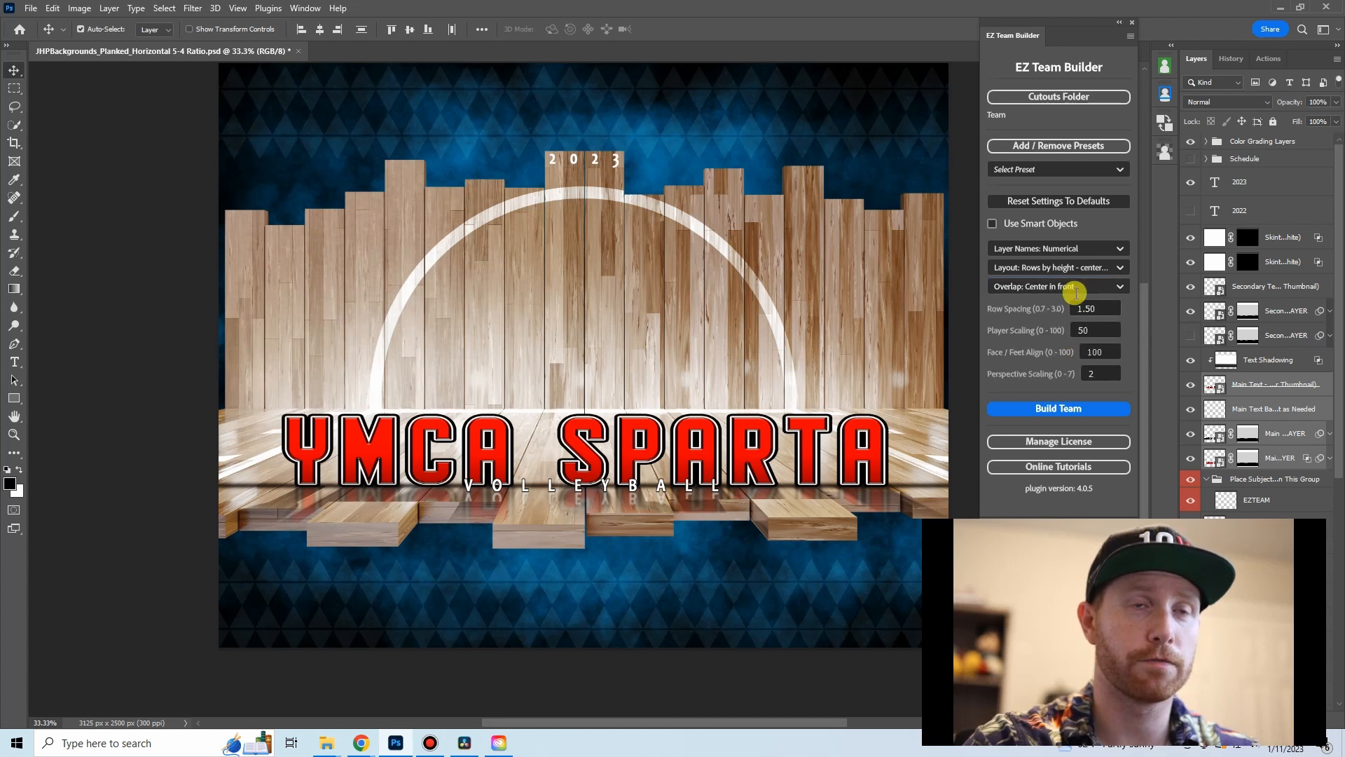
left_click(1090, 286)
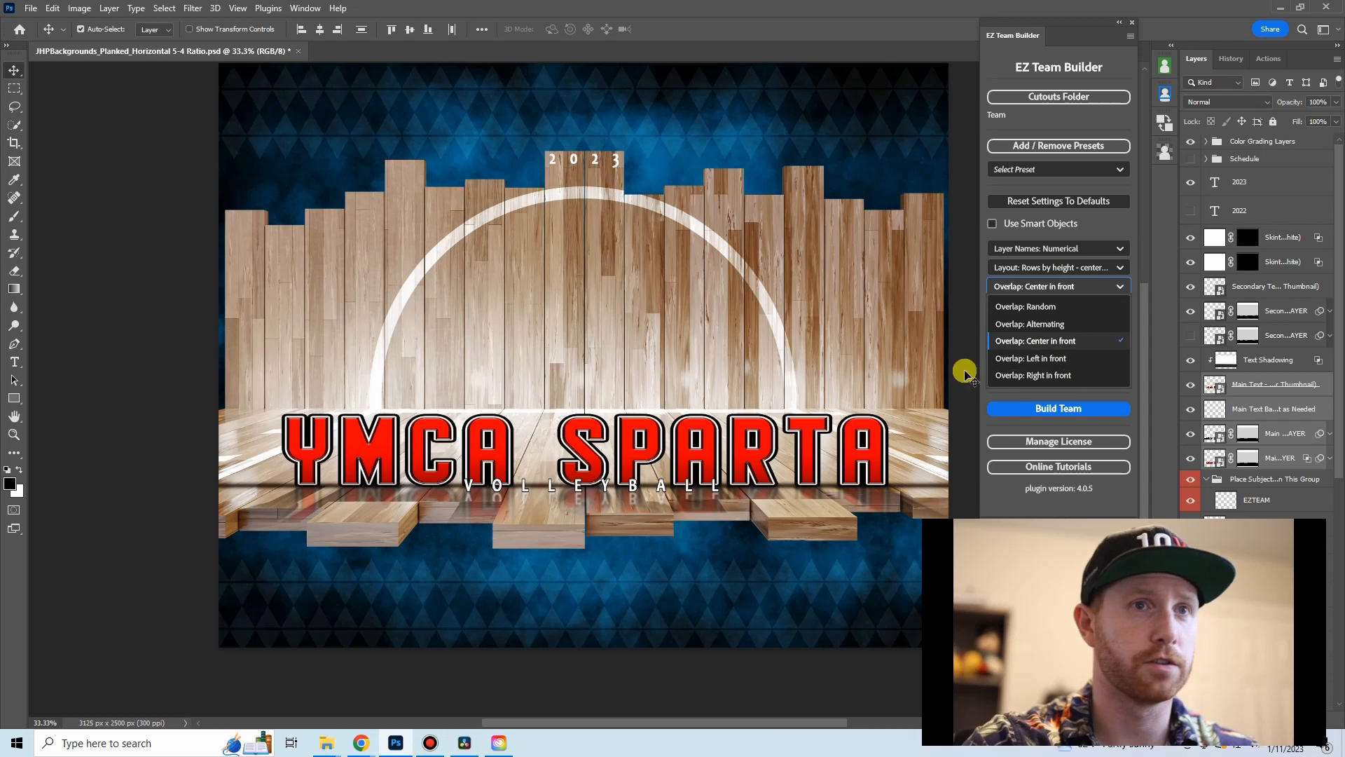
left_click(1089, 283)
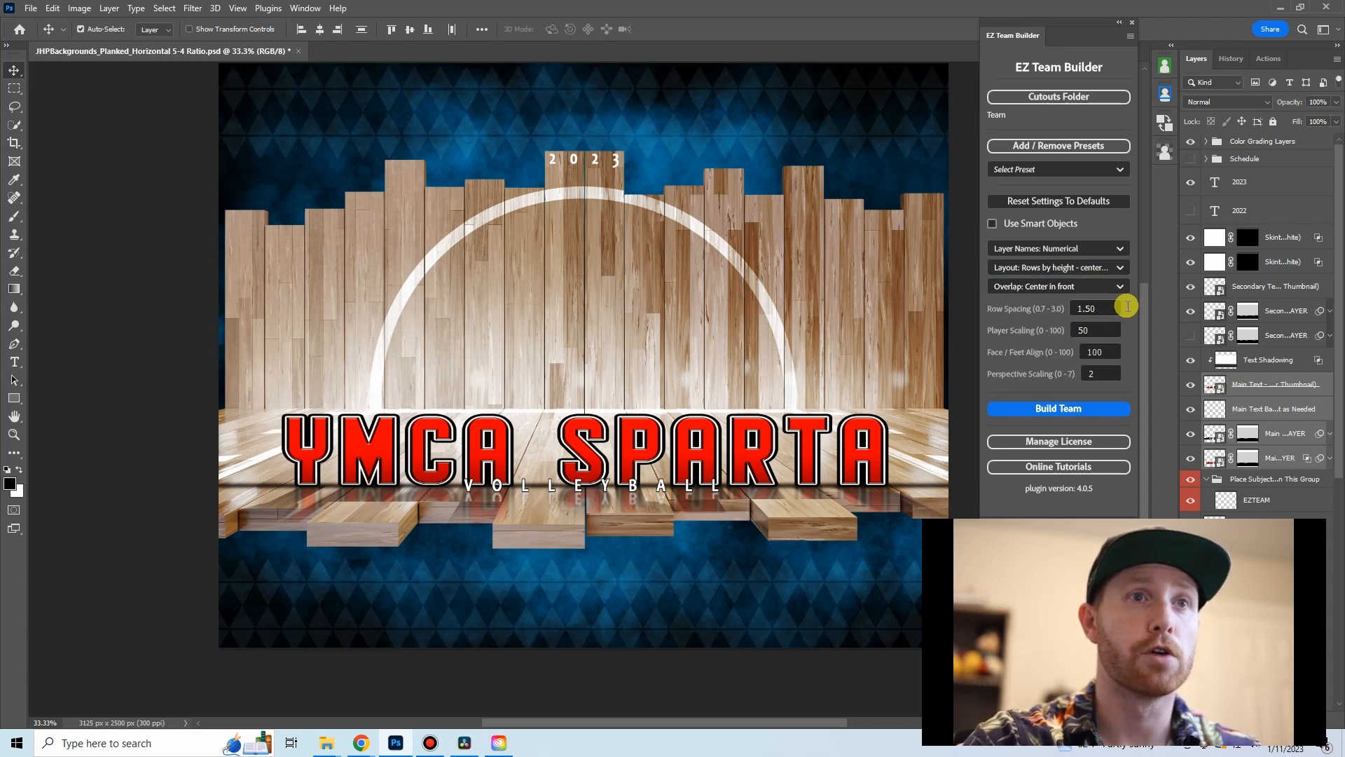
- Set the Row Spacing to 1 and the Player Scaling to 75
double_click(1096, 308)
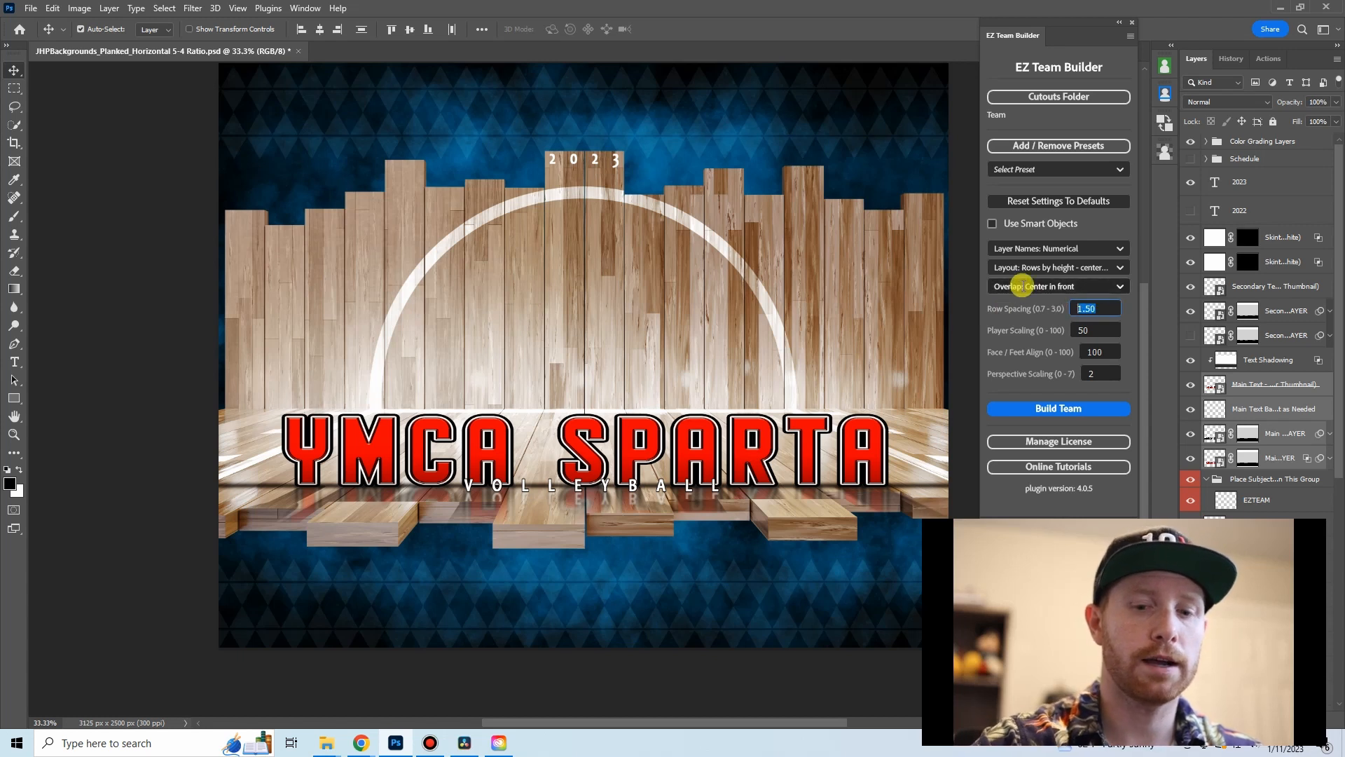
type("1")
double_click(1100, 330)
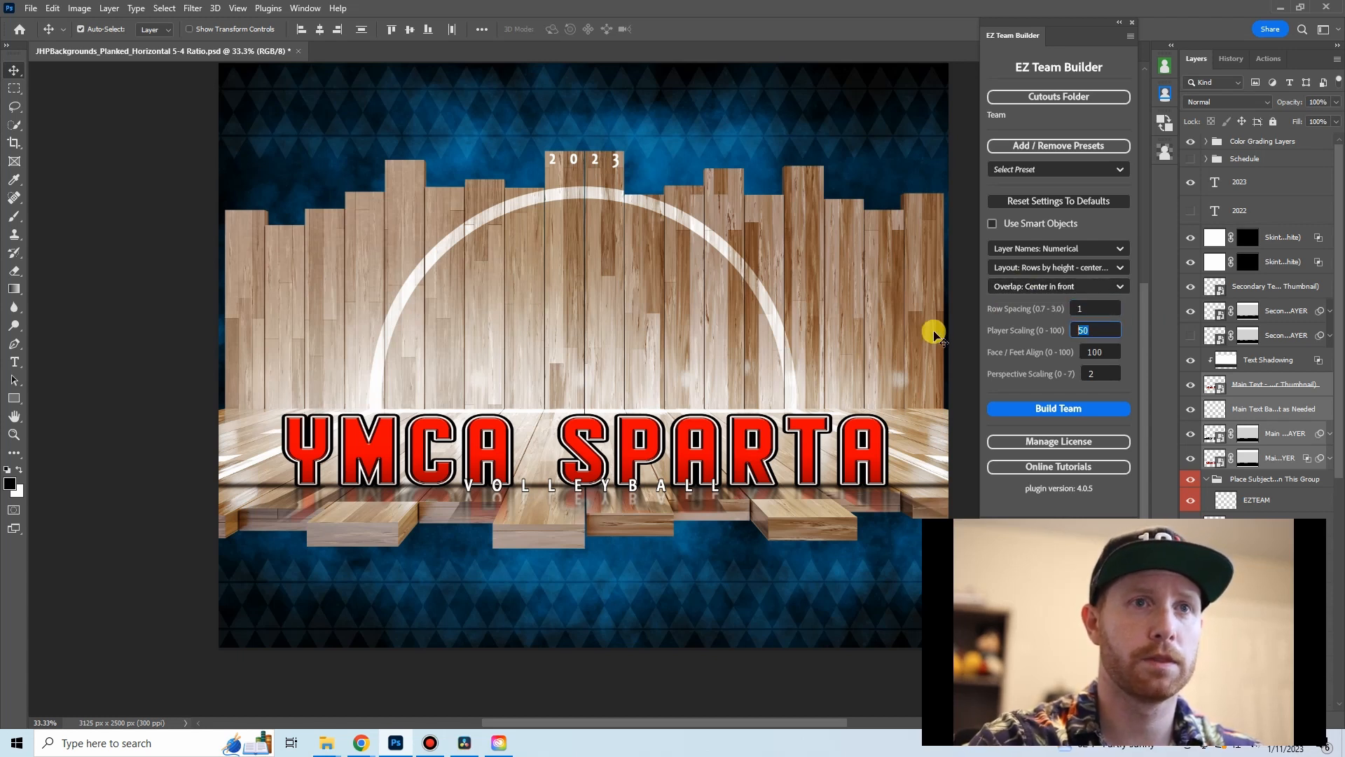
type("75")
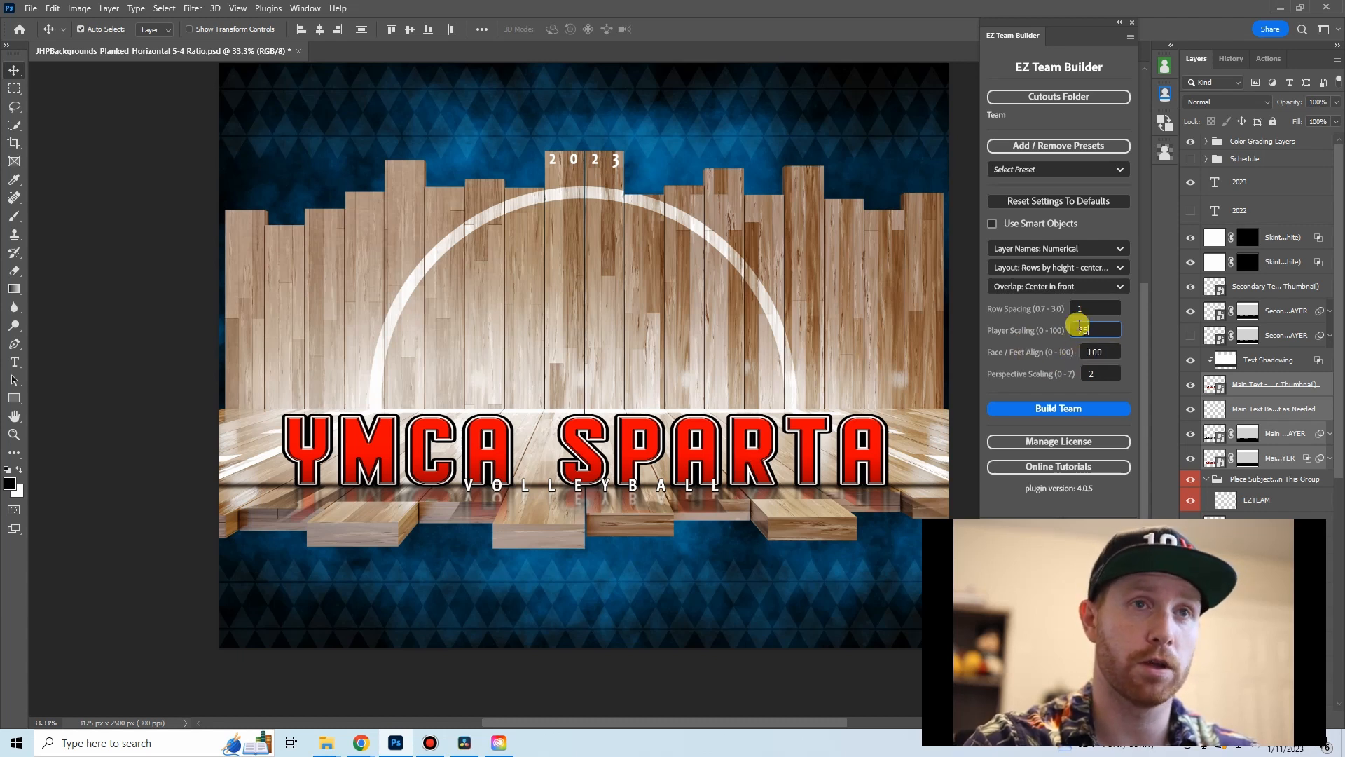
left_click(1112, 378)
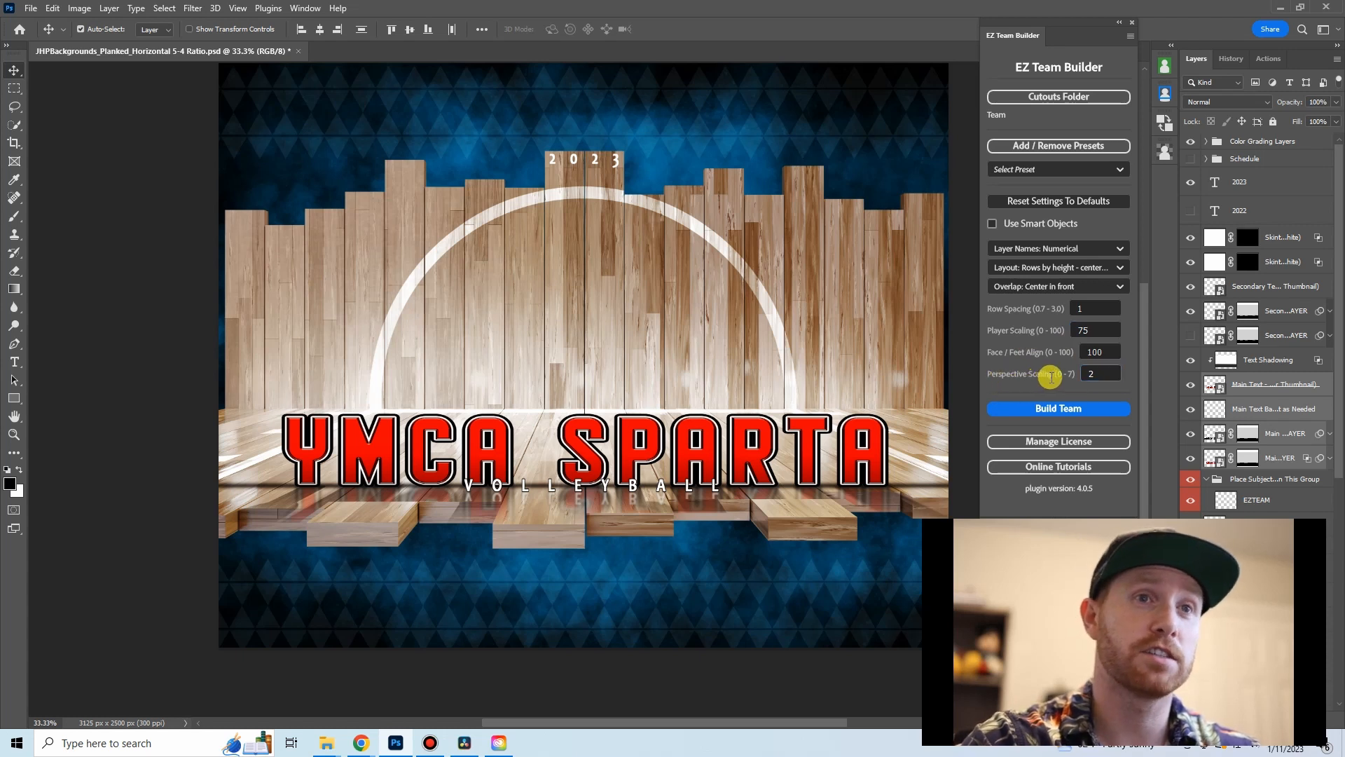
double_click(1113, 373)
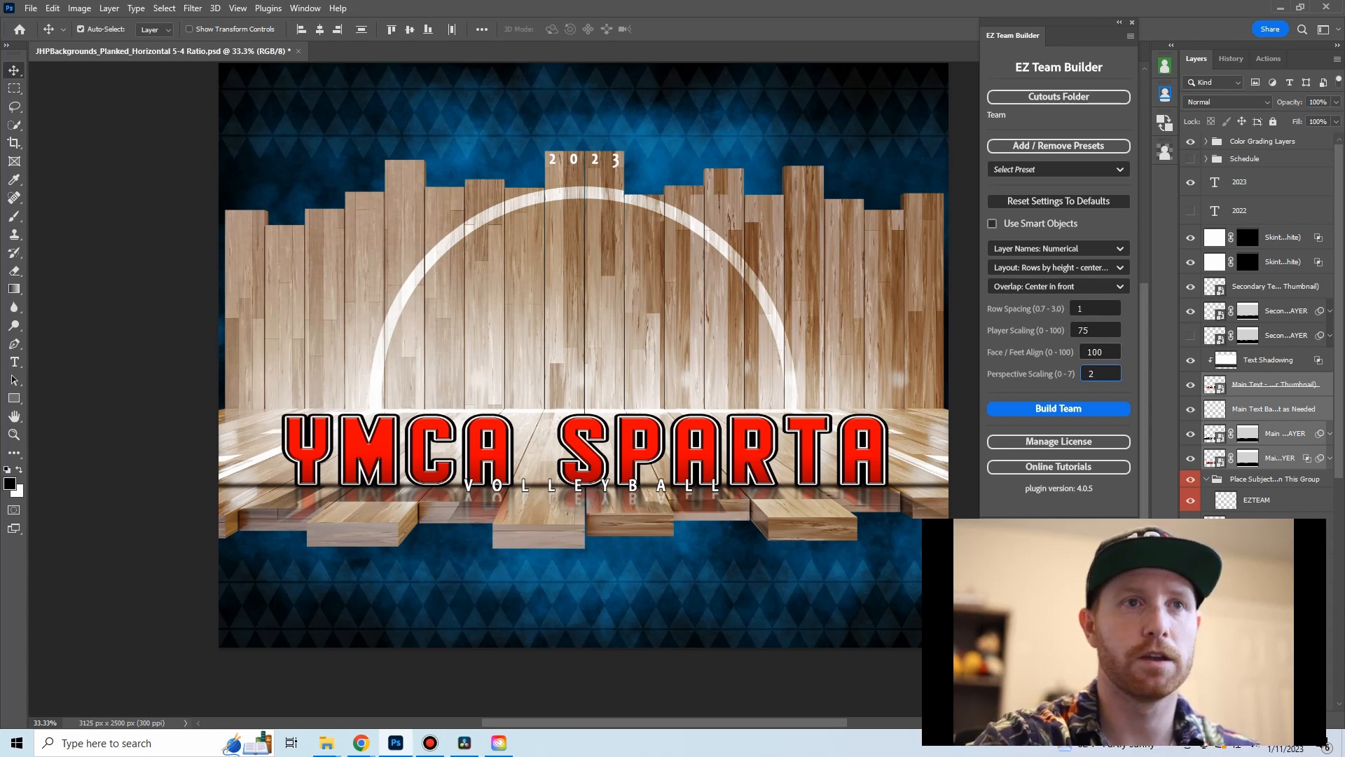
left_click(1224, 385)
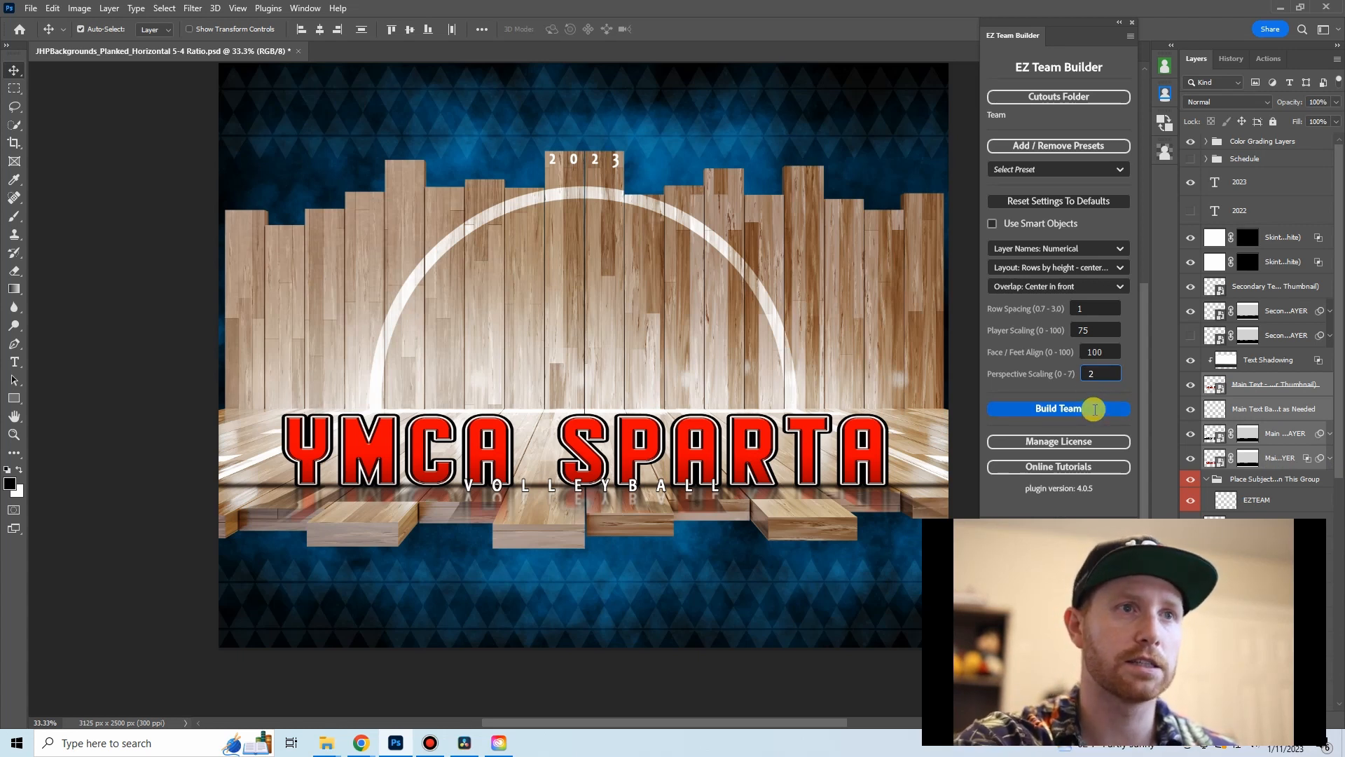
- Build the team with five images in row 1 and four in row 2, and dismiss the completion message
left_click(1093, 410)
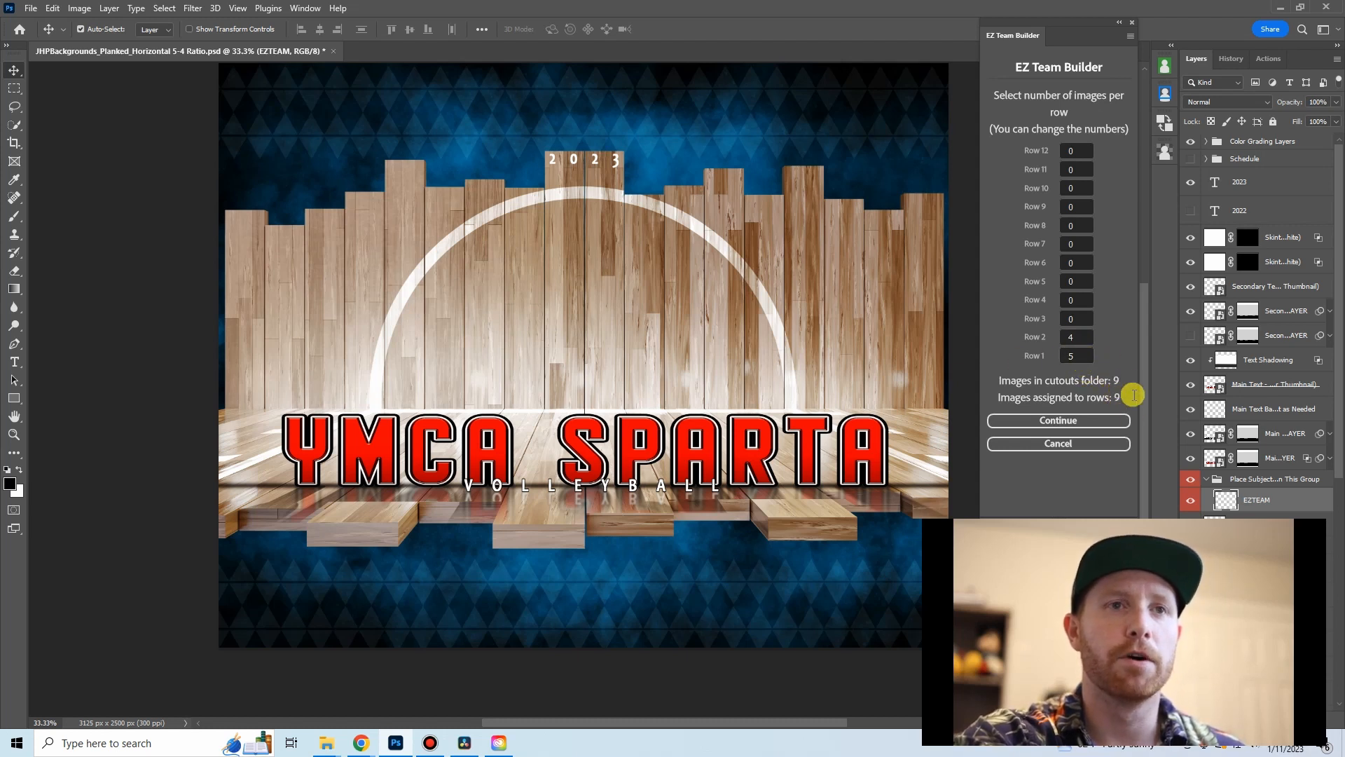
left_click(1068, 419)
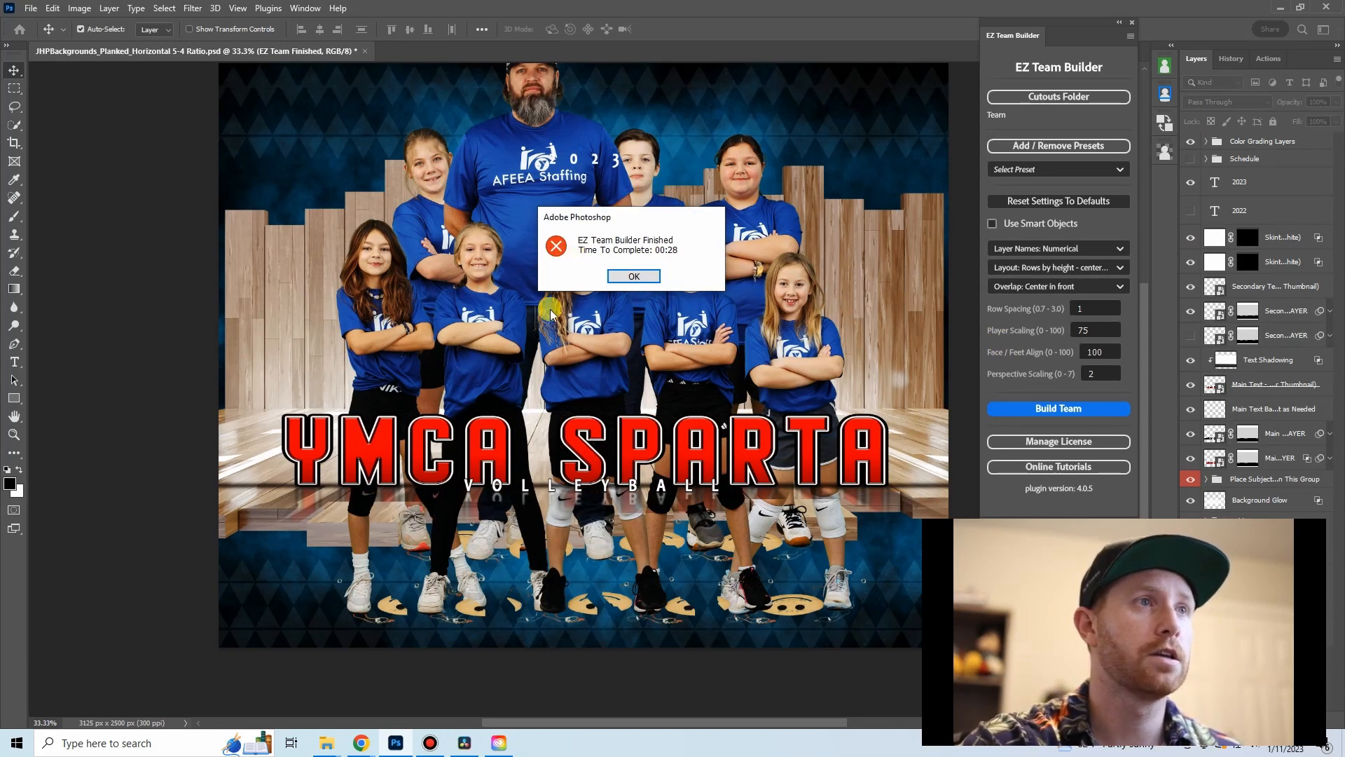
left_click(633, 277)
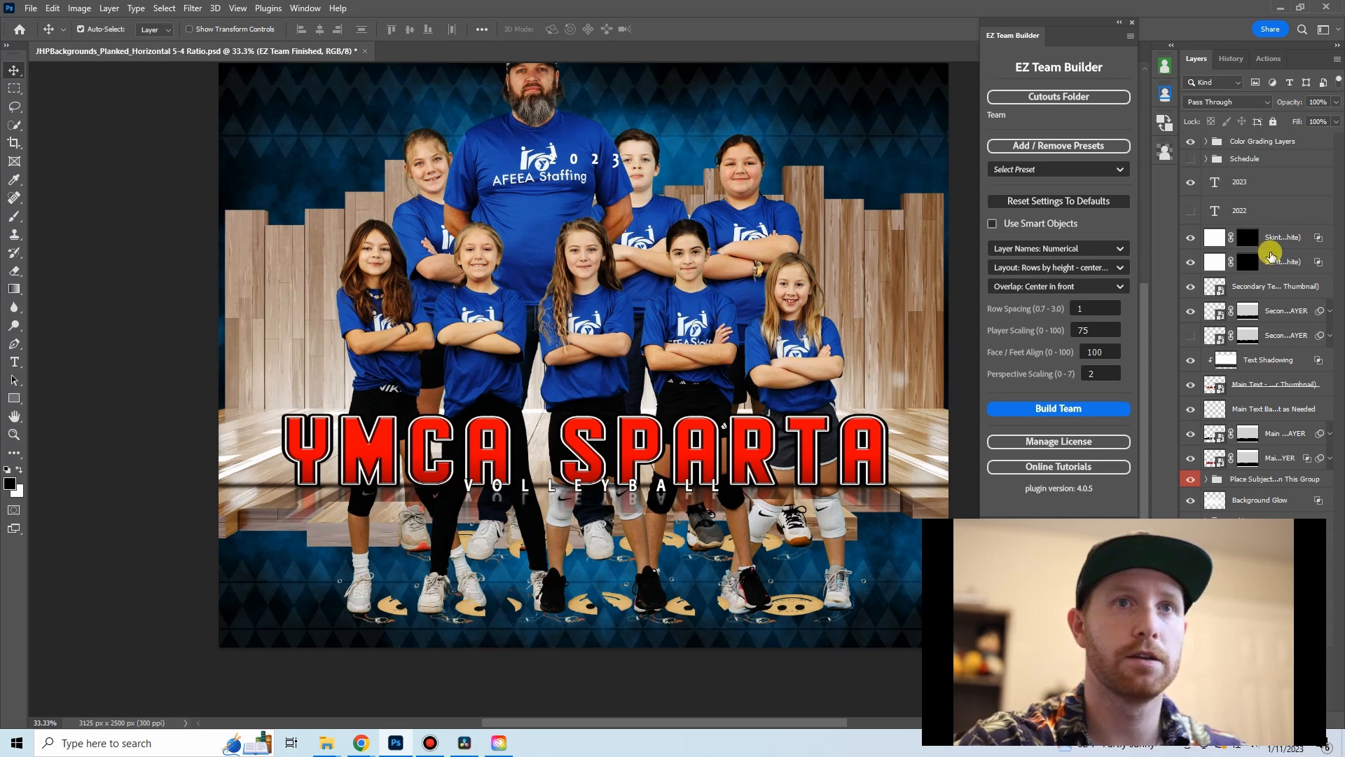
- Hide the two masked "Skint" layers directly below the 2022 text layer
left_click_drag(1191, 238, 1191, 262)
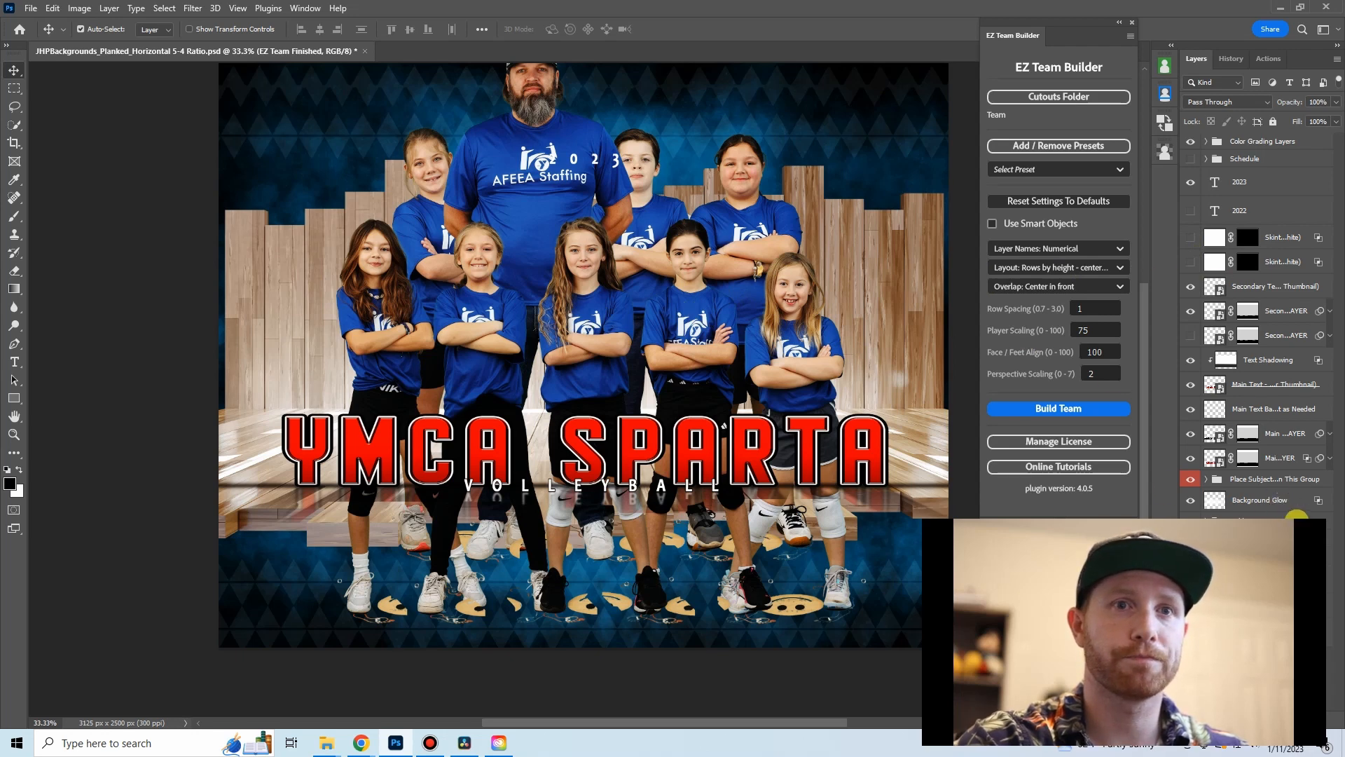
scroll(1253, 390, "down", 1)
scroll(1262, 384, "up", 3)
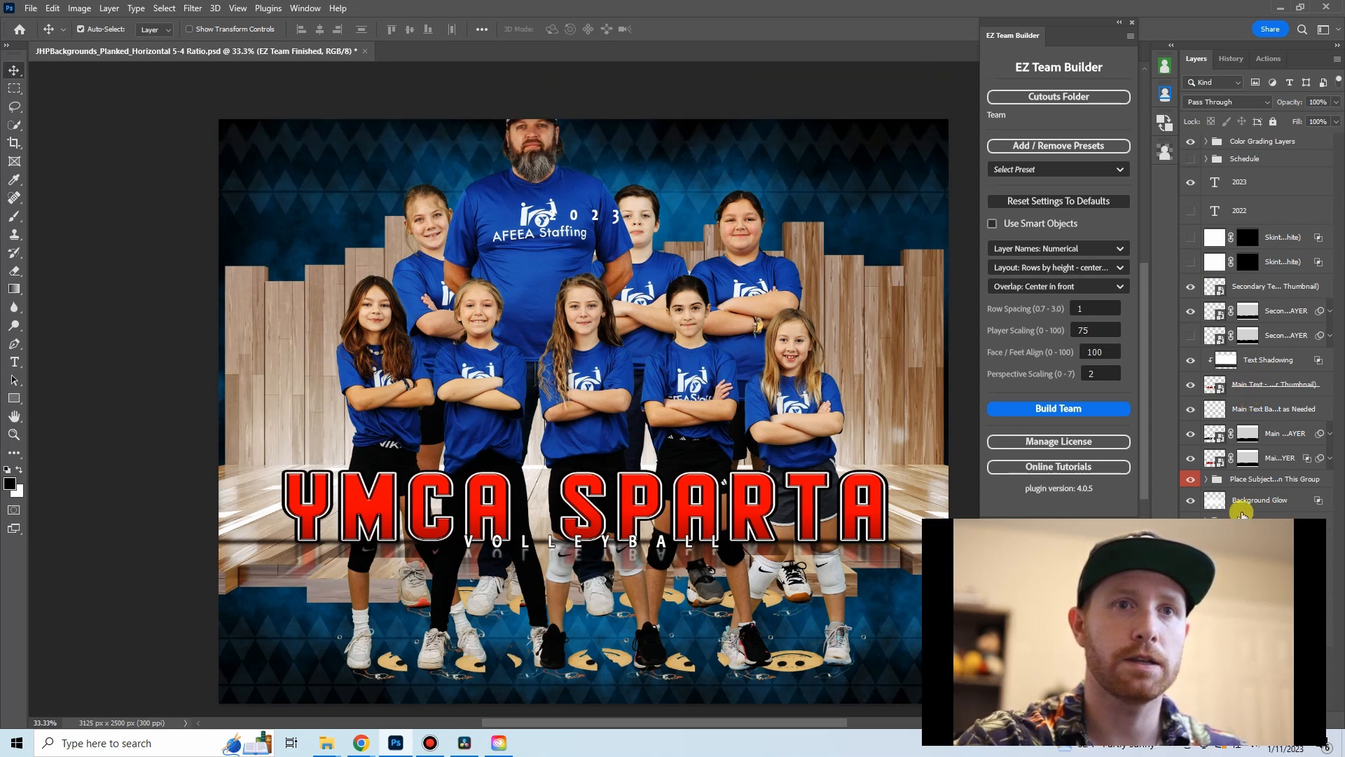
- Expand the Place Subject group and move the Row 1 group of players slightly down on the background
left_click(1206, 480)
scroll(1254, 494, "down", 1)
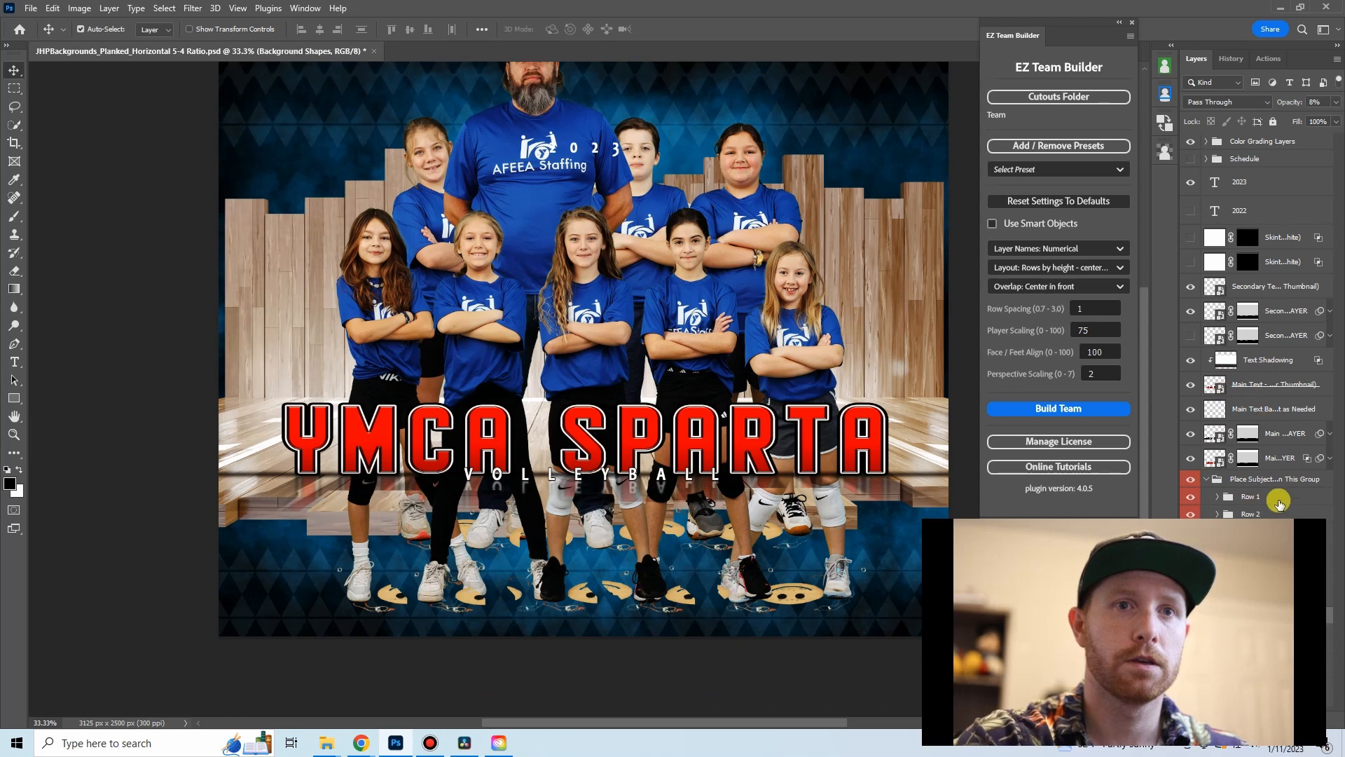
left_click(1253, 497)
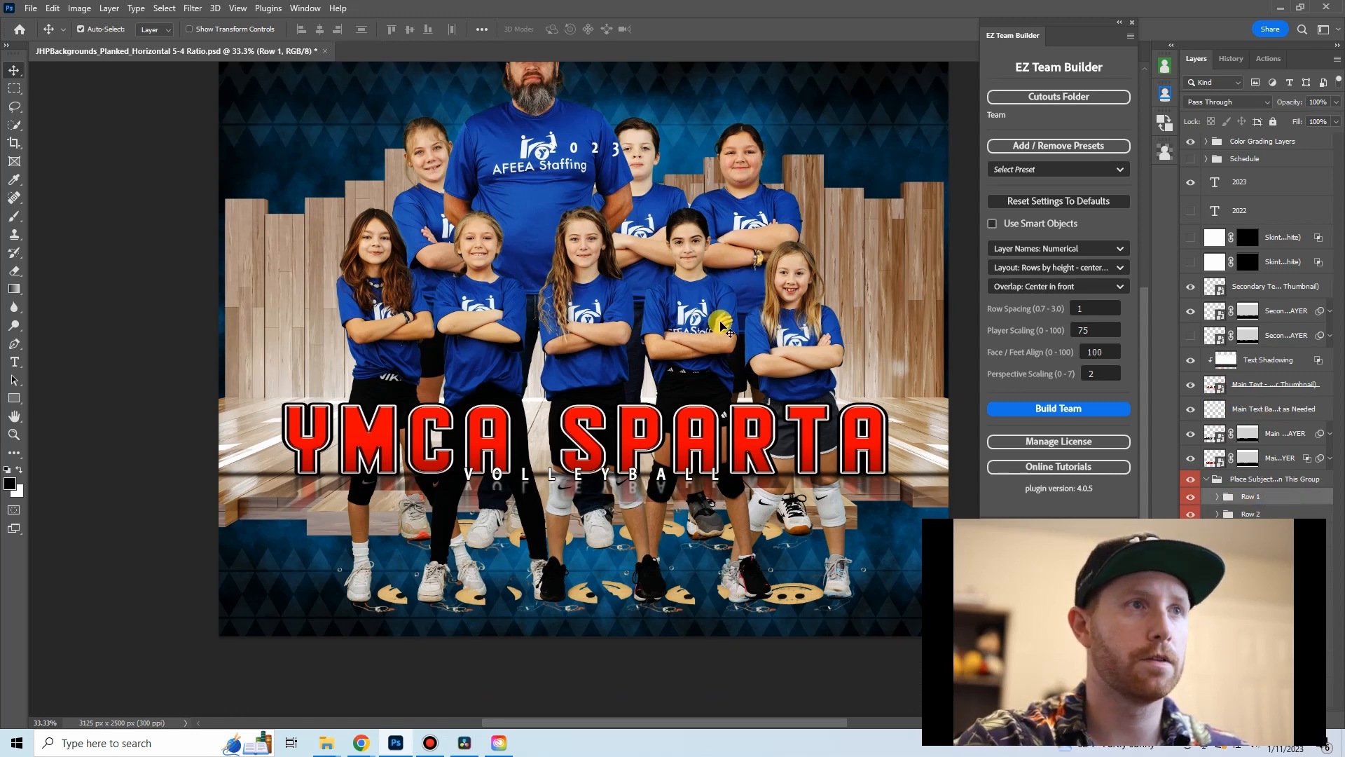
mouse_move(701, 333)
left_mouse_down()
mouse_move(710, 236)
mouse_move(714, 356)
left_mouse_up()
- Float the Layers panel near the top of the workspace and lengthen it to show the player layers in Row 1
left_click(1216, 496)
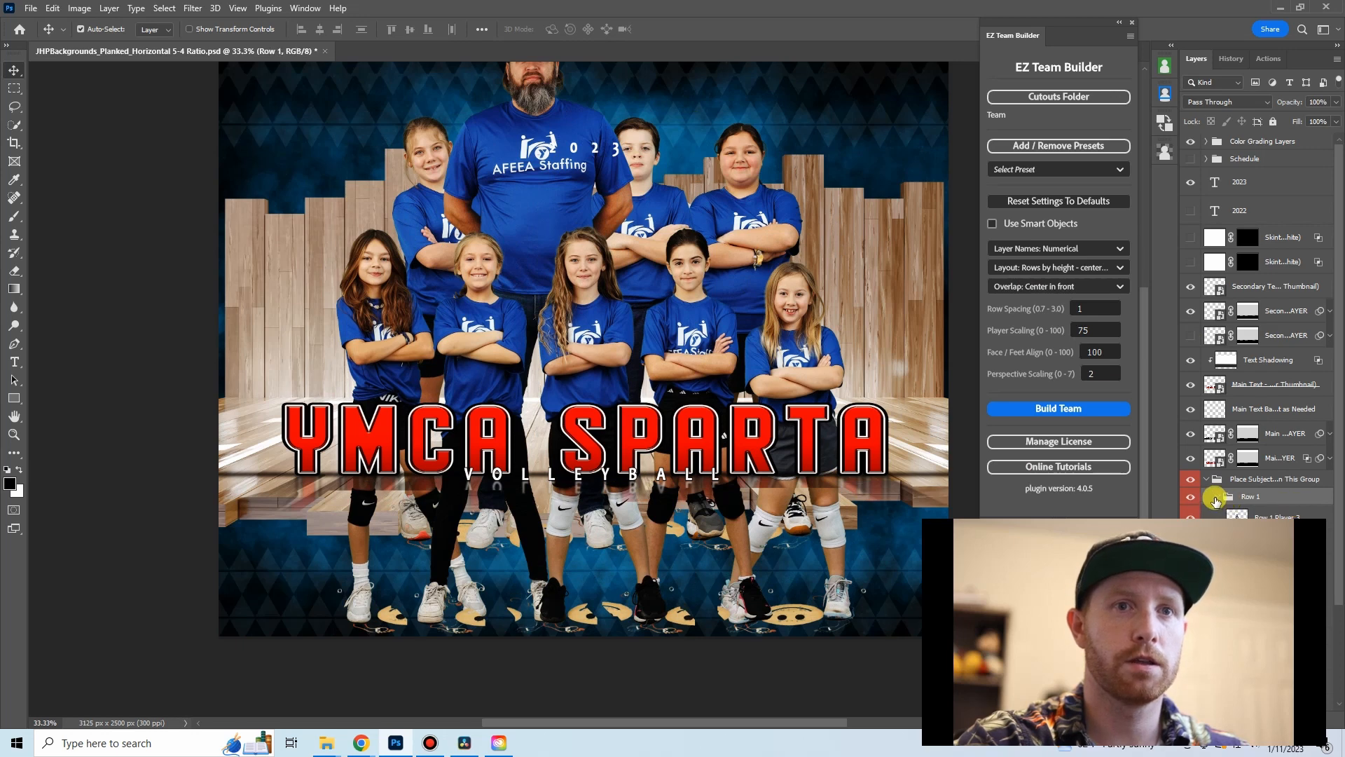
left_click(1216, 497)
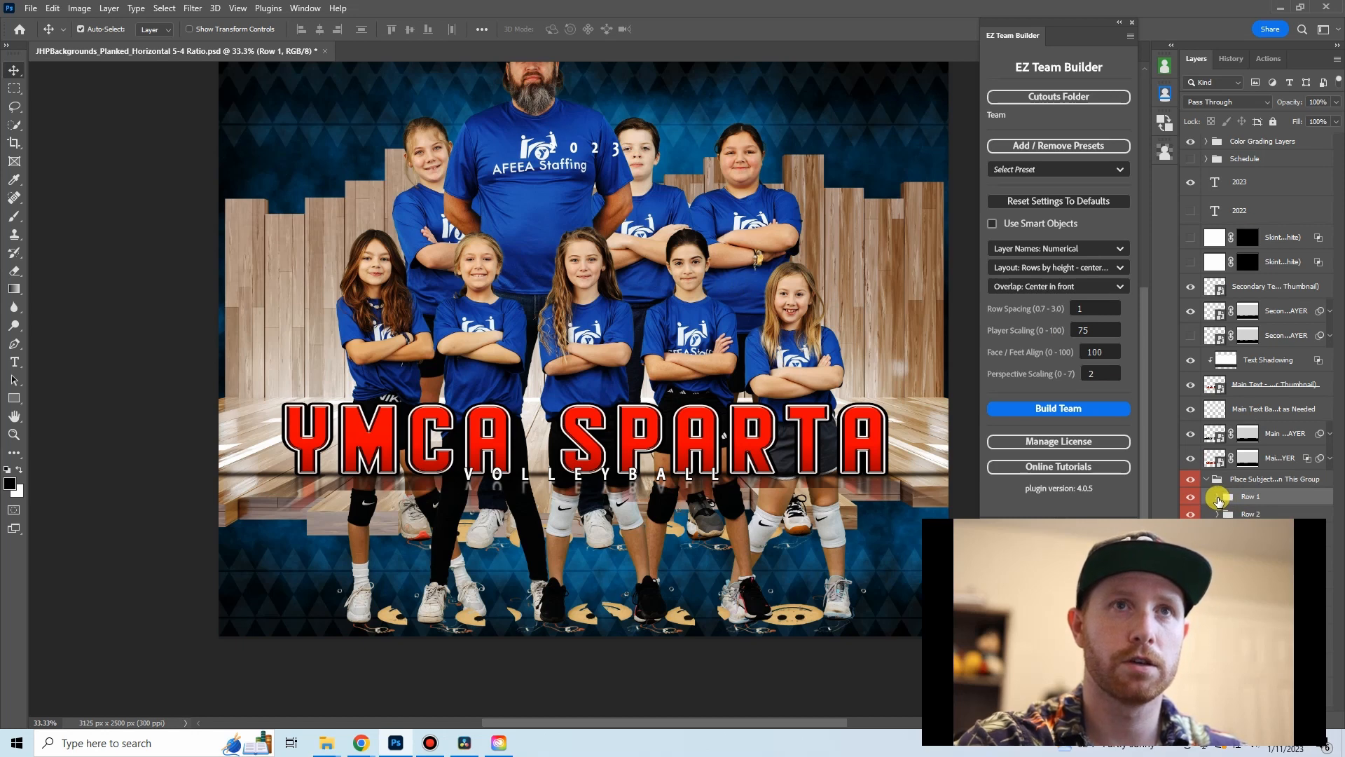
left_click_drag(1299, 63, 1224, 10)
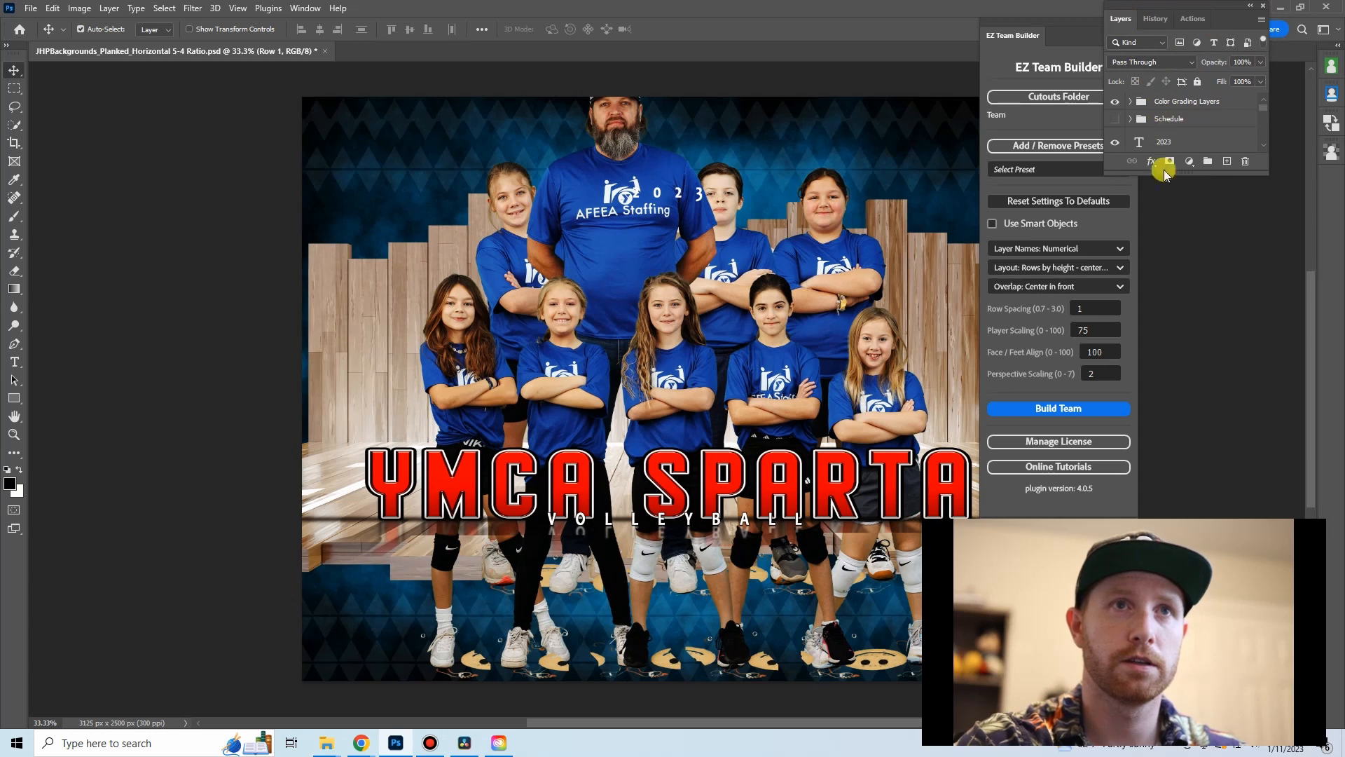
scroll(1162, 126, "down", 5)
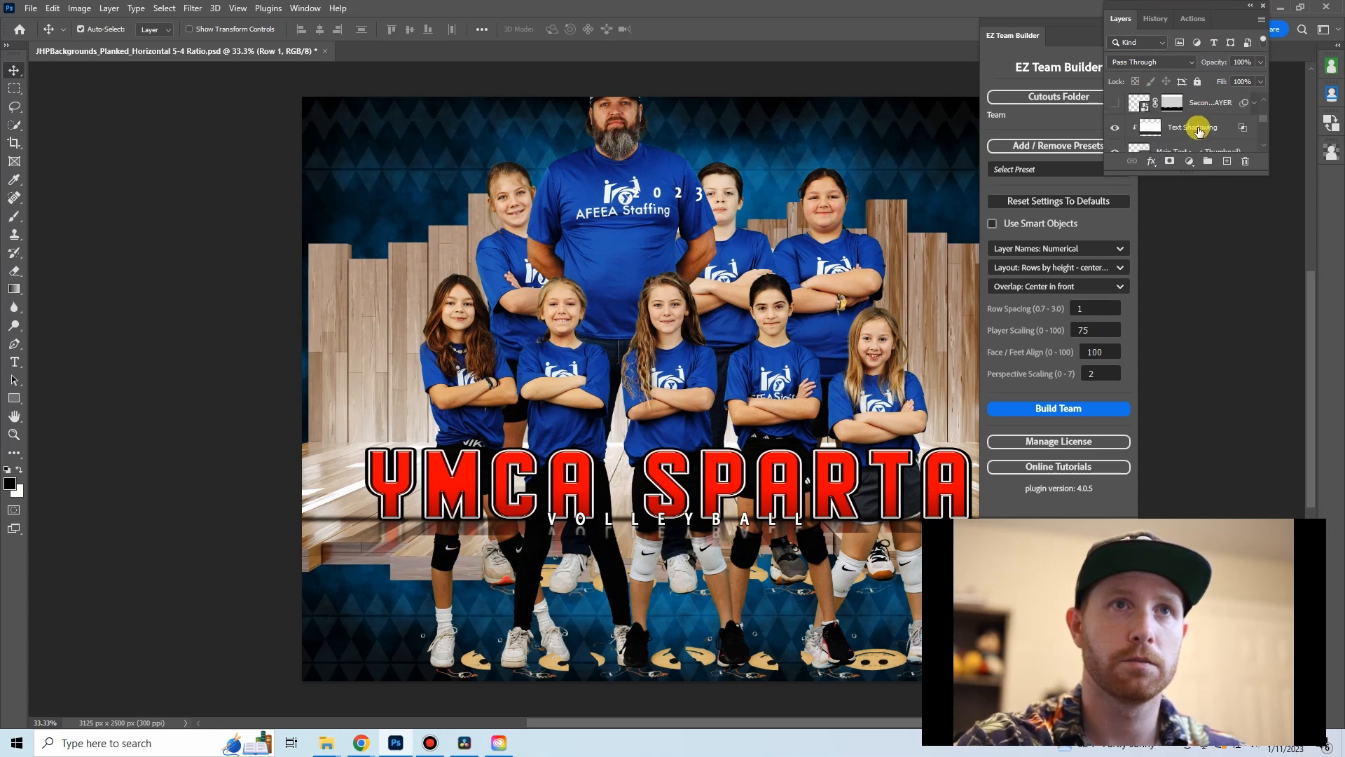
scroll(1198, 131, "down", 4)
scroll(1198, 133, "down", 2)
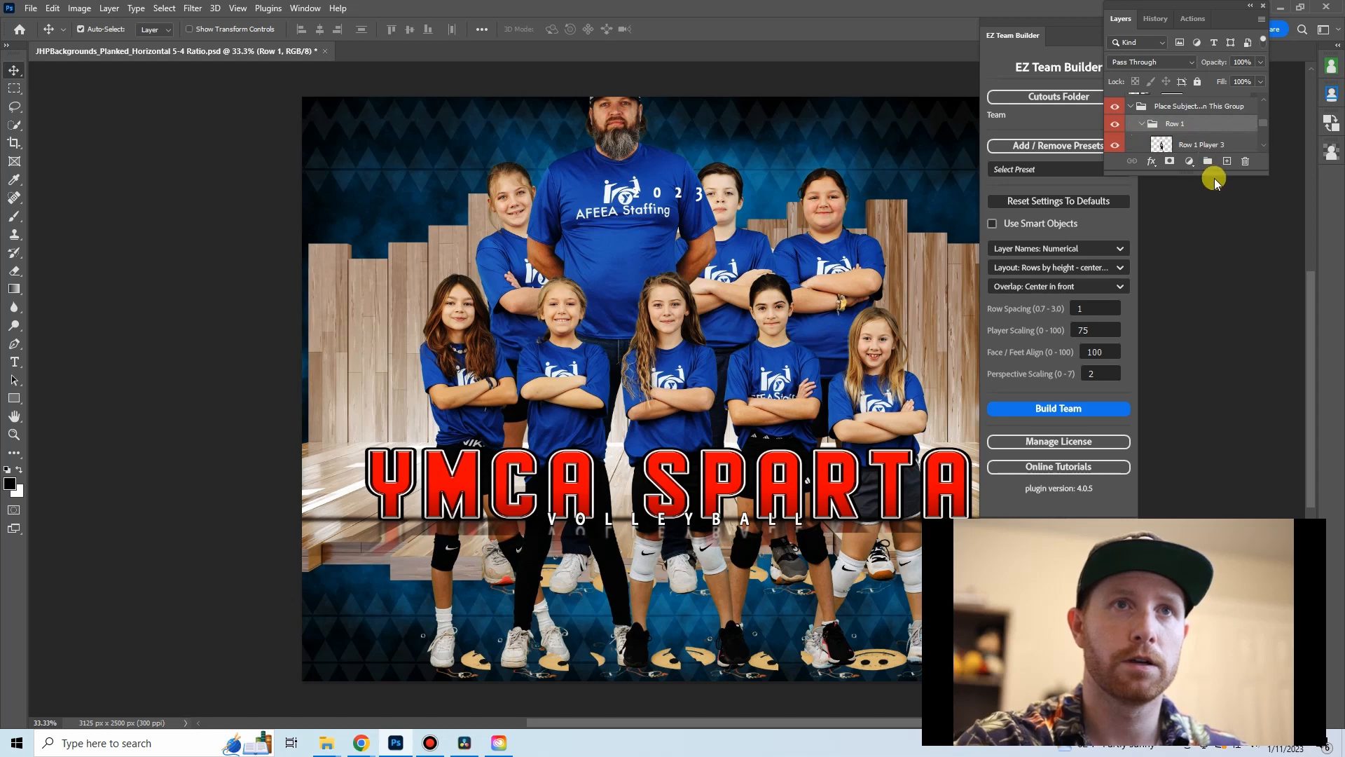
left_click_drag(1211, 175, 1210, 339)
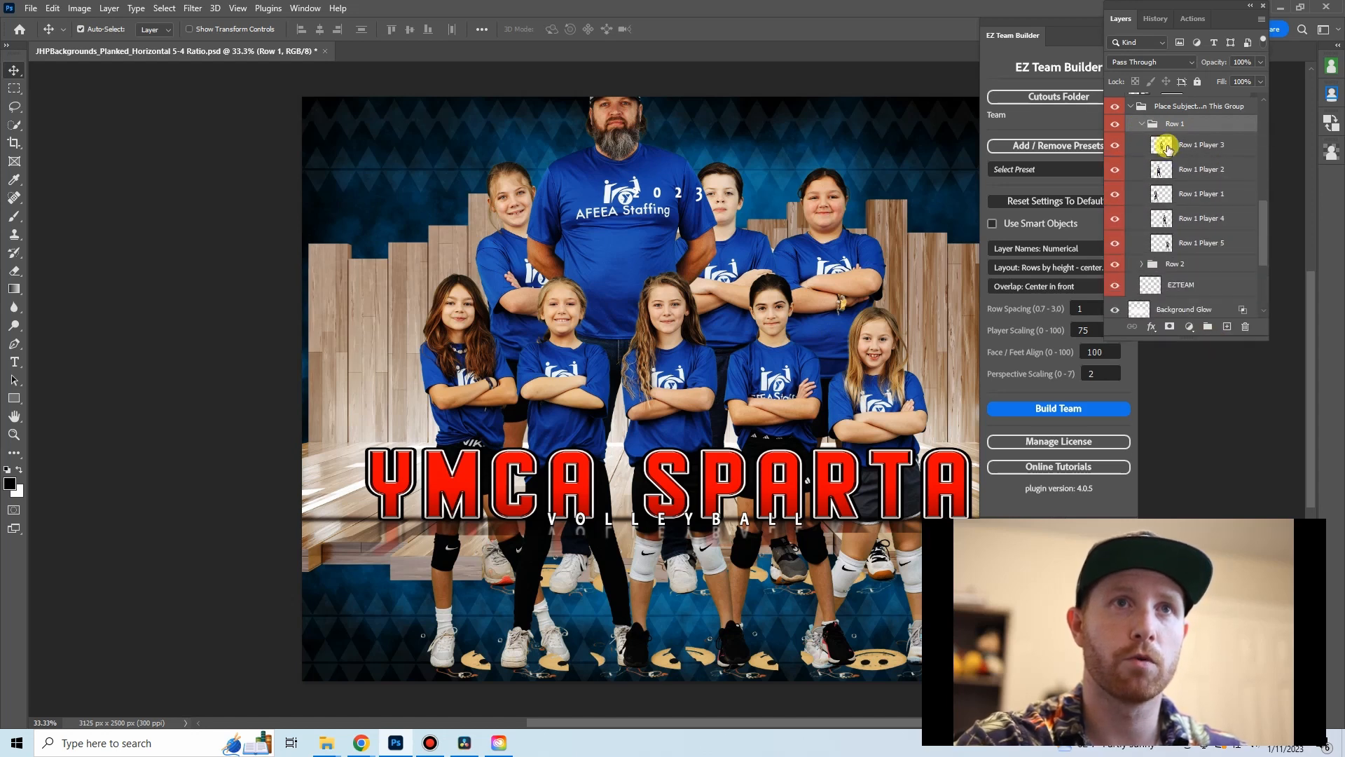
left_click(1204, 143)
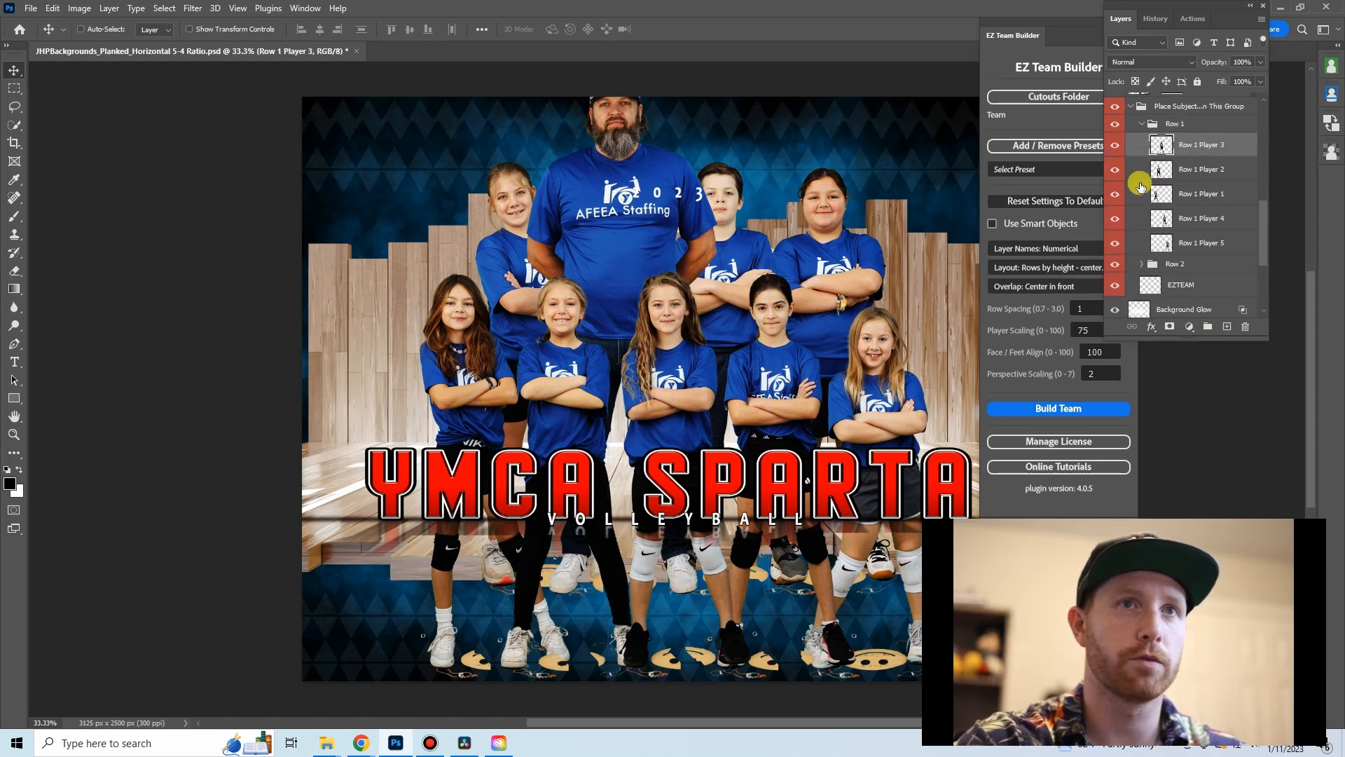
key("ctrl+t")
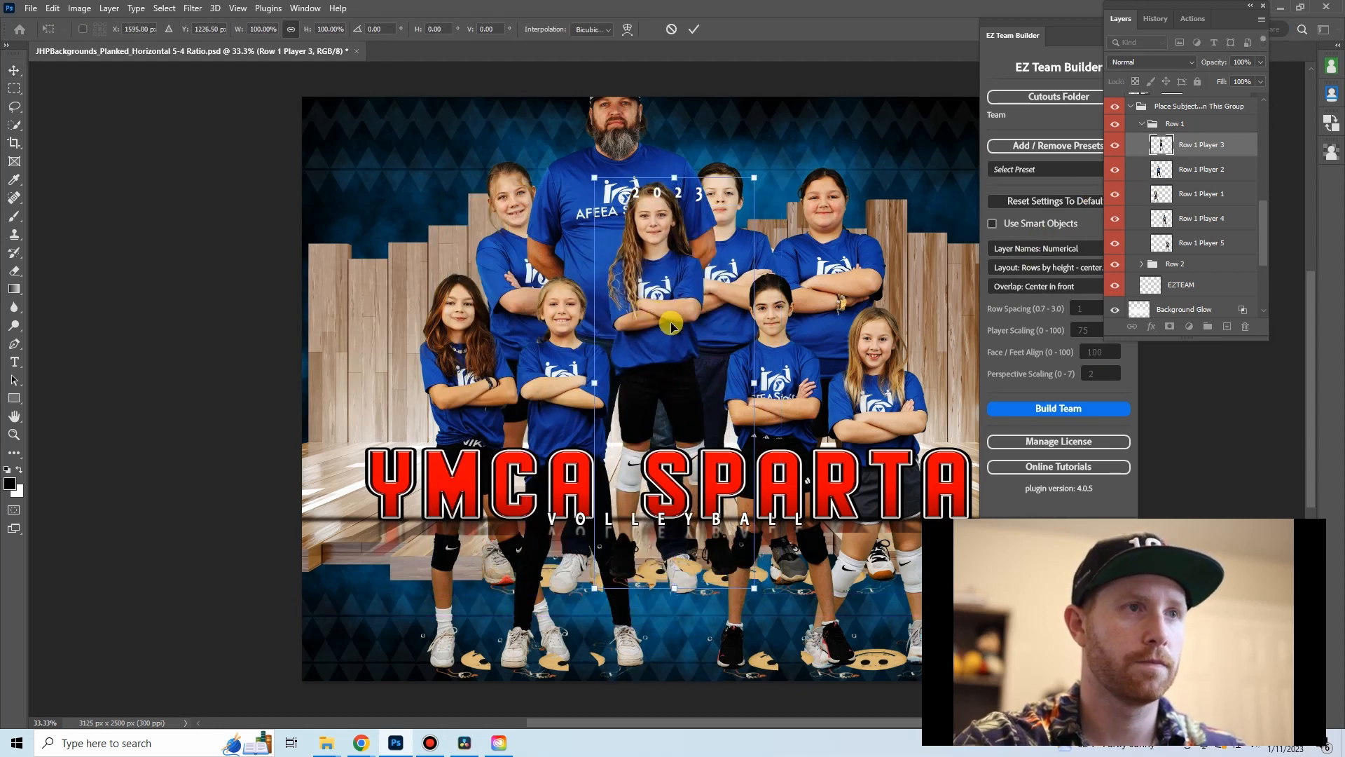
left_click(1174, 124)
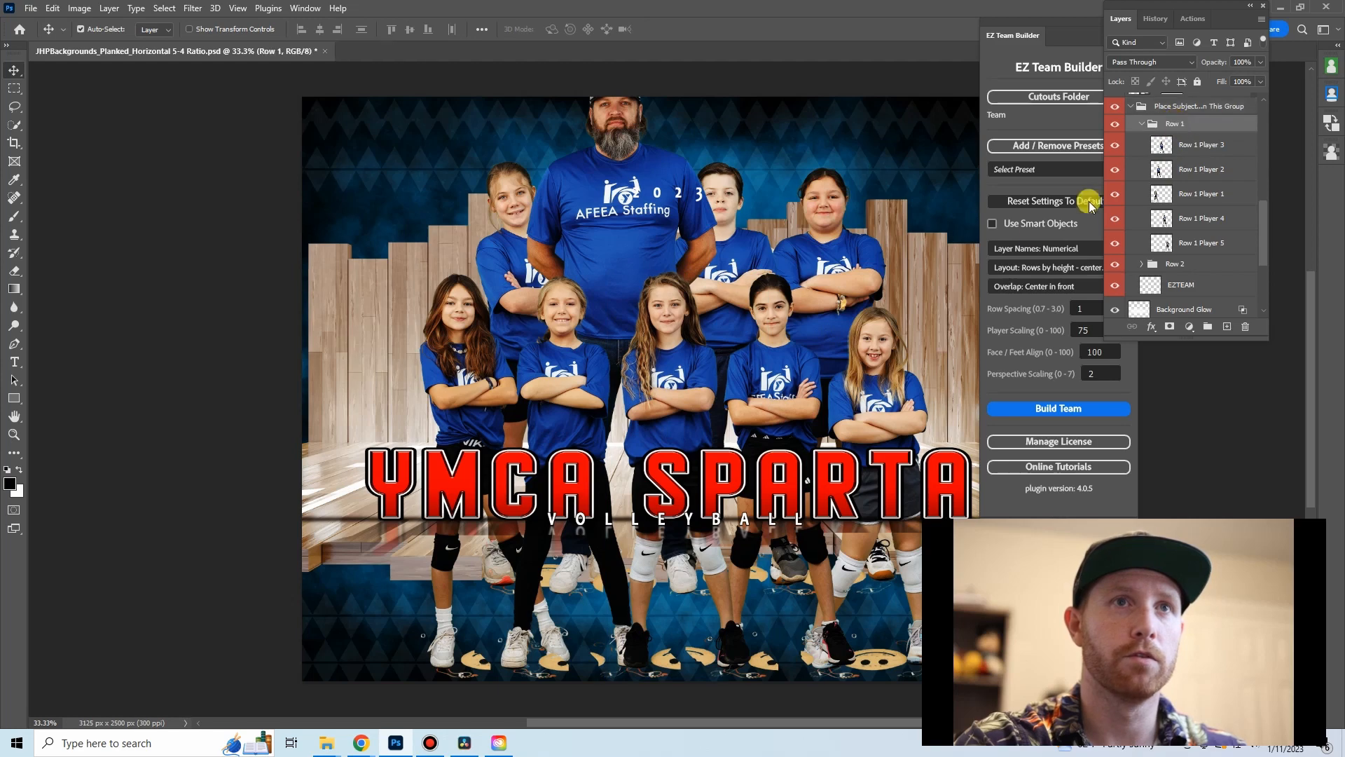
left_click_drag(807, 382, 794, 342)
key("Return")
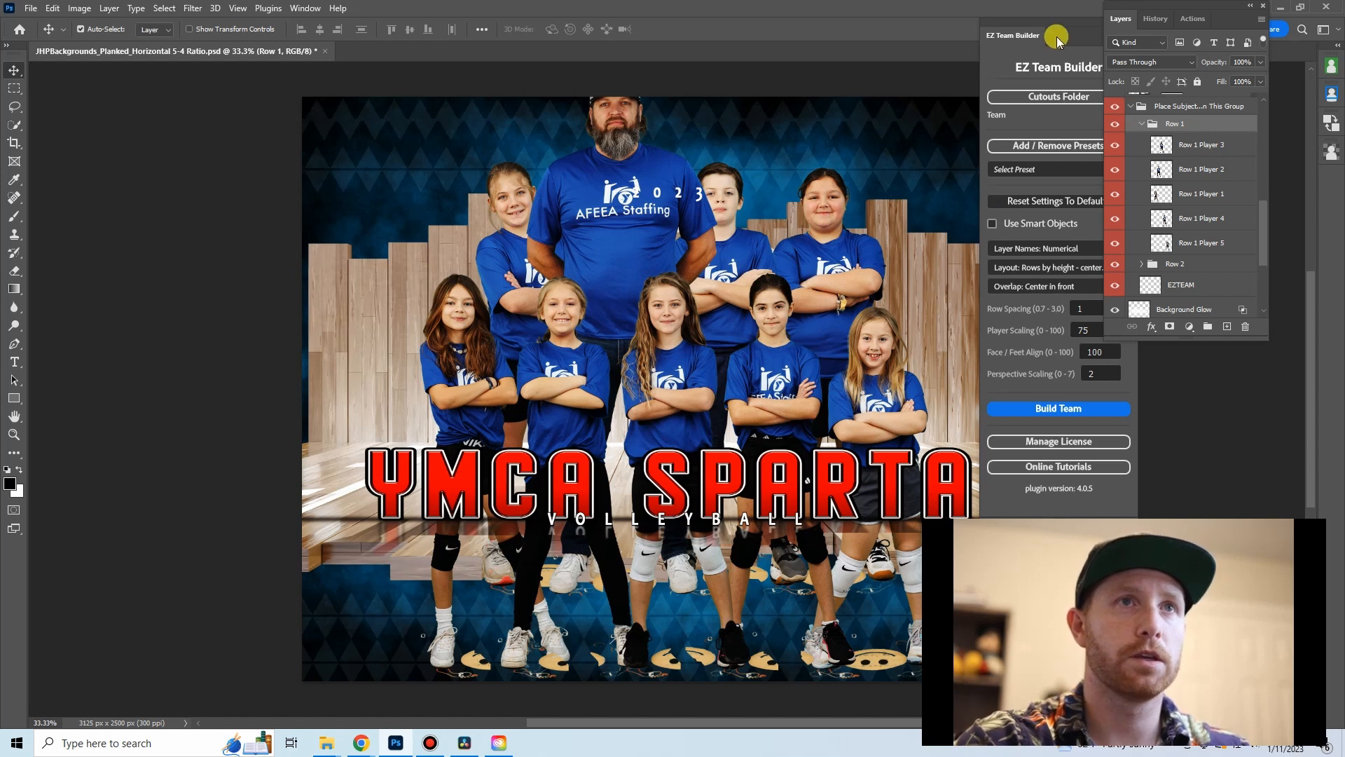
- Dock the EZ Team Builder panel into the floating Layers panel group and bring the layer list back to the front
left_click_drag(1058, 36, 1225, 24)
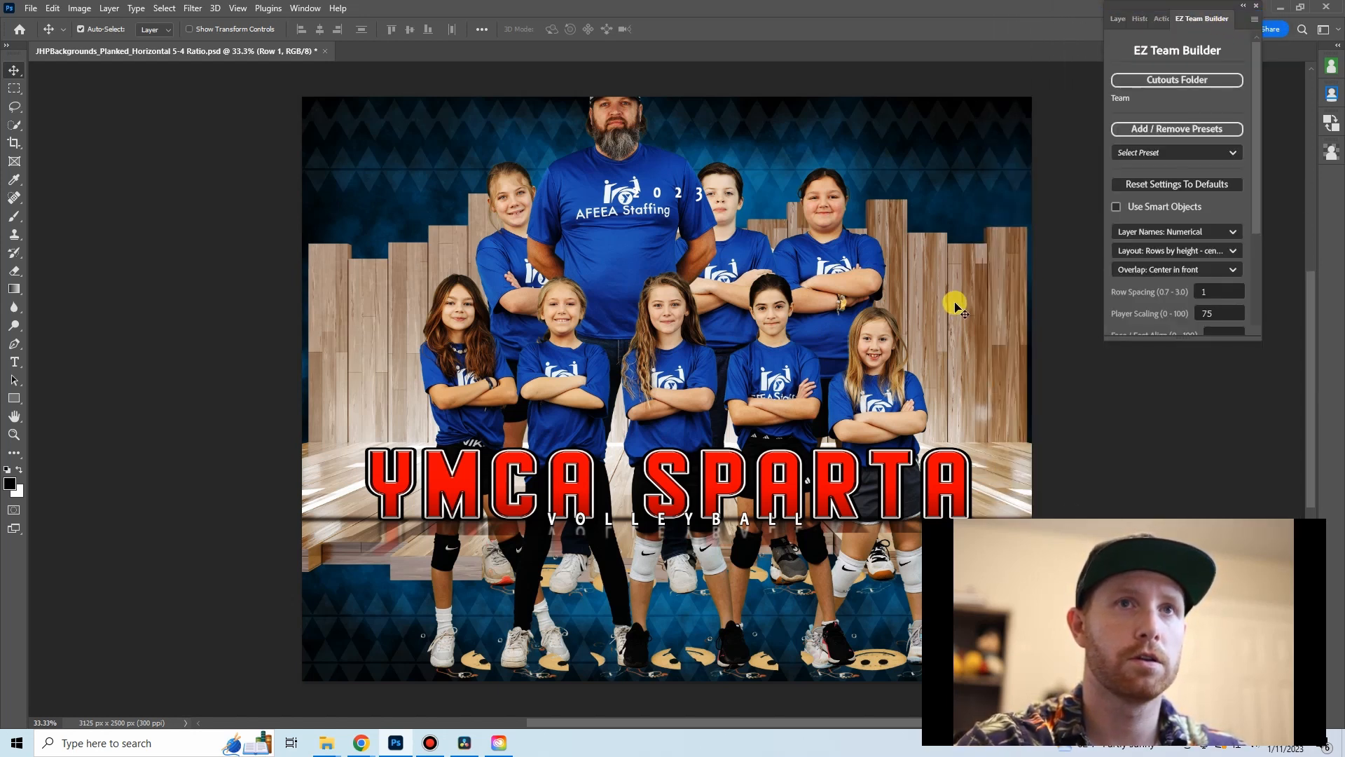
left_click(1119, 19)
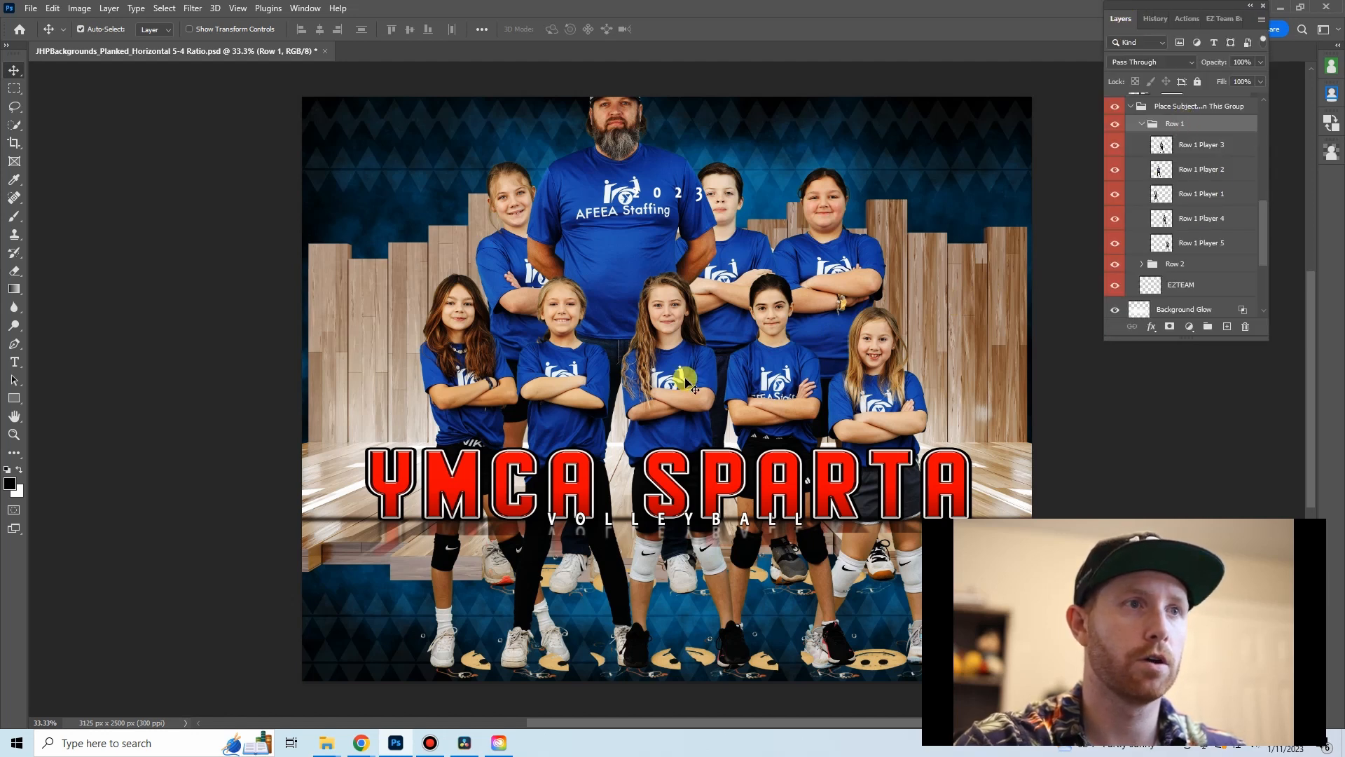
- Raise the Row 1 players until their feet are level with Row 2, and scale the whole Place Subject group proportionally to about 83%
left_click_drag(691, 358, 721, 313)
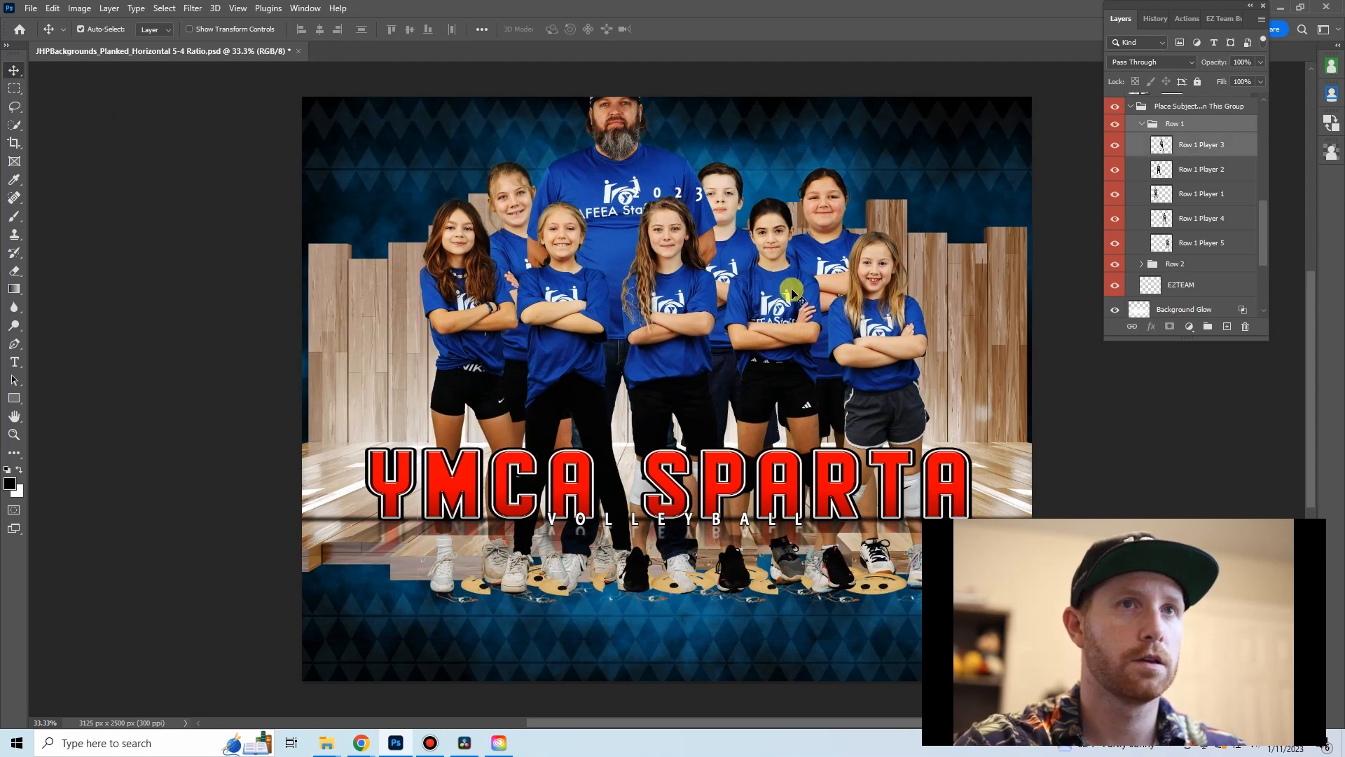
left_click(1189, 127)
left_click(1229, 108)
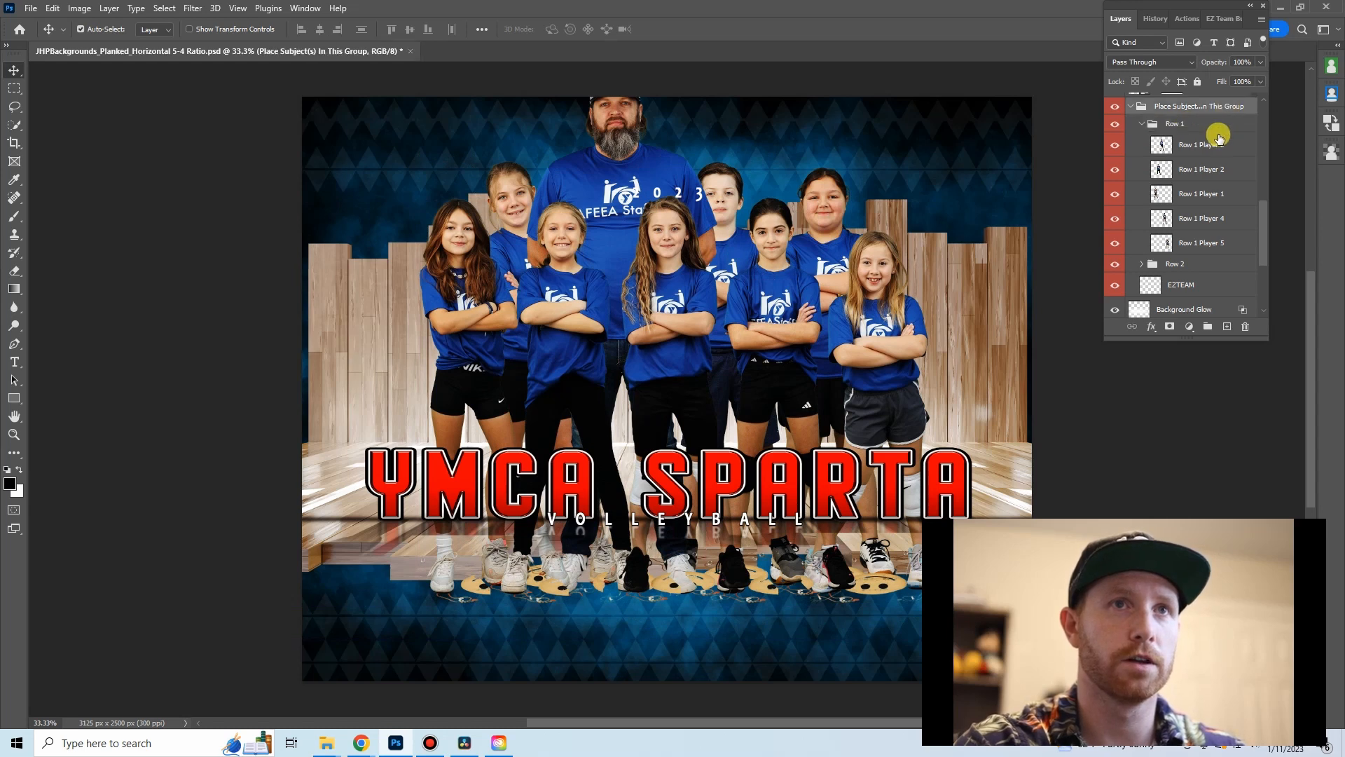
key("ctrl+t")
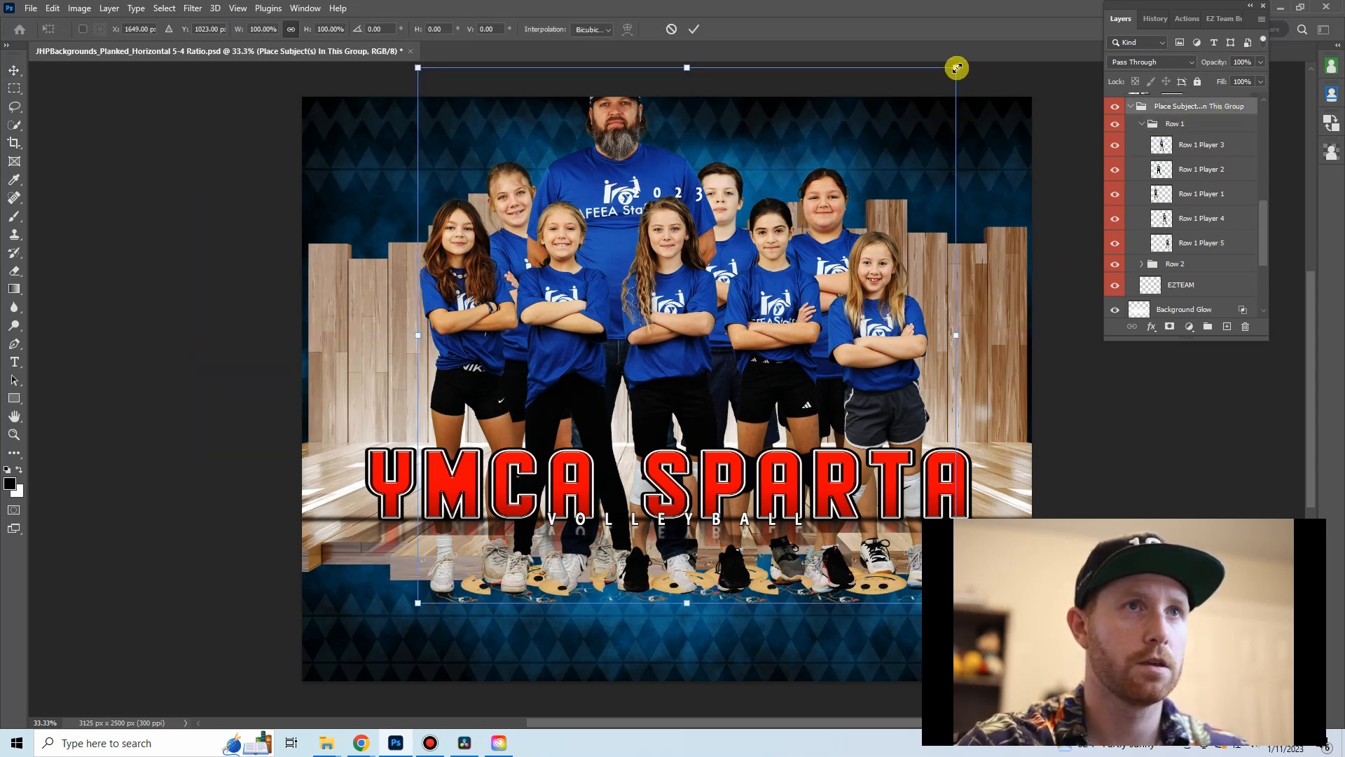
left_click_drag(958, 68, 875, 176)
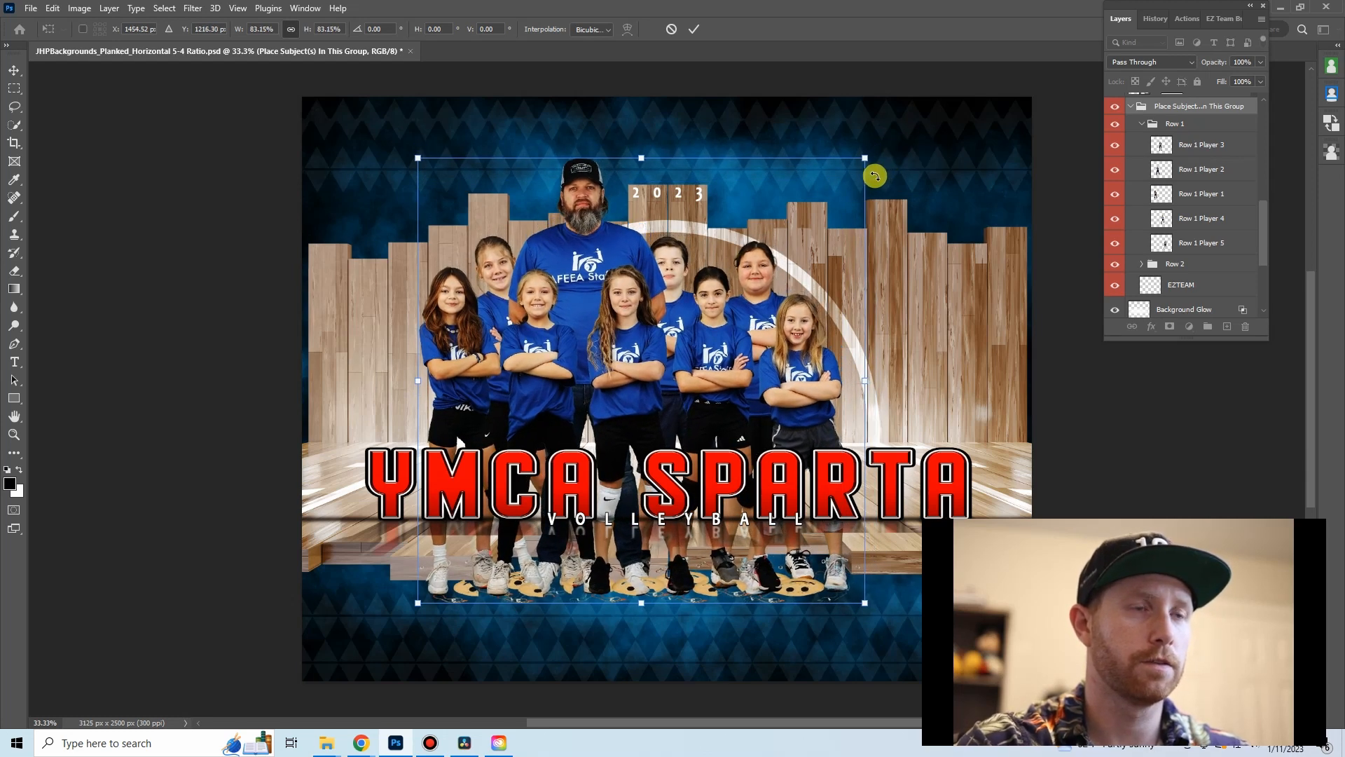
key("Return")
- Move the Row 1 group higher so the players stand up on the wooden floor, covering most of Row 2
left_click(1210, 125)
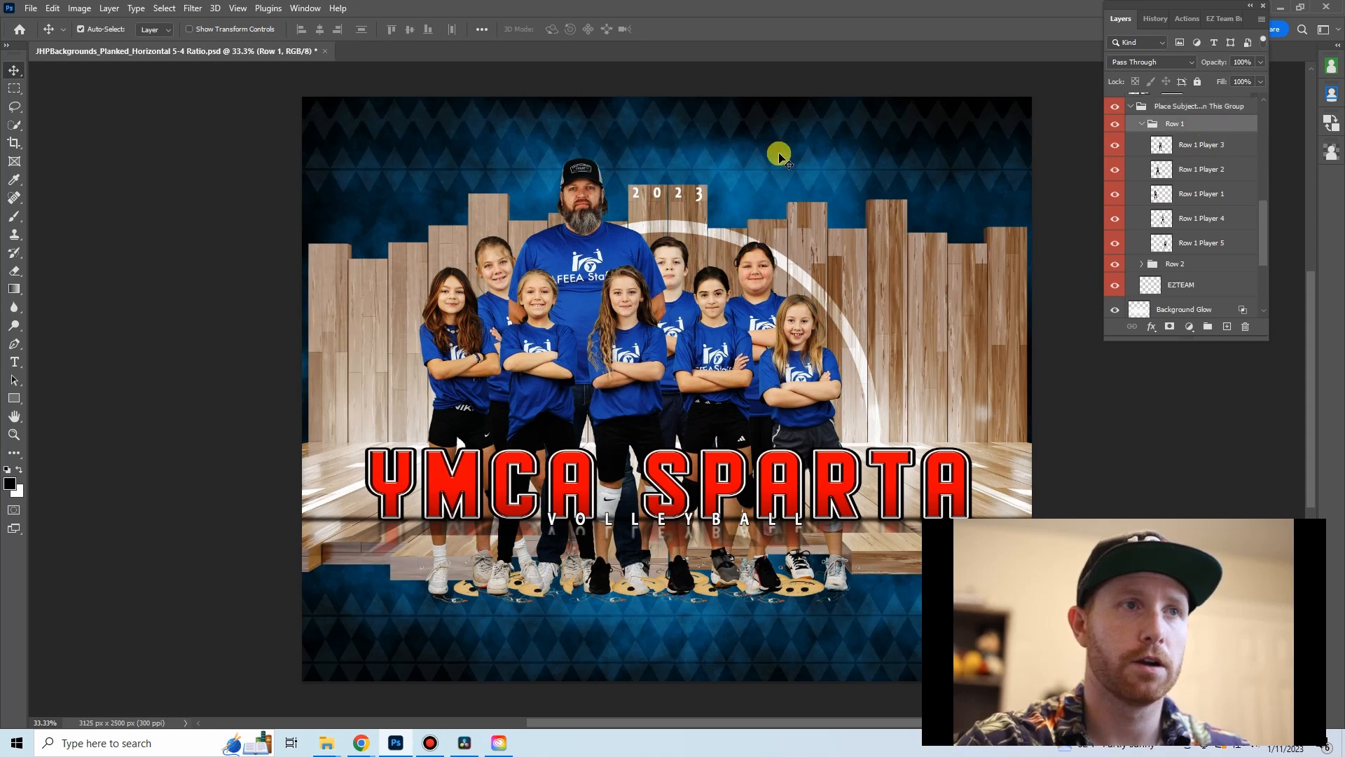
left_click_drag(725, 362, 743, 293)
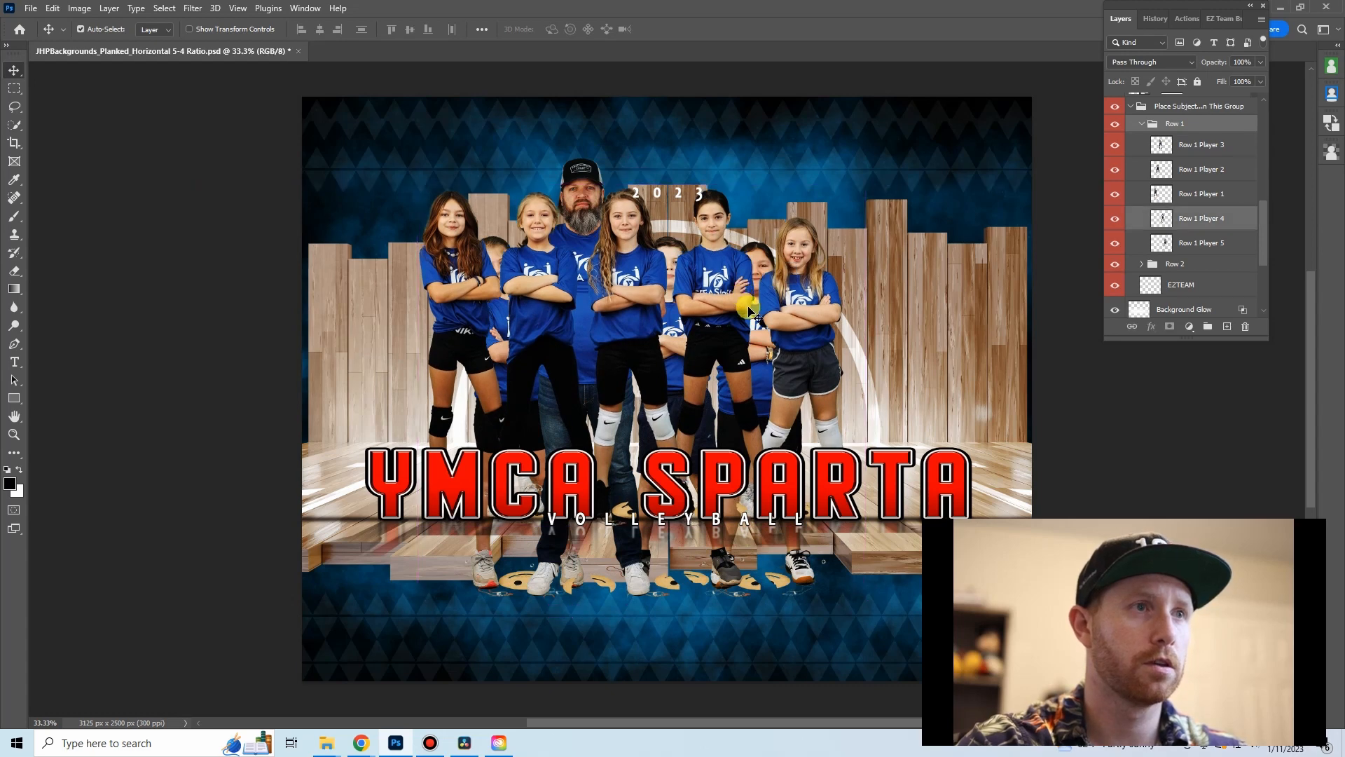
left_click(872, 343)
left_click(821, 321)
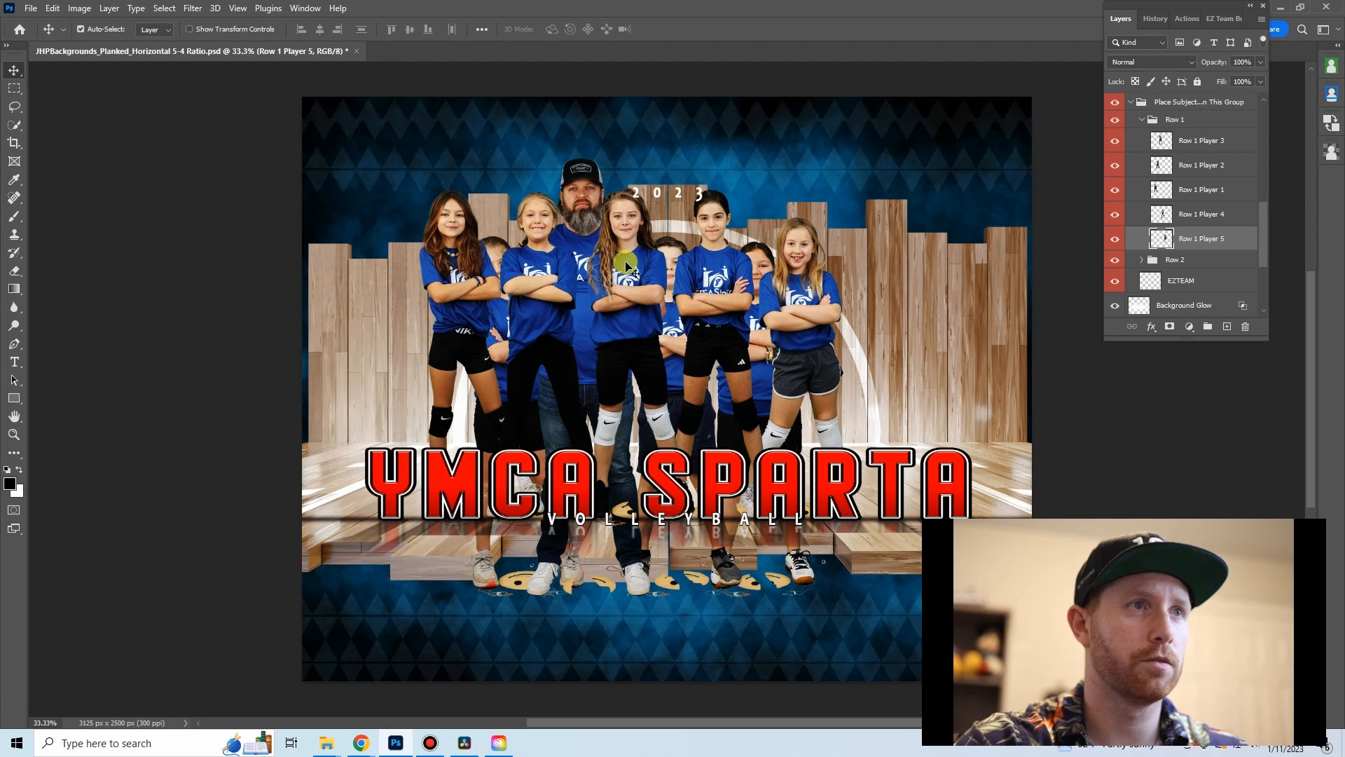
left_click_drag(641, 300, 801, 334)
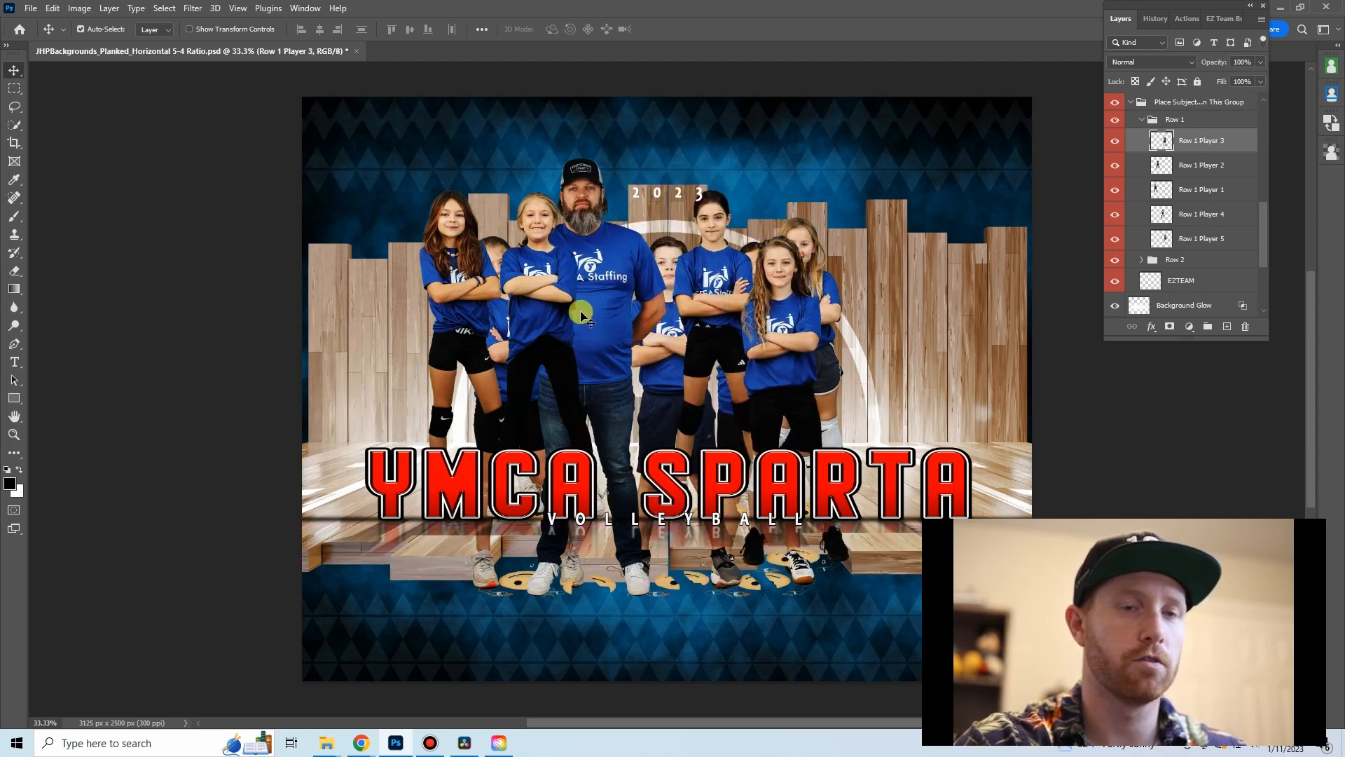
key("ctrl")
left_click_drag(847, 264, 622, 286)
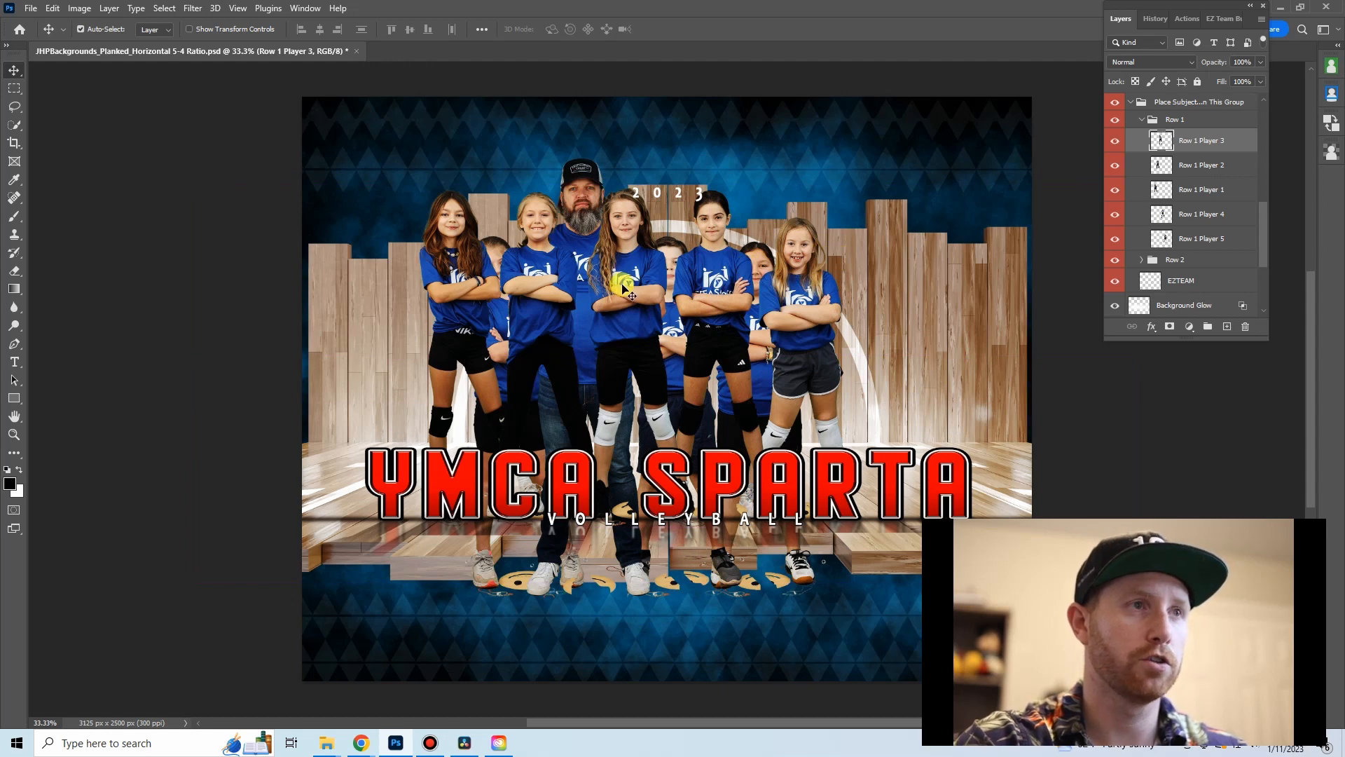
left_click_drag(624, 287, 763, 189)
left_click_drag(764, 322, 697, 307)
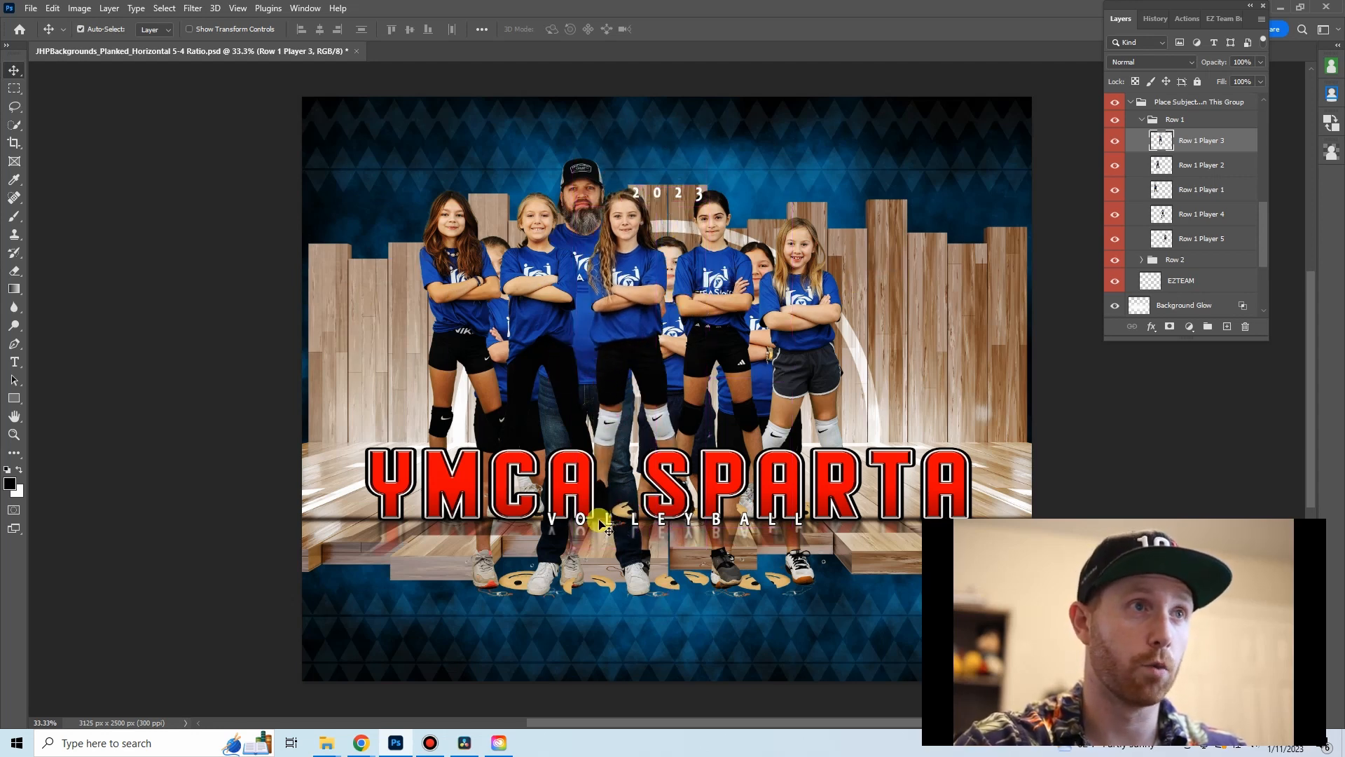
- Spread out the Row 1 players by shifting Players 3, 4 and 5 to the right and Player 1 to the left
left_click_drag(641, 329, 760, 319)
left_click_drag(854, 326, 916, 324)
left_click(486, 319)
left_click_drag(486, 319, 461, 322)
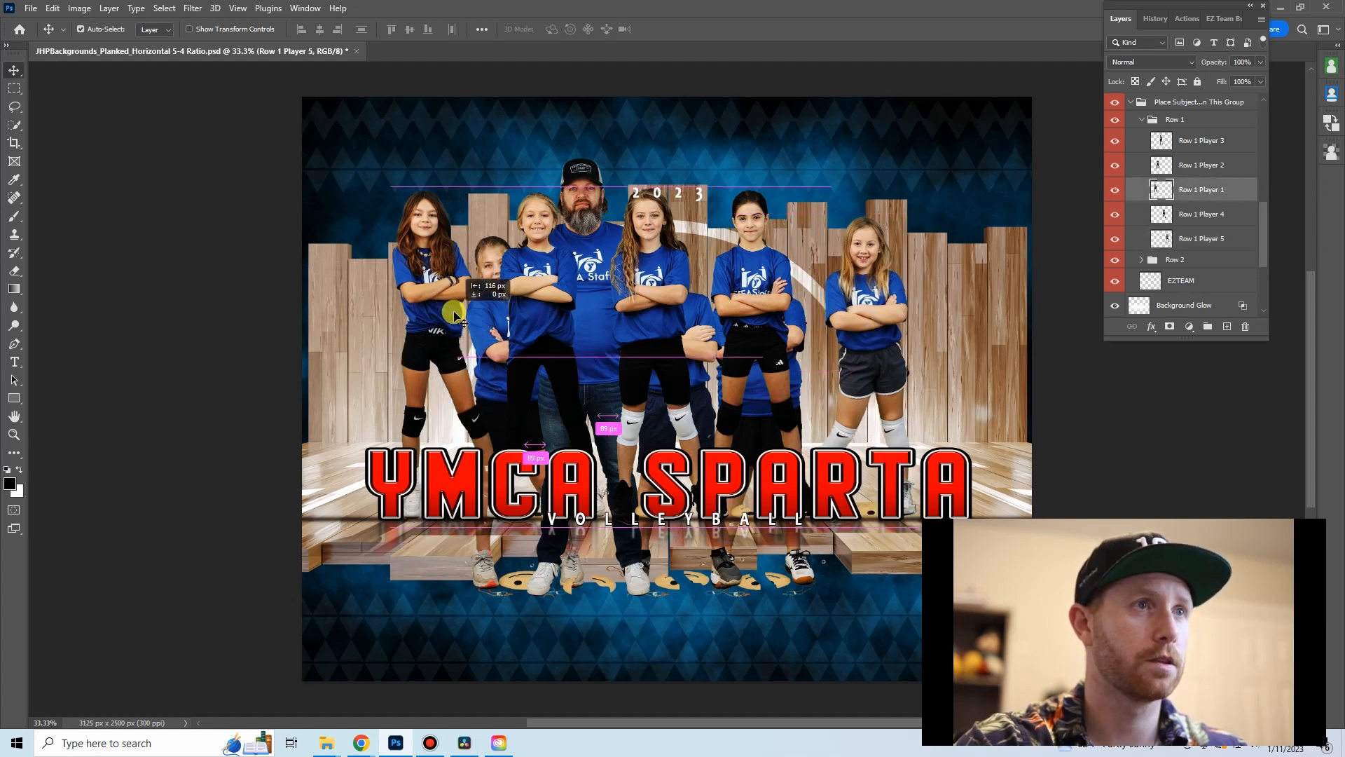
- Raise the Row 2 group so its players' heads and shoulders show above Row 1
left_click(1194, 263)
left_click_drag(805, 334, 828, 244)
left_click(826, 179)
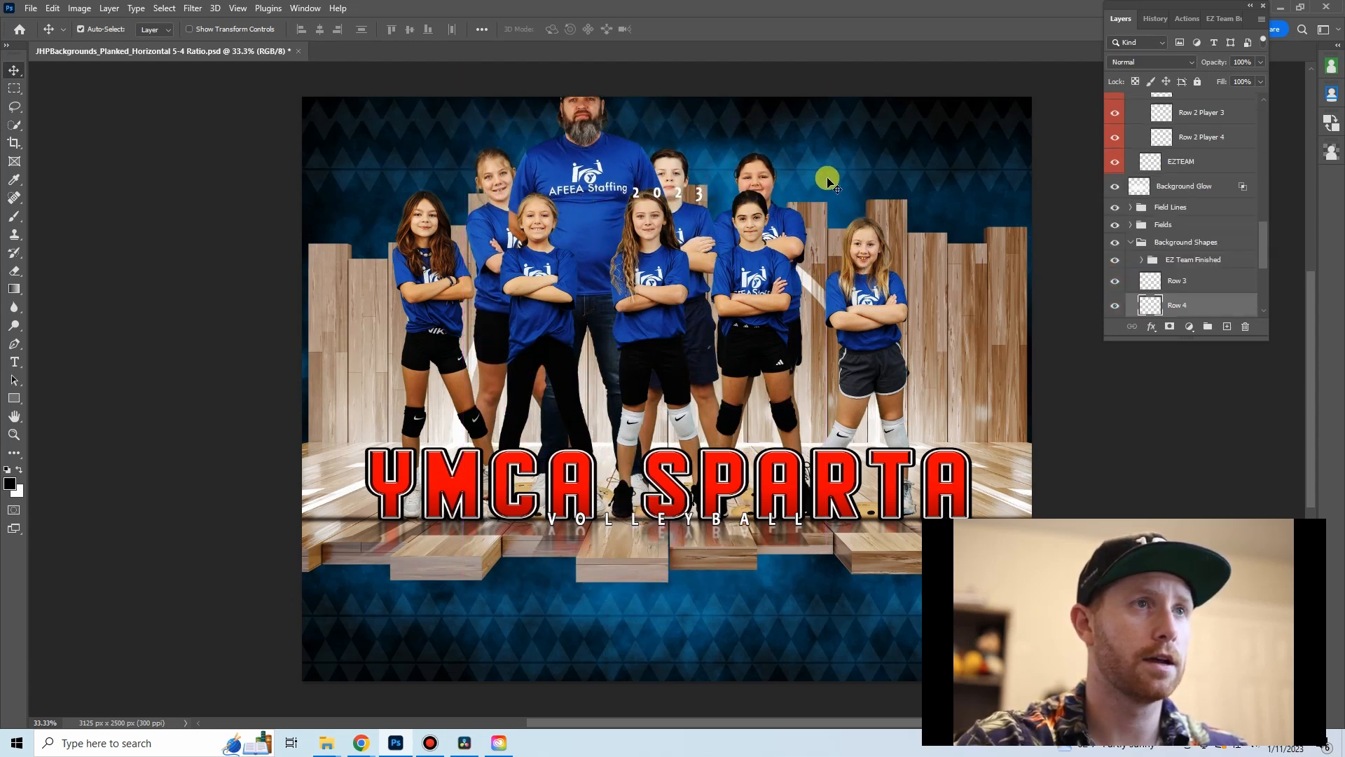
- Move the coach to the right end of Row 2 with Players 3 and 4 shifted left, and put the coach's layer lowest in the row
mouse_move(583, 193)
left_mouse_down()
mouse_move(571, 193)
mouse_move(799, 184)
mouse_move(594, 175)
left_mouse_up()
left_click_drag(750, 177, 695, 172)
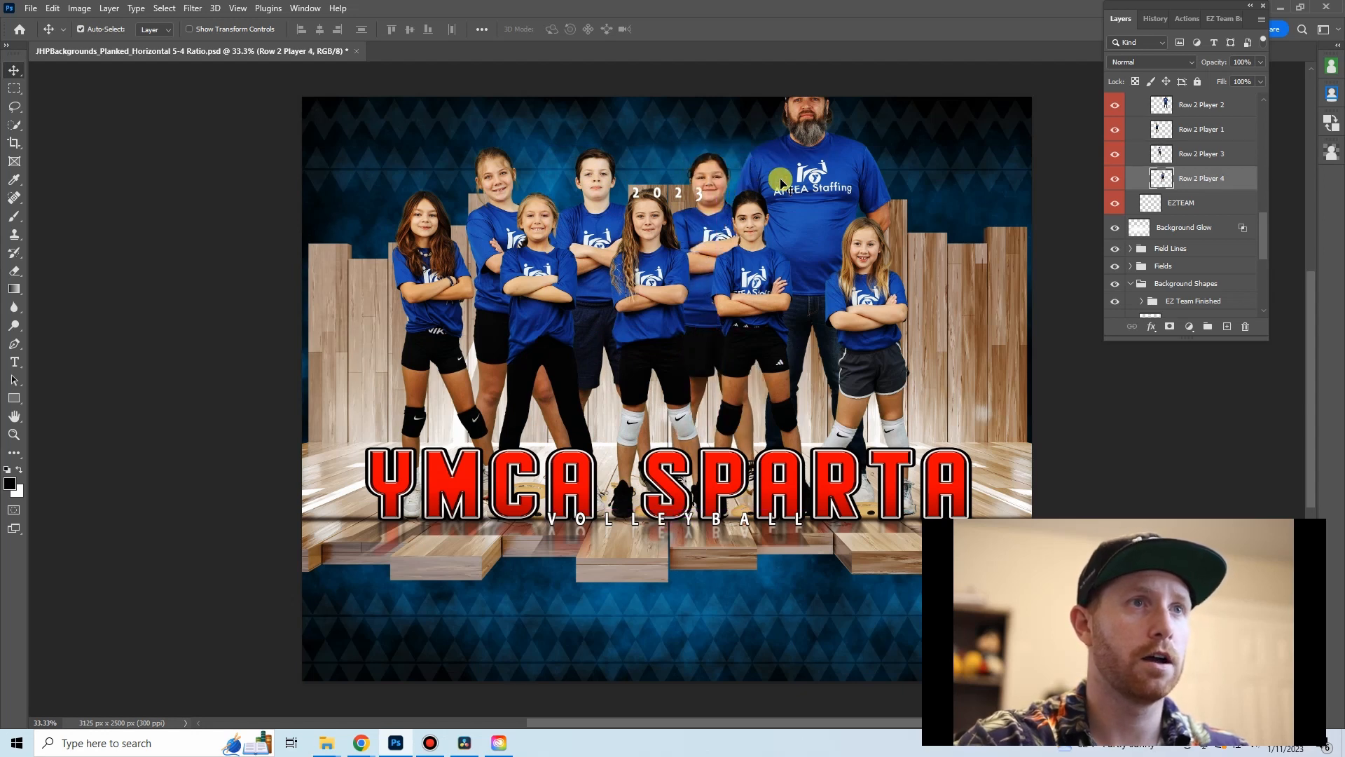
left_click(782, 181)
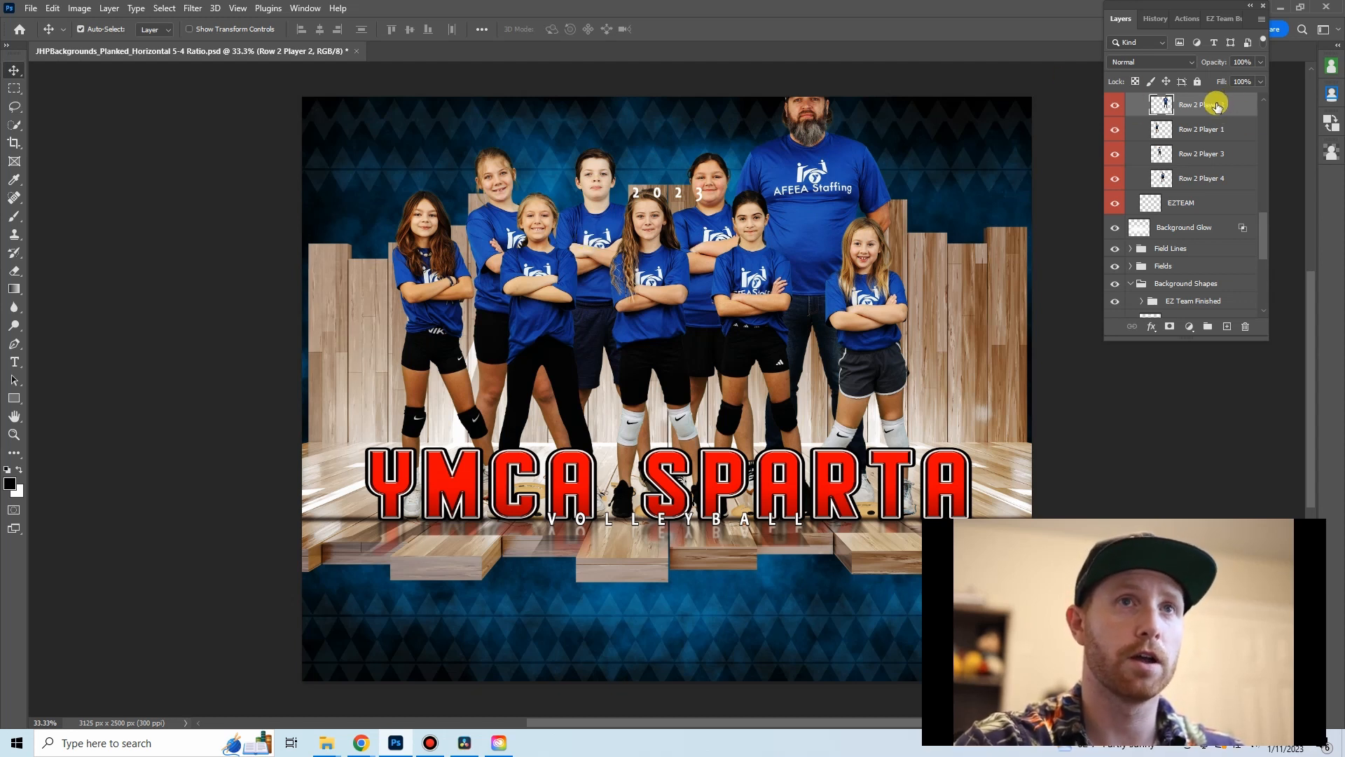
left_click_drag(1217, 105, 1219, 188)
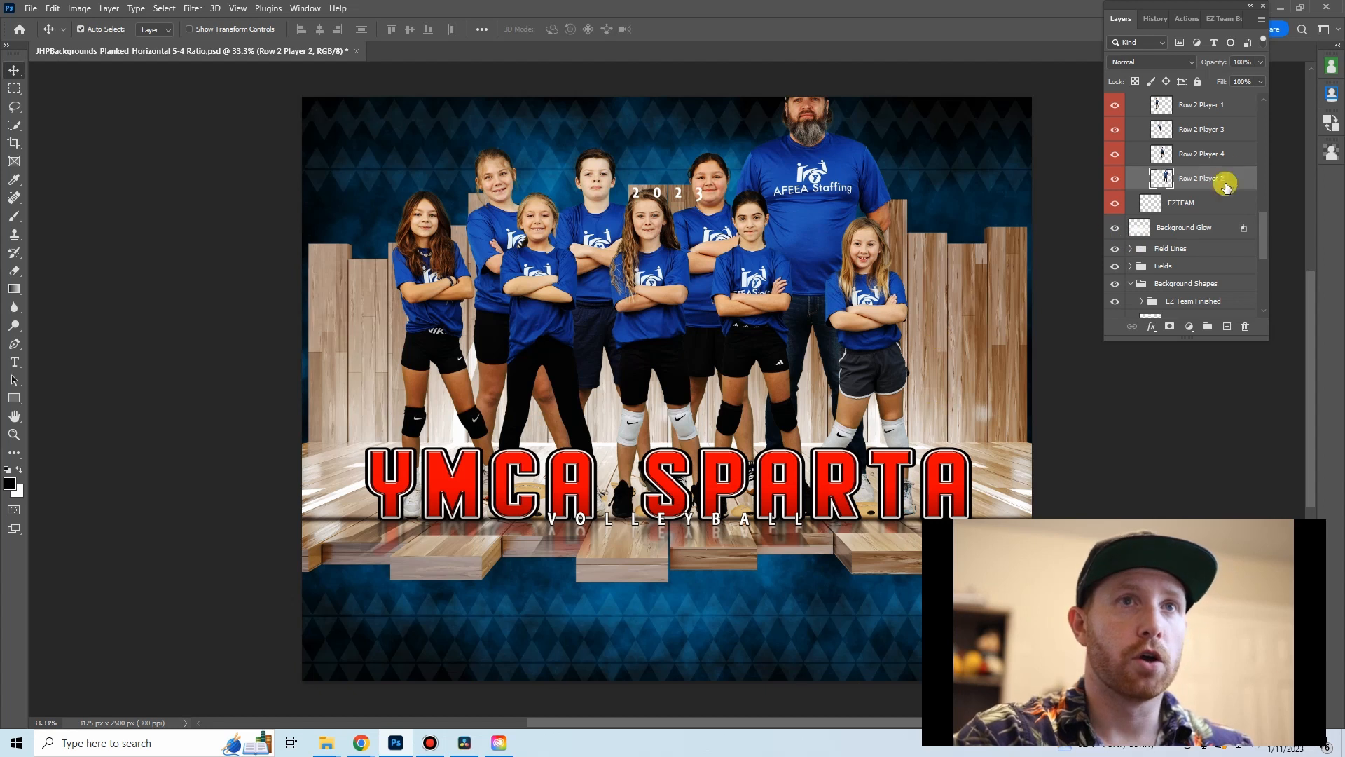
- Nudge Row 2 Players 1, 3 and 4 slightly left, and place the 2023 text on the center plank below the title
scroll(1196, 214, "up", 5)
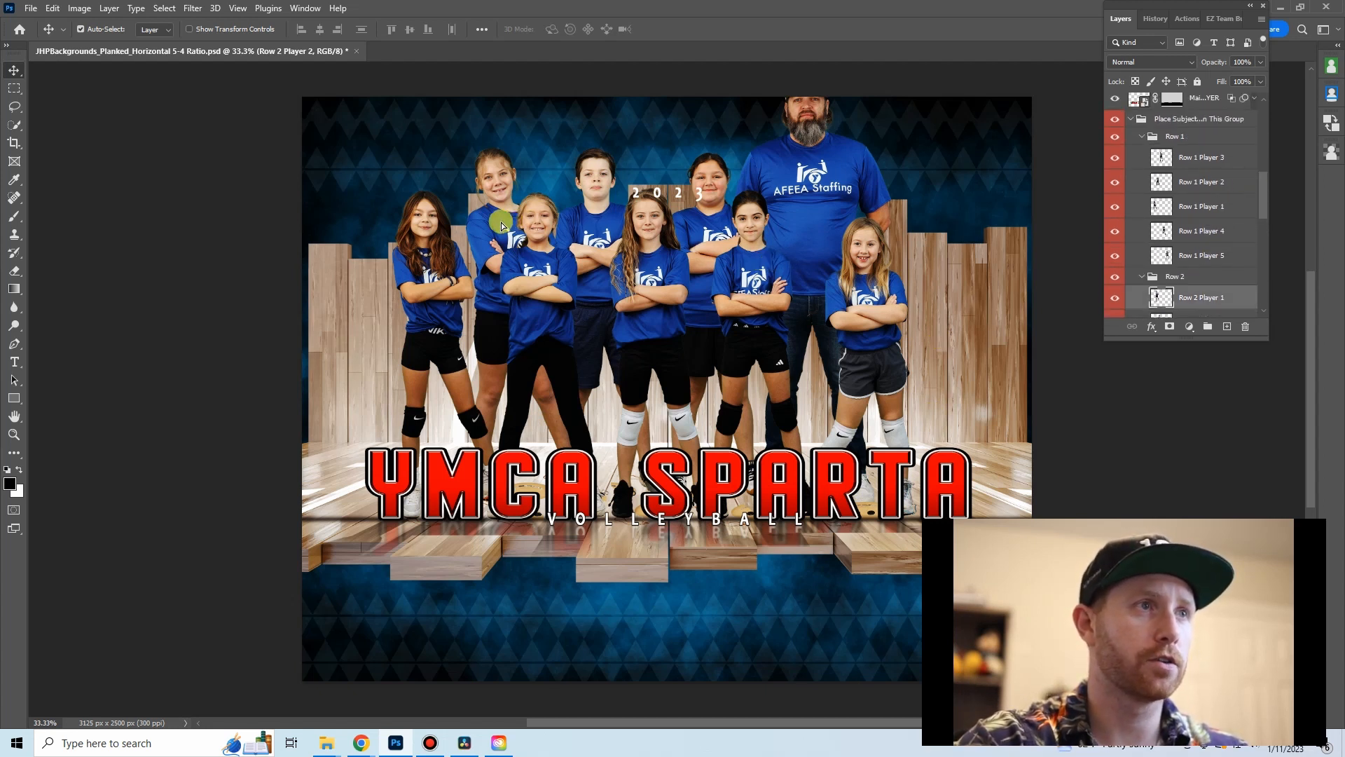
left_click_drag(505, 225, 484, 209)
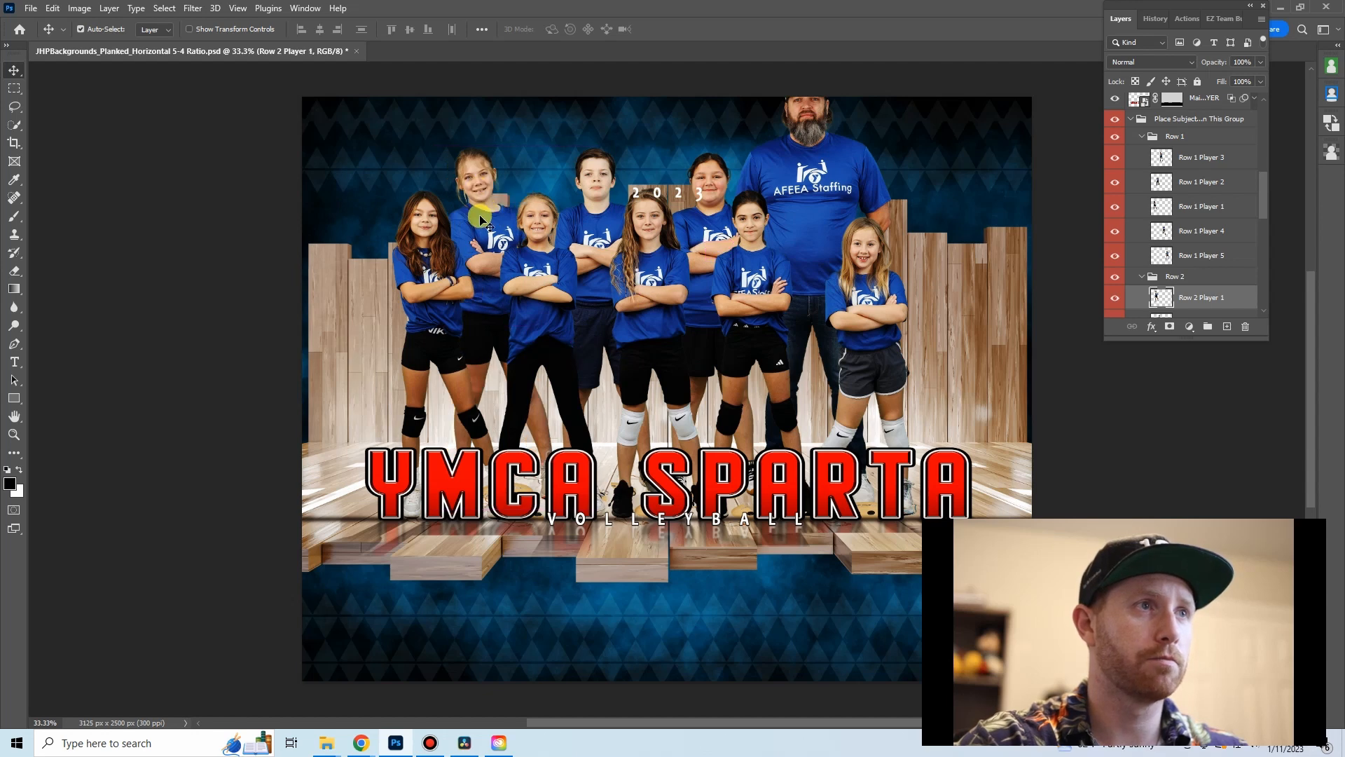
left_click_drag(601, 216, 597, 215)
left_click_drag(694, 231, 653, 576)
- Select the Place Subject group that holds both player rows
scroll(1231, 204, "up", 1)
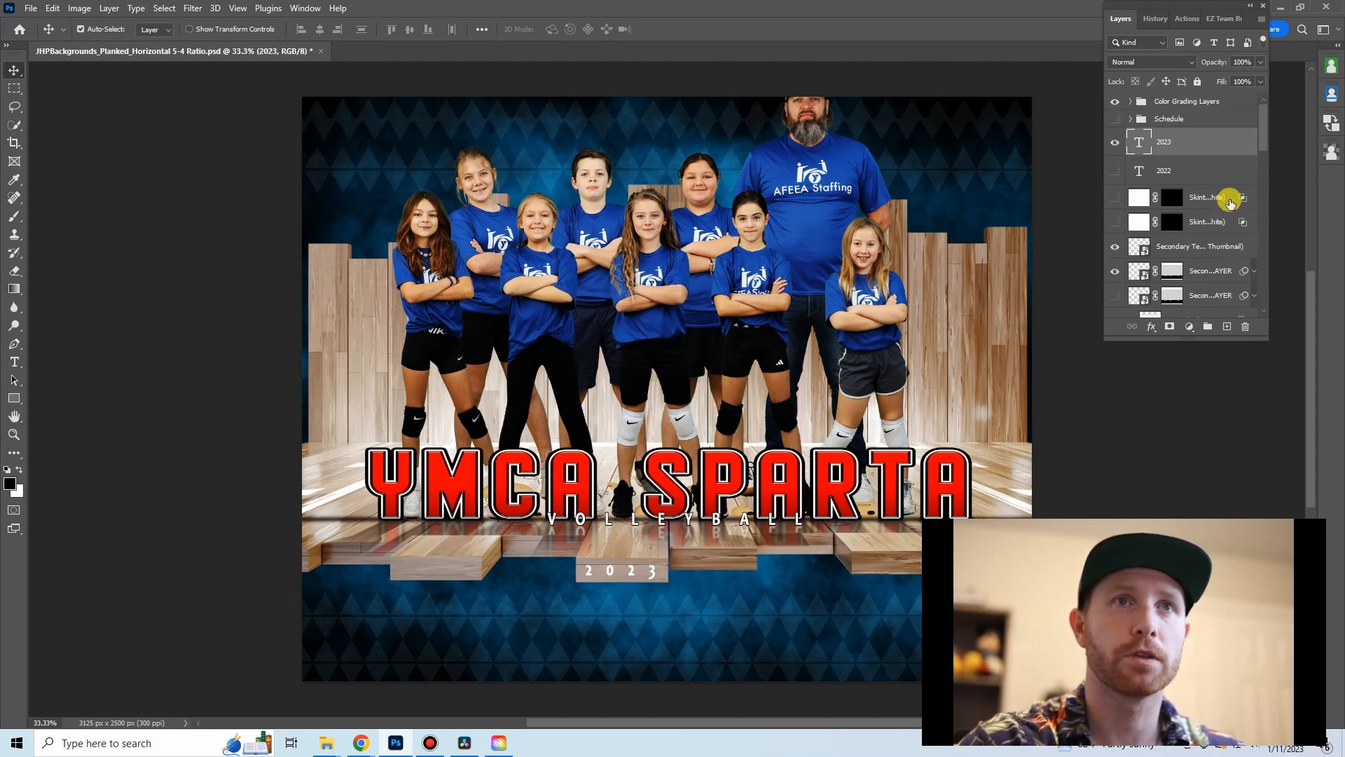
left_click(847, 221)
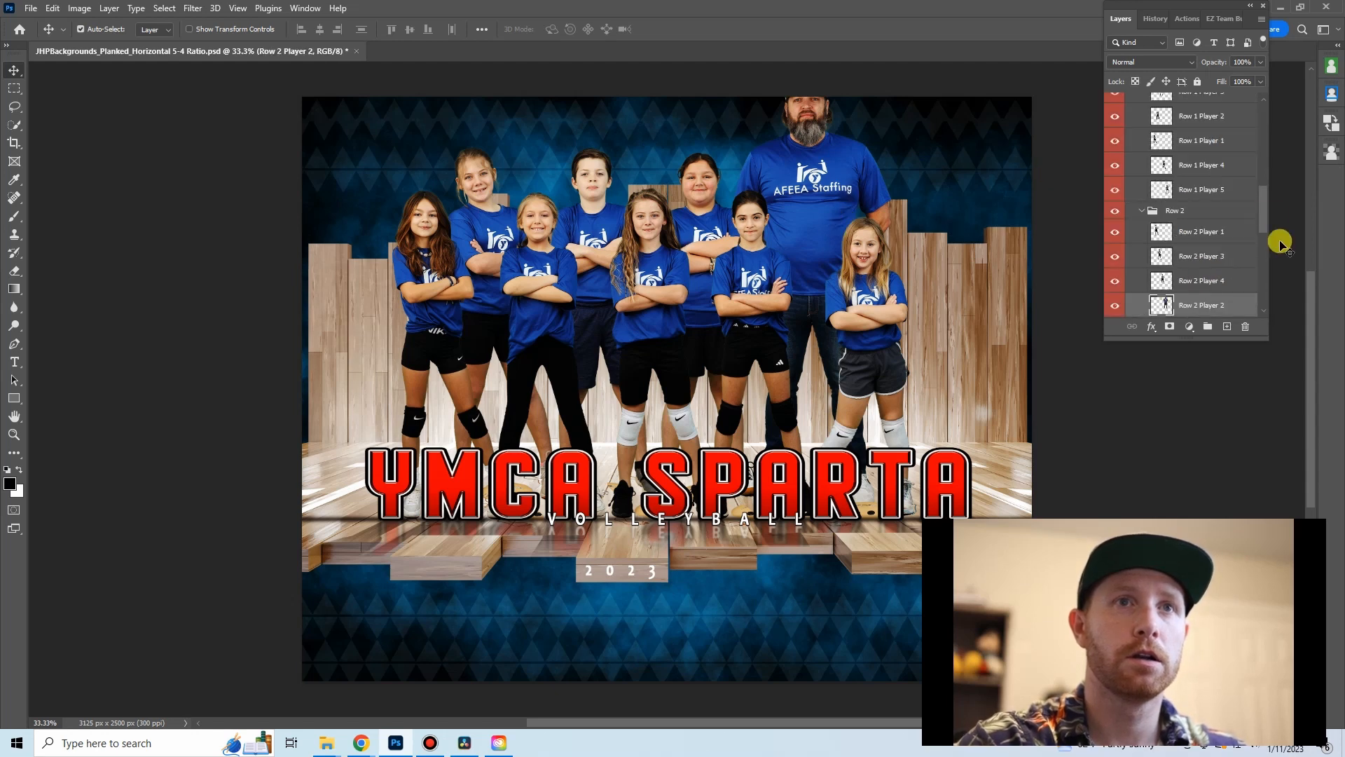
scroll(1235, 223, "up", 3)
left_click(1211, 184)
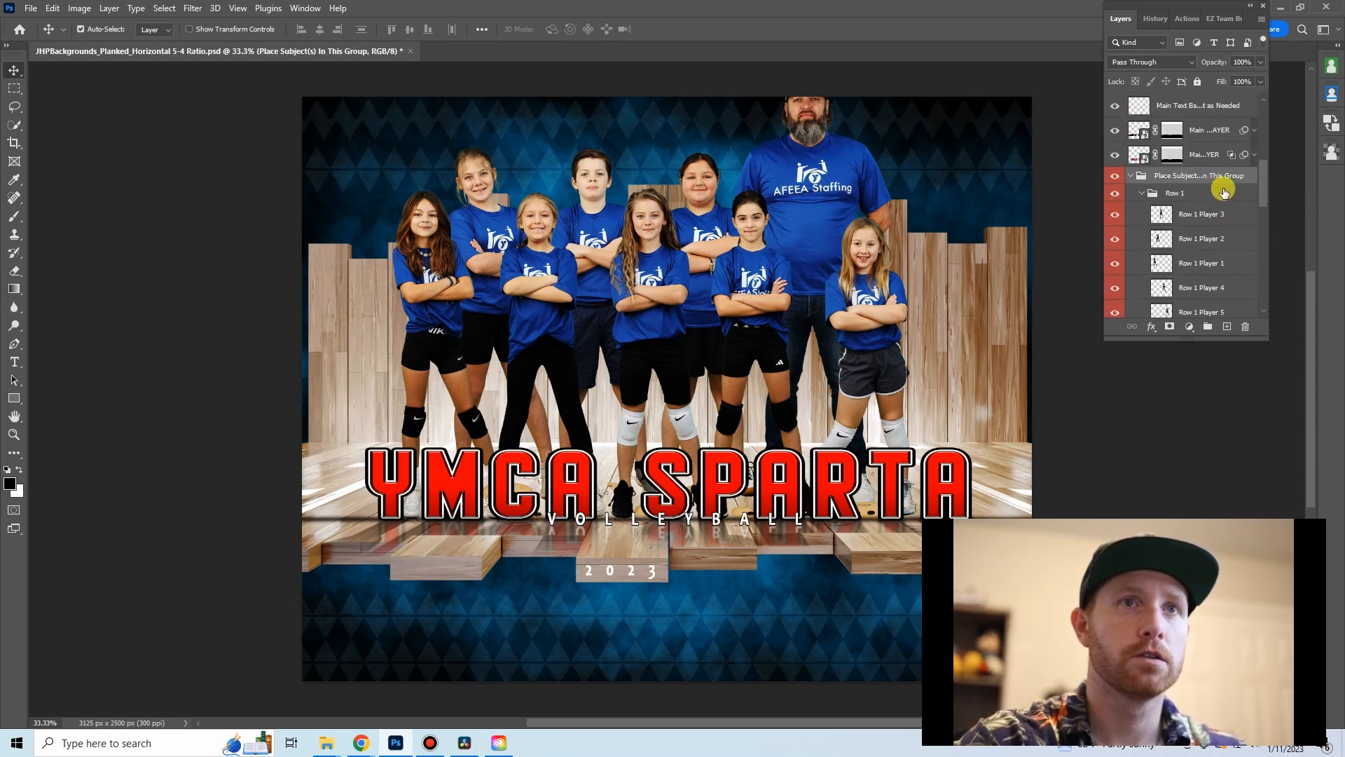
key("ctrl+t")
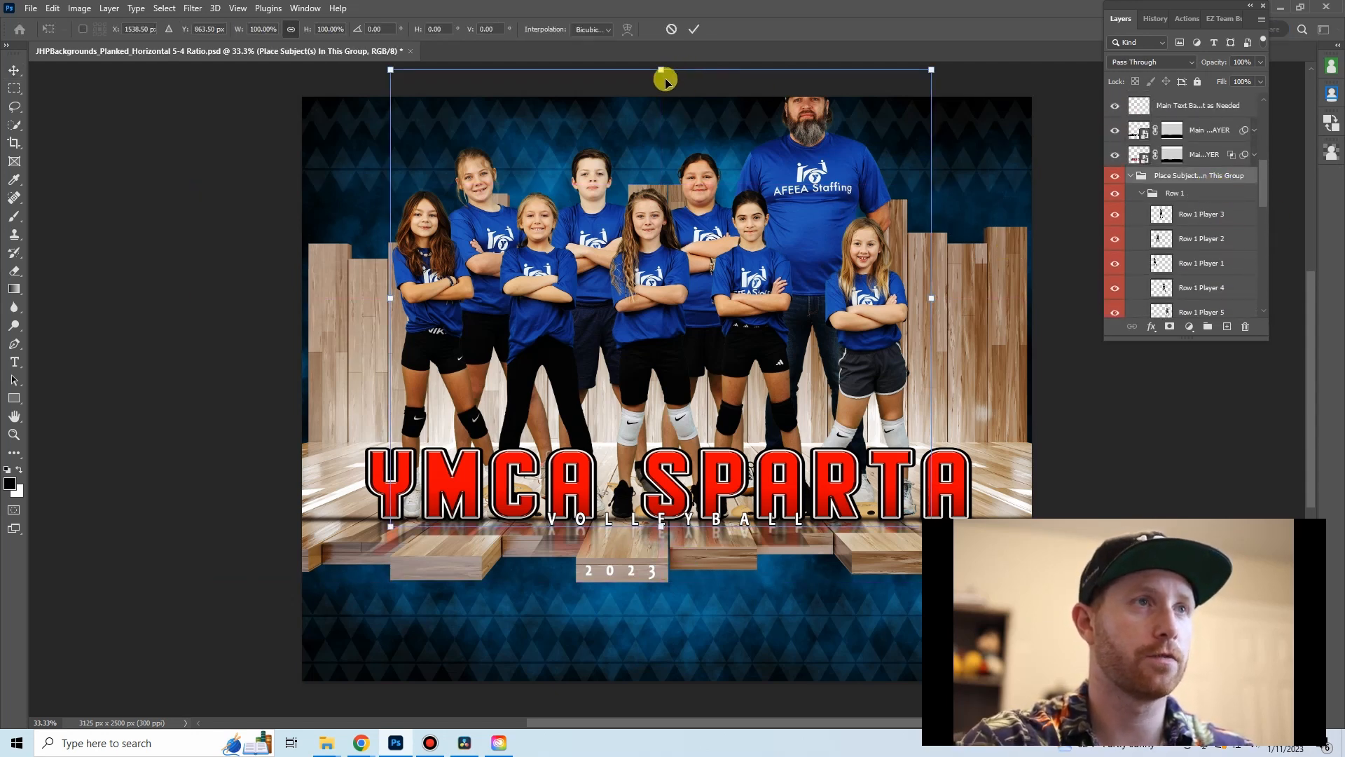
left_click_drag(660, 73, 661, 87)
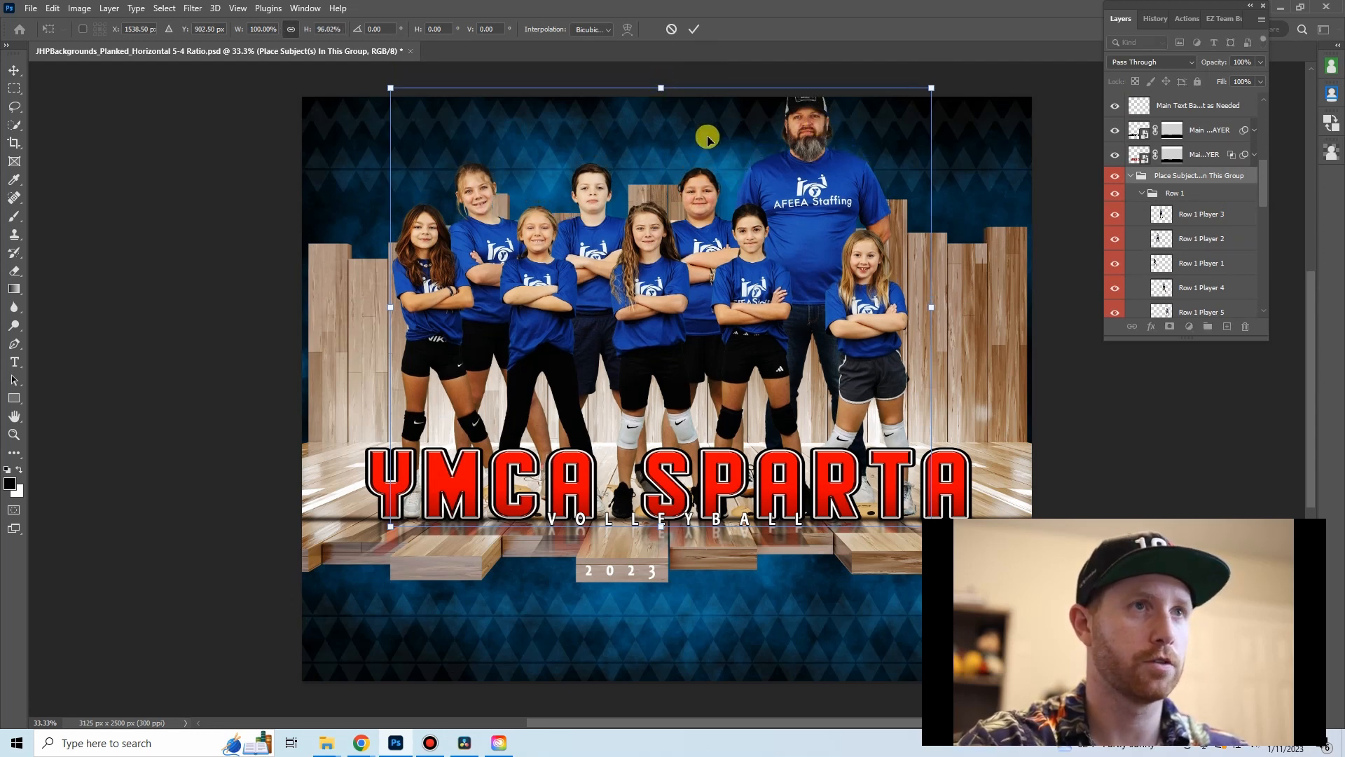
left_click_drag(661, 90, 689, 237)
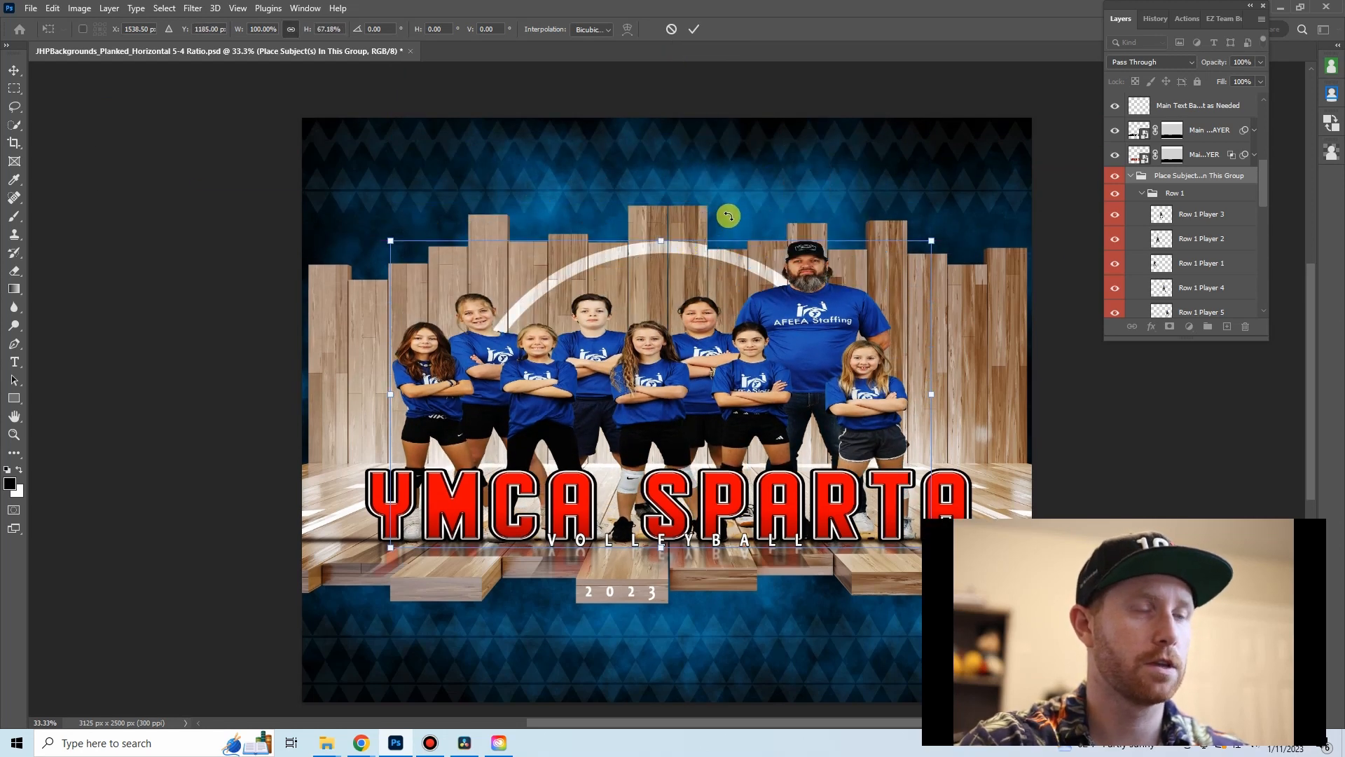
key("Escape")
- Scale the whole Place Subject group proportionally about its horizontal center to about 81%, keeping the feet on the floor
key("ctrl+t")
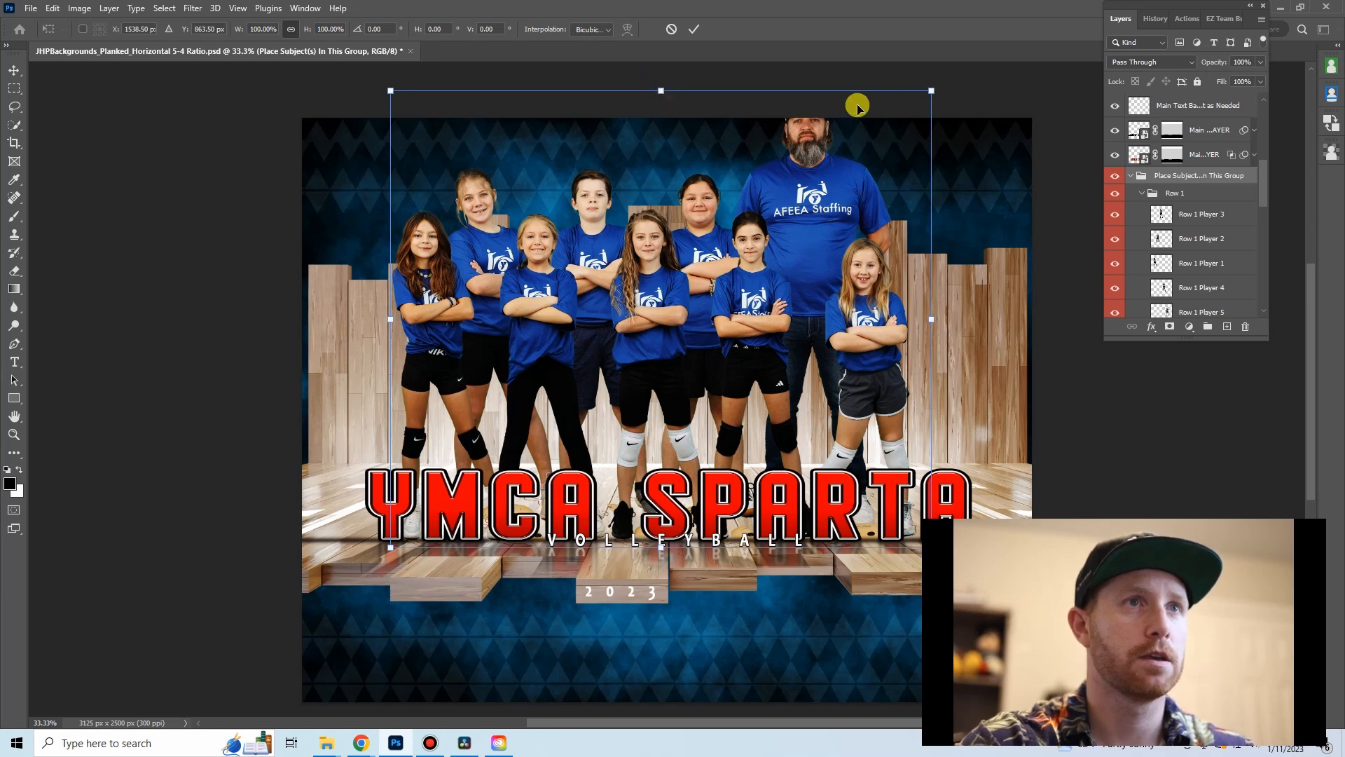
left_click_drag(663, 97, 656, 172)
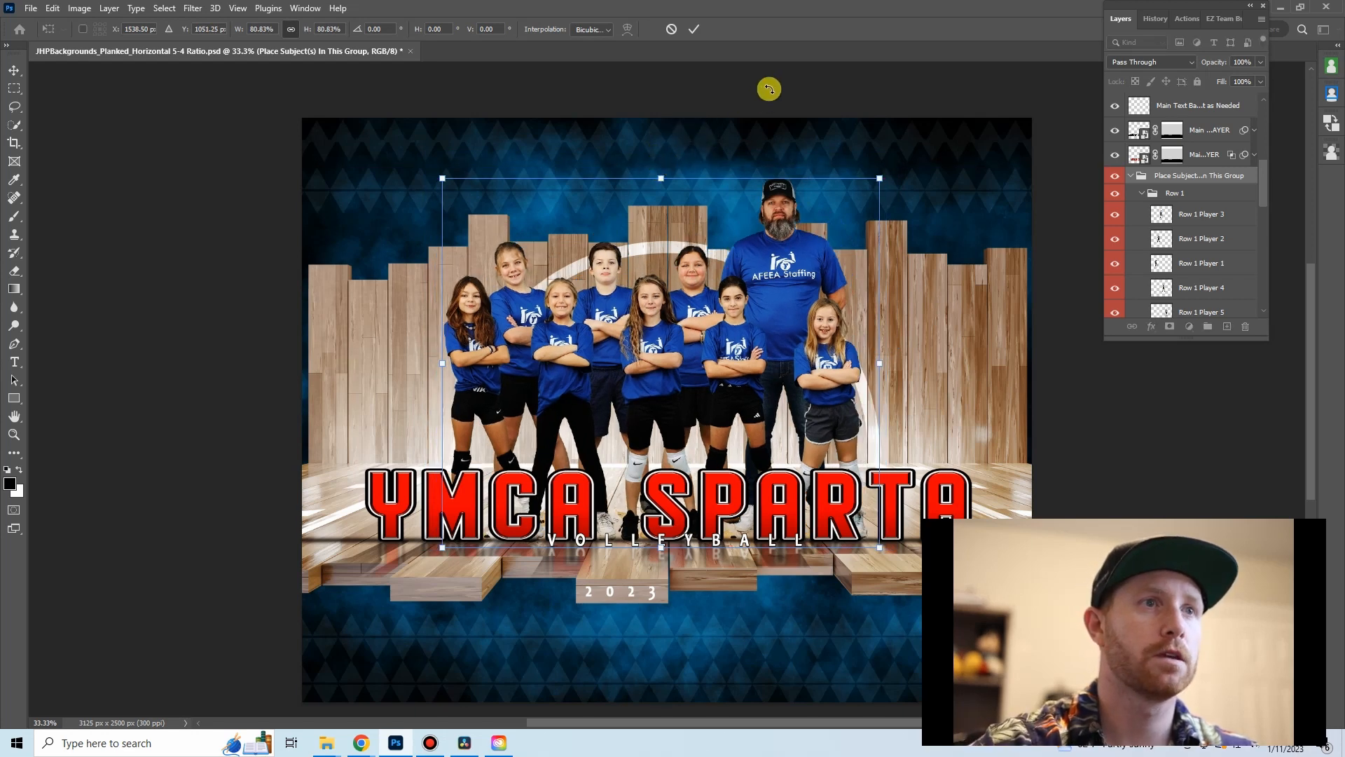
key("Return")
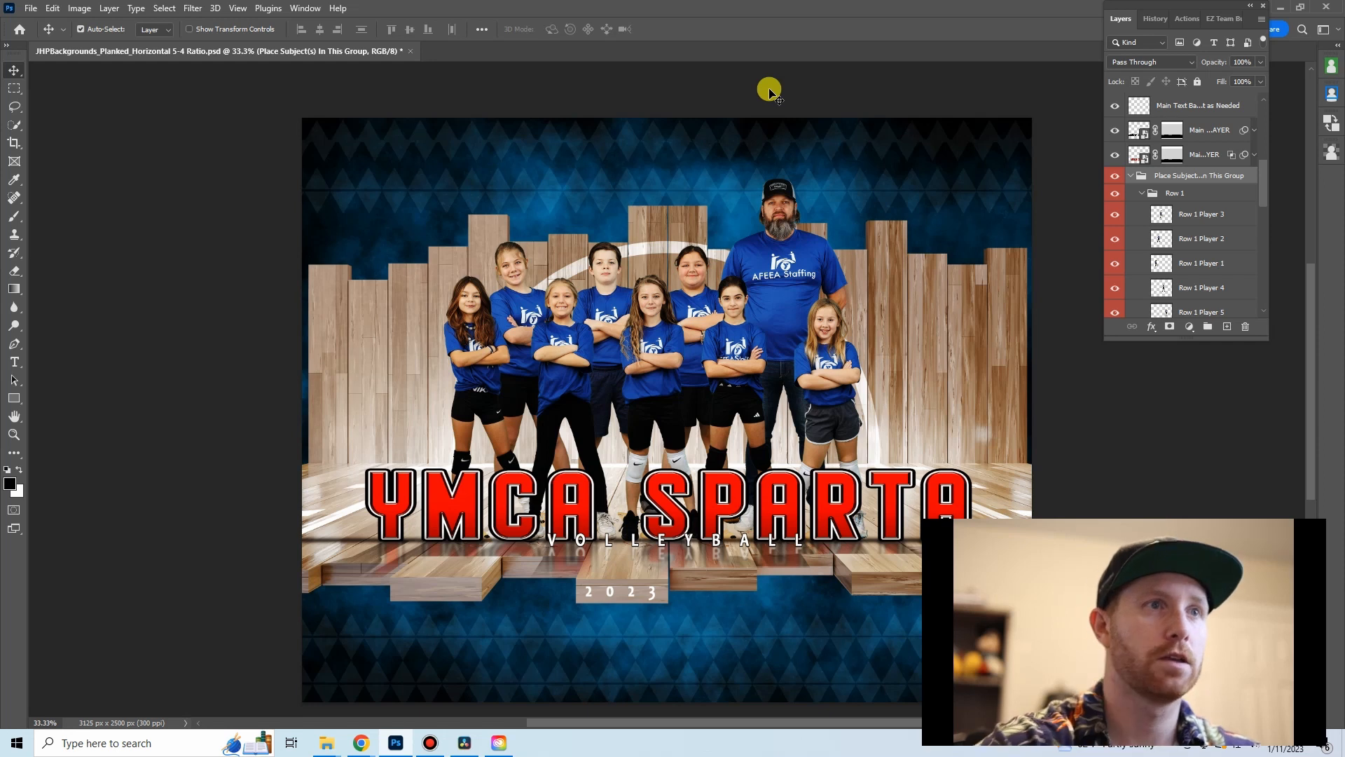
- Nudge Row 1 Player 4, Row 2 Player 4 and the coach slightly to the right to even out the spacing
left_click(748, 370)
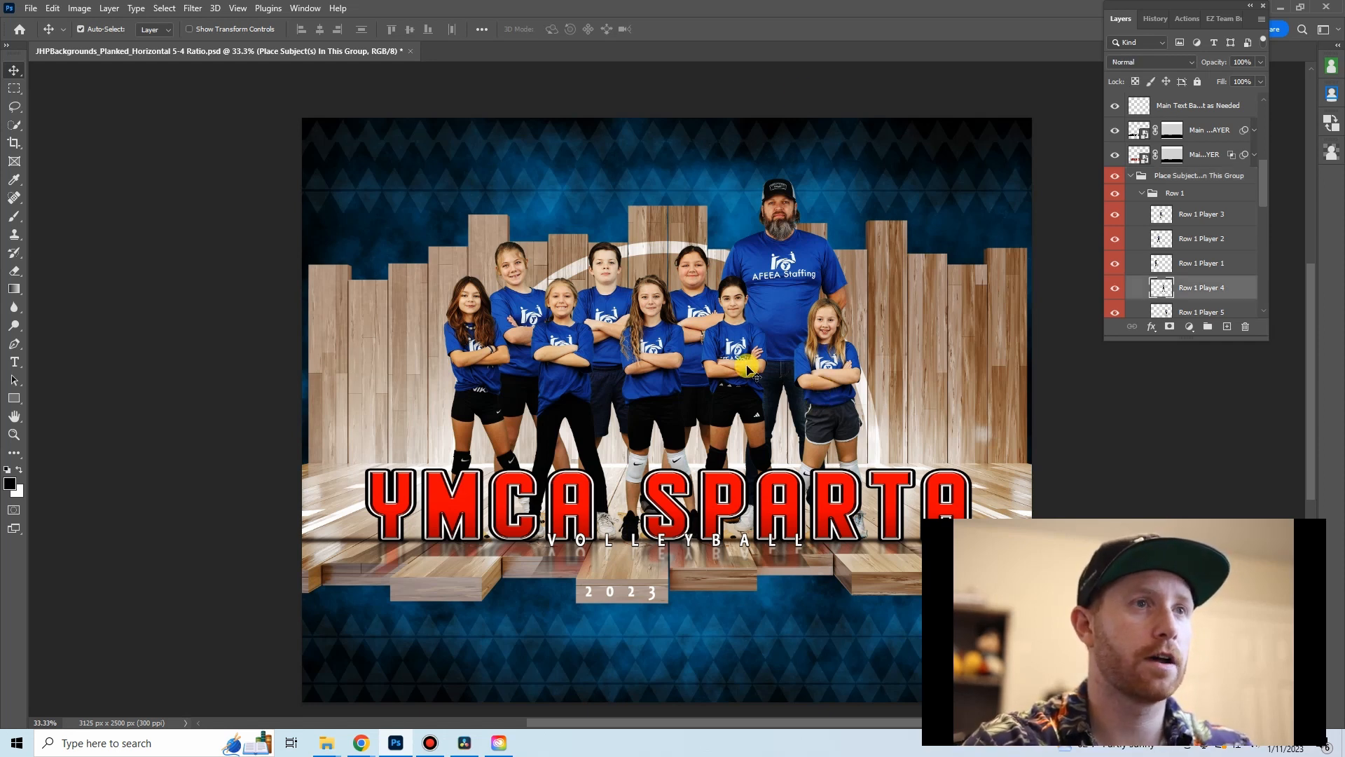
left_click(699, 322)
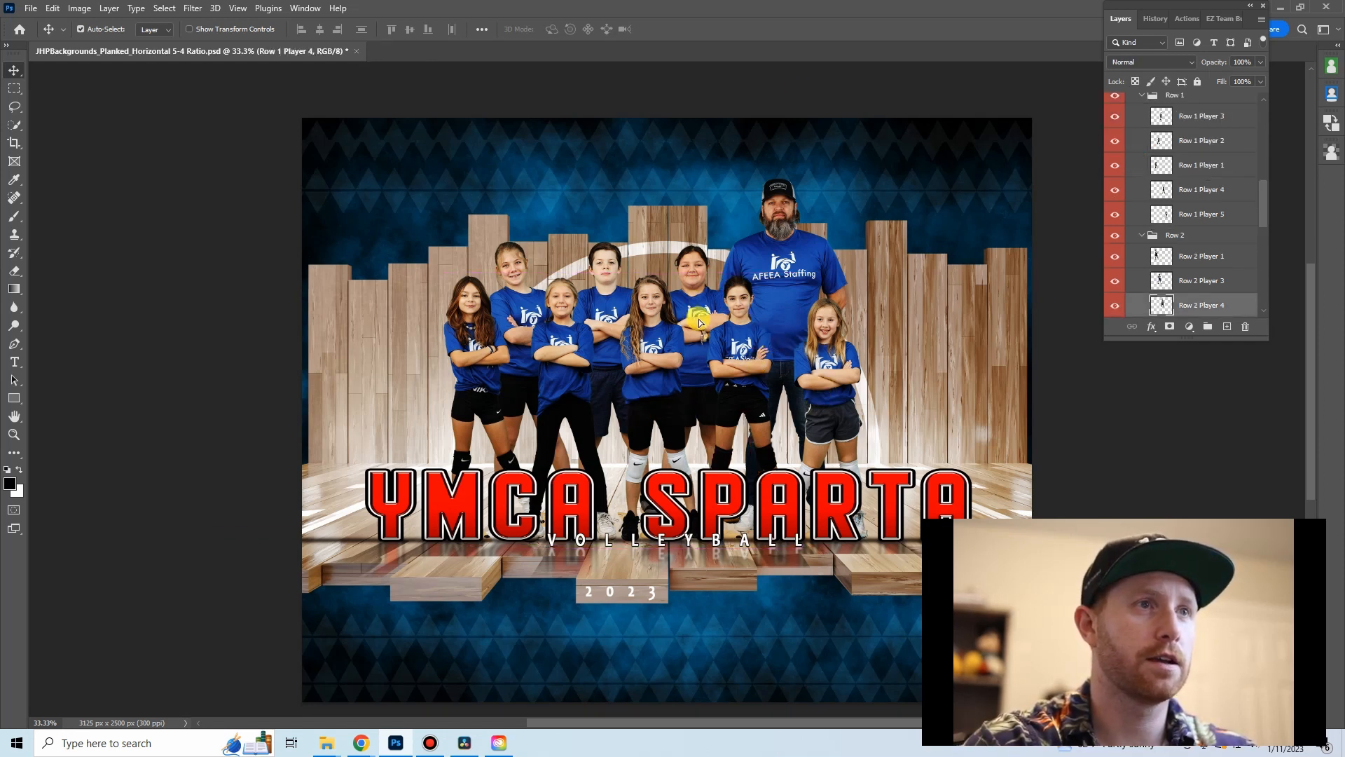
left_click_drag(791, 294, 799, 294)
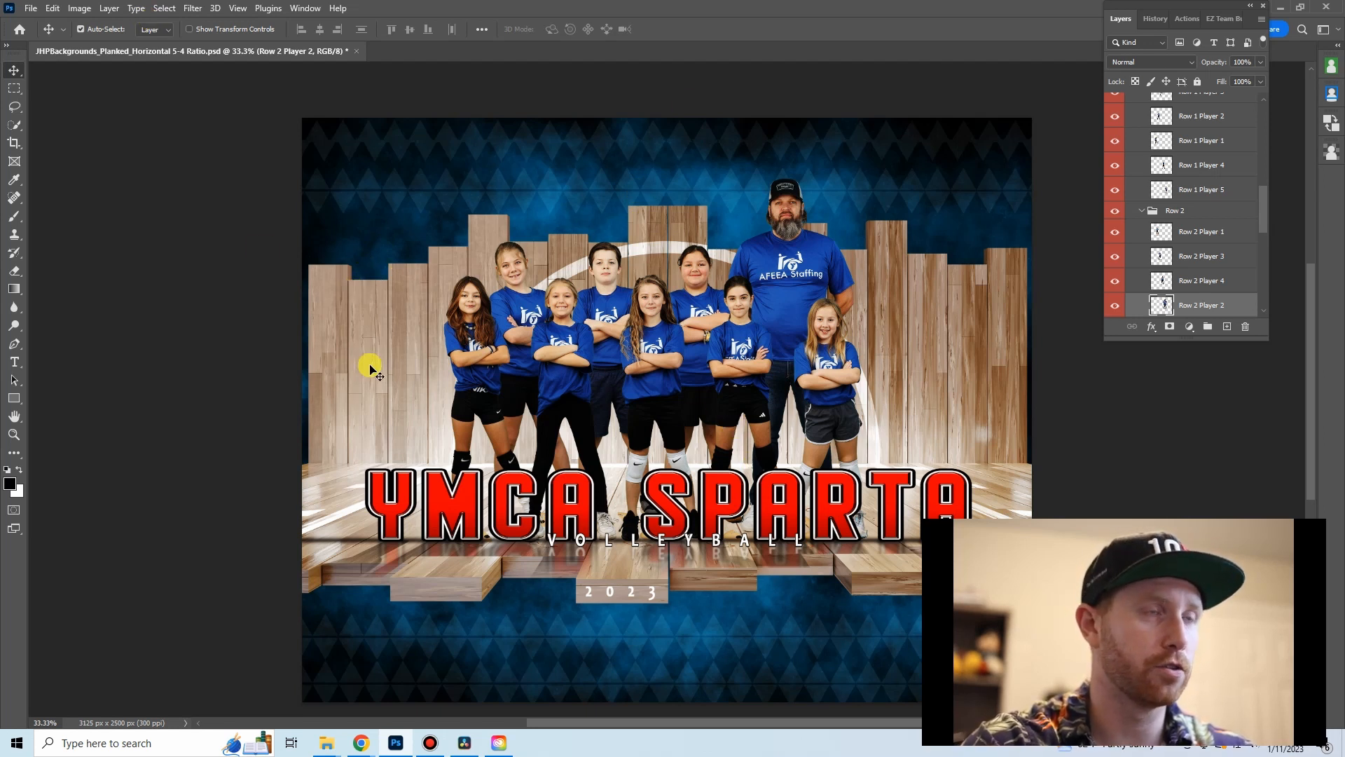
- Preview a crop of the team composite with the 5:7 ratio preset, swapped to a horizontal 7:5
key("c")
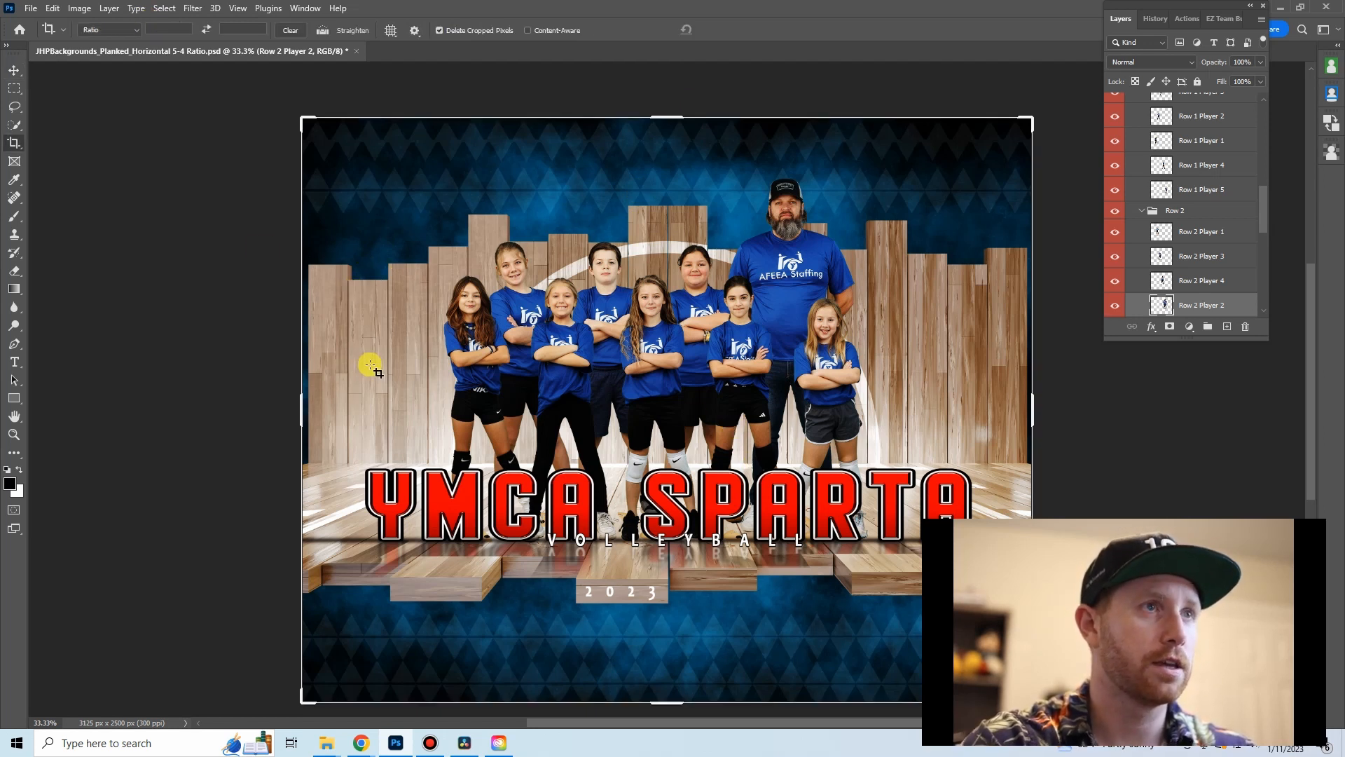
left_click(123, 31)
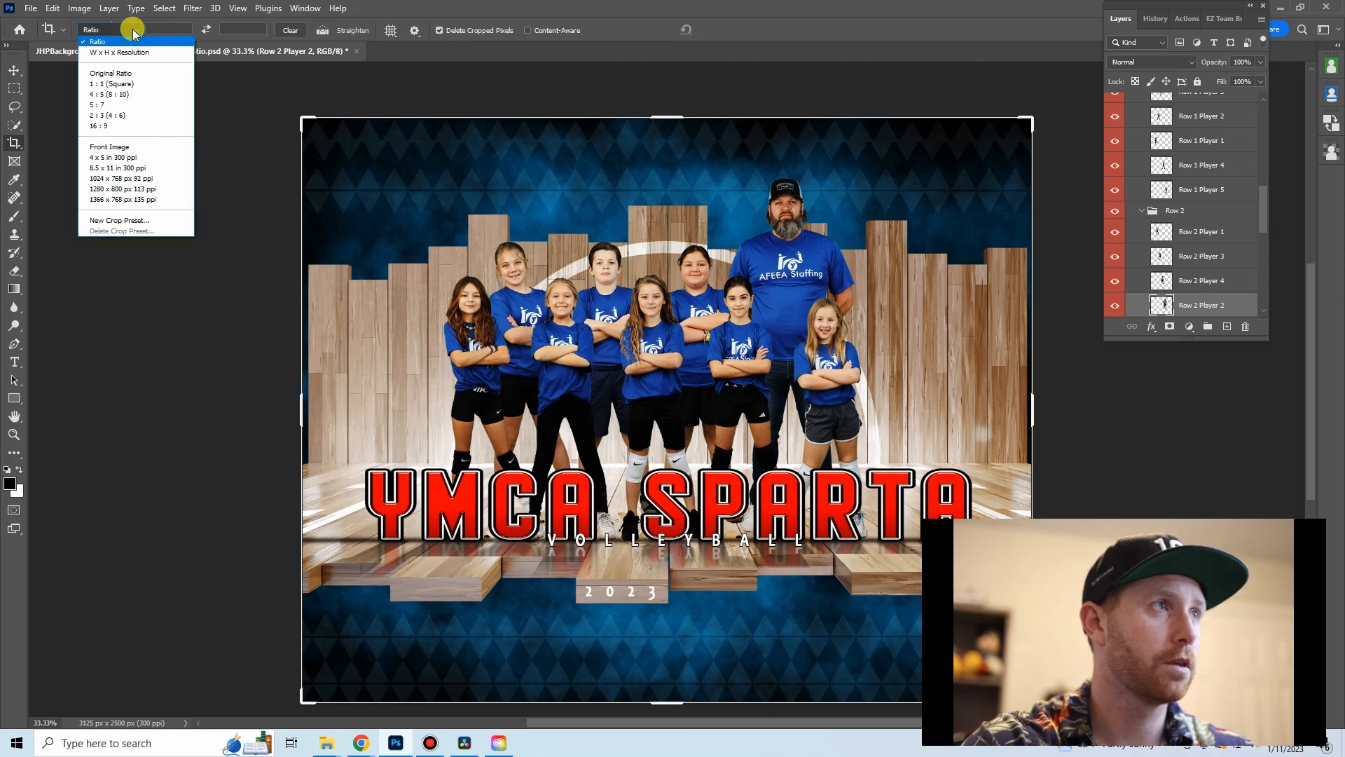
left_click(117, 106)
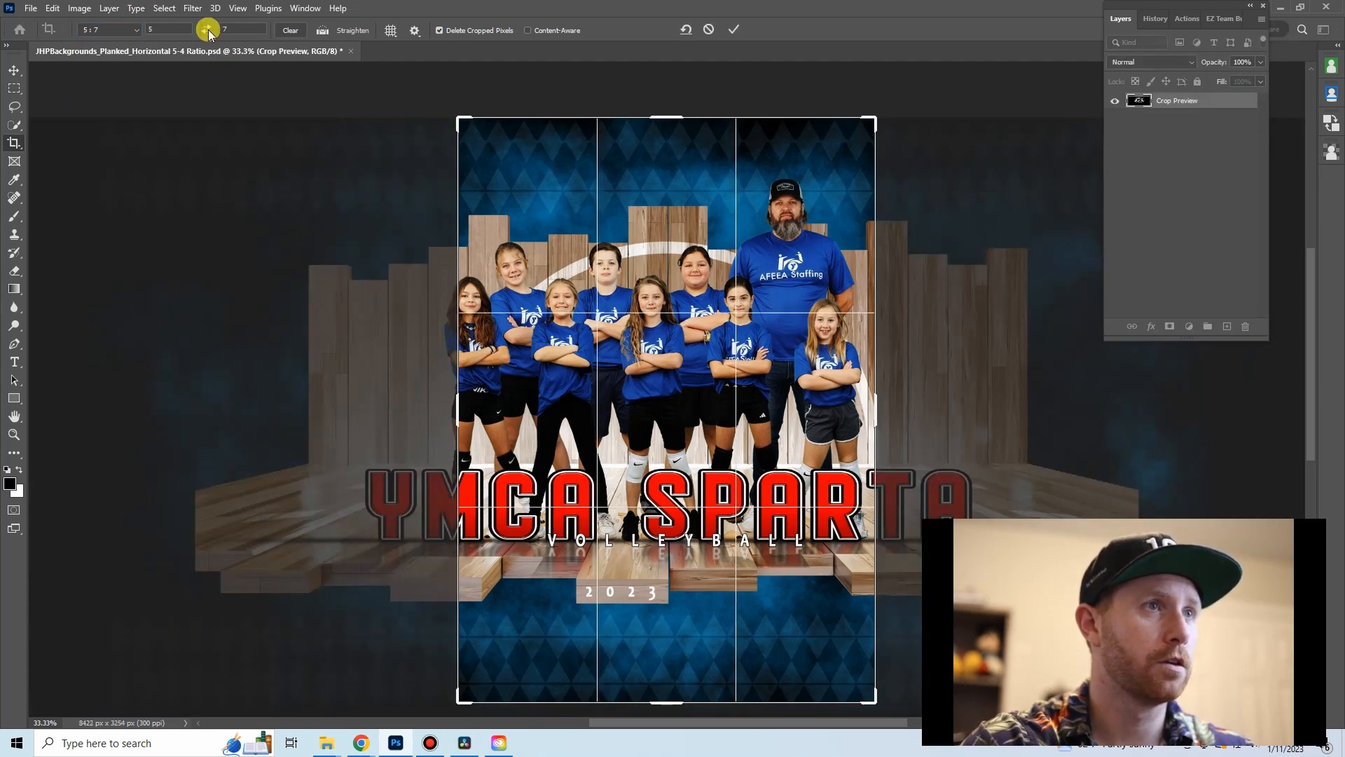
left_click(207, 31)
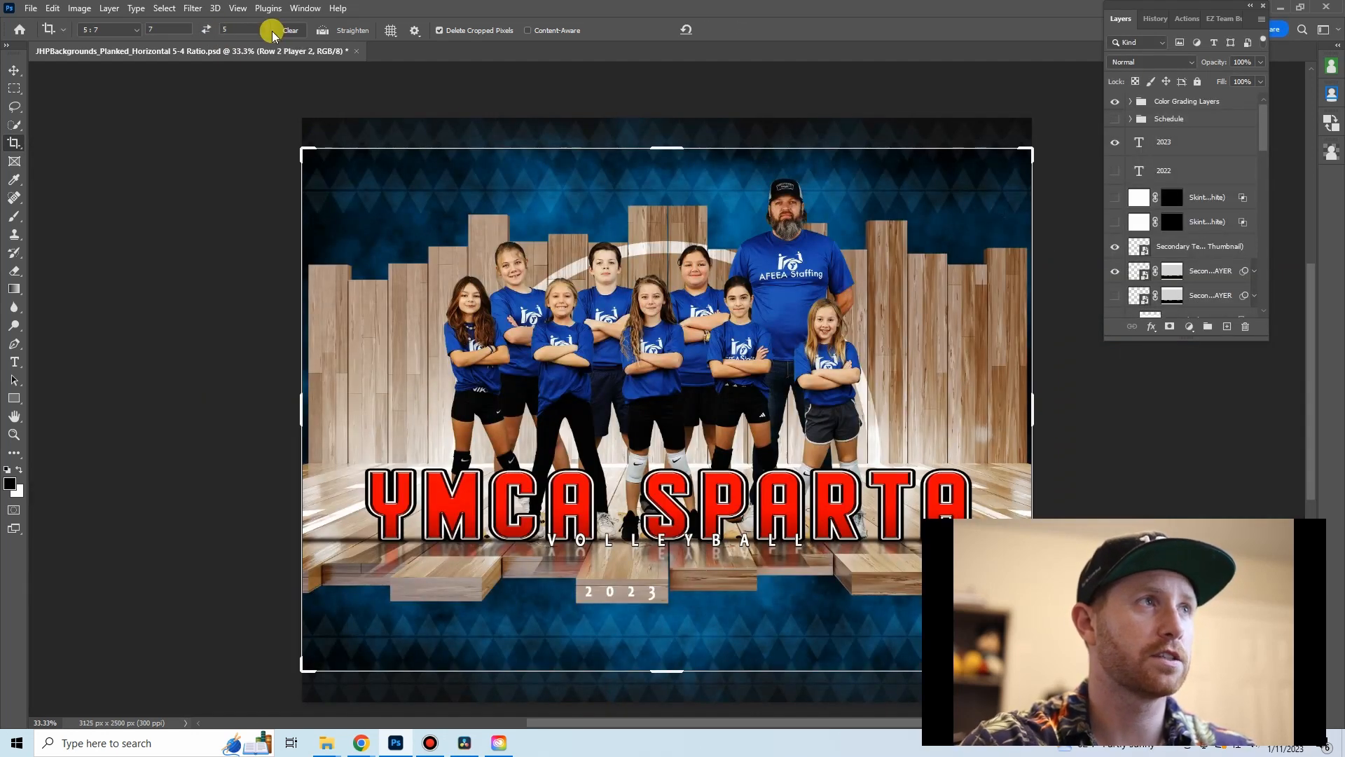
- Show the rulers, place horizontal guides on the upper and lower edges of the 7:5 crop frame, and leave the crop unapplied
left_click(242, 8)
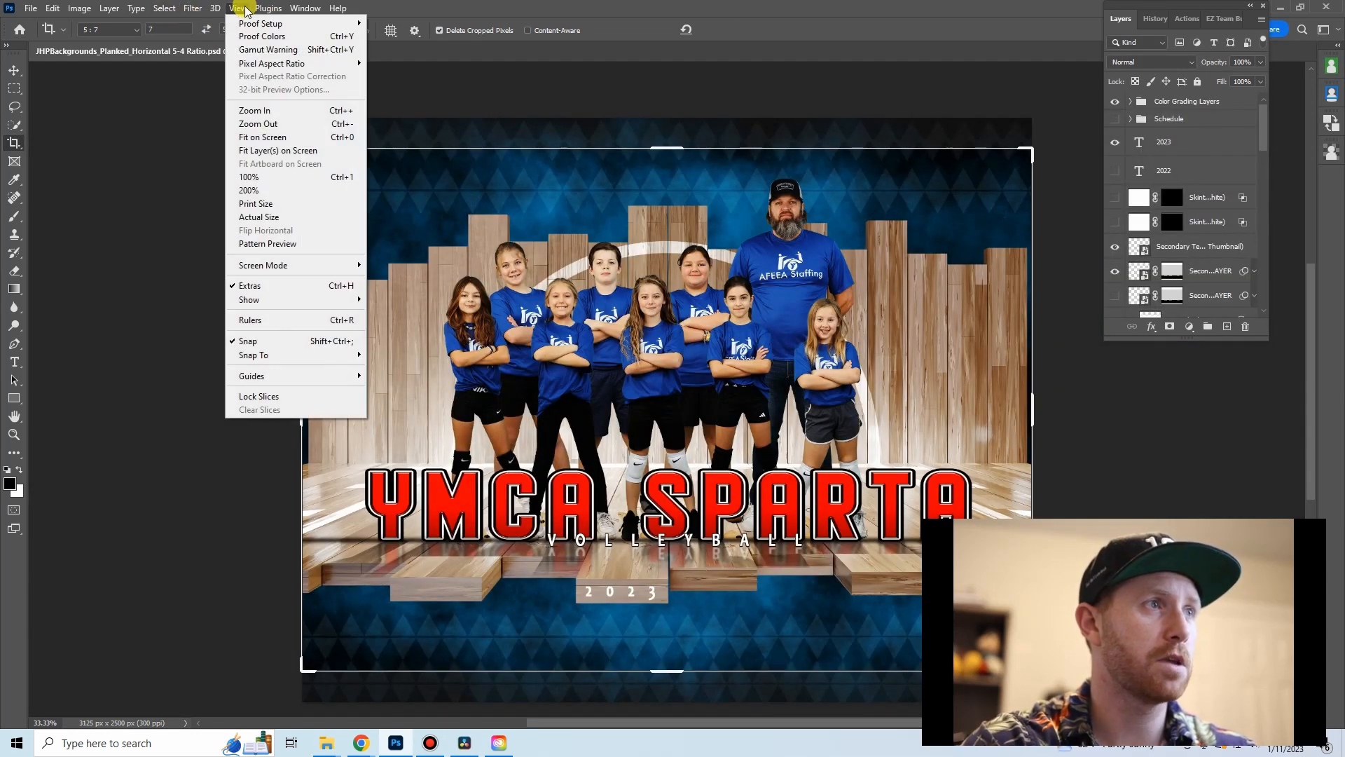
left_click(274, 317)
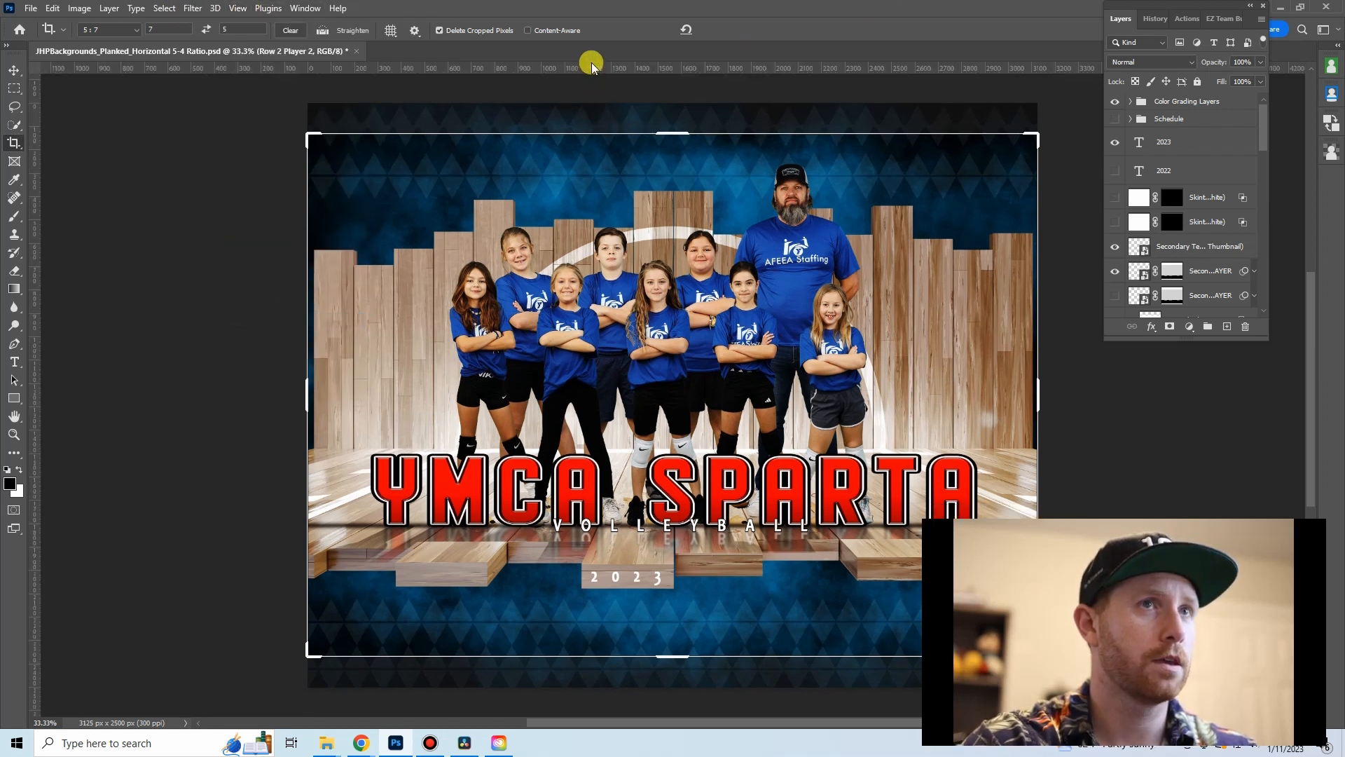
left_click_drag(590, 61, 603, 133)
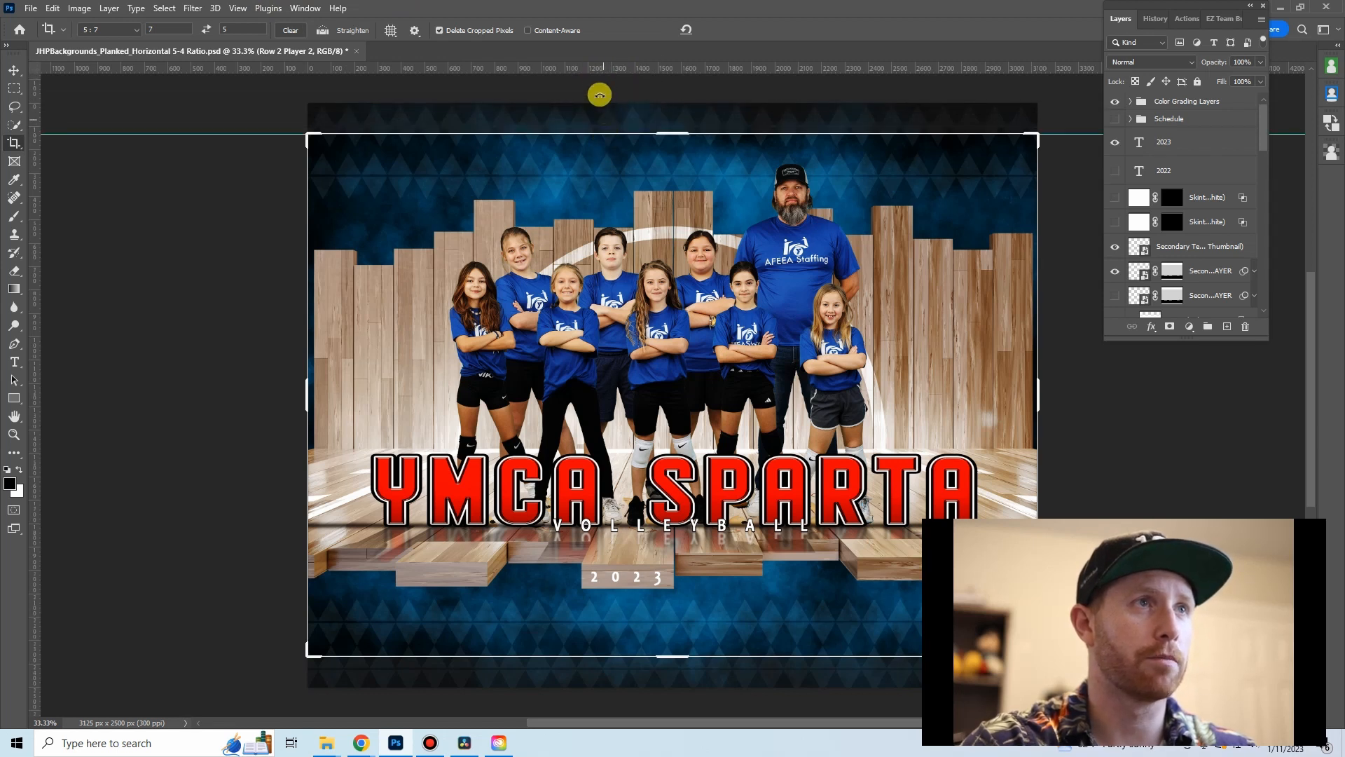
left_click_drag(594, 66, 639, 655)
key("Escape")
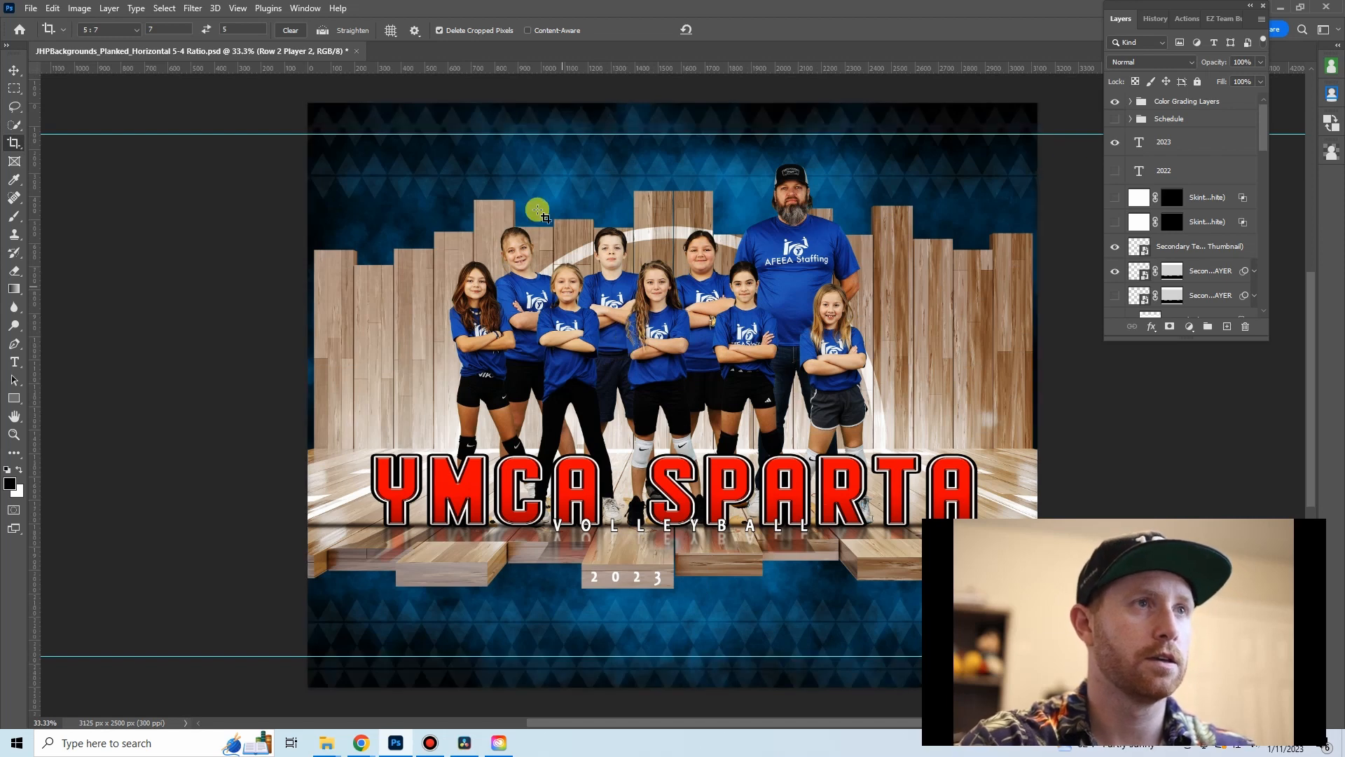
- Move the 2023 text from the center plank onto the front plank to its left
key("v")
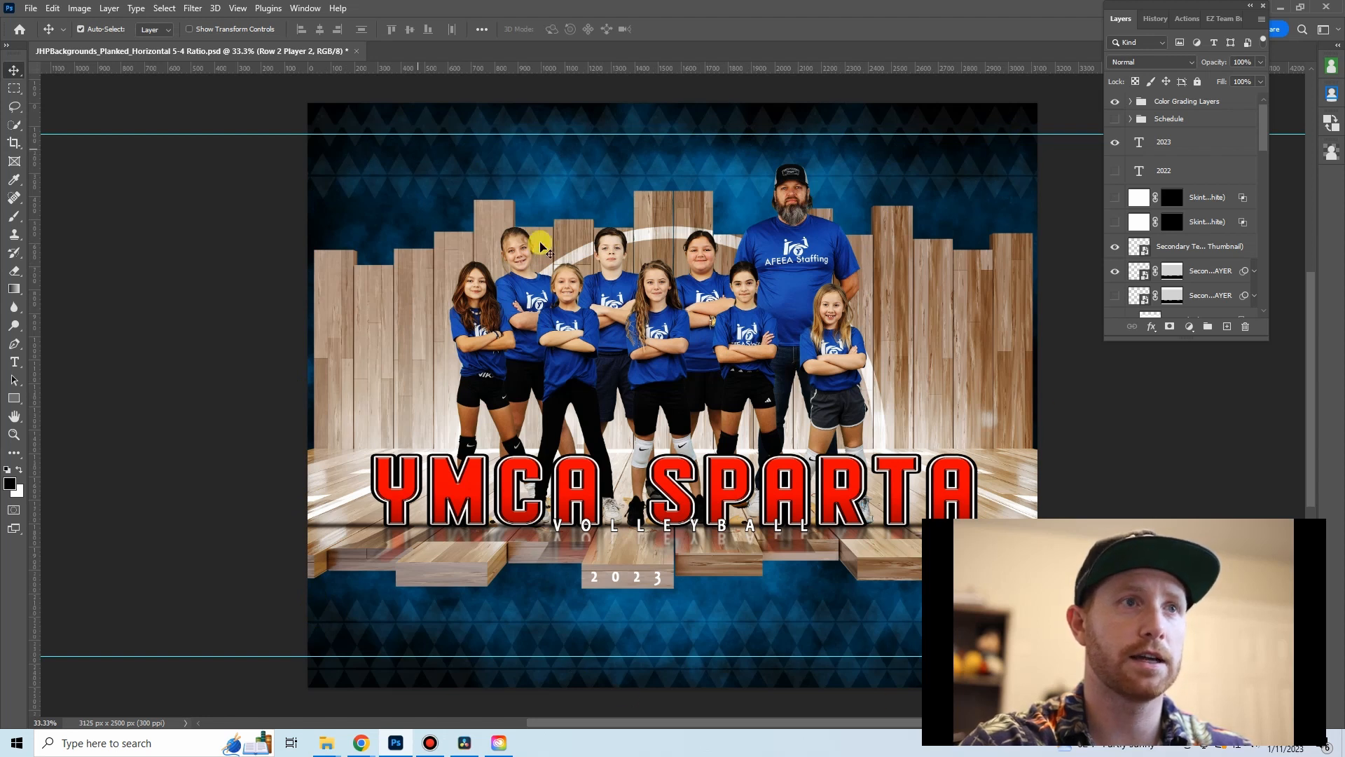
left_click_drag(724, 365, 590, 371)
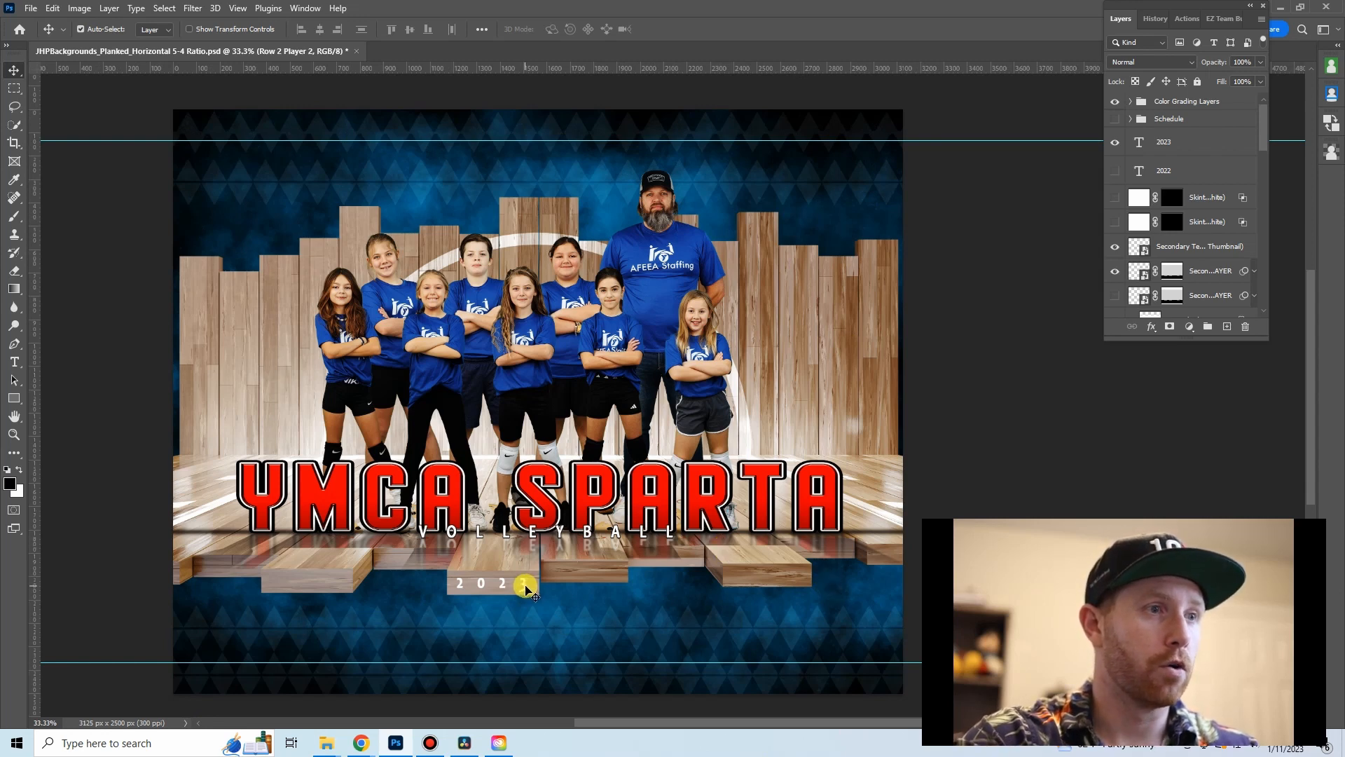
left_click_drag(524, 586, 341, 586)
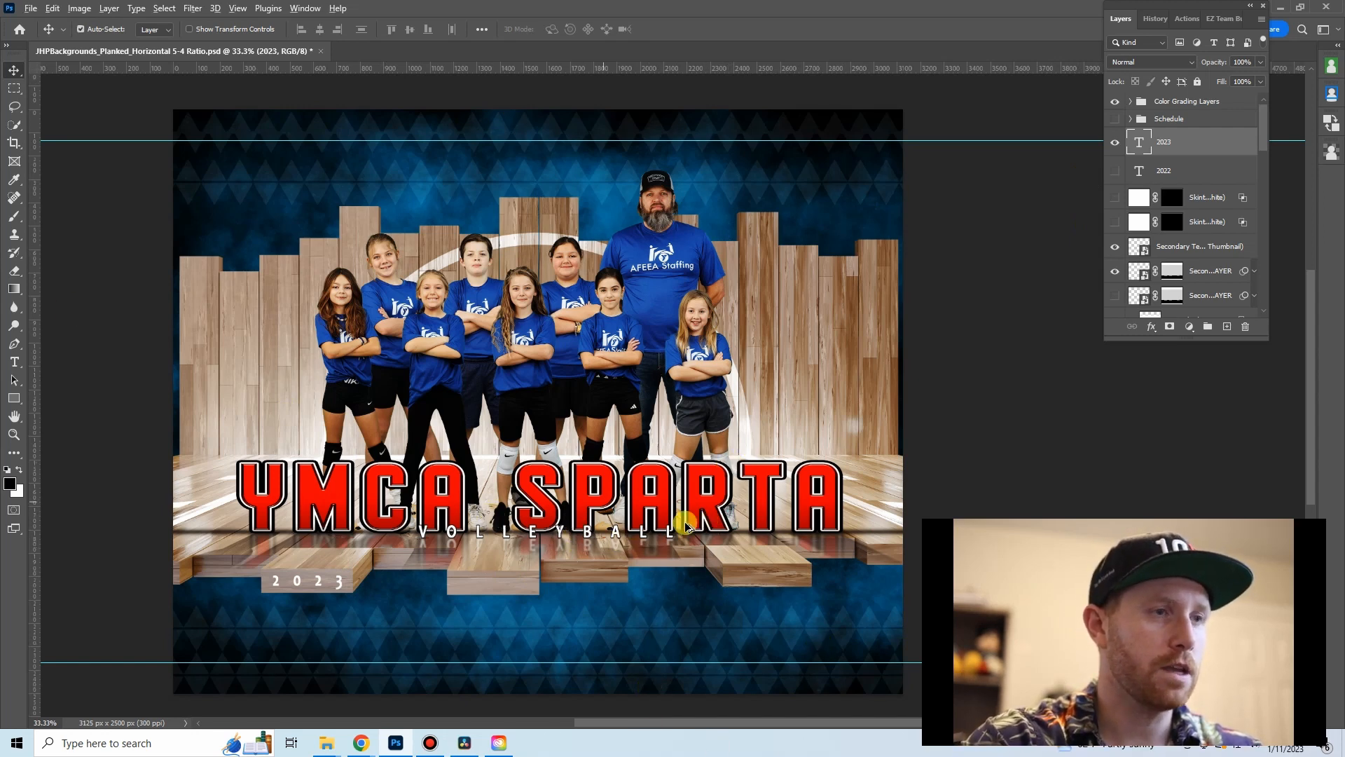
- Select the Row 1 Player 5 layer and activate the Eraser for cleaning up the cutout's edges
scroll(766, 504, "up", 6)
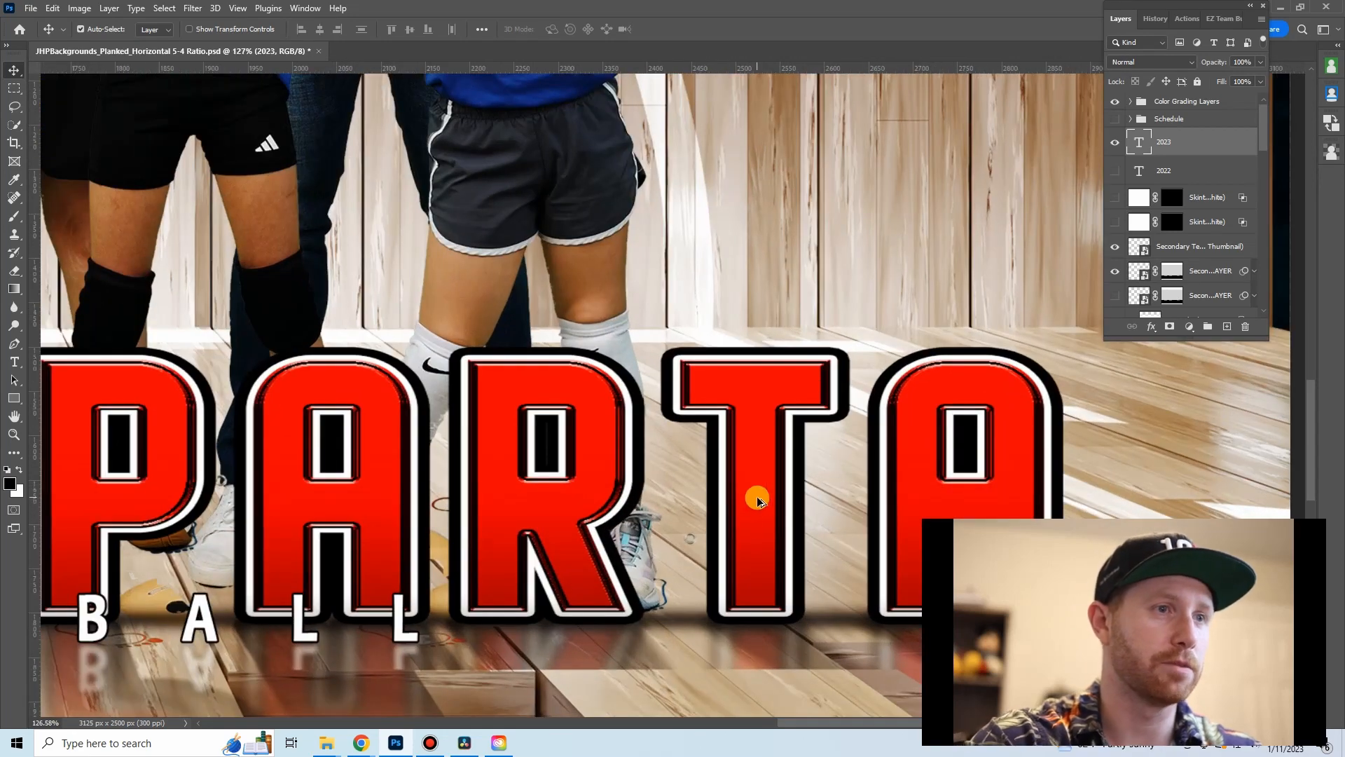
scroll(601, 466, "up", 1)
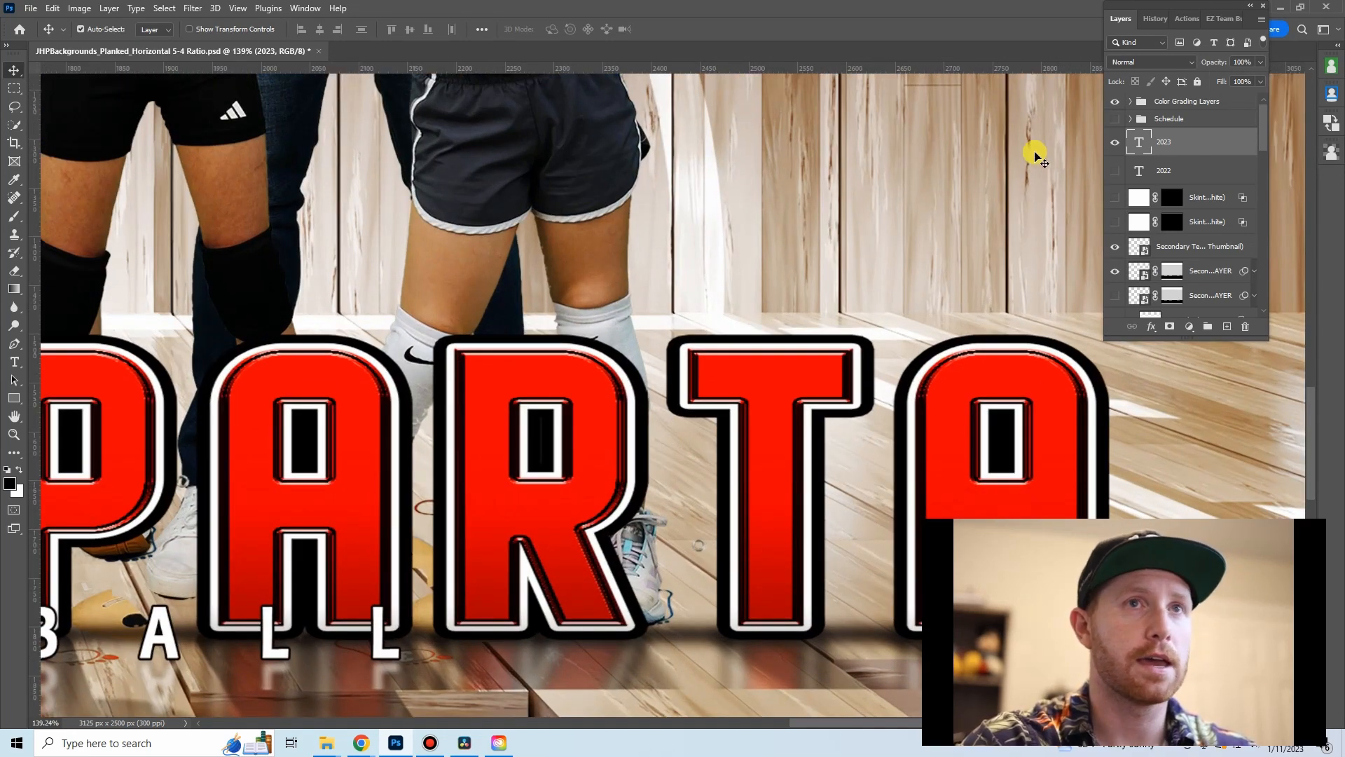
scroll(1154, 214, "down", 5)
left_click(590, 147)
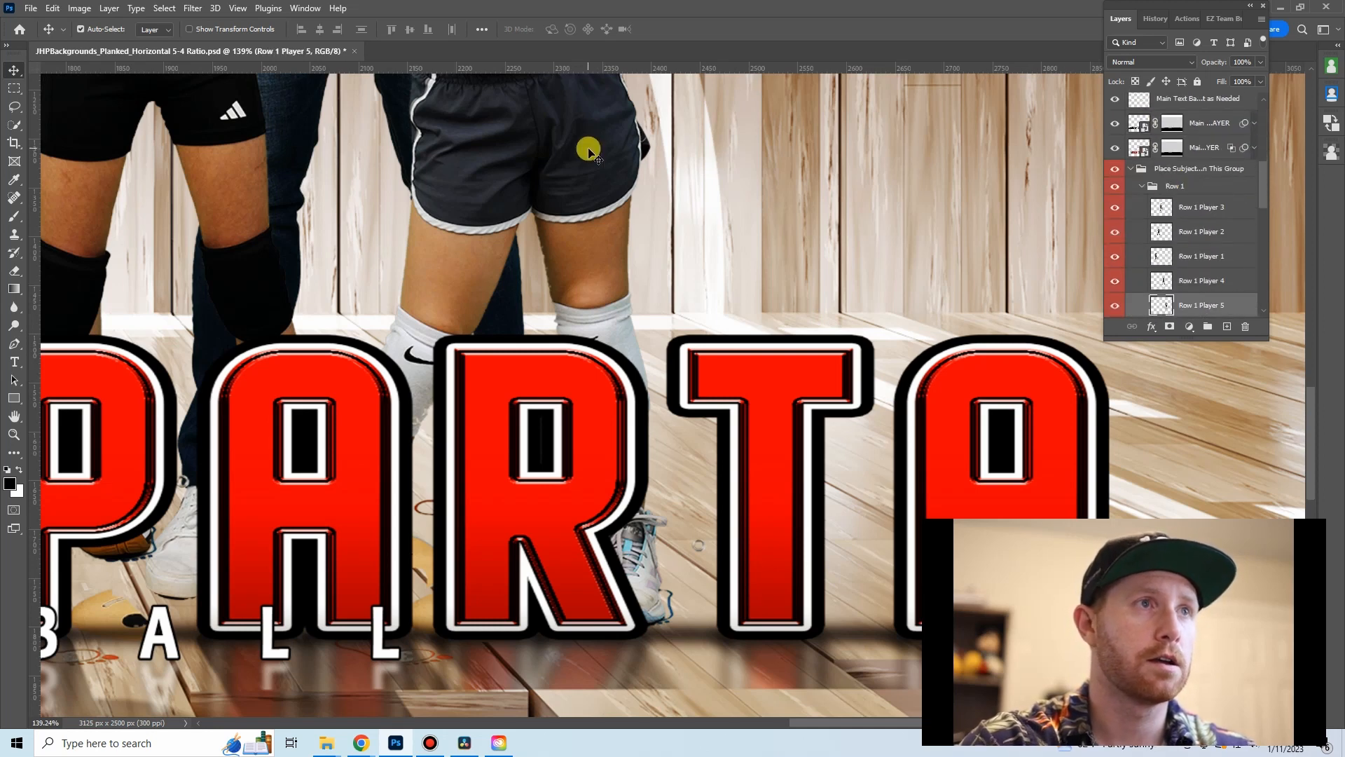
key("e")
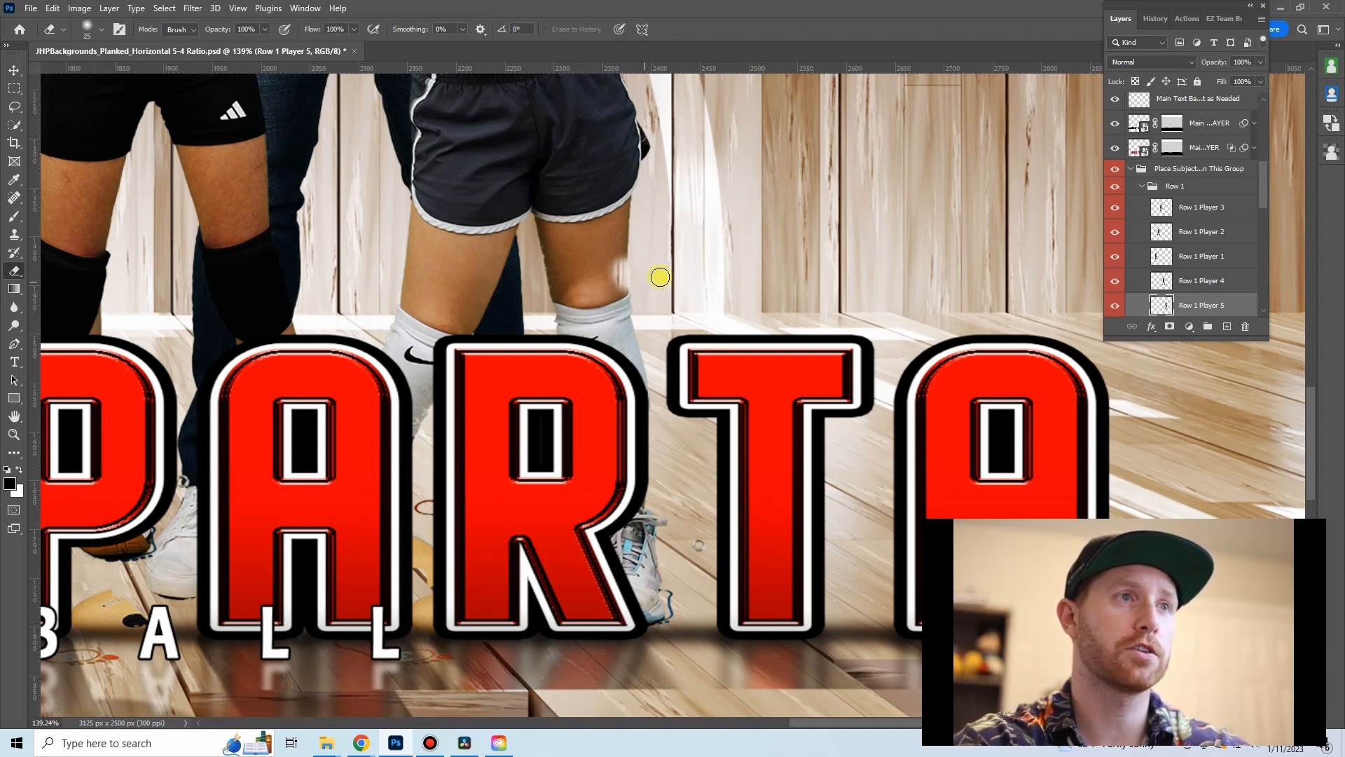
- Try erasing along the outer edge of Row 1 Player 5's leg with brush sizes up to 175 px, and undo the strokes
left_click_drag(660, 276, 631, 239)
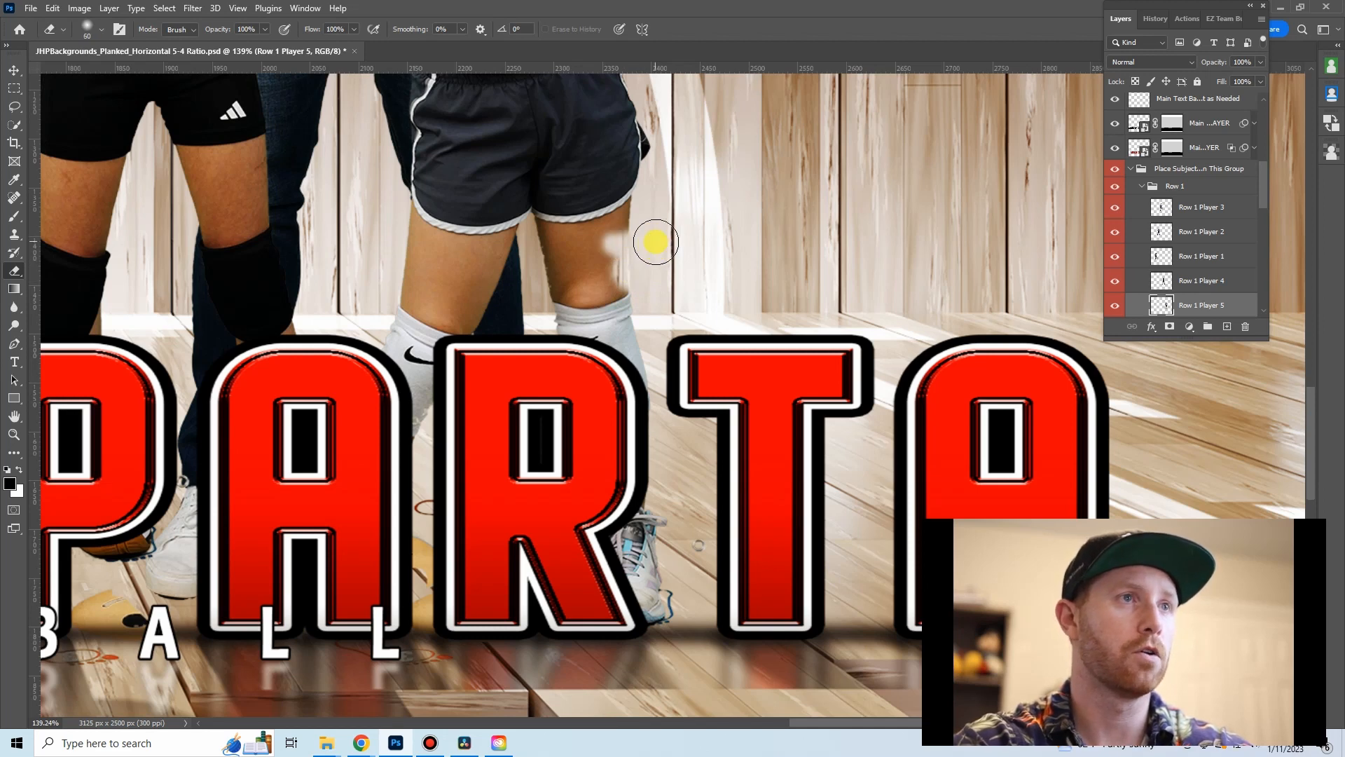
key("bracketright")
key("bracketright")
key("bracketright")
key("bracketright")
key("bracketright")
key("bracketright")
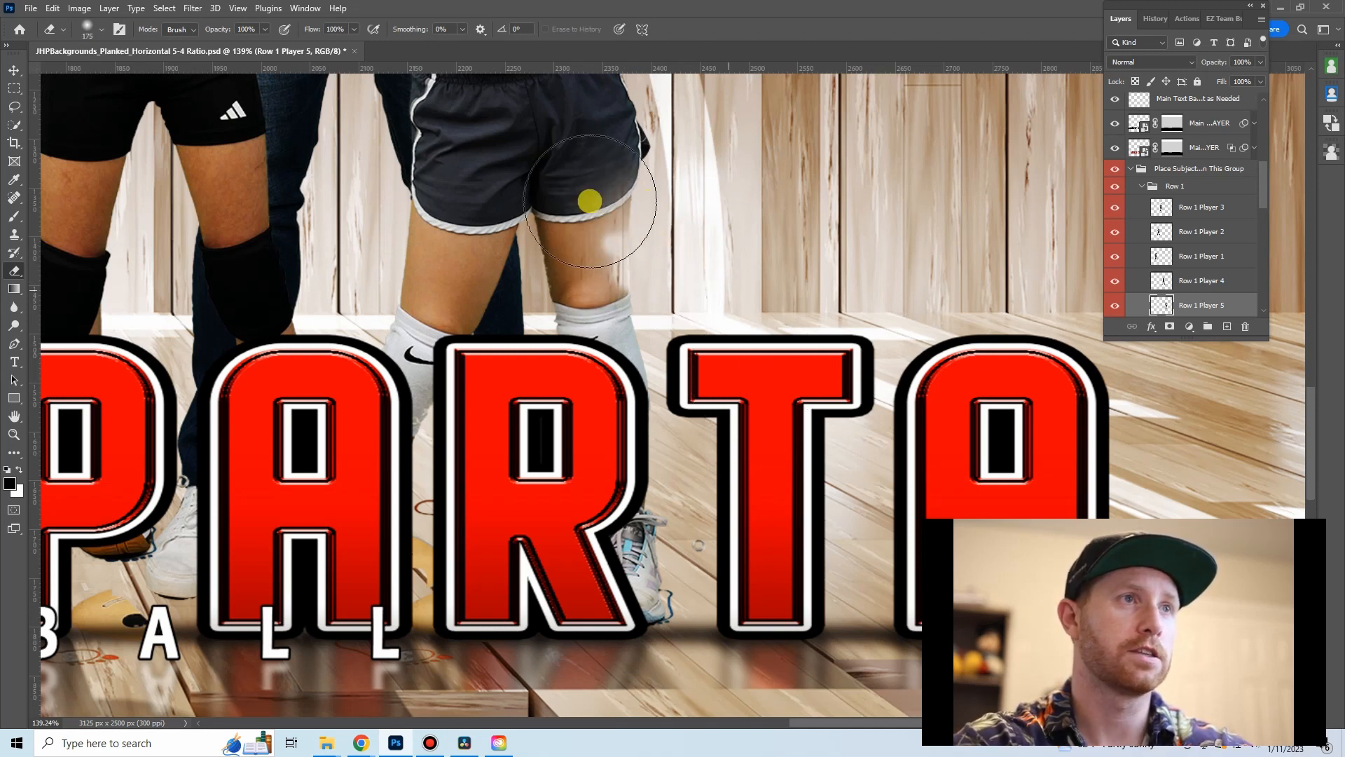
key("ctrl+z")
key("ctrl+z")
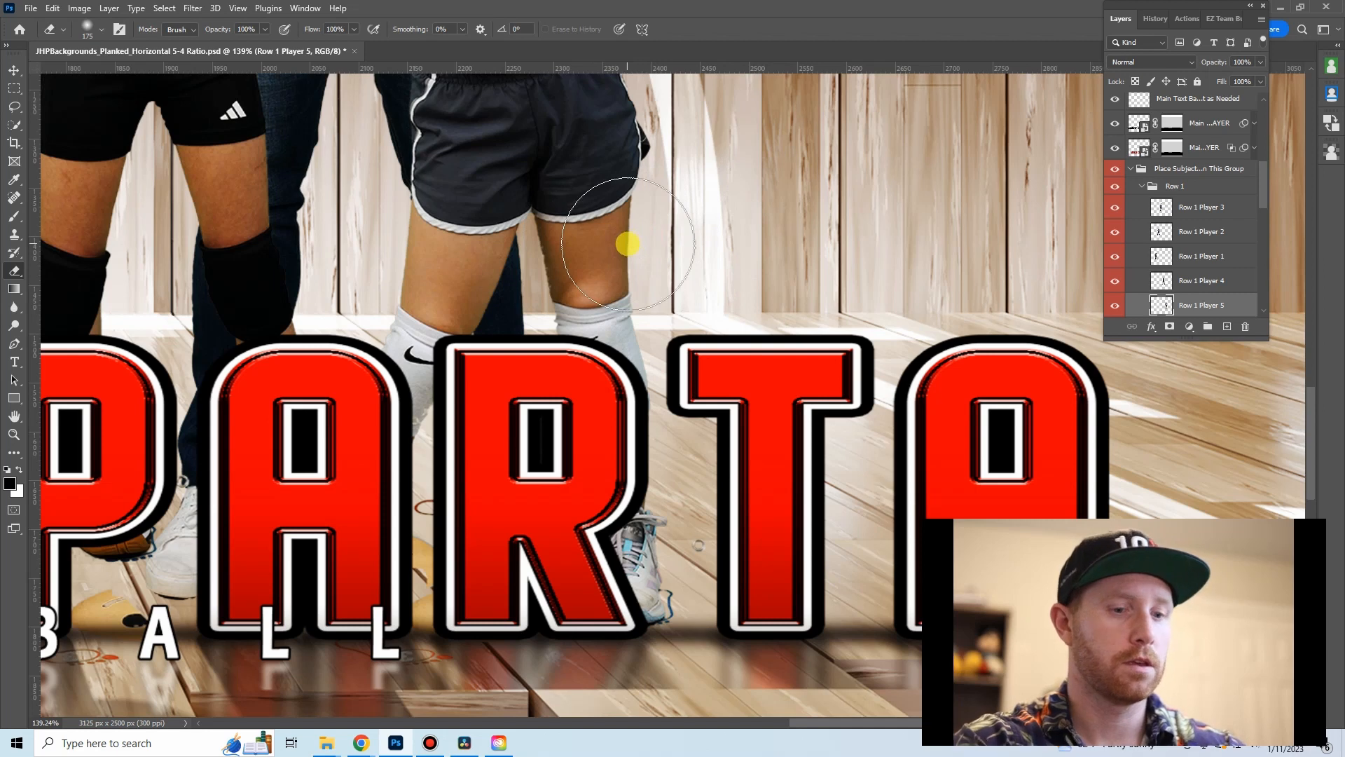
- Erase the leftover floor marks around Row 1 Player 5's shoes with a 20 px eraser
key("bracketright")
key("bracketright")
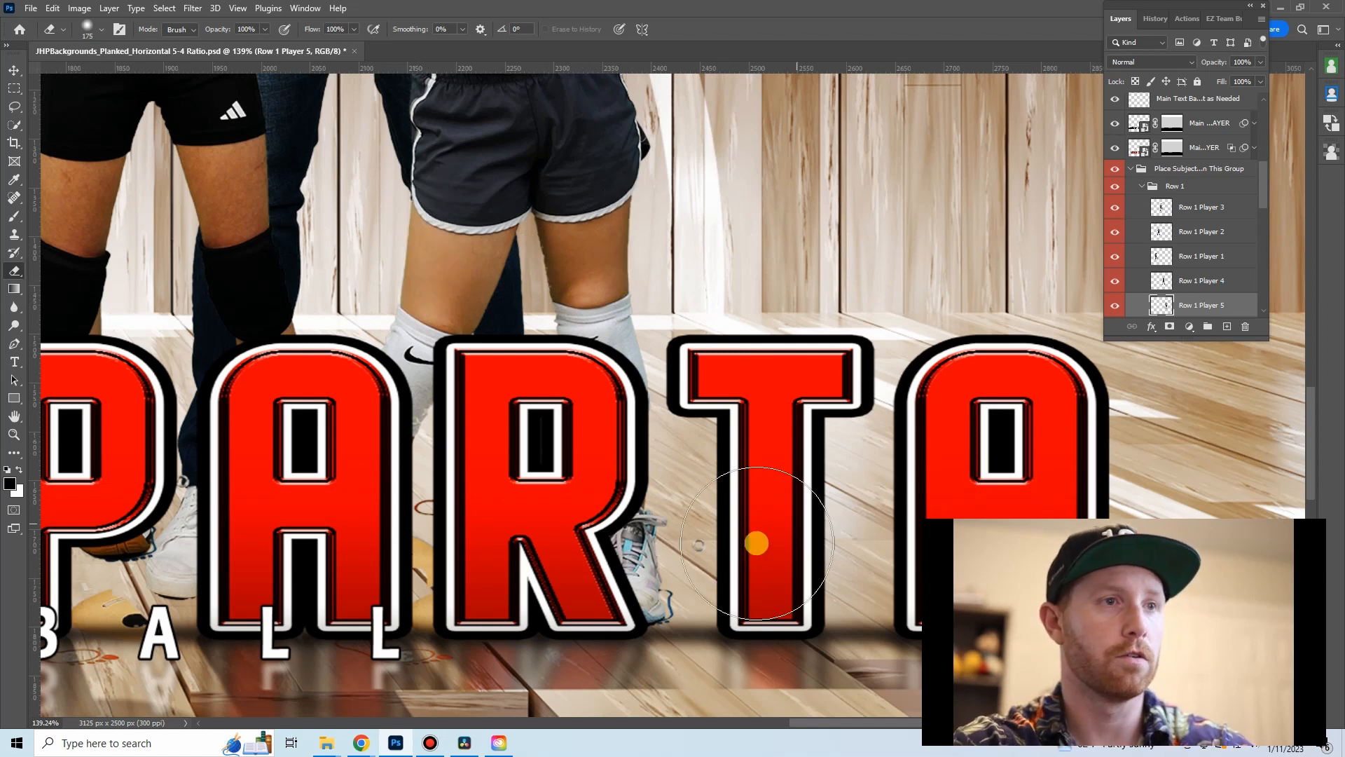
key("bracketleft")
key("bracketleft")
key("bracketleft")
key("bracketleft")
key("bracketleft")
key("bracketleft")
key("bracketleft")
key("bracketleft")
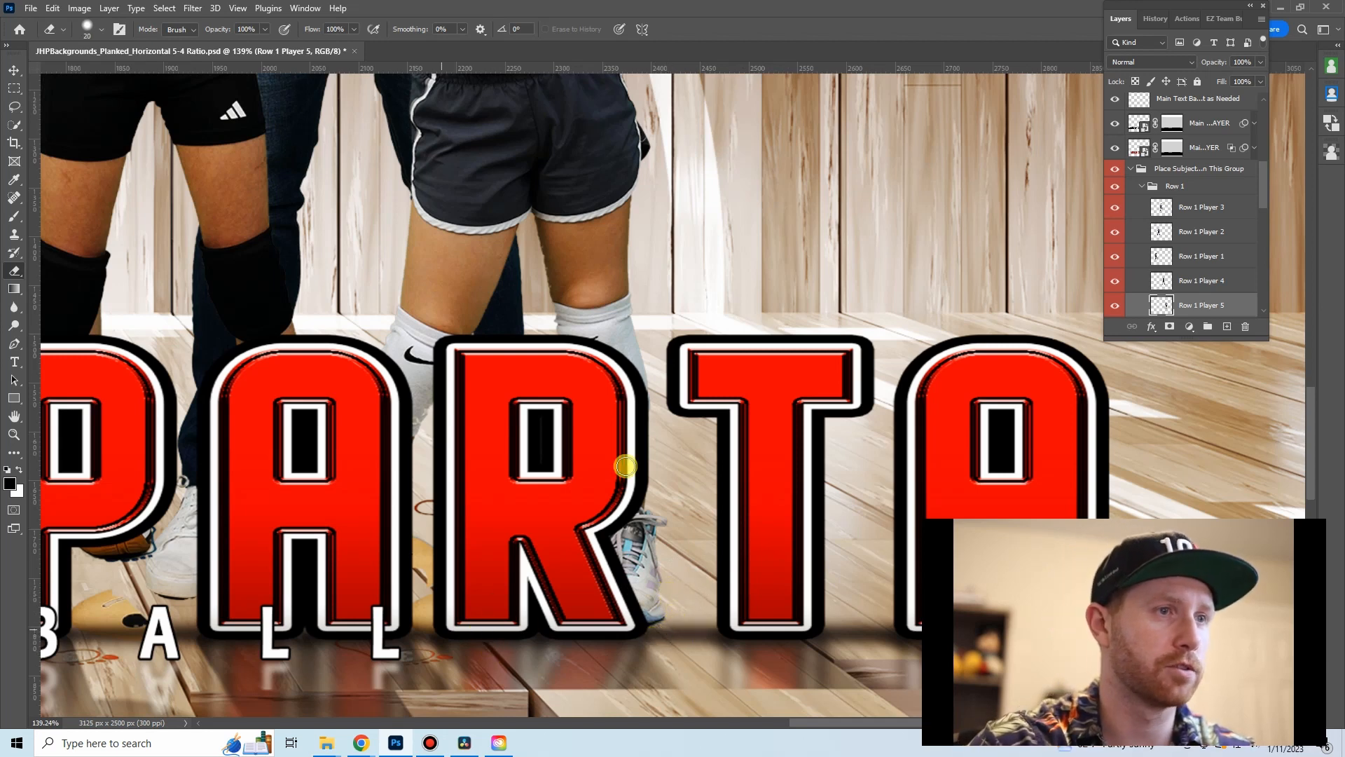
- Erase the leftover floor marks around the coach's shoes on the Row 2 Player 2 layer
left_click_drag(464, 547, 595, 495)
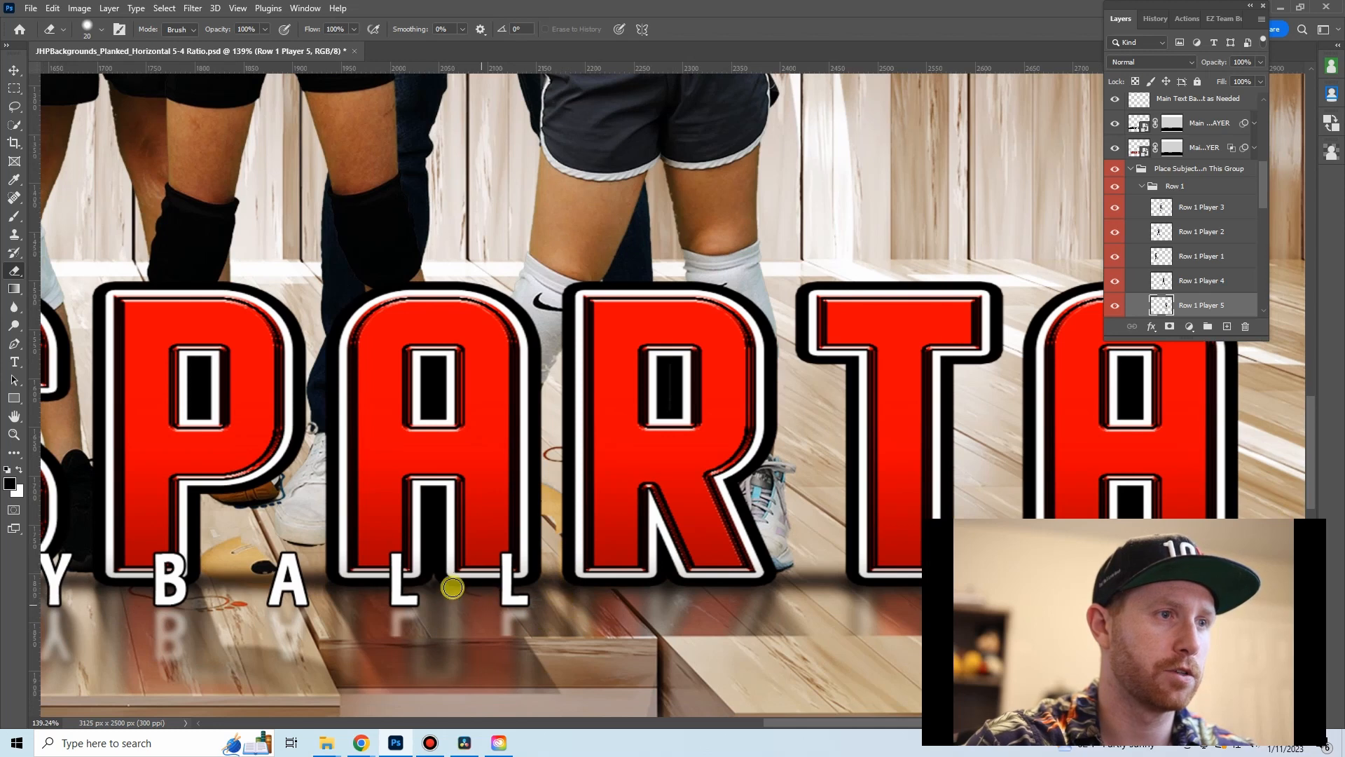
left_click_drag(366, 572, 627, 548)
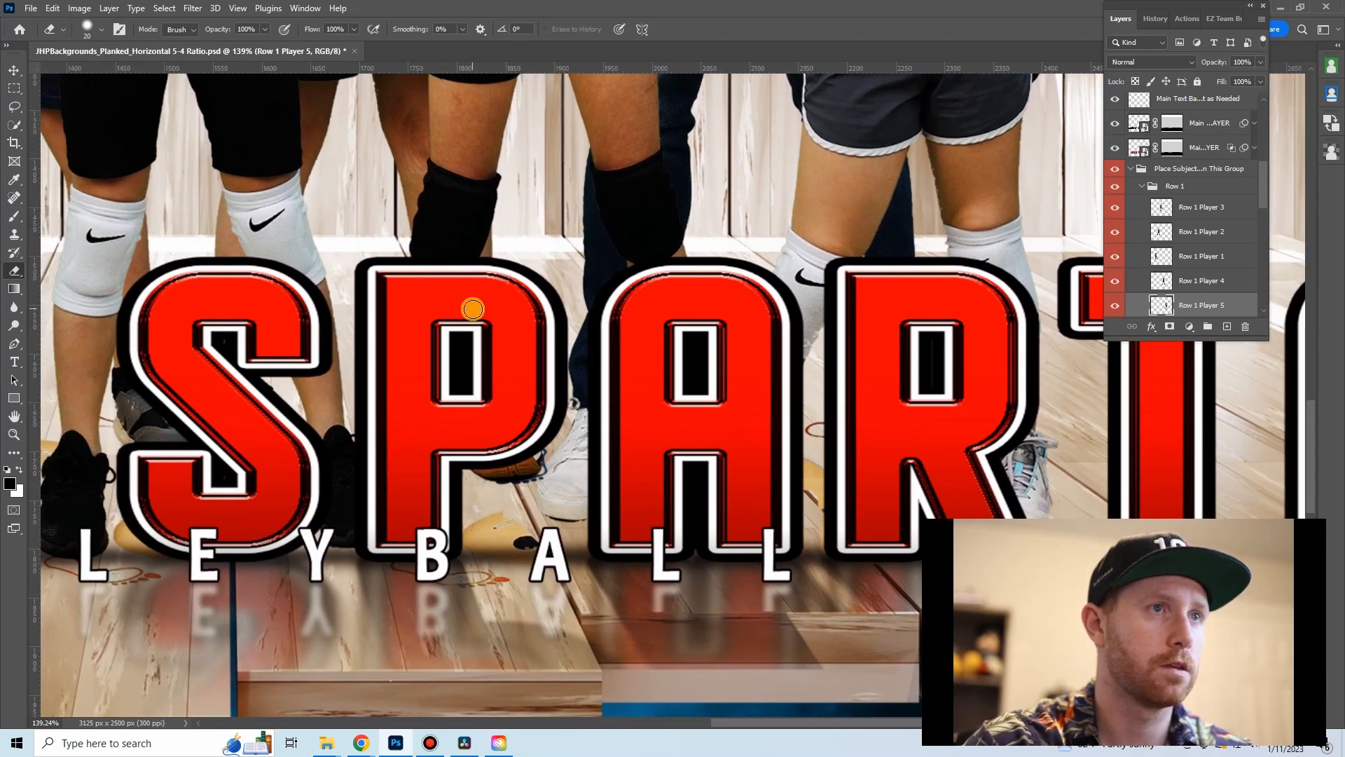
mouse_move(728, 409)
left_mouse_down()
mouse_move(604, 393)
mouse_move(610, 435)
left_mouse_up()
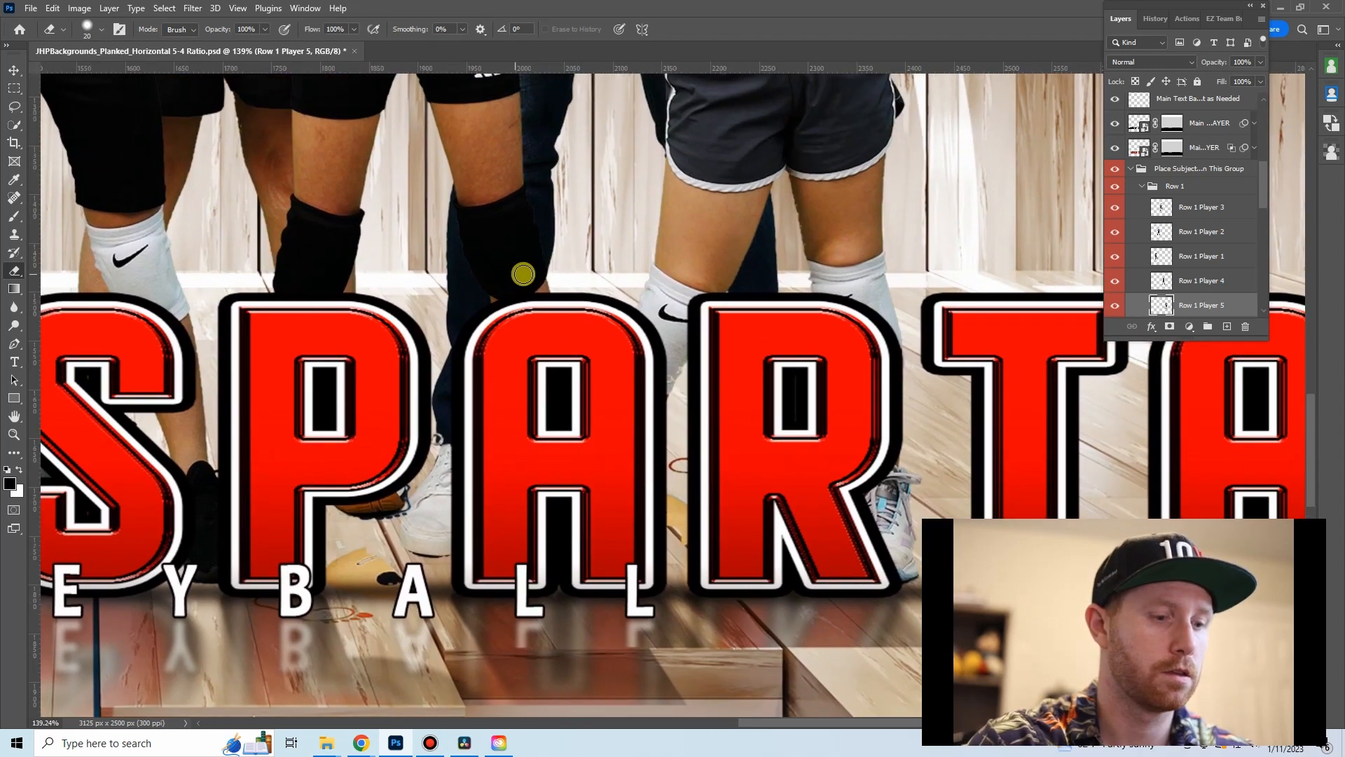
left_click(552, 112, "ctrl")
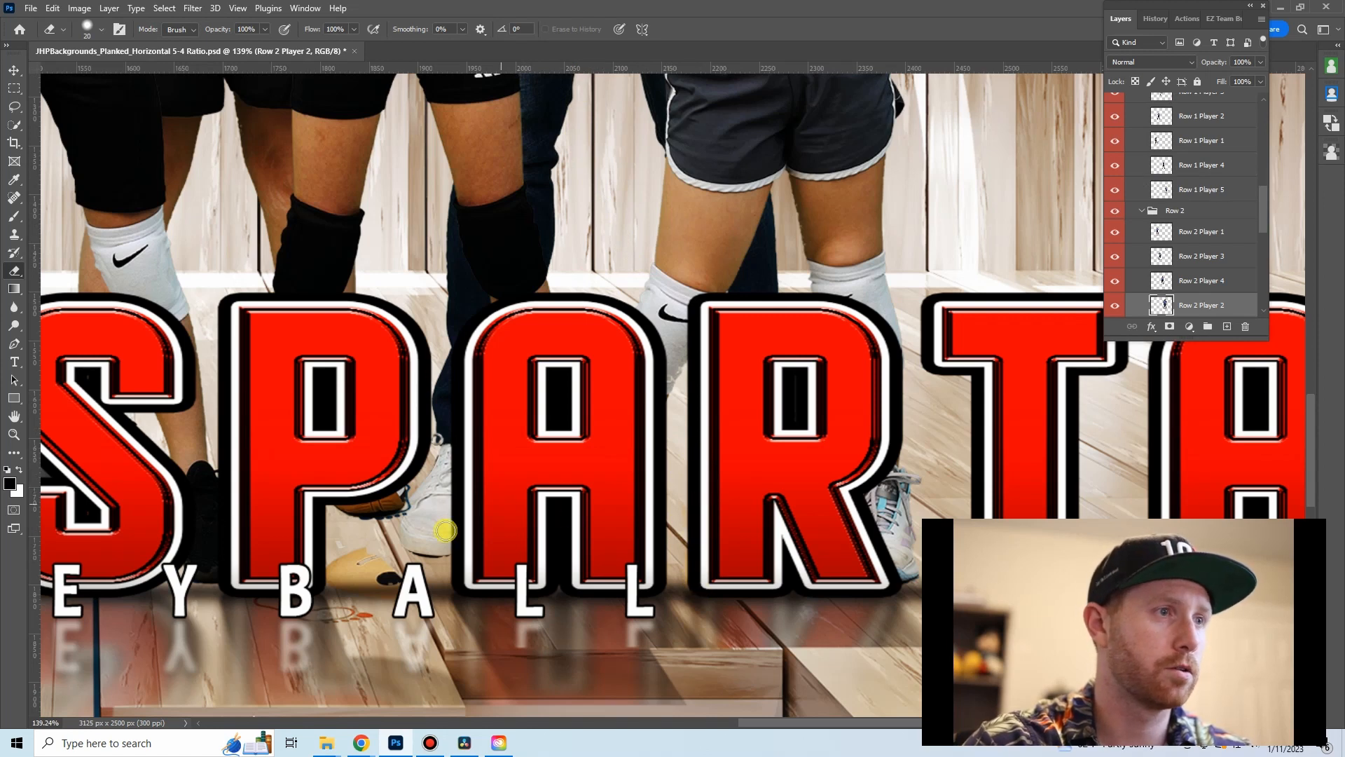
- Erase the leftover background bits around the feet on the Row 2 Player 4 and Row 1 Player 4 layers
left_click_drag(534, 540, 750, 510)
left_click(513, 120, "ctrl")
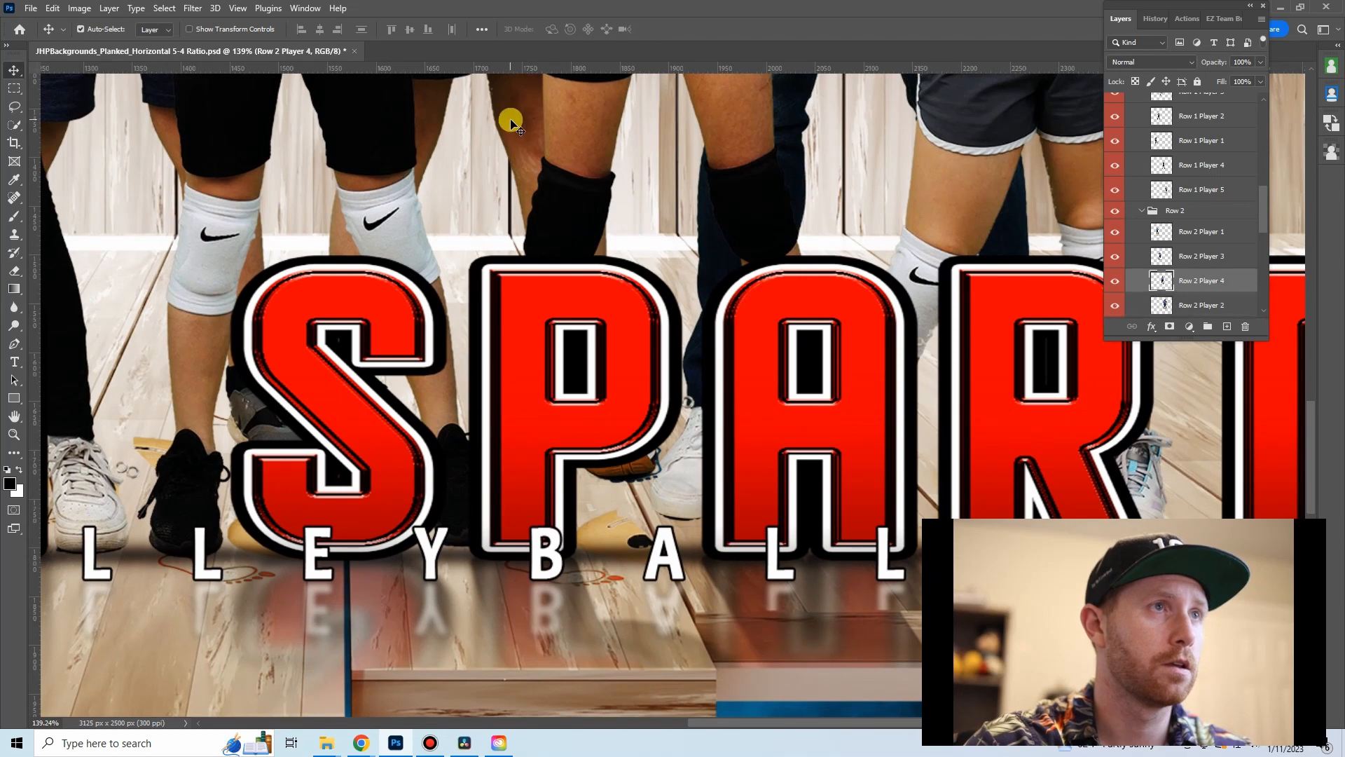
mouse_move(631, 464)
left_mouse_down()
mouse_move(661, 466)
mouse_move(648, 456)
mouse_move(652, 473)
mouse_move(636, 459)
mouse_move(582, 474)
left_mouse_up()
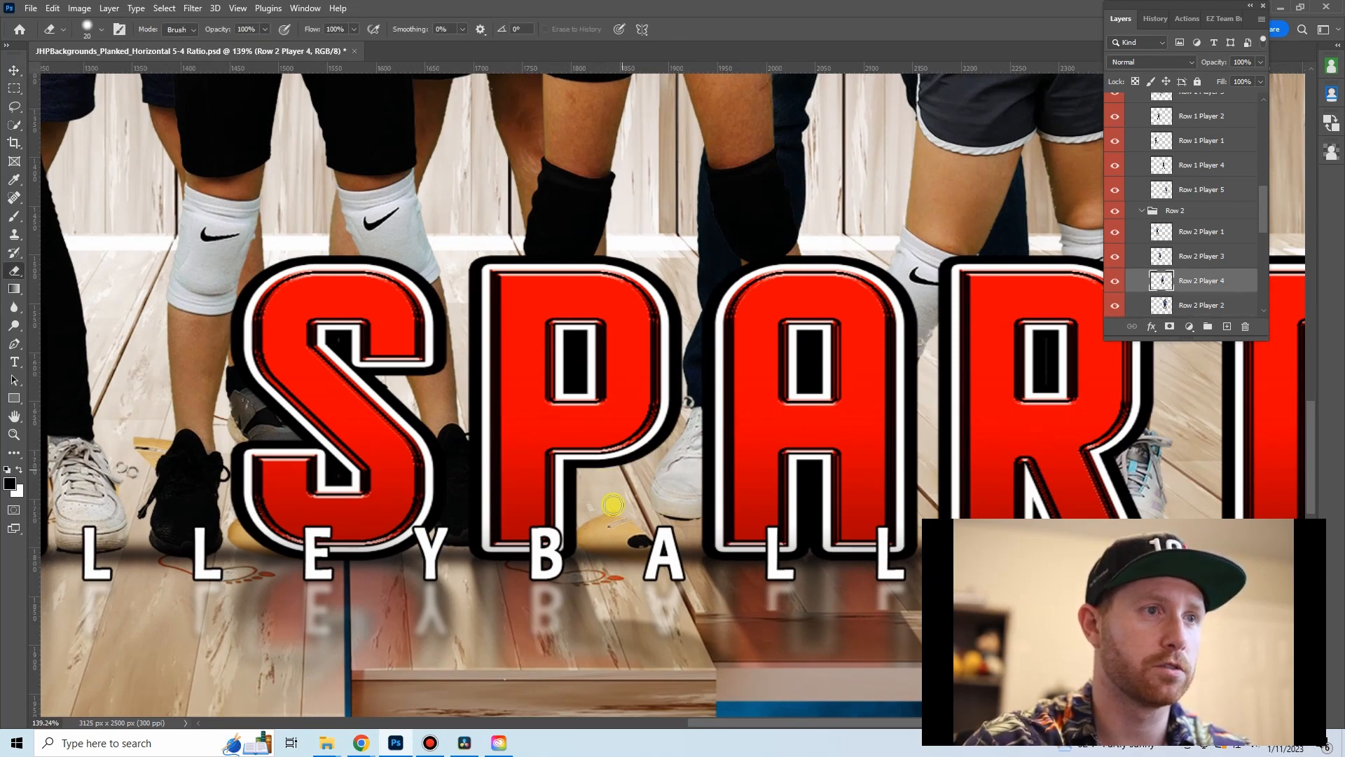
left_click(676, 478, "ctrl")
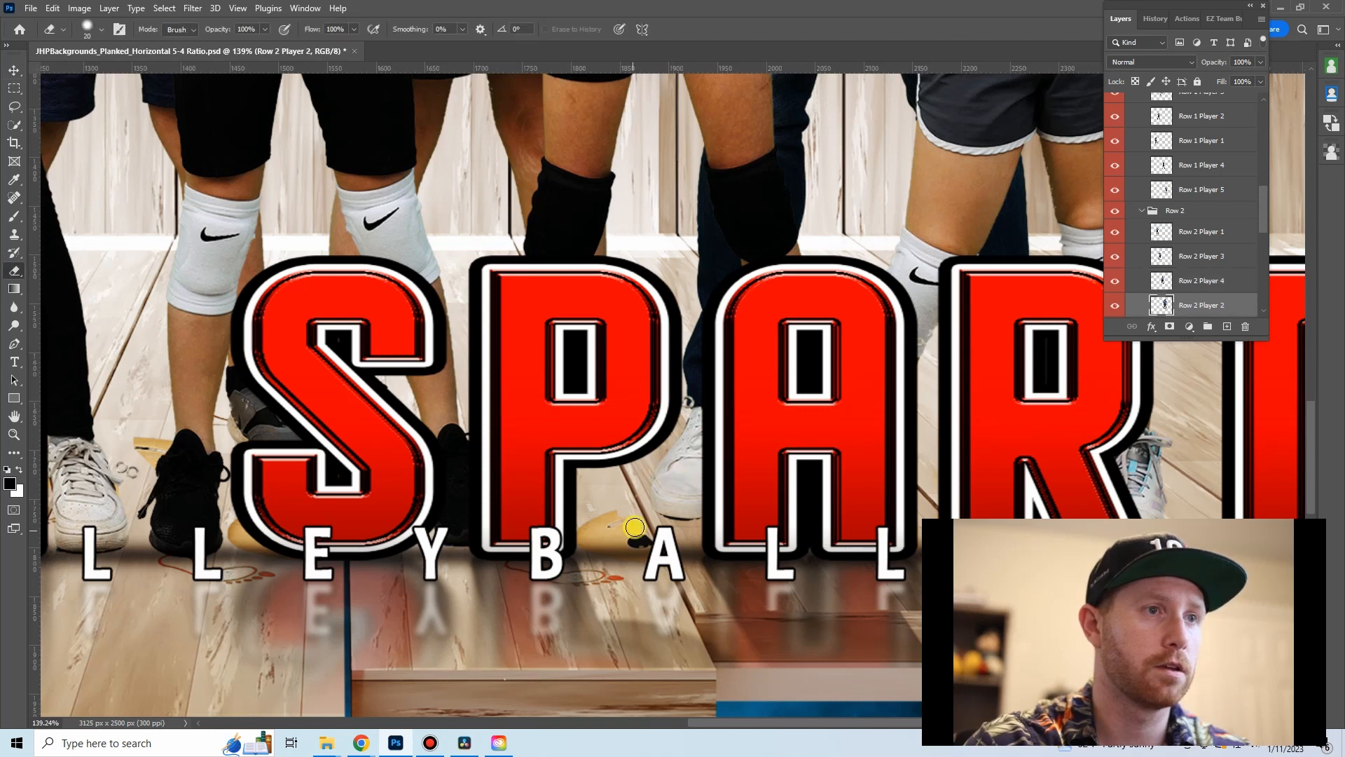
left_click(601, 536, "ctrl")
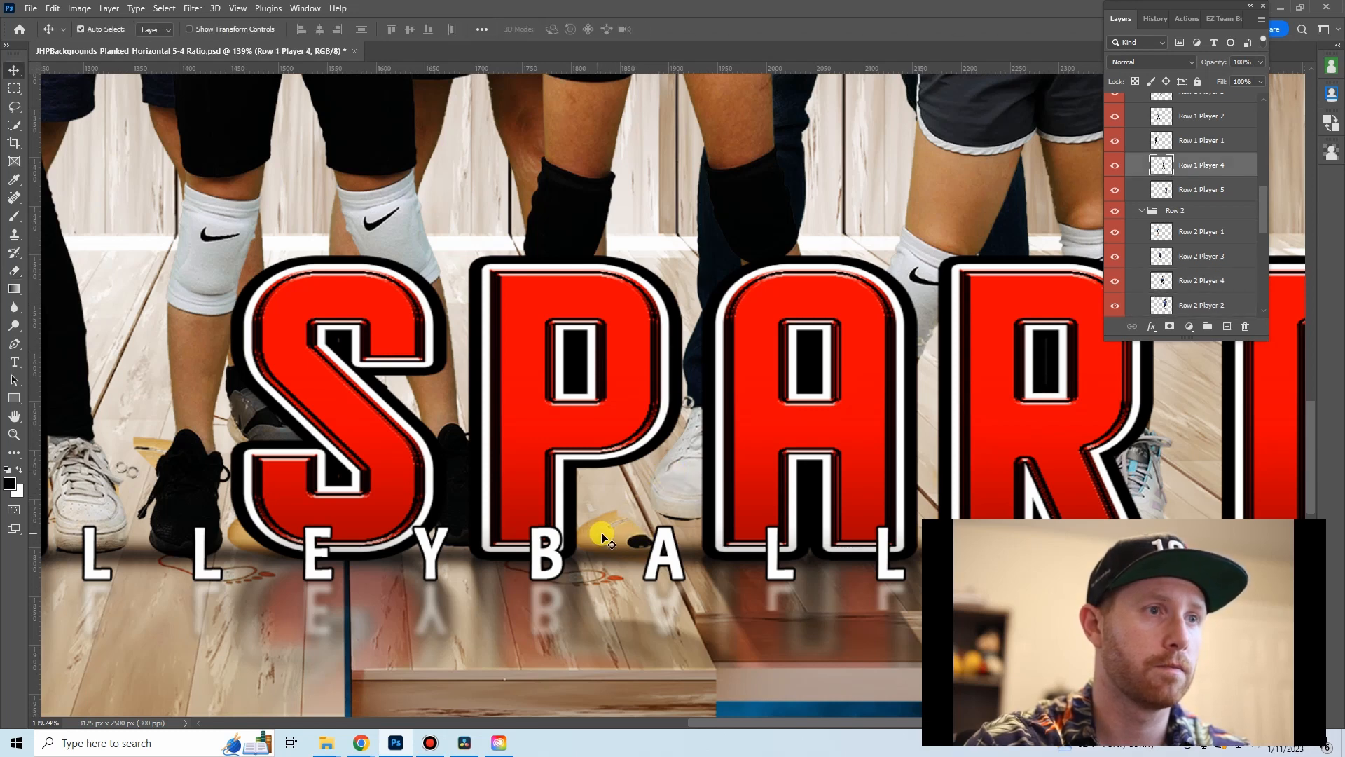
mouse_move(596, 528)
left_mouse_down()
mouse_move(606, 519)
mouse_move(600, 565)
mouse_move(629, 551)
mouse_move(613, 562)
left_mouse_up()
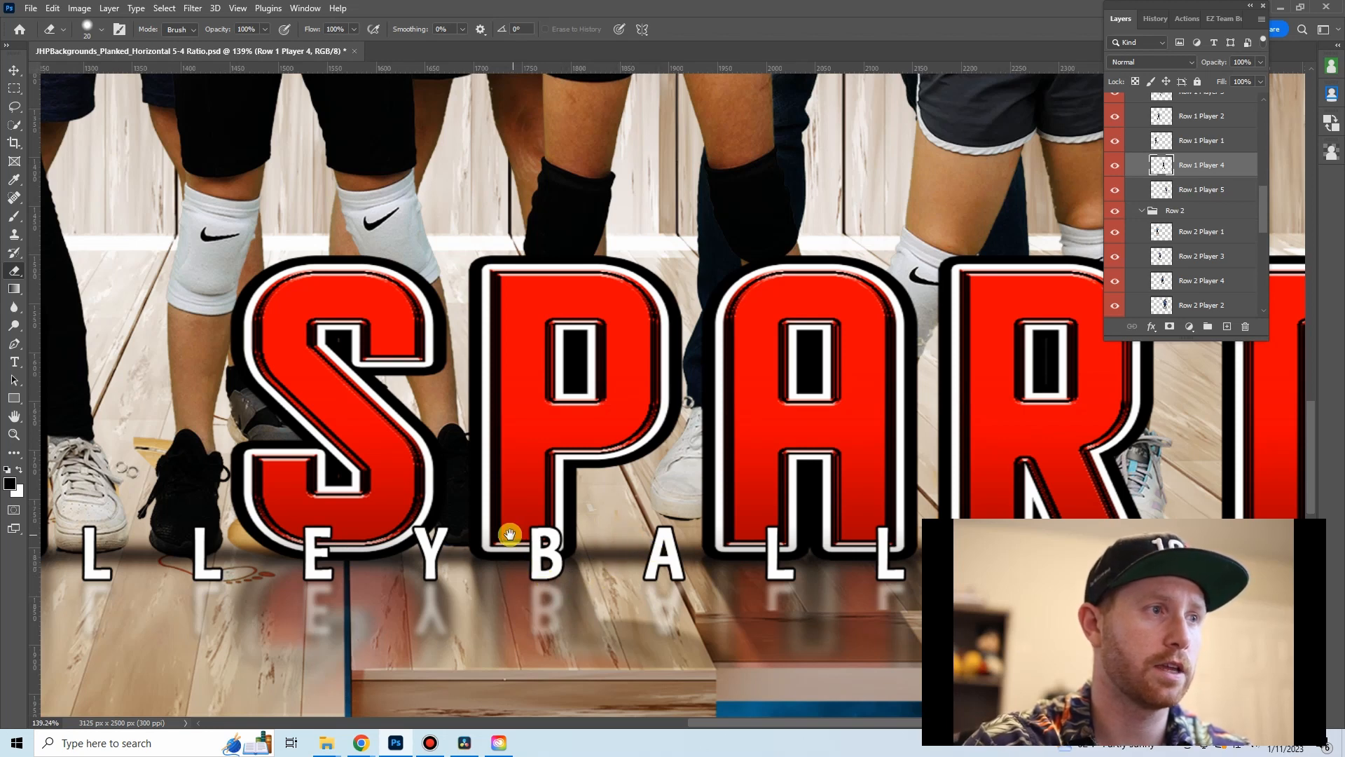
- Erase the stray floor marks around the shoes on the Row 1 Player 3 and Row 2 Player 3 layers
left_click_drag(516, 535, 819, 499)
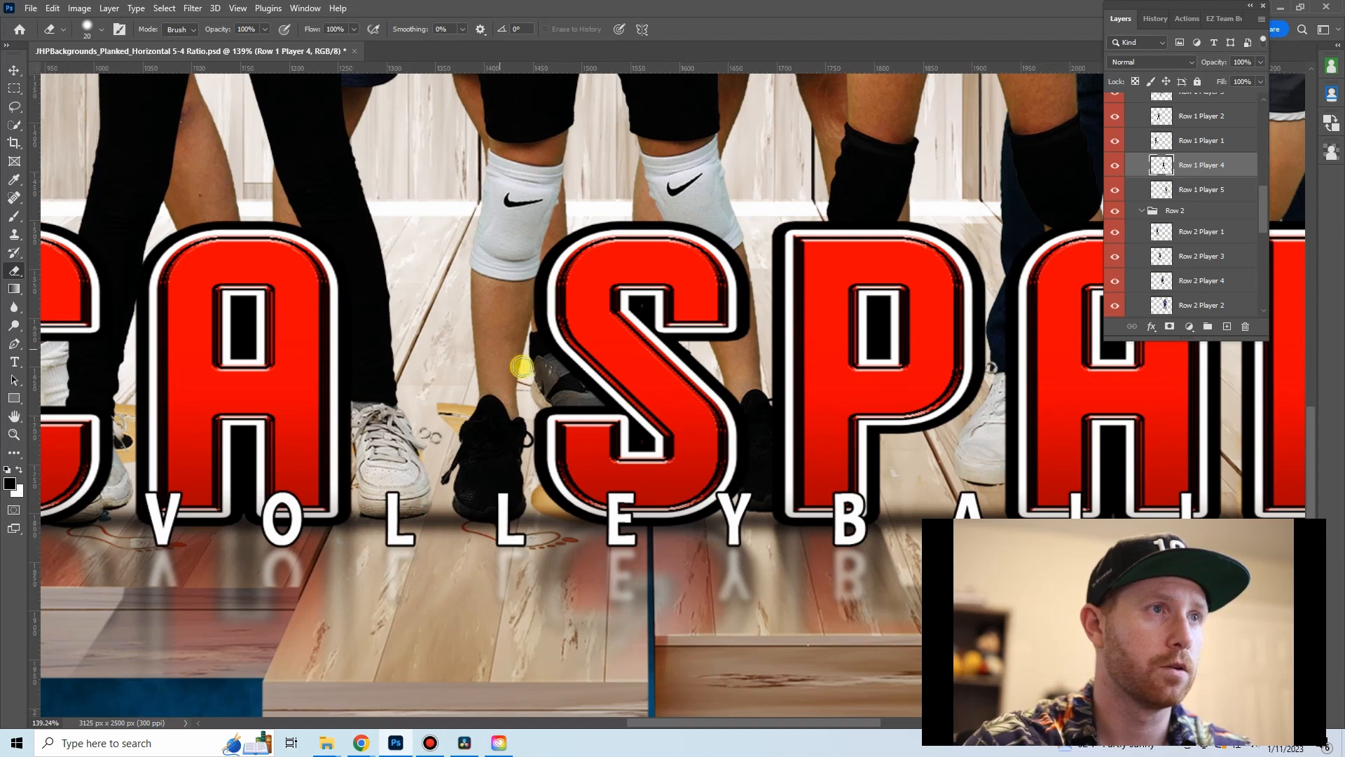
key("v")
left_click(497, 382)
key("e")
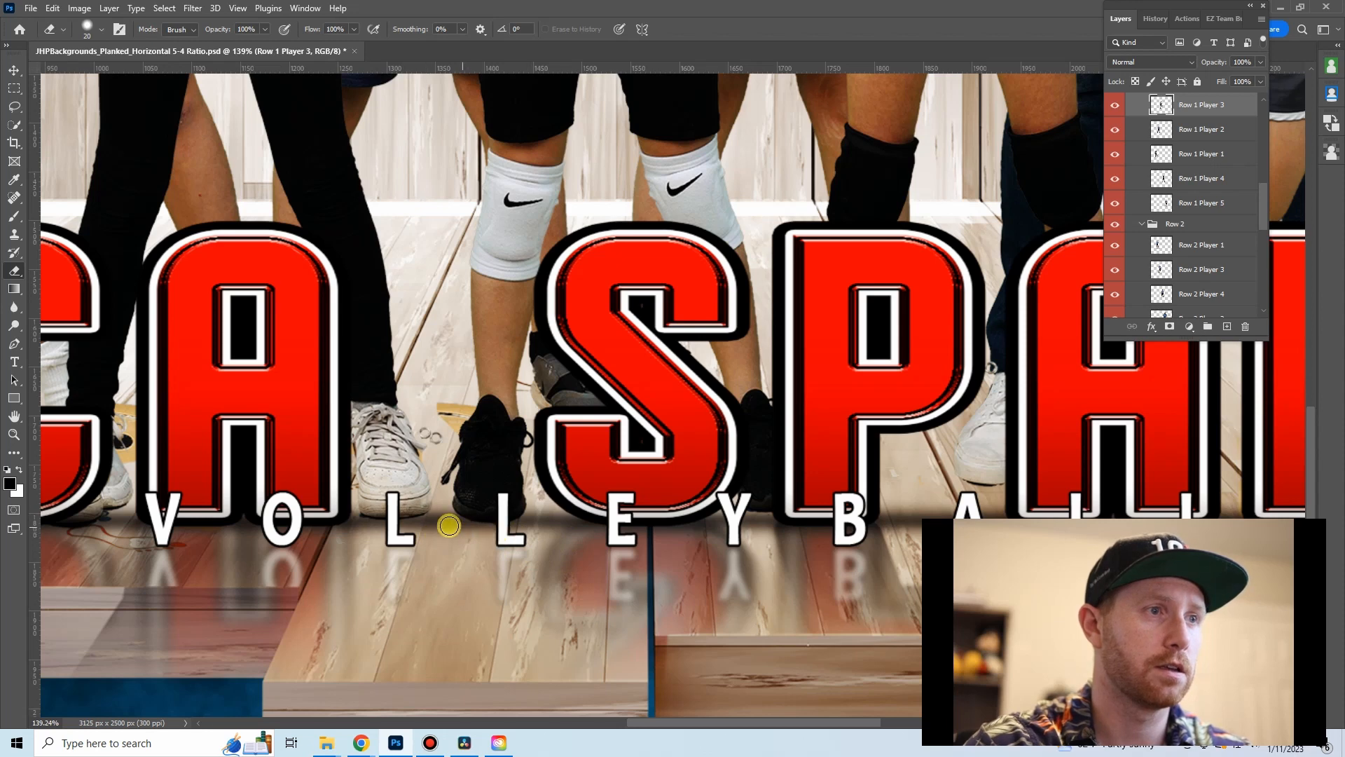
key("v")
left_click(475, 105)
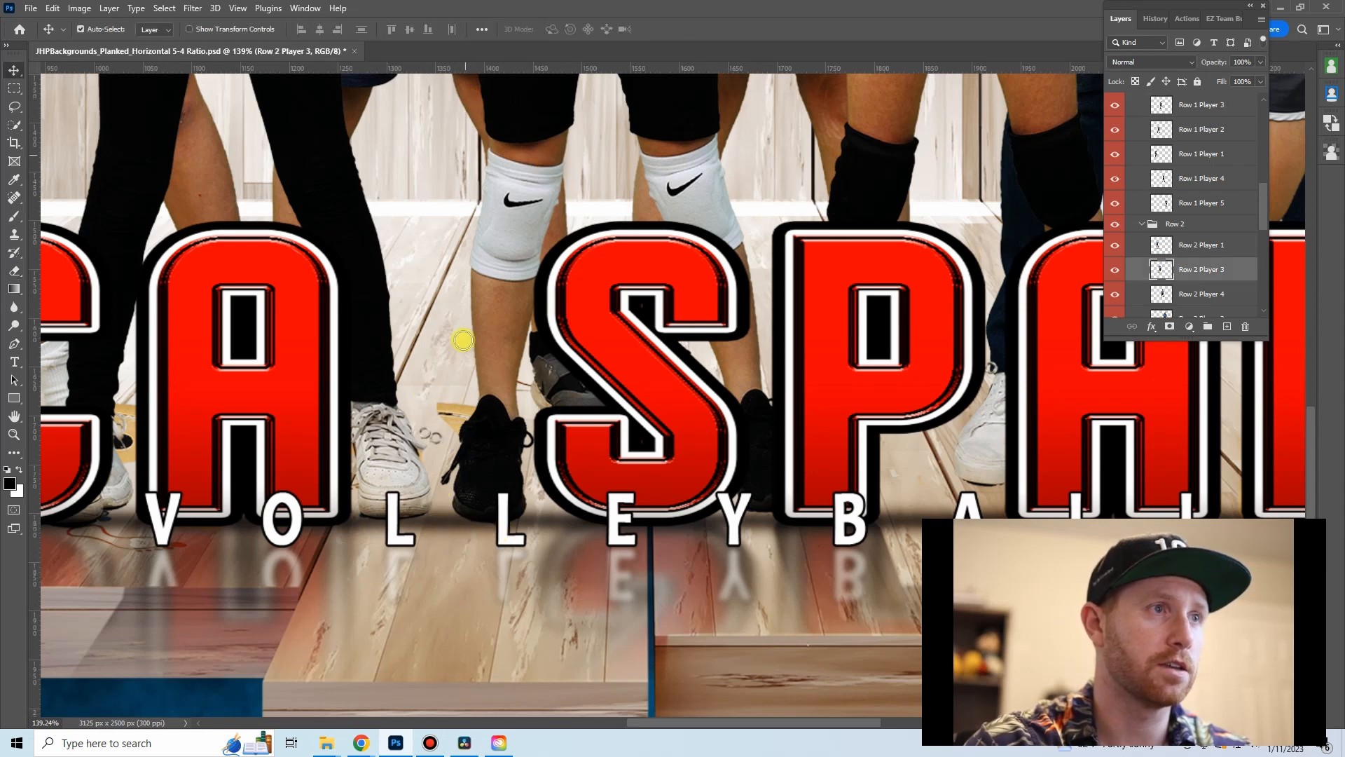
key("e")
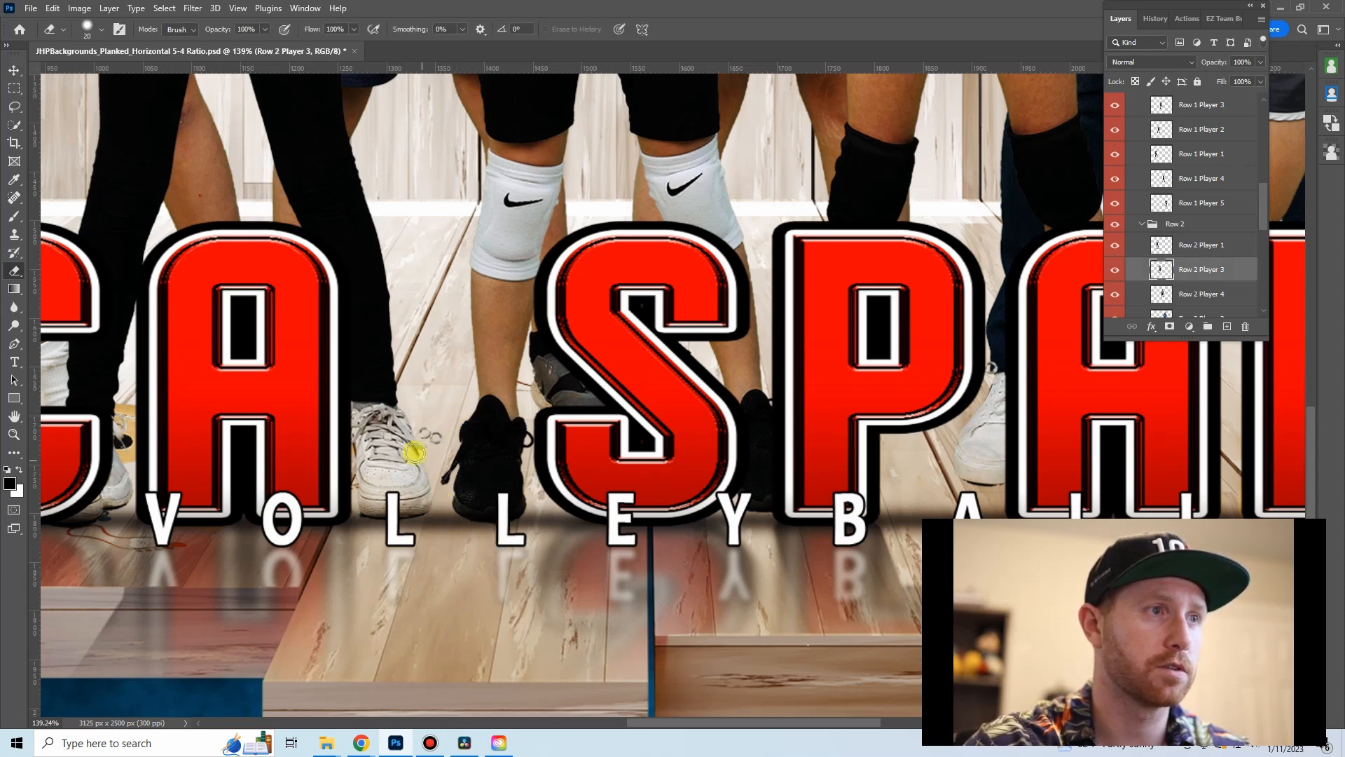
- Erase the leftover background bits beside the shoe on the Row 2 Player 1 layer, between the C and A of YMCA
left_click_drag(415, 497, 821, 461)
key("v")
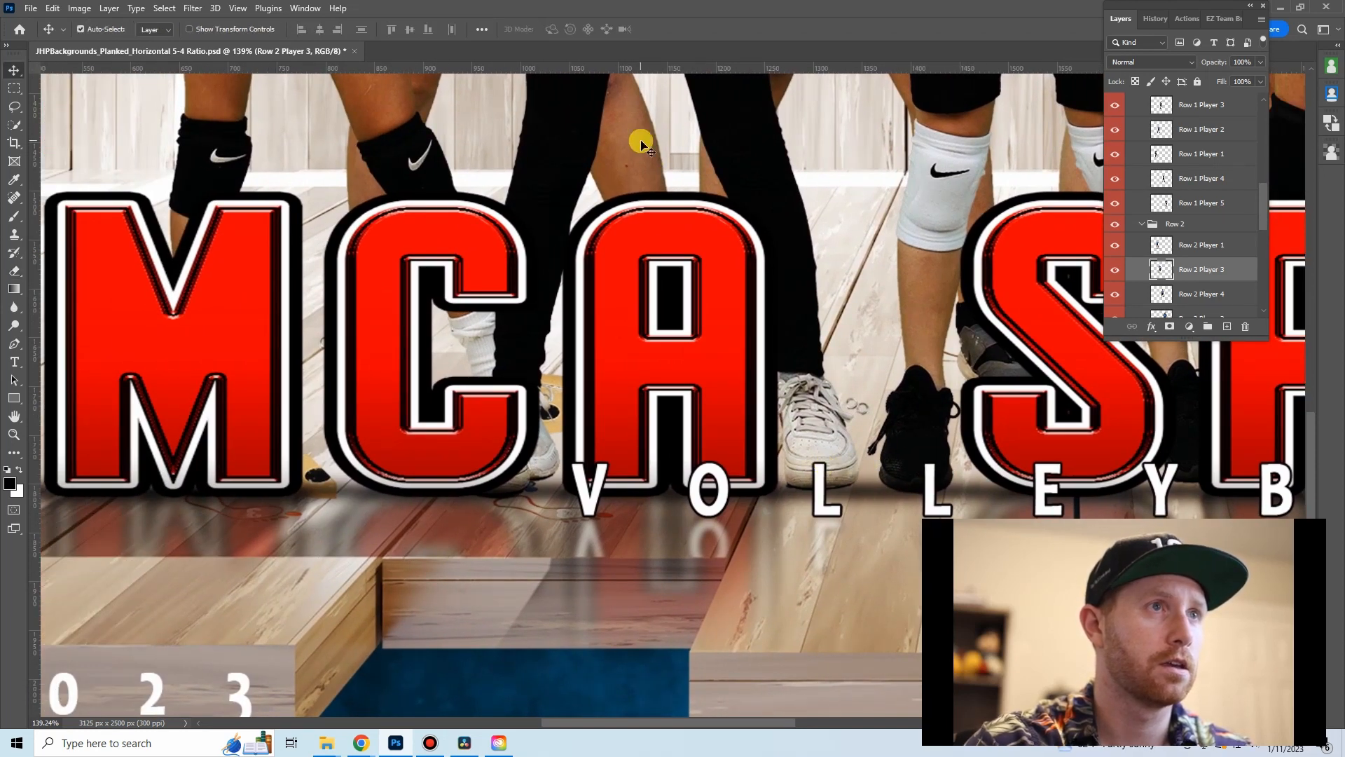
left_click(620, 248)
key("e")
mouse_move(543, 373)
left_mouse_down()
mouse_move(557, 450)
mouse_move(562, 363)
left_mouse_up()
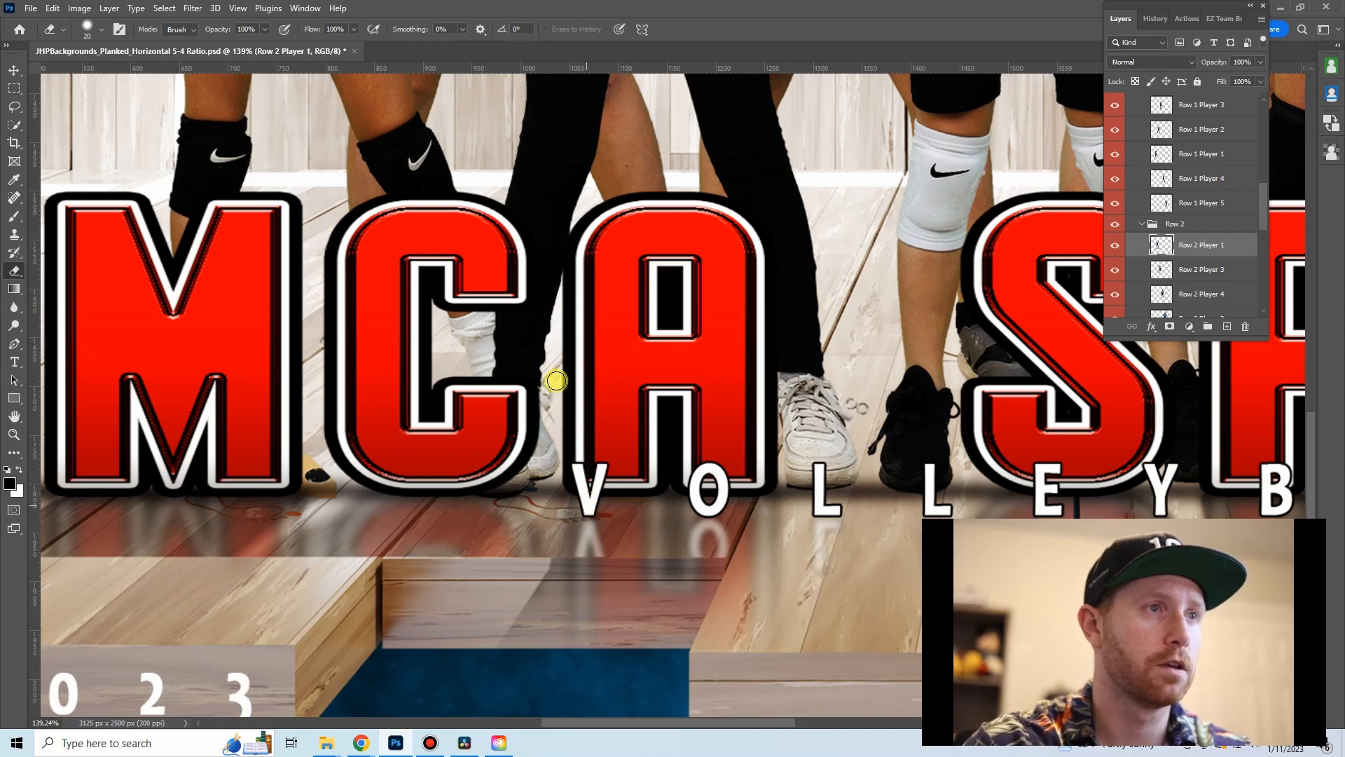
- Erase the leftover floor marks on the Row 1 Player 2 layer below the C of YMCA
key("v")
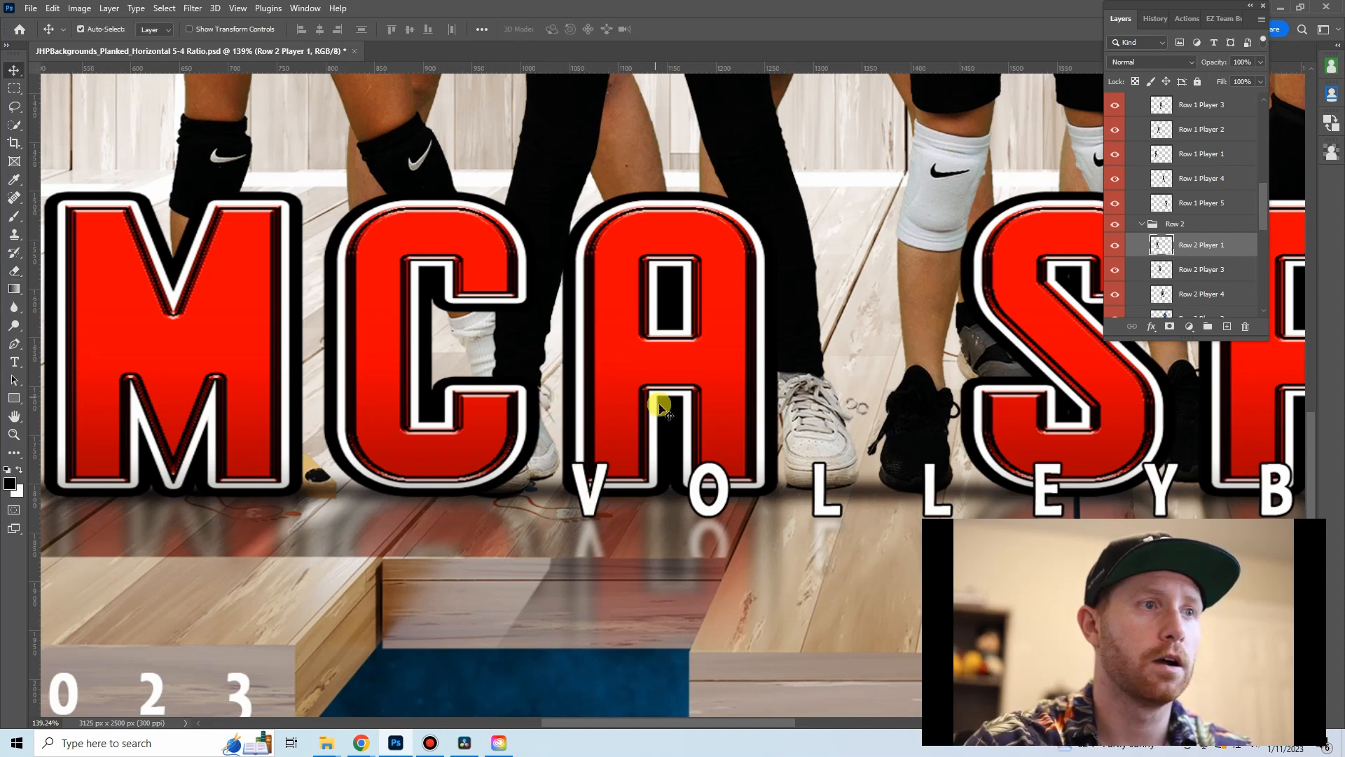
left_click(546, 257)
key("e")
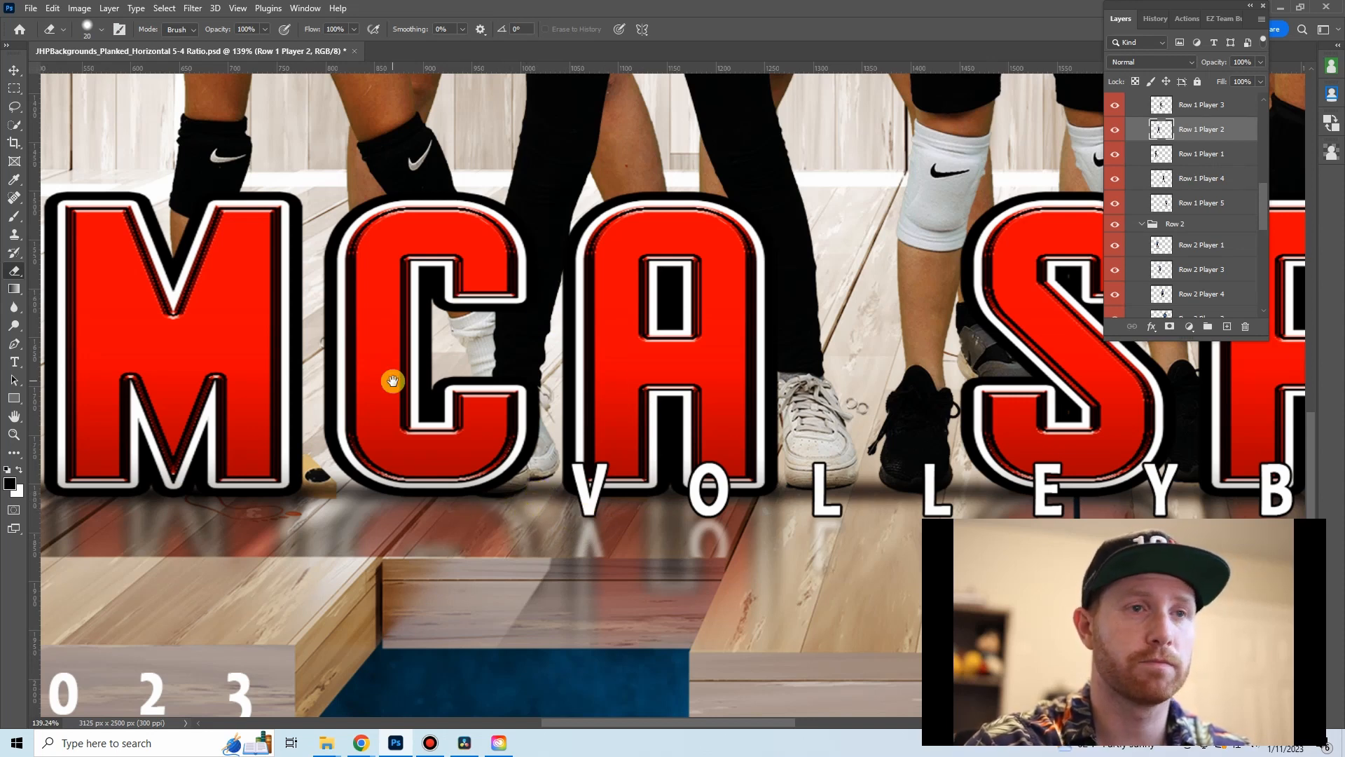
- Erase the leftover background bits around the shoe on the Row 1 Player 1 layer, between the M and C of YMCA
left_click_drag(350, 410, 655, 400)
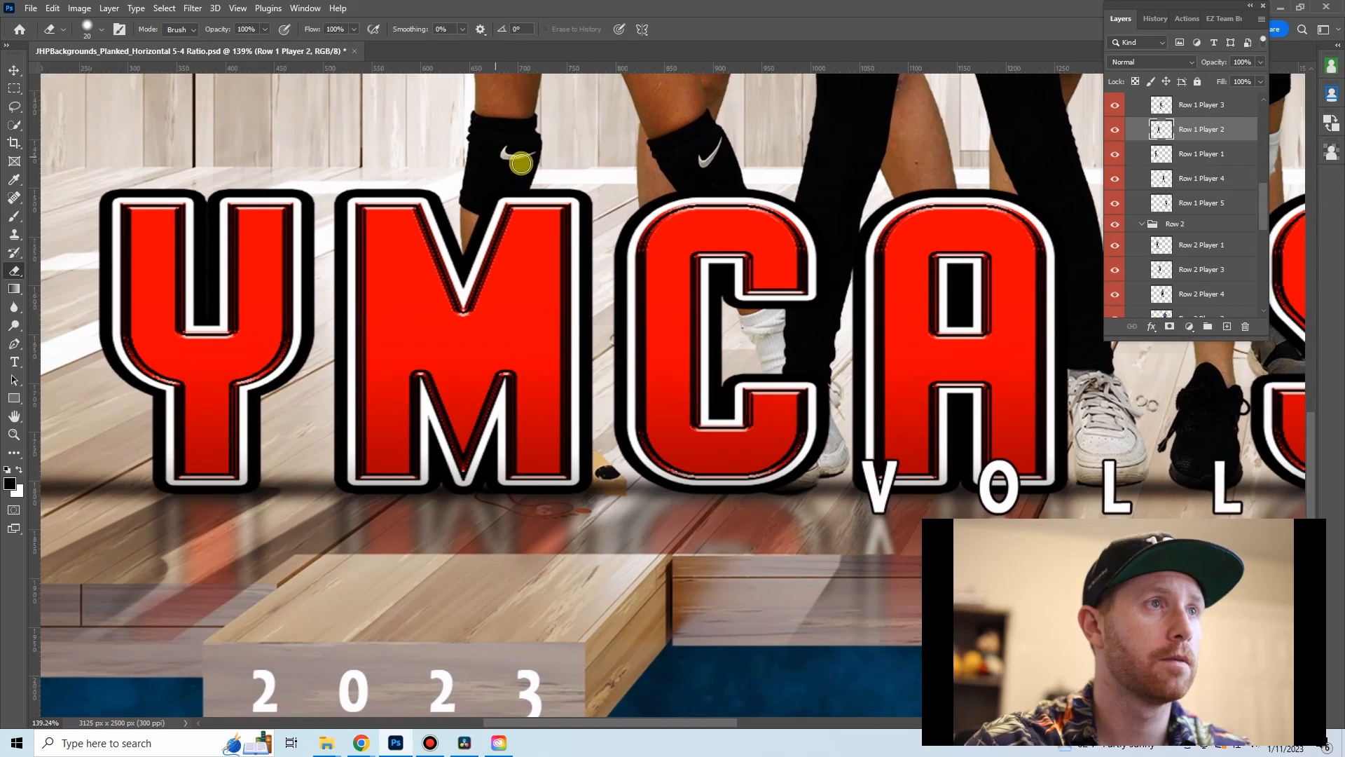
key("v")
left_click(510, 157)
key("e")
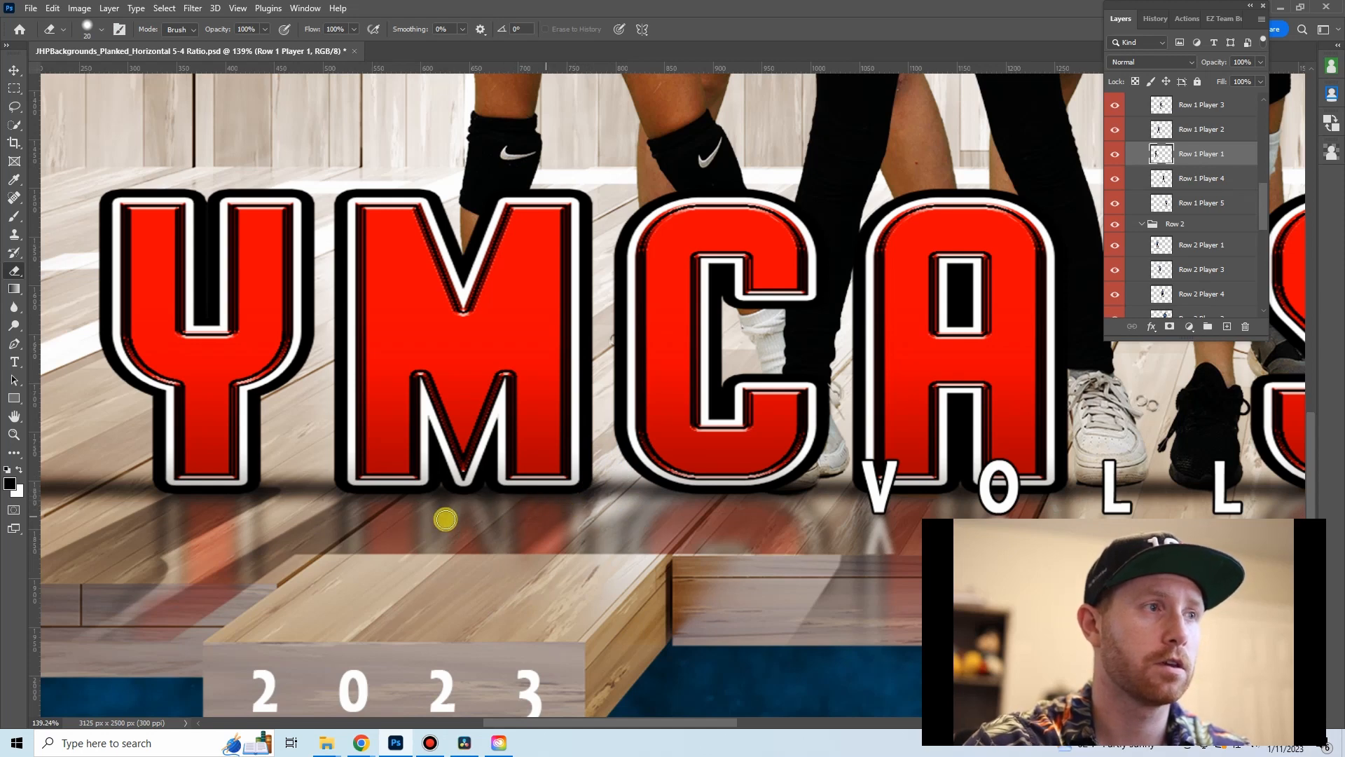
- Examine the players' feet along the YMCA SPARTA lettering and the whole composite for remaining background leftovers
left_click_drag(420, 465, 216, 489)
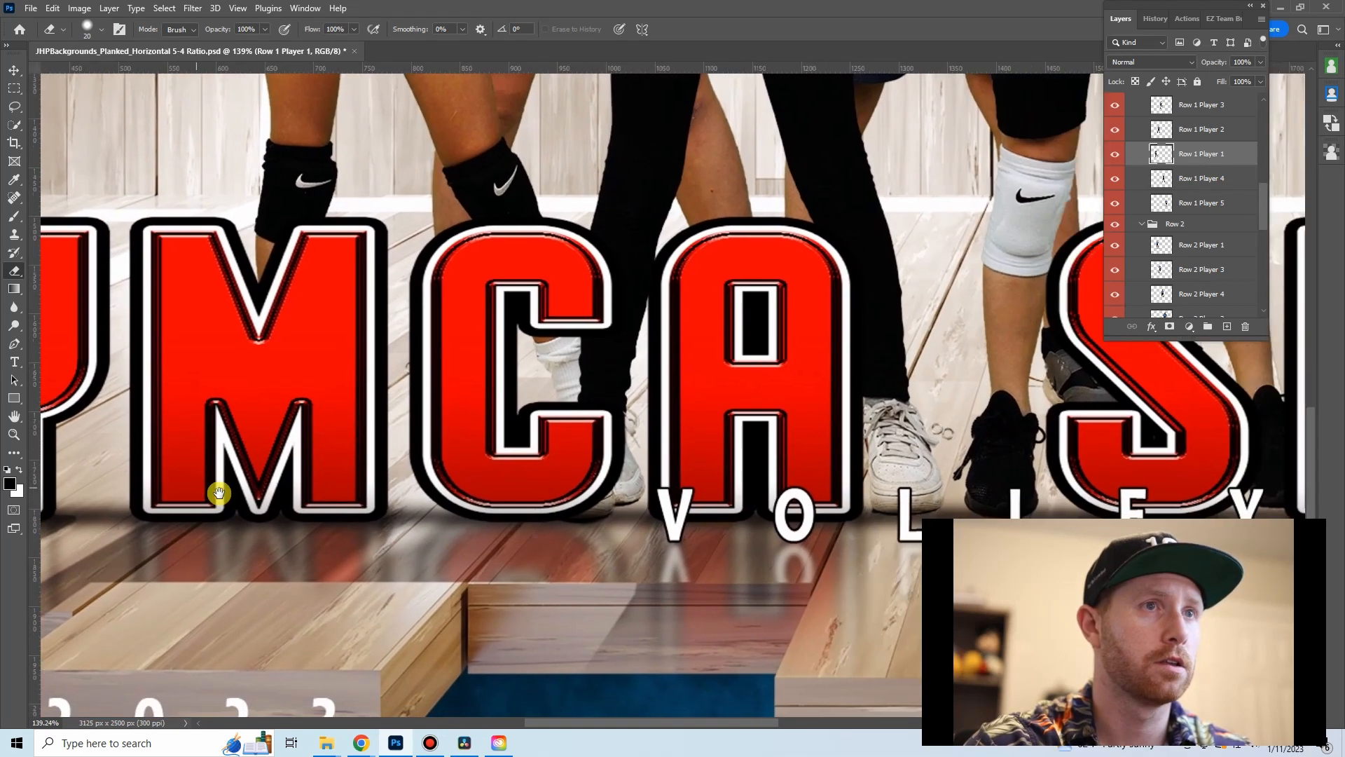
left_click_drag(729, 385, 285, 377)
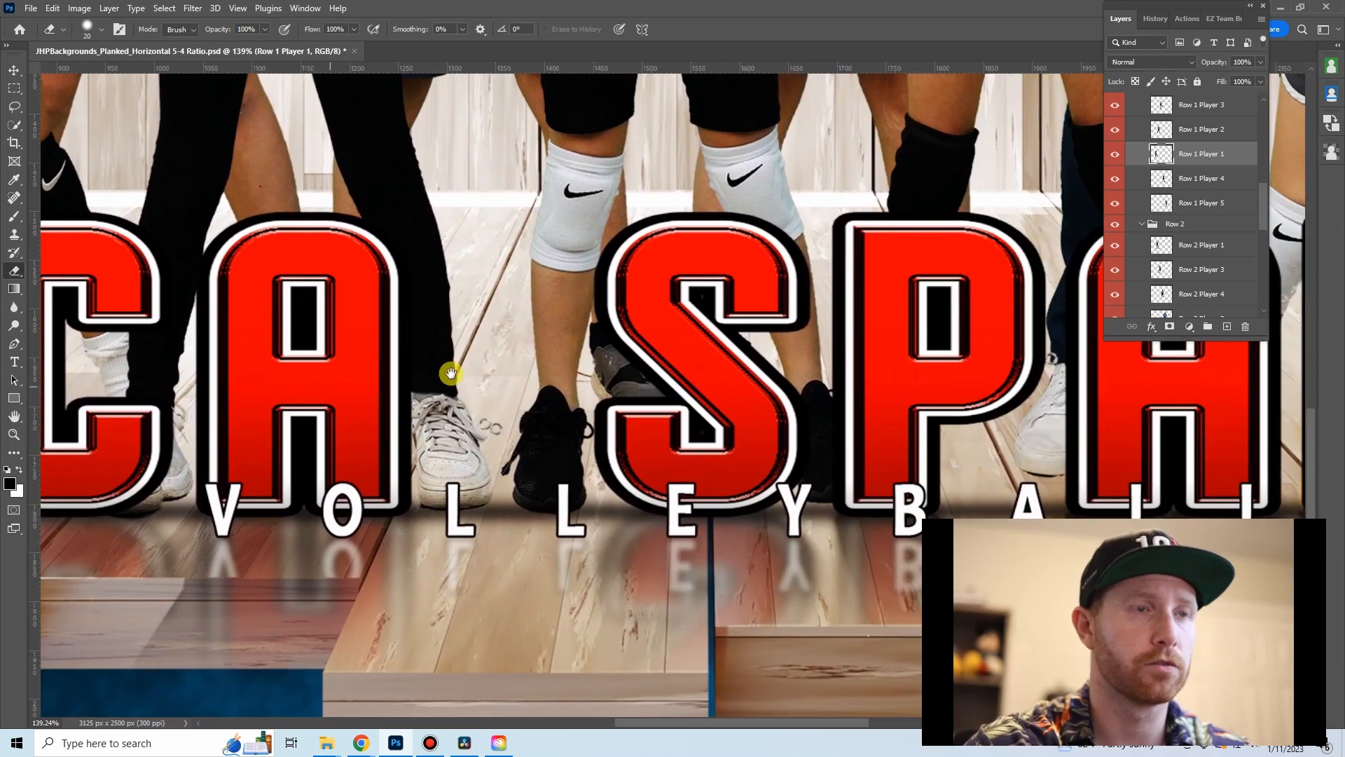
left_click(536, 91, "ctrl")
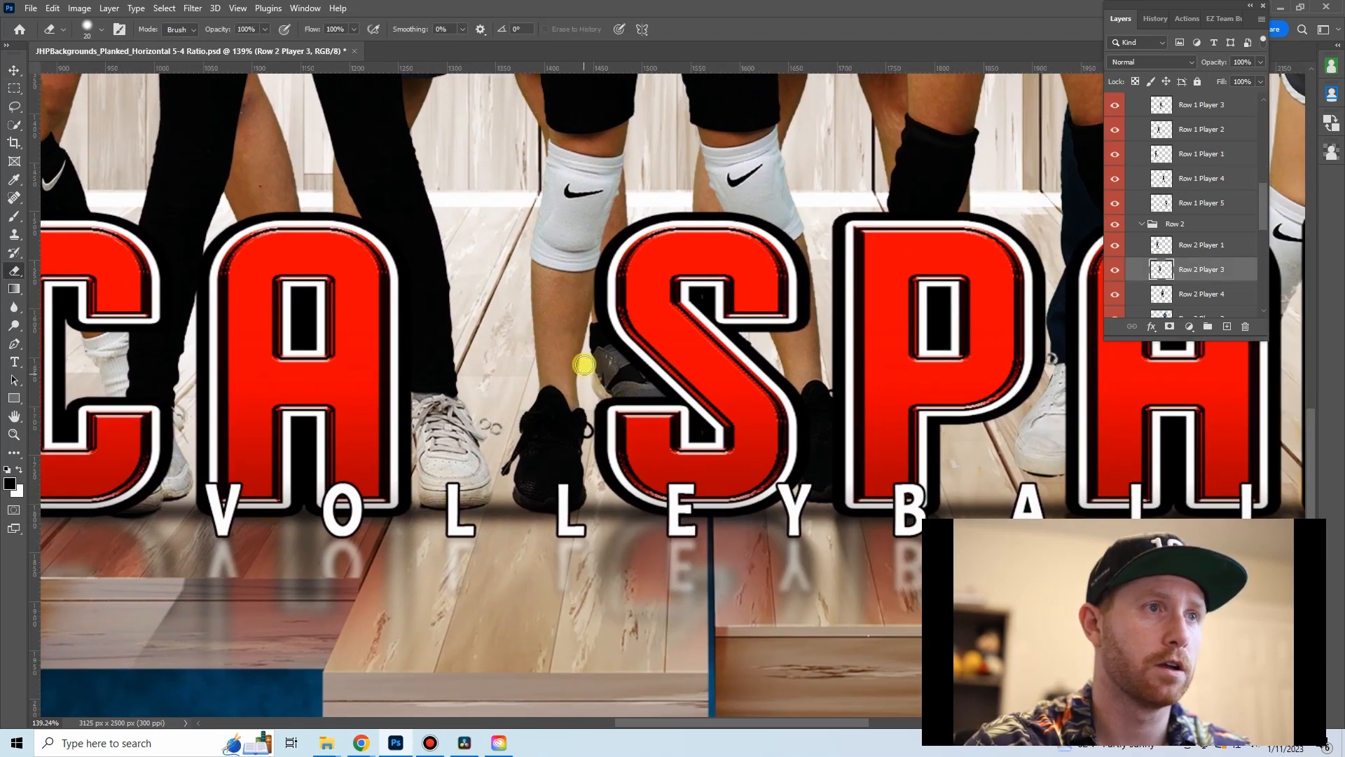
left_click_drag(684, 300, 532, 290)
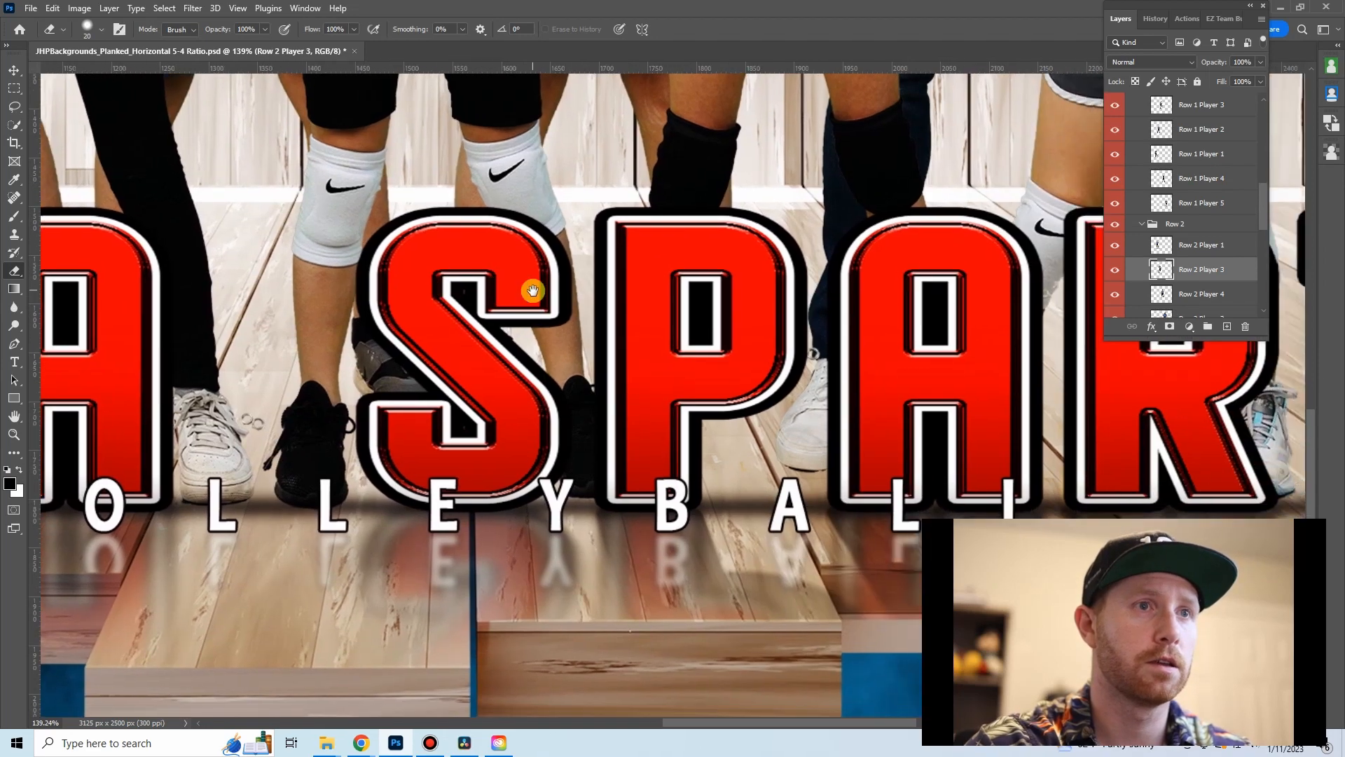
scroll(495, 301, "right", 10)
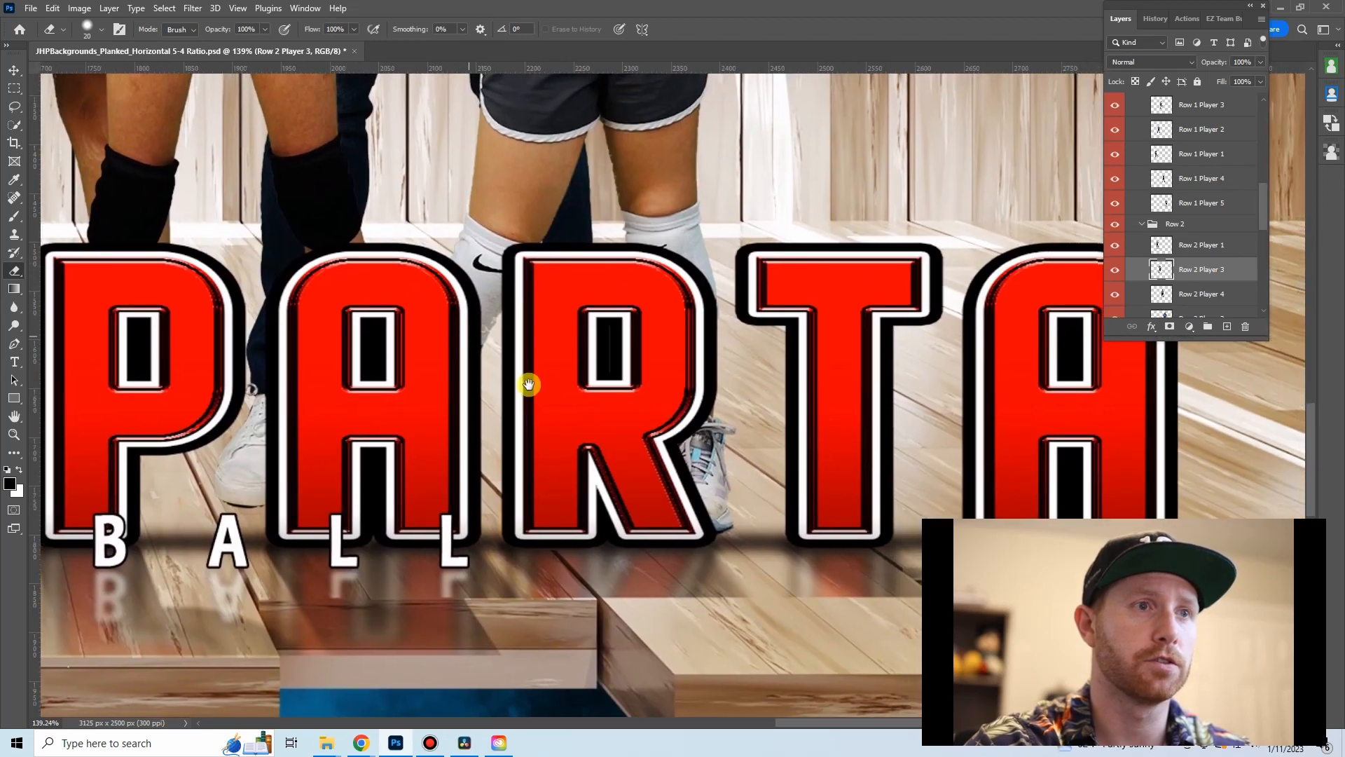
scroll(528, 384, "left", 10)
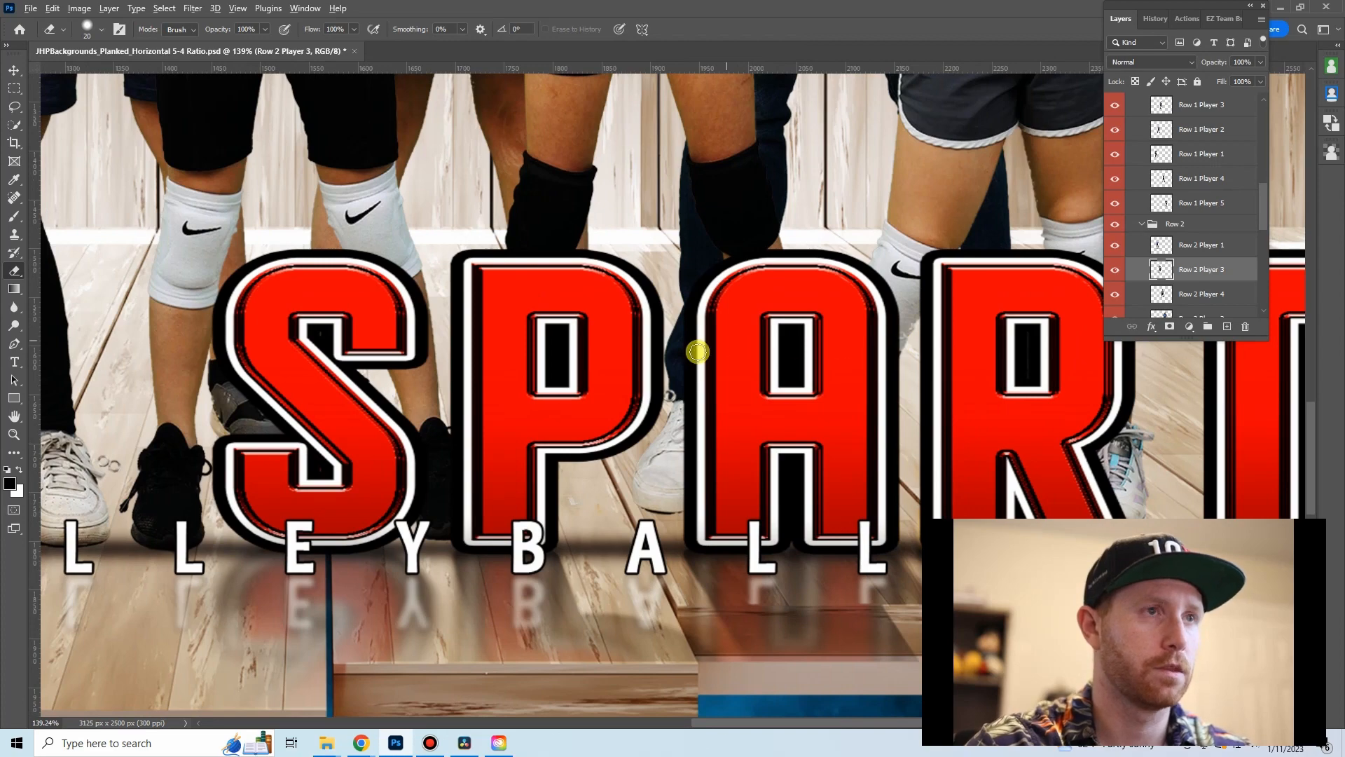
scroll(698, 352, "down", 6)
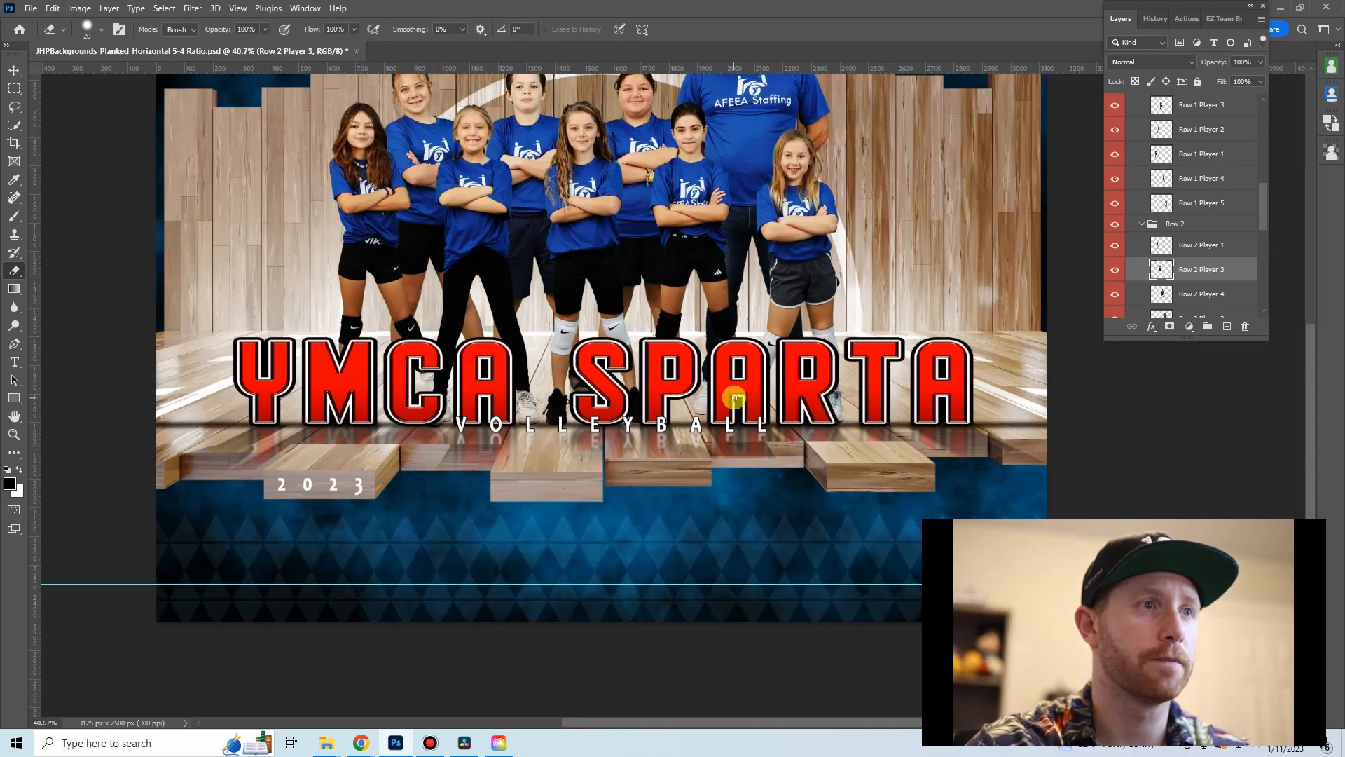
scroll(734, 398, "down", 1)
mouse_move(787, 295)
left_mouse_down()
mouse_move(804, 398)
mouse_move(631, 434)
mouse_move(665, 403)
left_mouse_up()
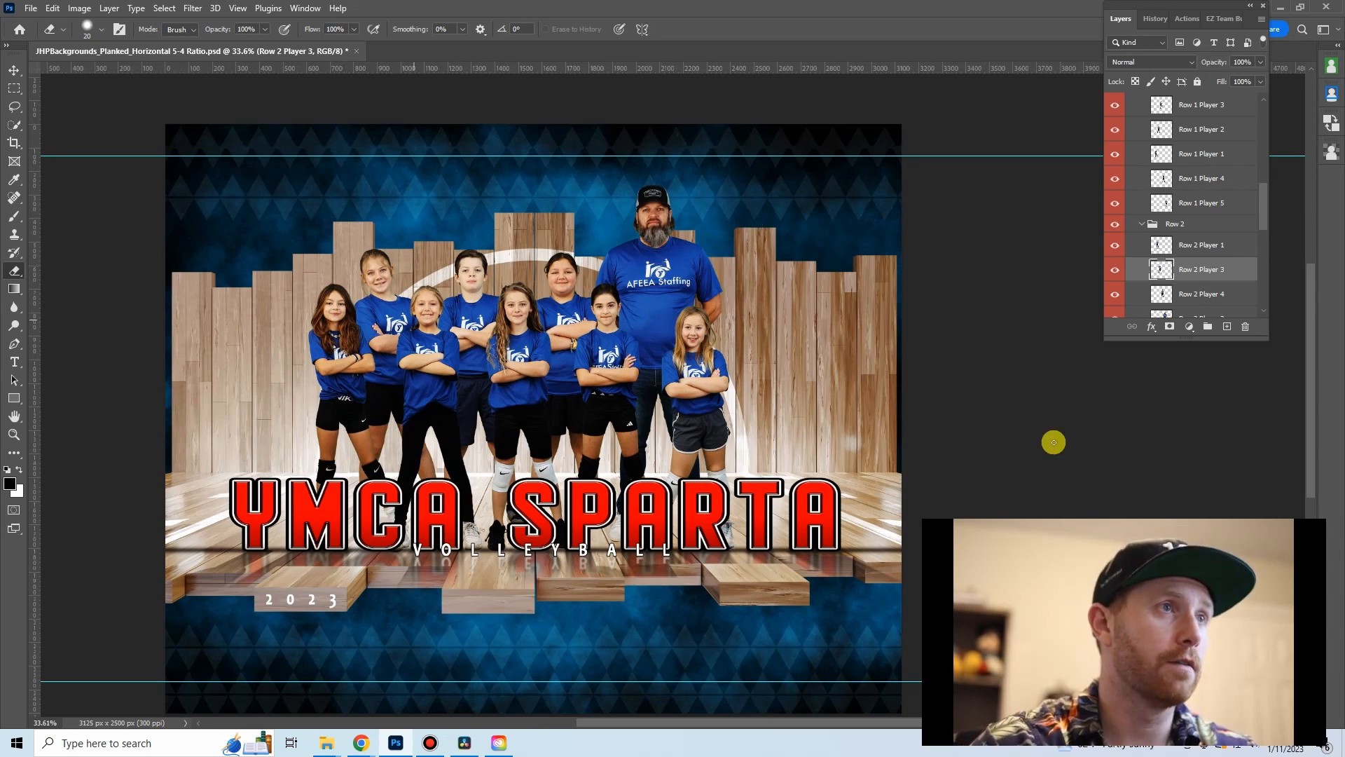
- Start saving a copy on the computer and browse to home > 2023 > Sparta YMCA > Winter_Volleyball > Teams
key("ctrl+shift+s")
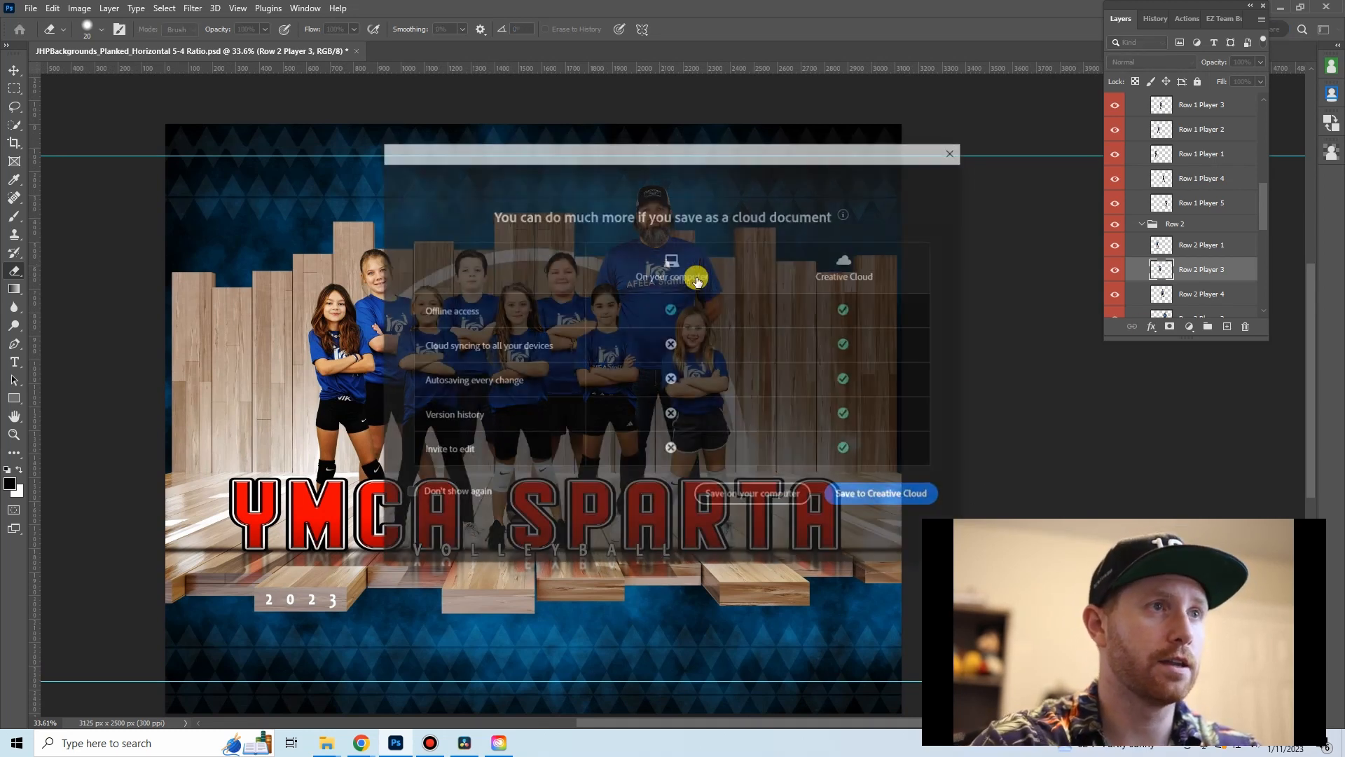
left_click(763, 496)
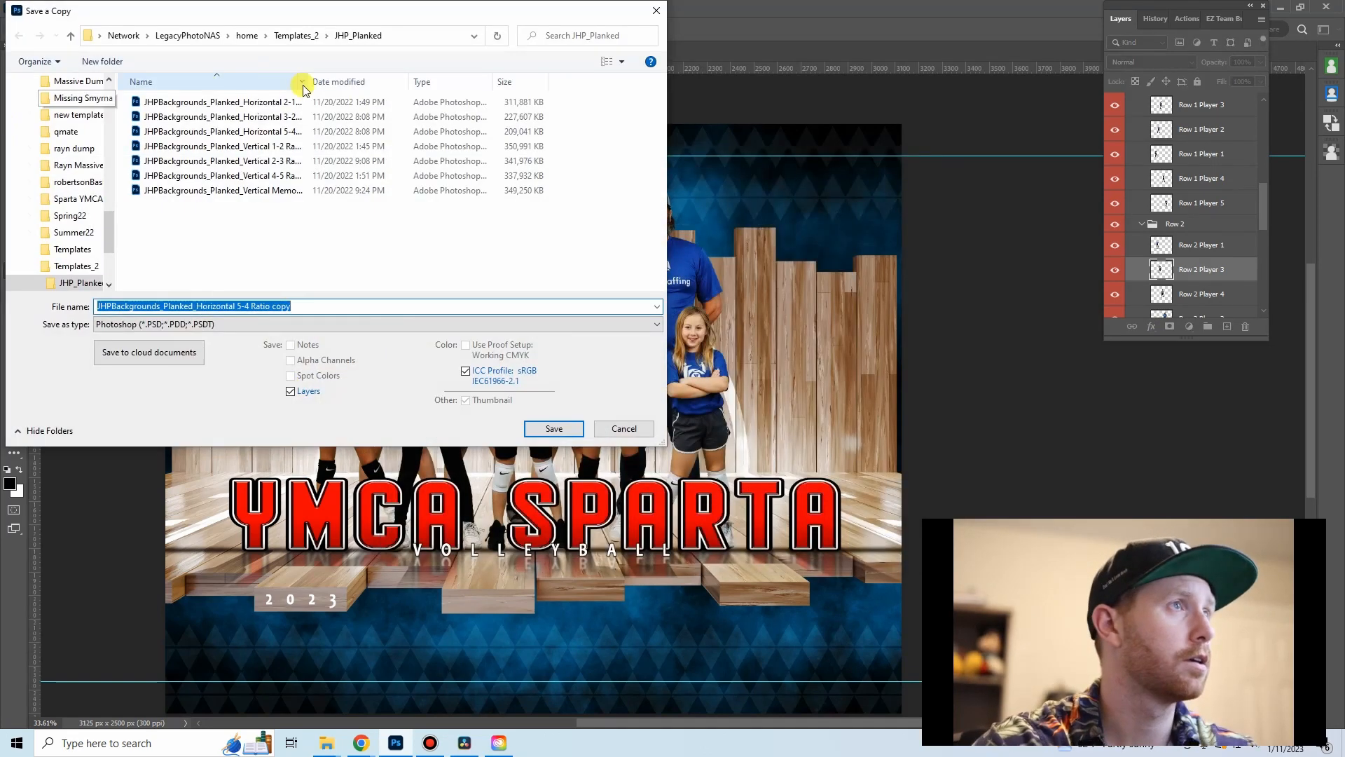
left_click(247, 35)
double_click(198, 109)
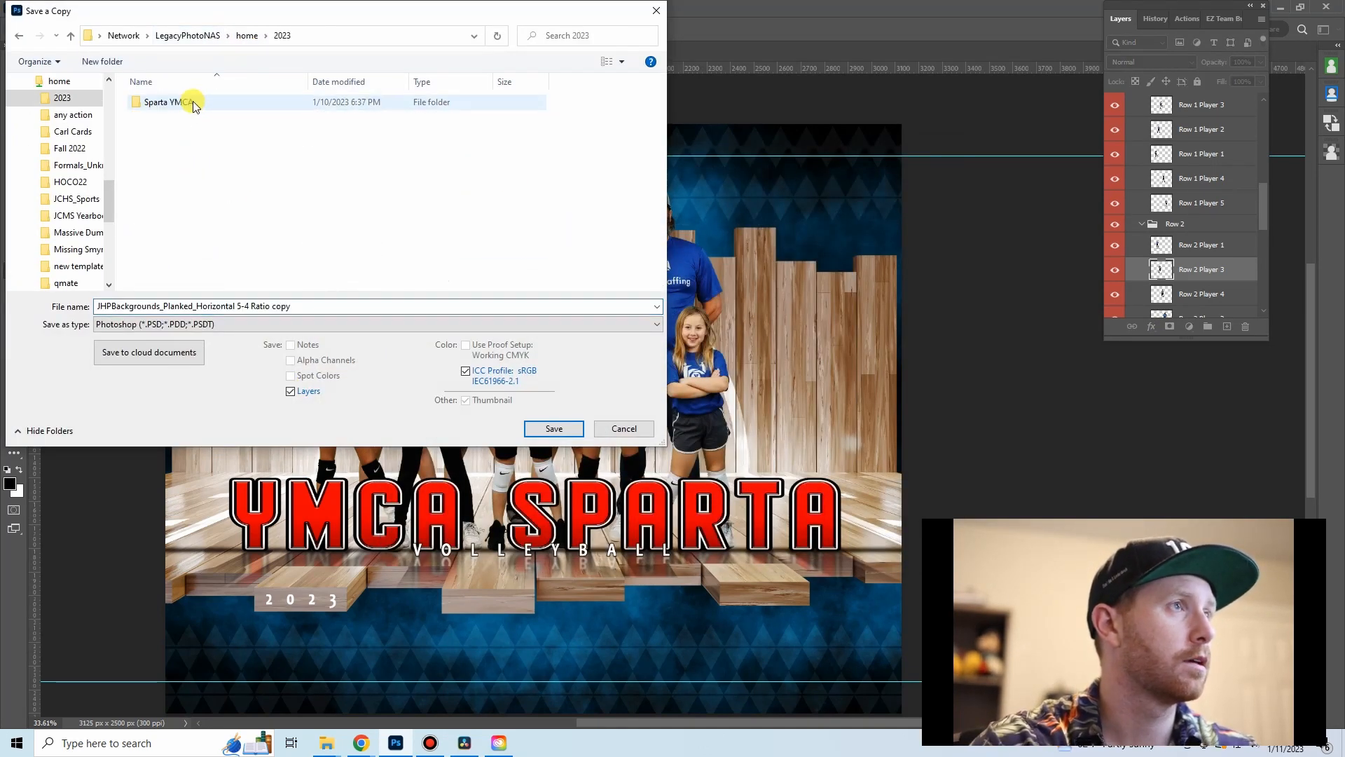
double_click(193, 104)
double_click(193, 103)
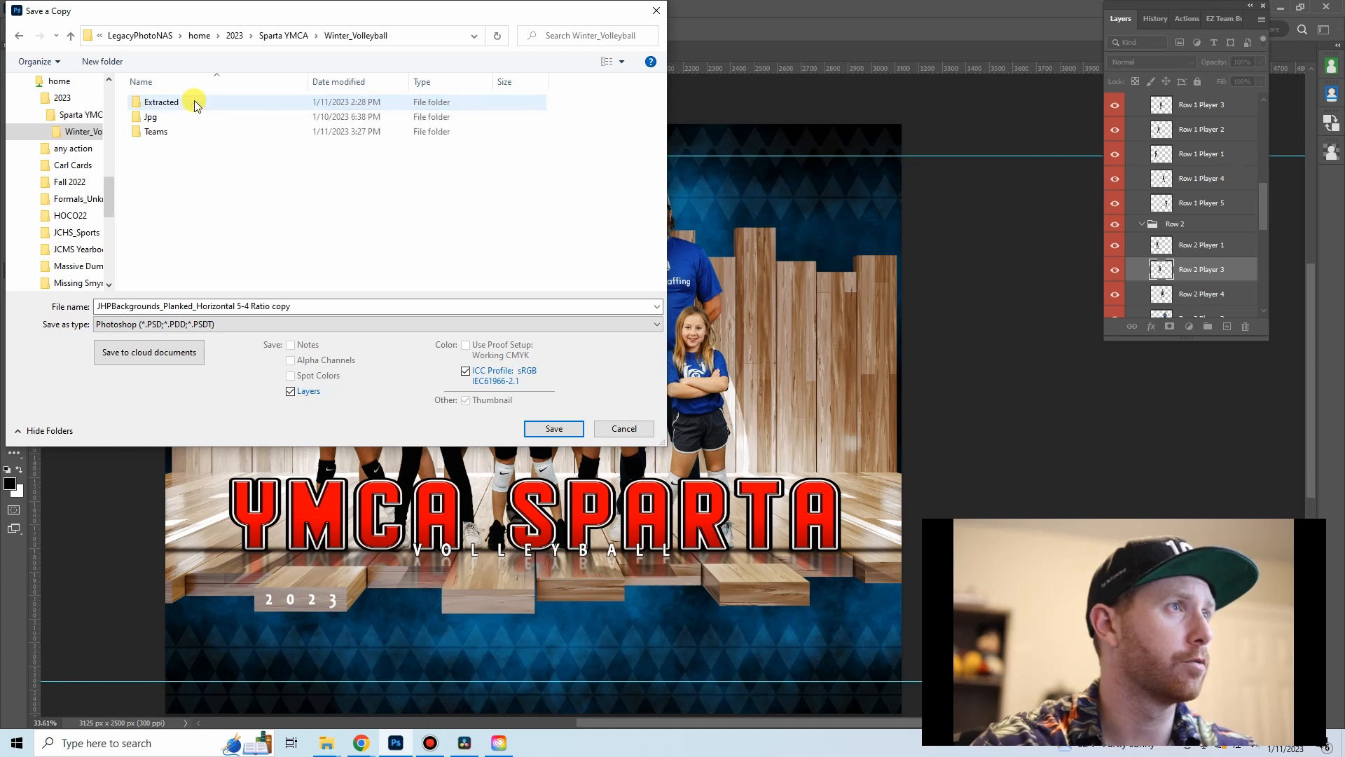
double_click(193, 131)
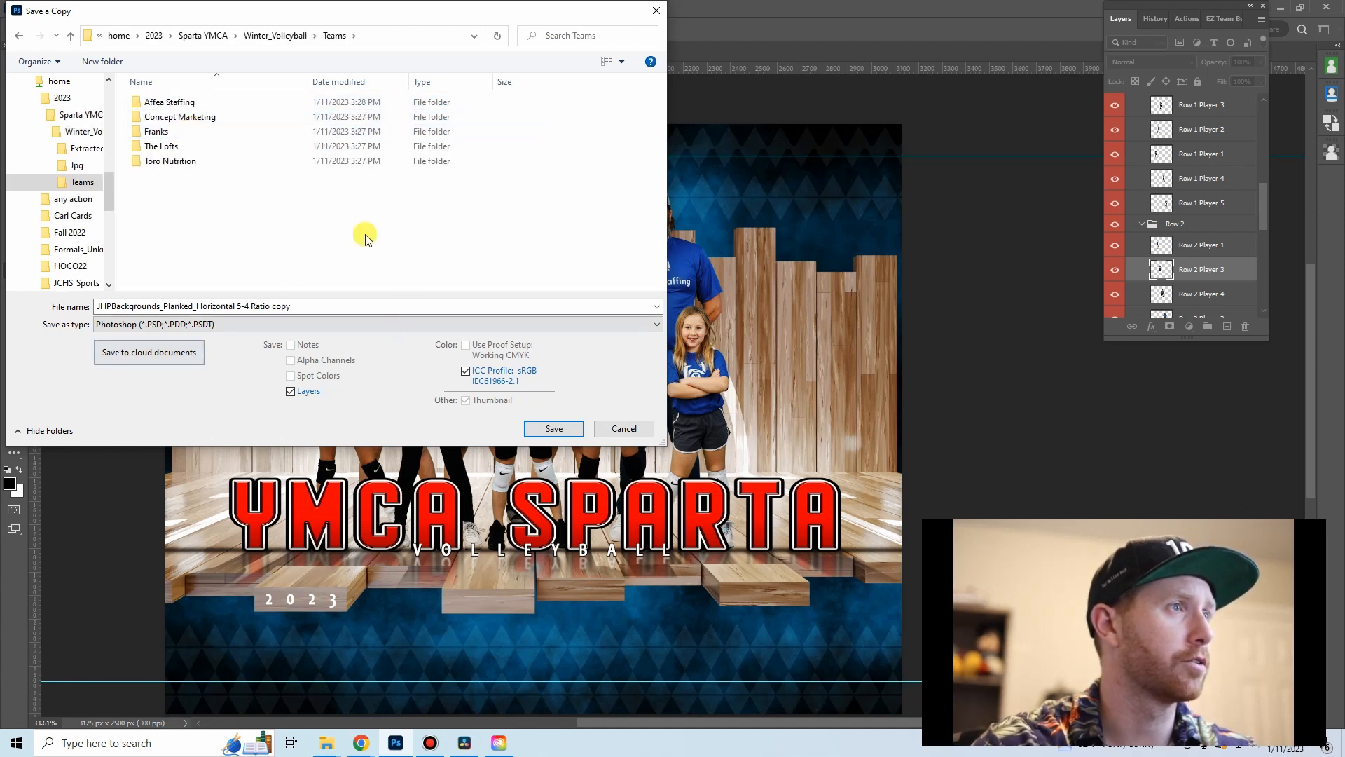
- Name the copy affea_staffing and save it in Photoshop format with layers in the Teams folder
left_click(180, 303)
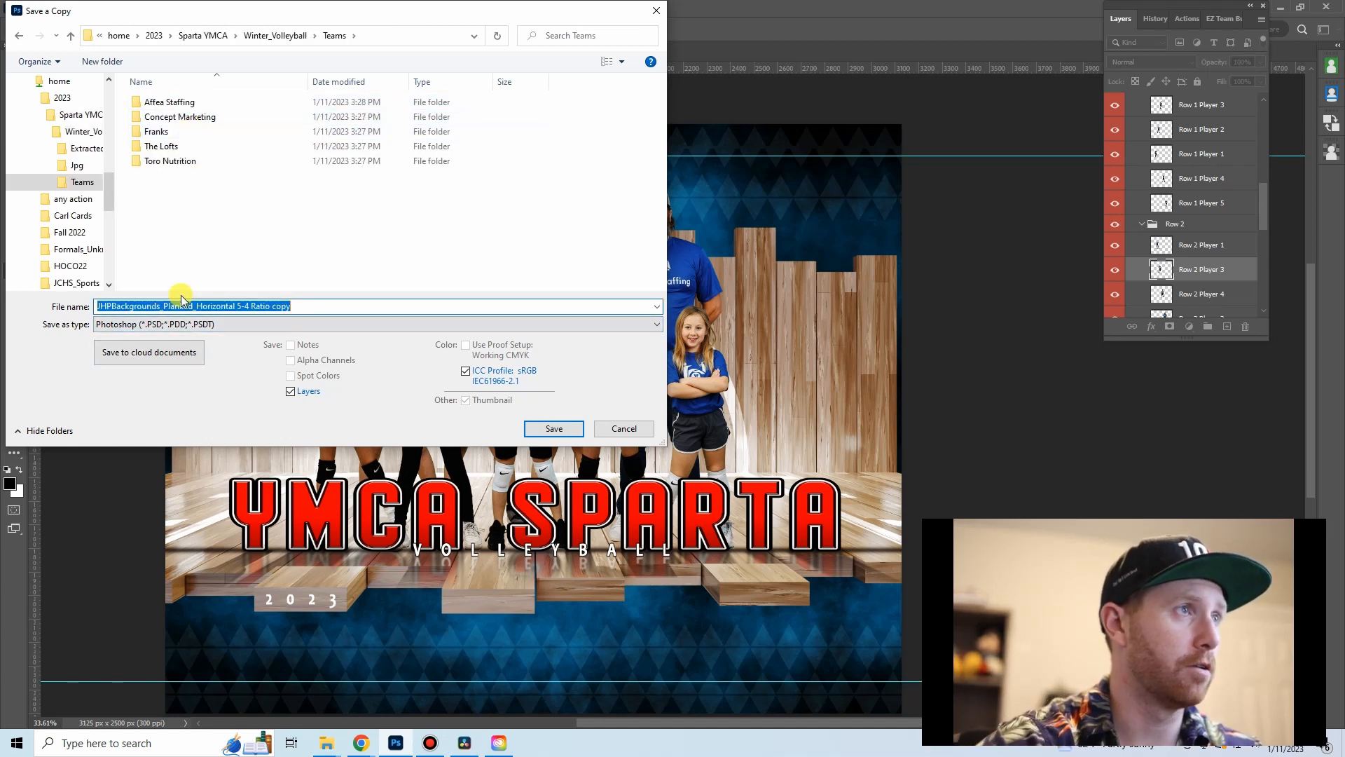
type("affe")
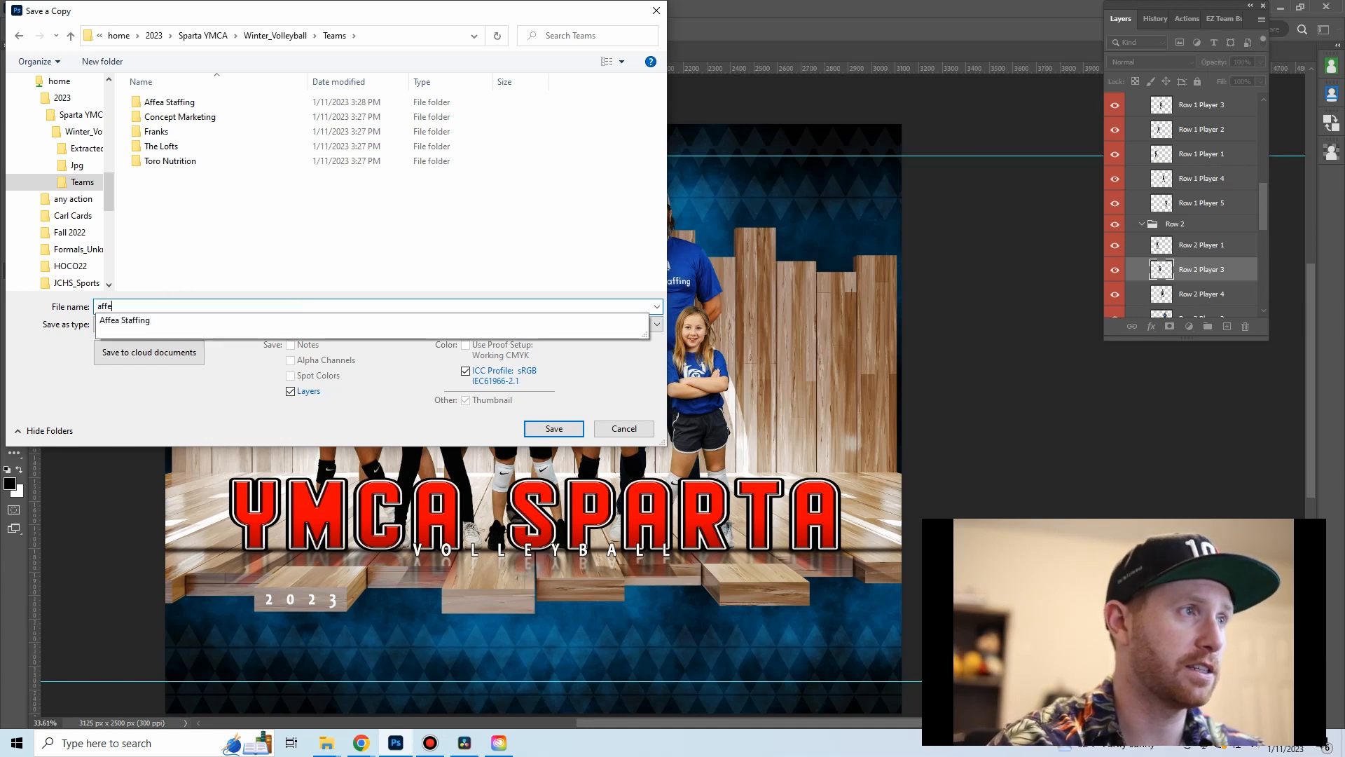
type("a_staffing")
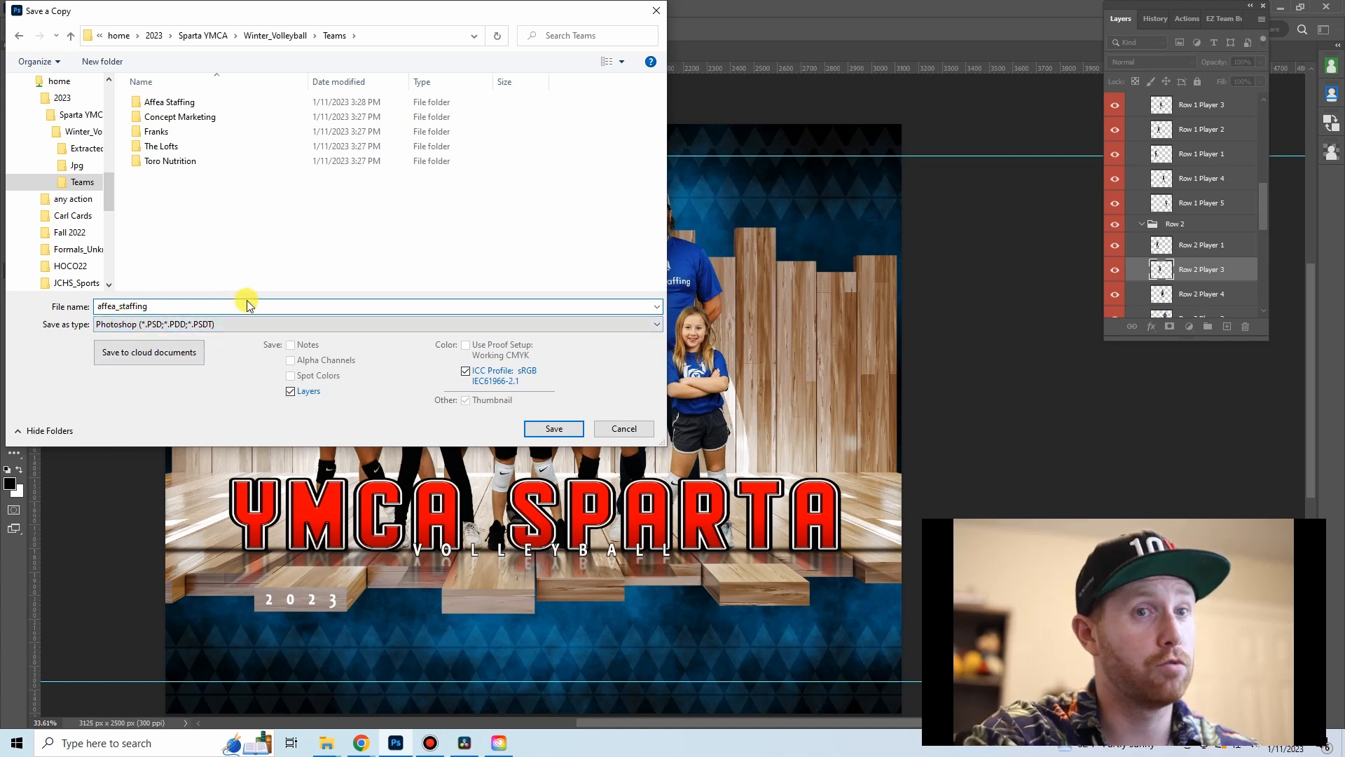
left_click(543, 429)
left_click(806, 202)
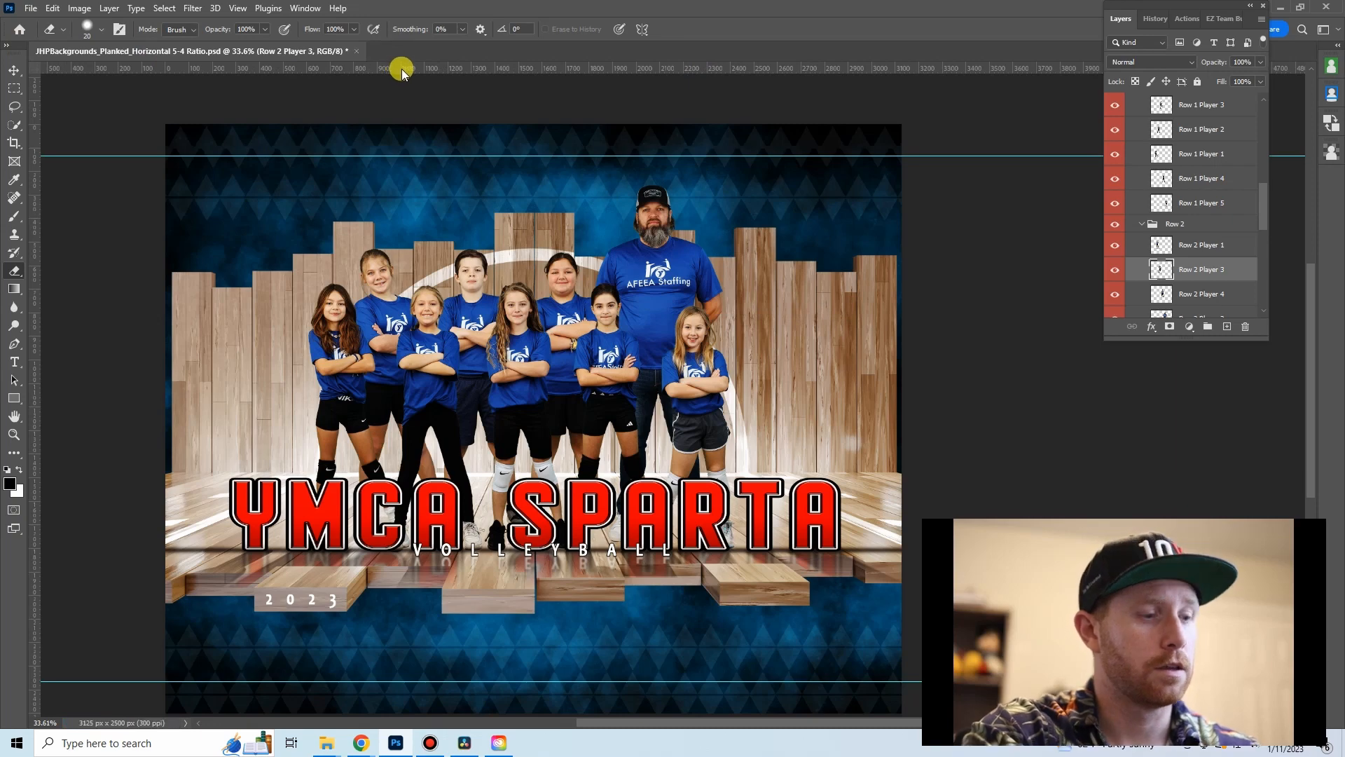
- Start saving another copy on the computer and go to the Teams folder inside Sparta YMCA > Winter_Volleyball
key("ctrl+s")
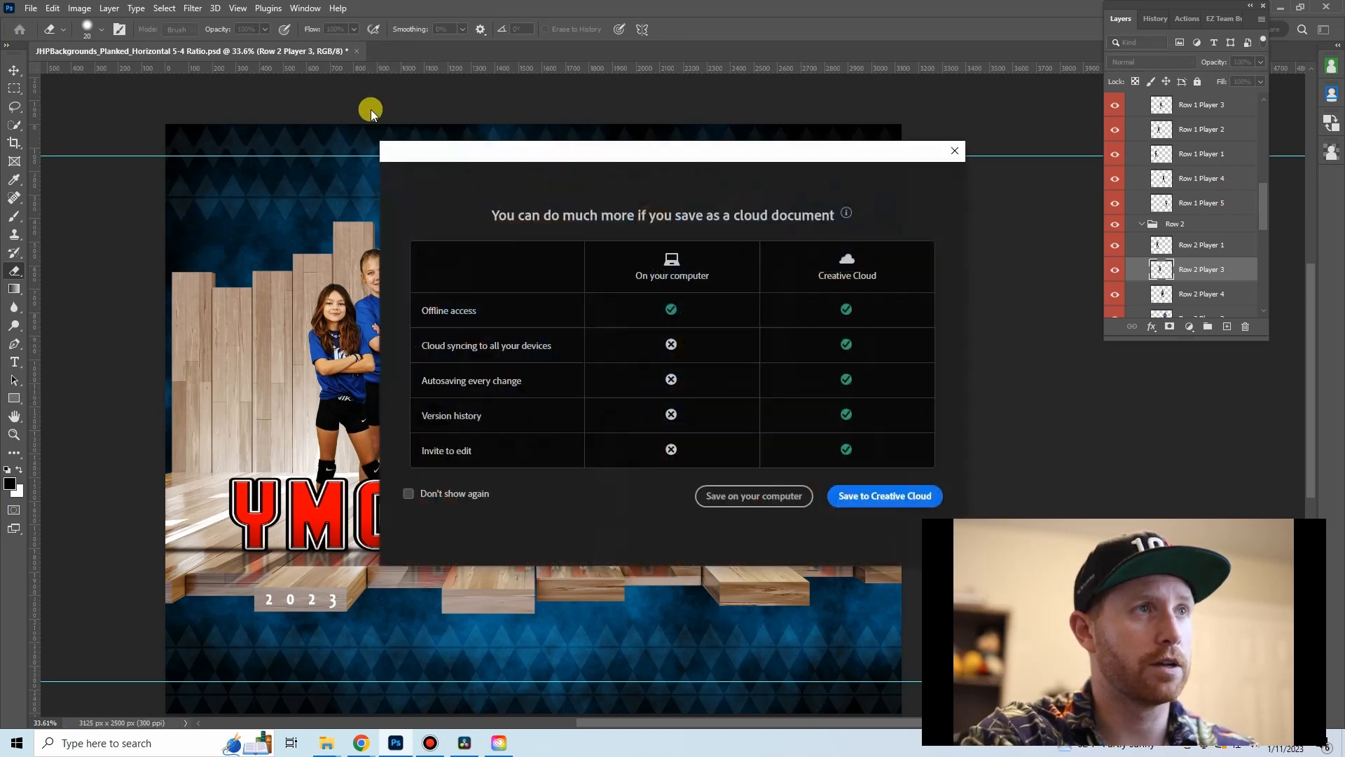
left_click(768, 497)
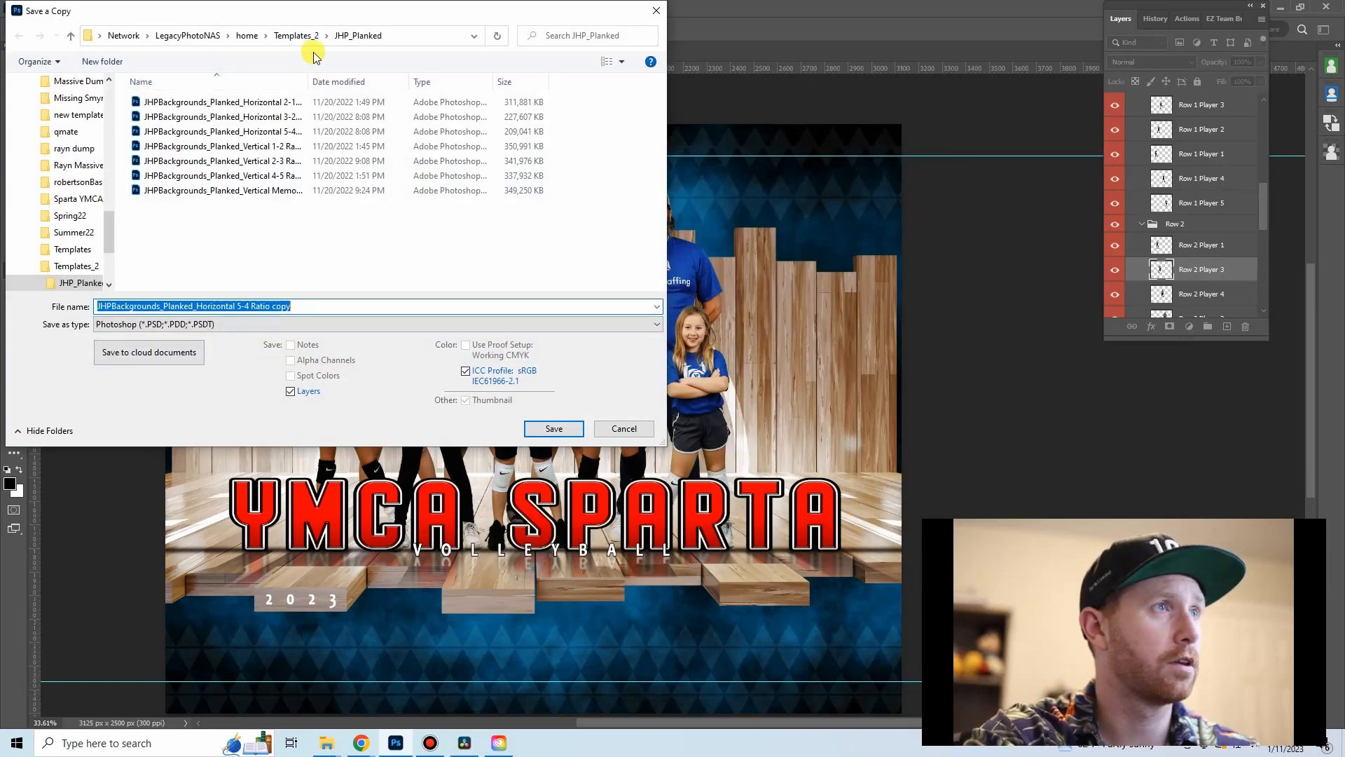
left_click(251, 38)
double_click(175, 103)
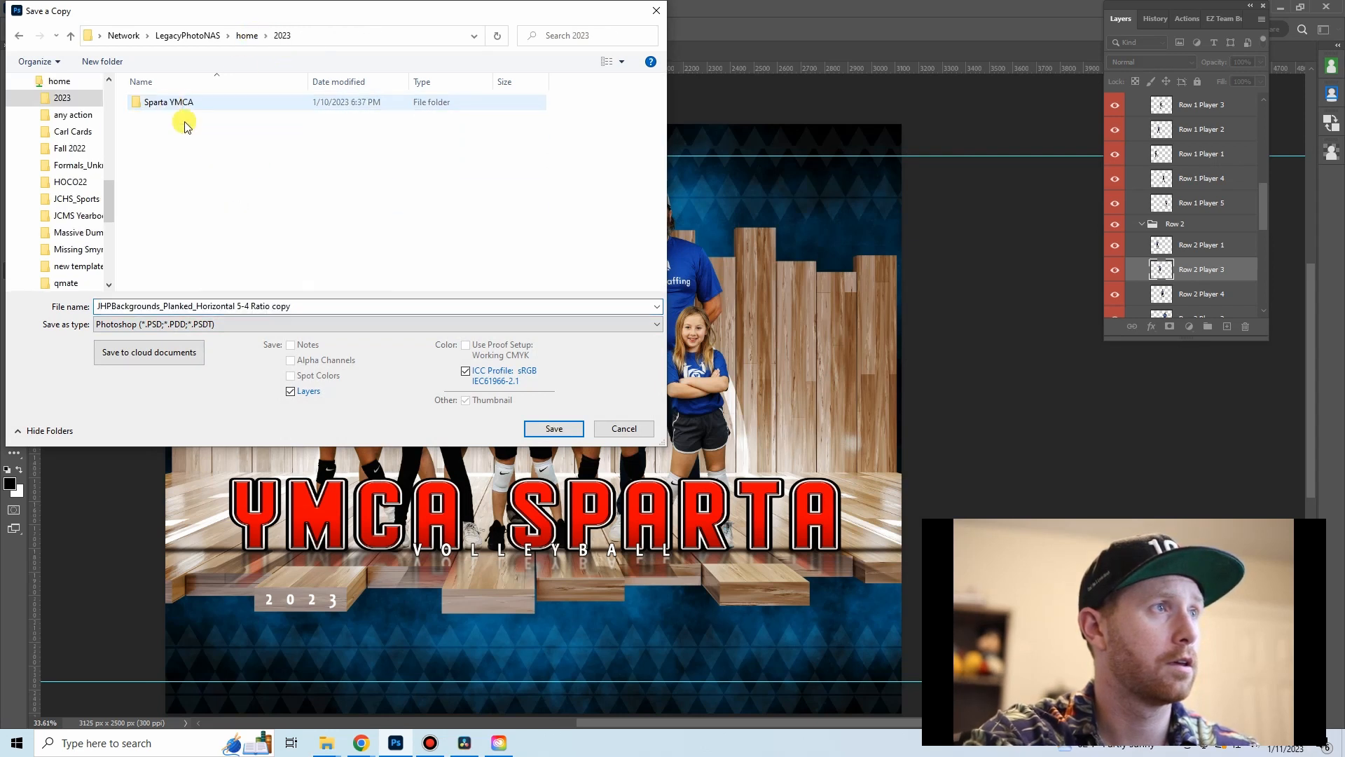
left_click(195, 105)
double_click(195, 103)
double_click(196, 102)
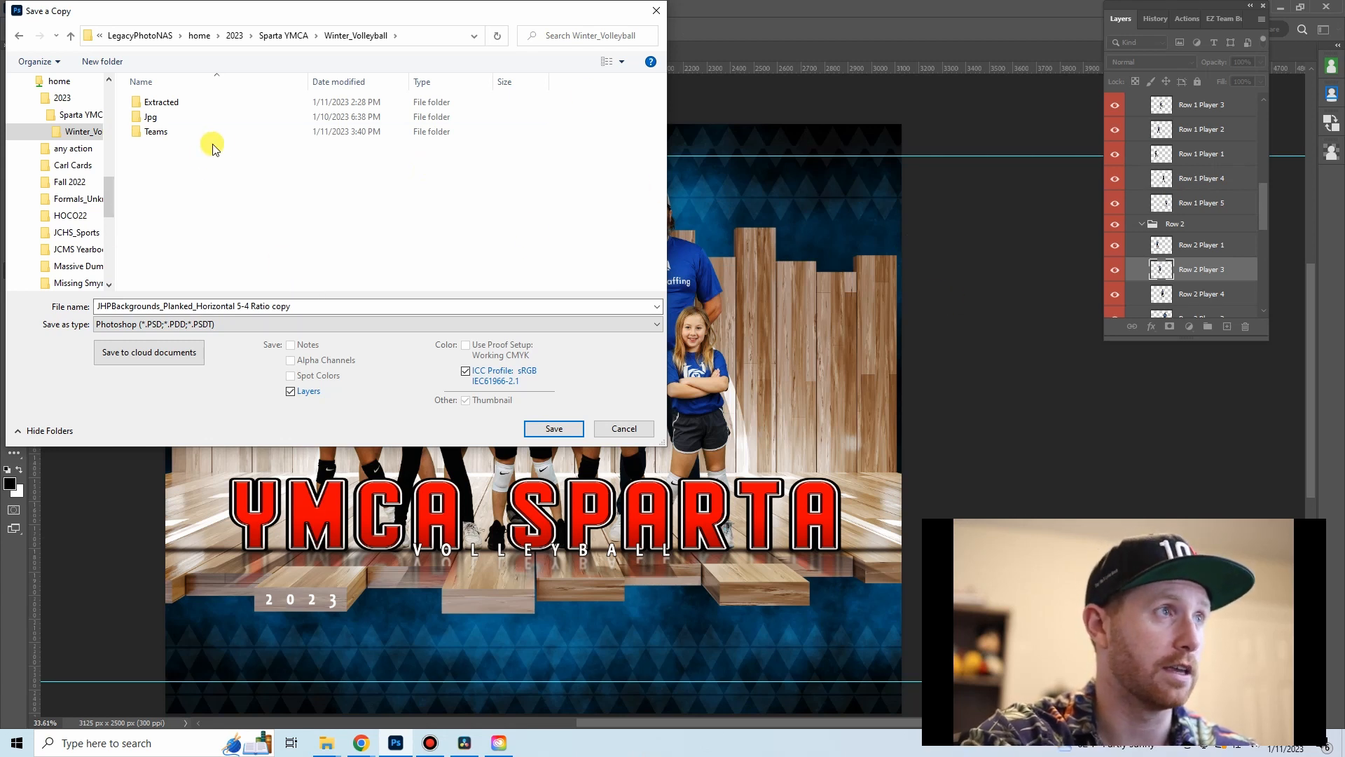
double_click(168, 131)
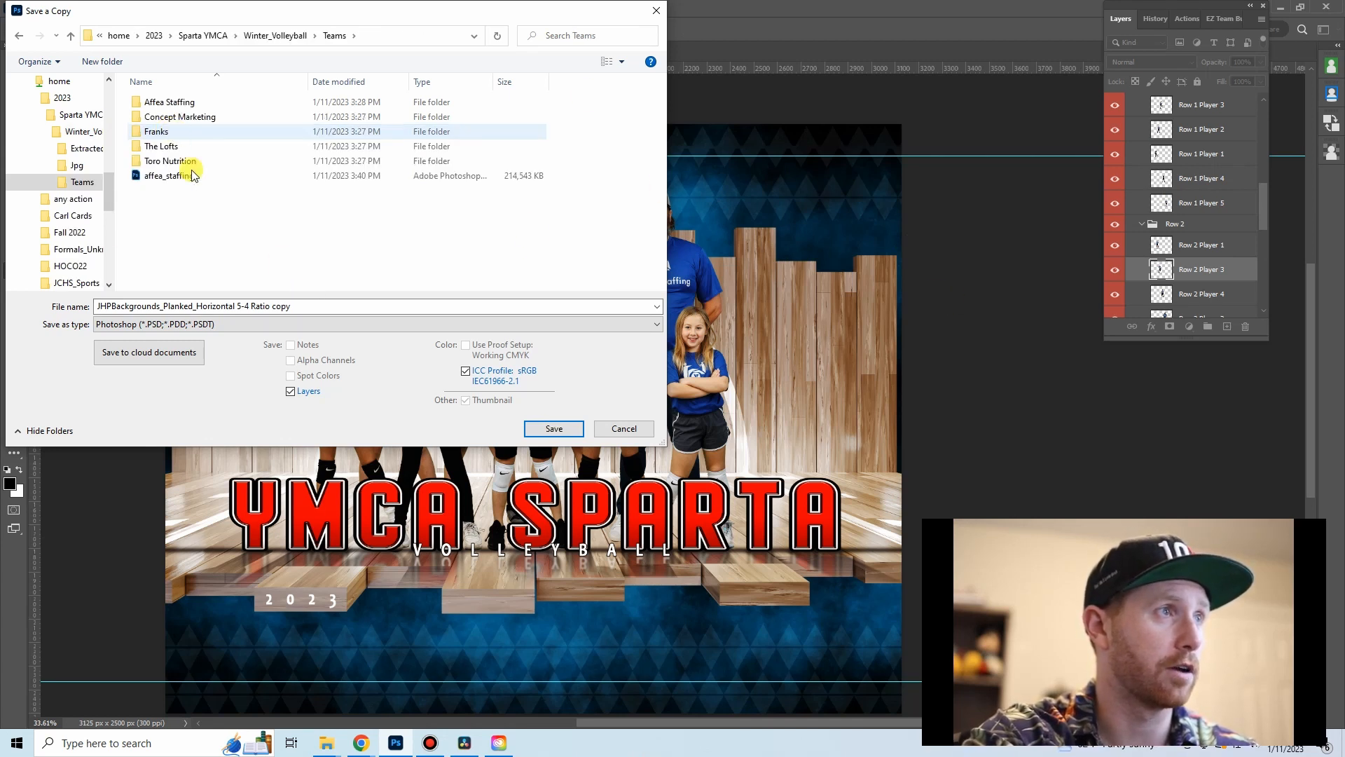
- Reuse the name affea_staffing, set the format to JPEG, and decline replacing the existing PSD file
left_click(171, 180)
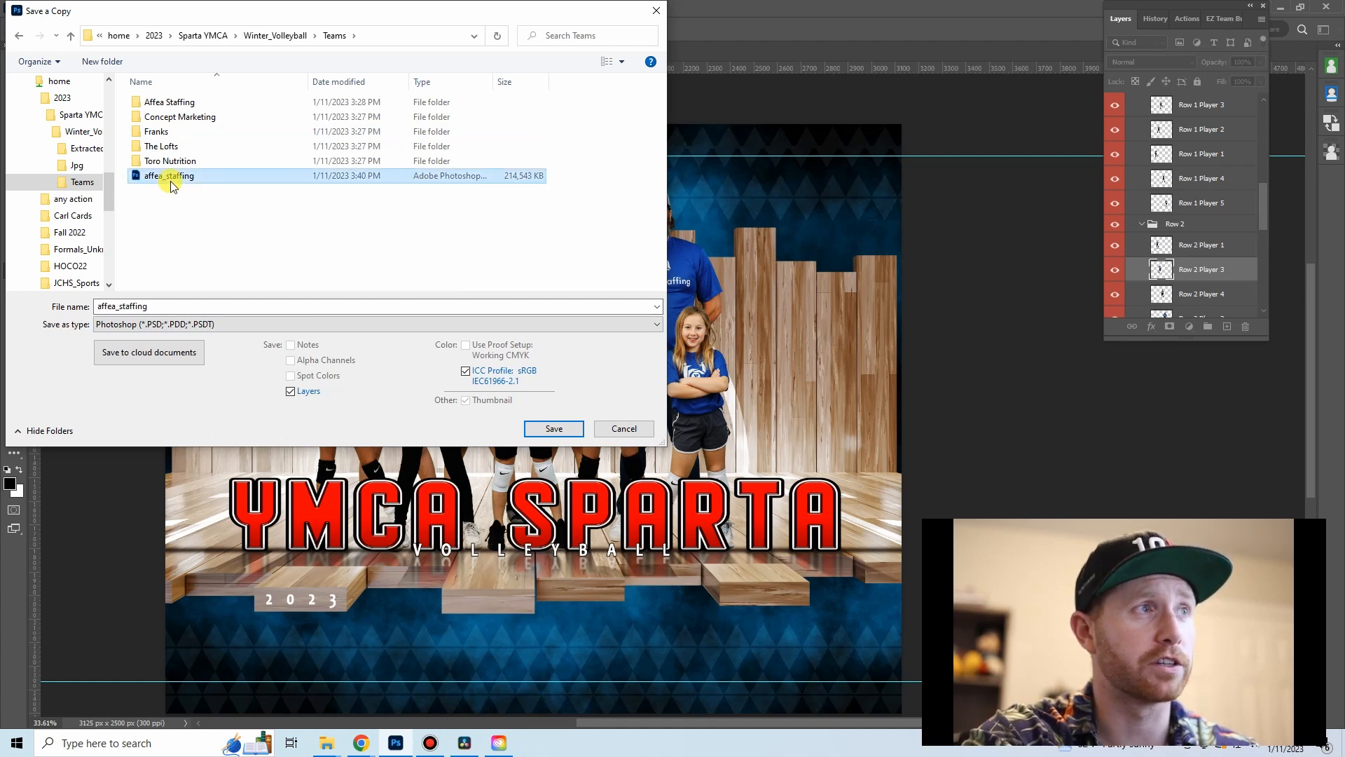
left_click(157, 324)
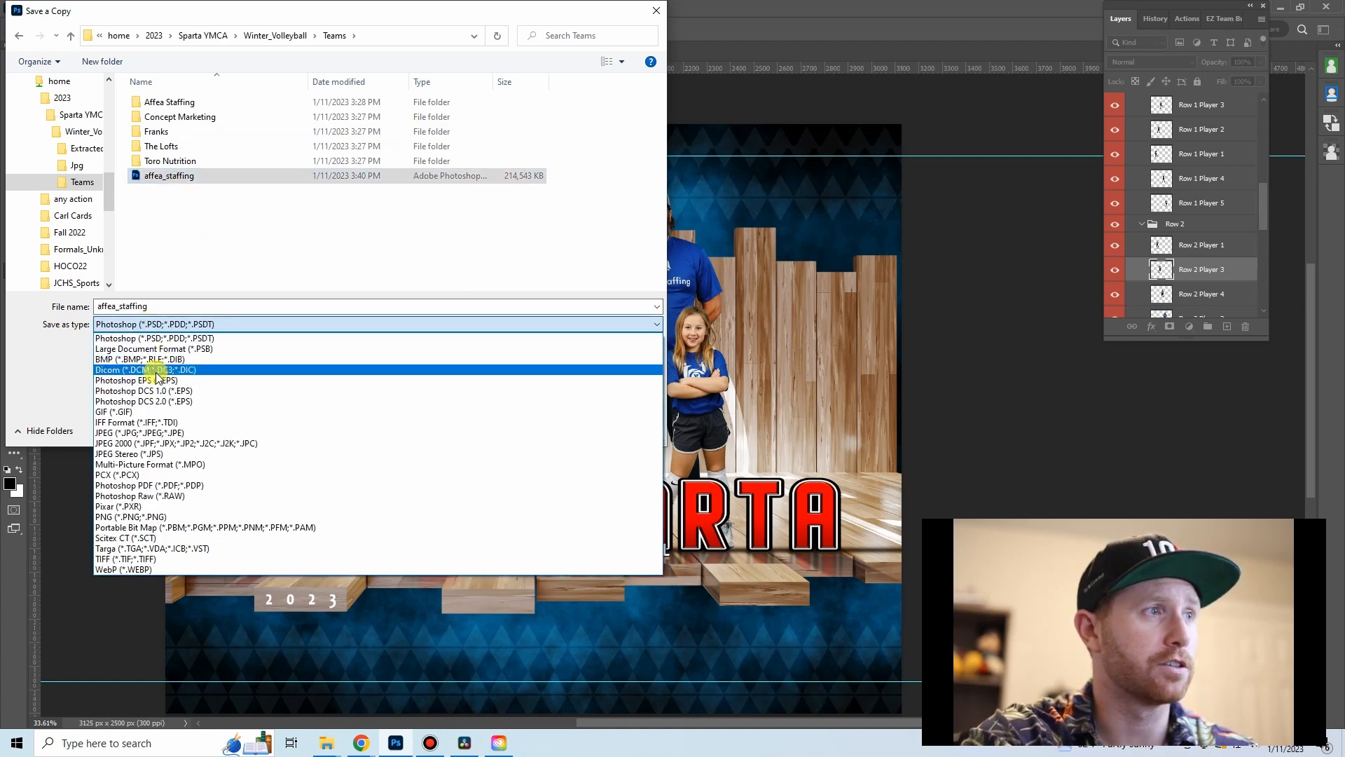
left_click(125, 433)
left_click(580, 428)
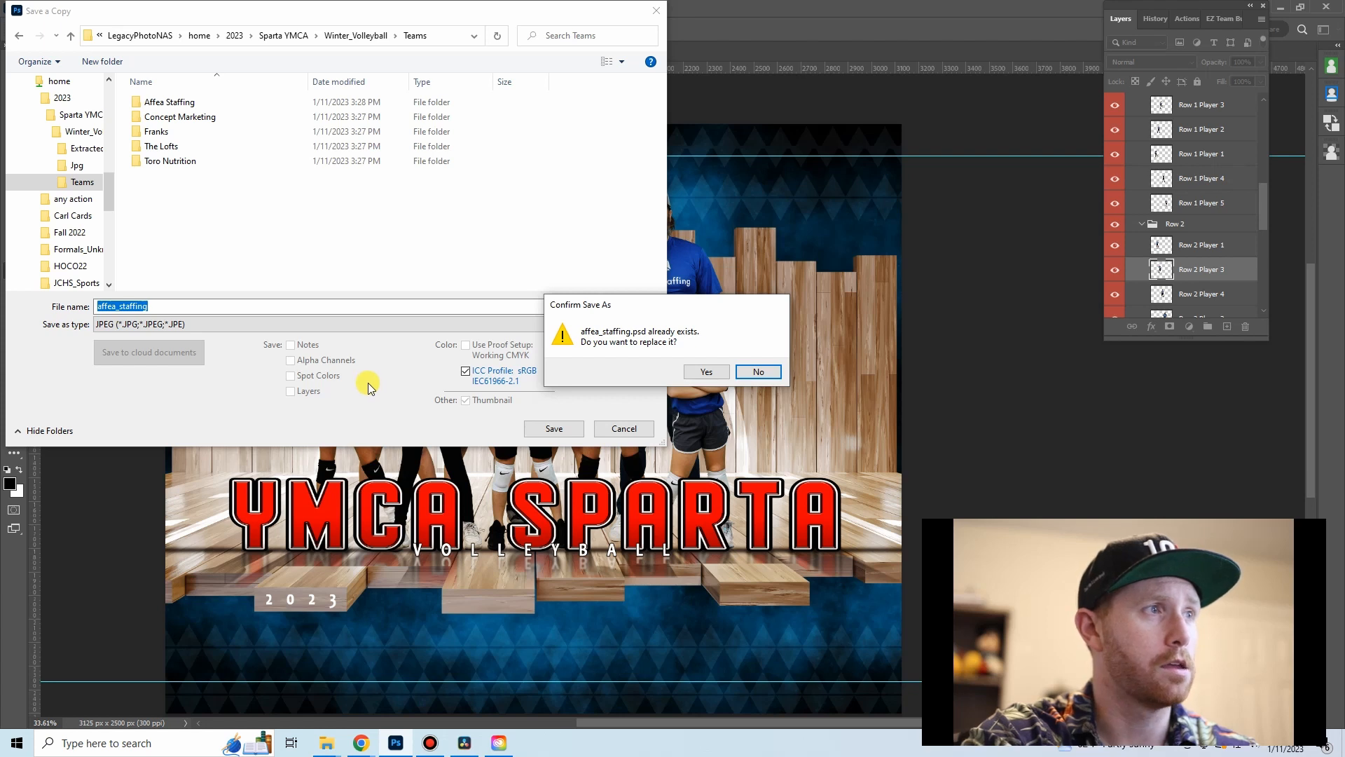
left_click(762, 372)
- Rename the JPEG copy affea_staffing1 and save it at quality 12 (Maximum), Baseline ("Standard")
left_click(336, 310)
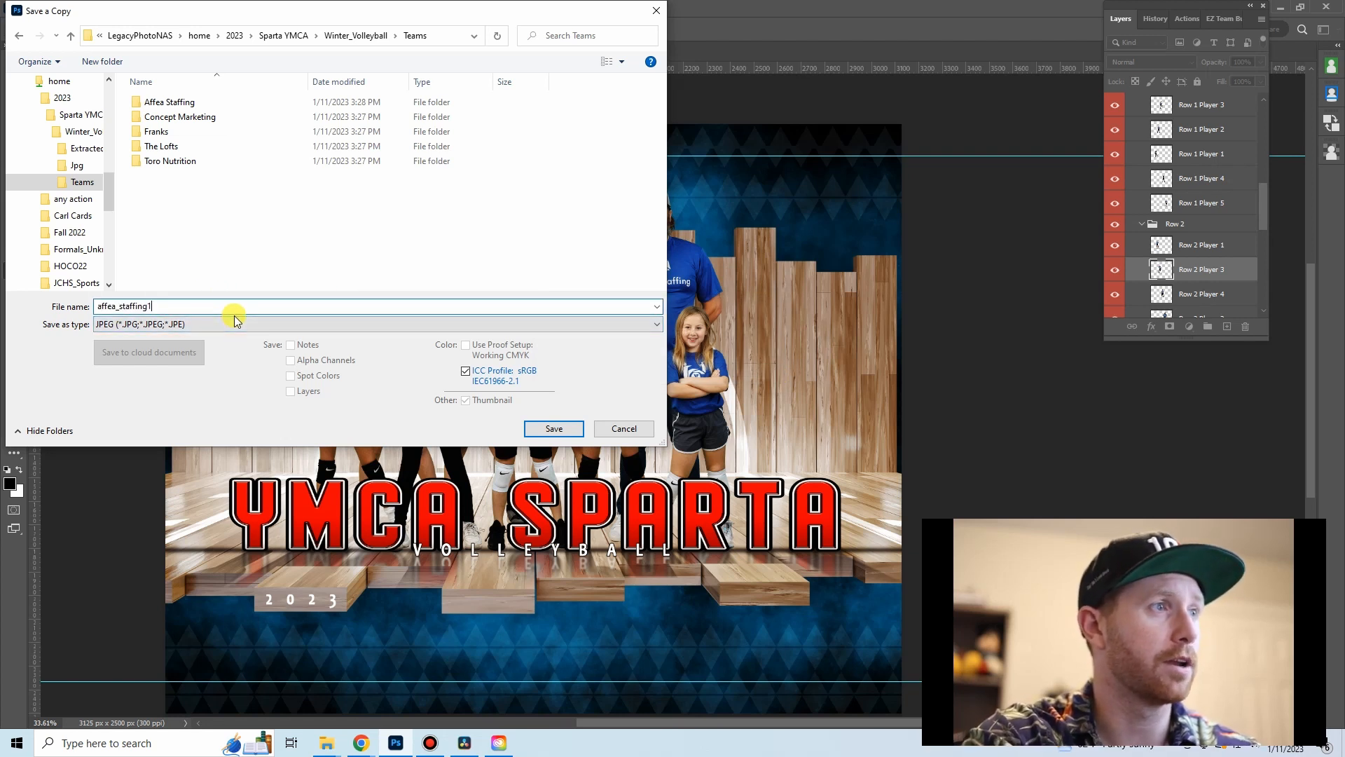
type("1")
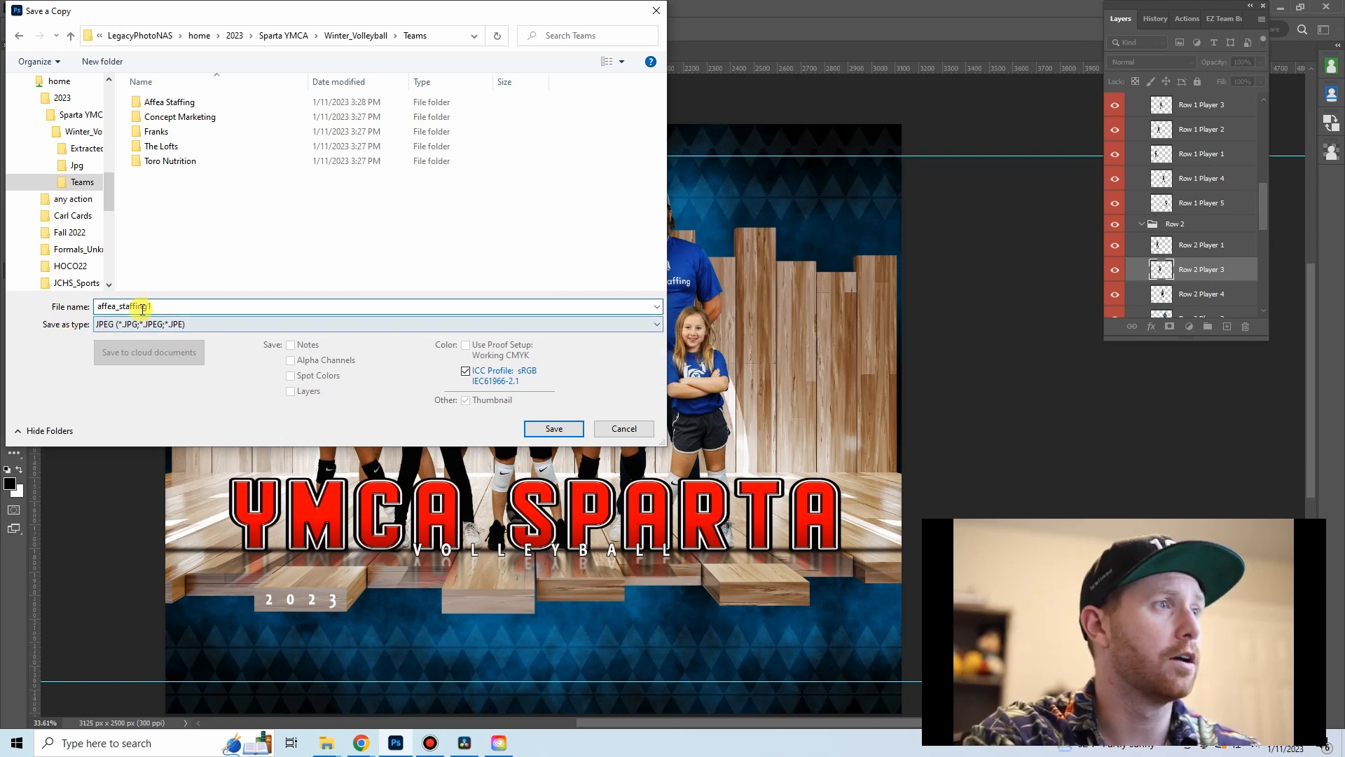
left_click(568, 430)
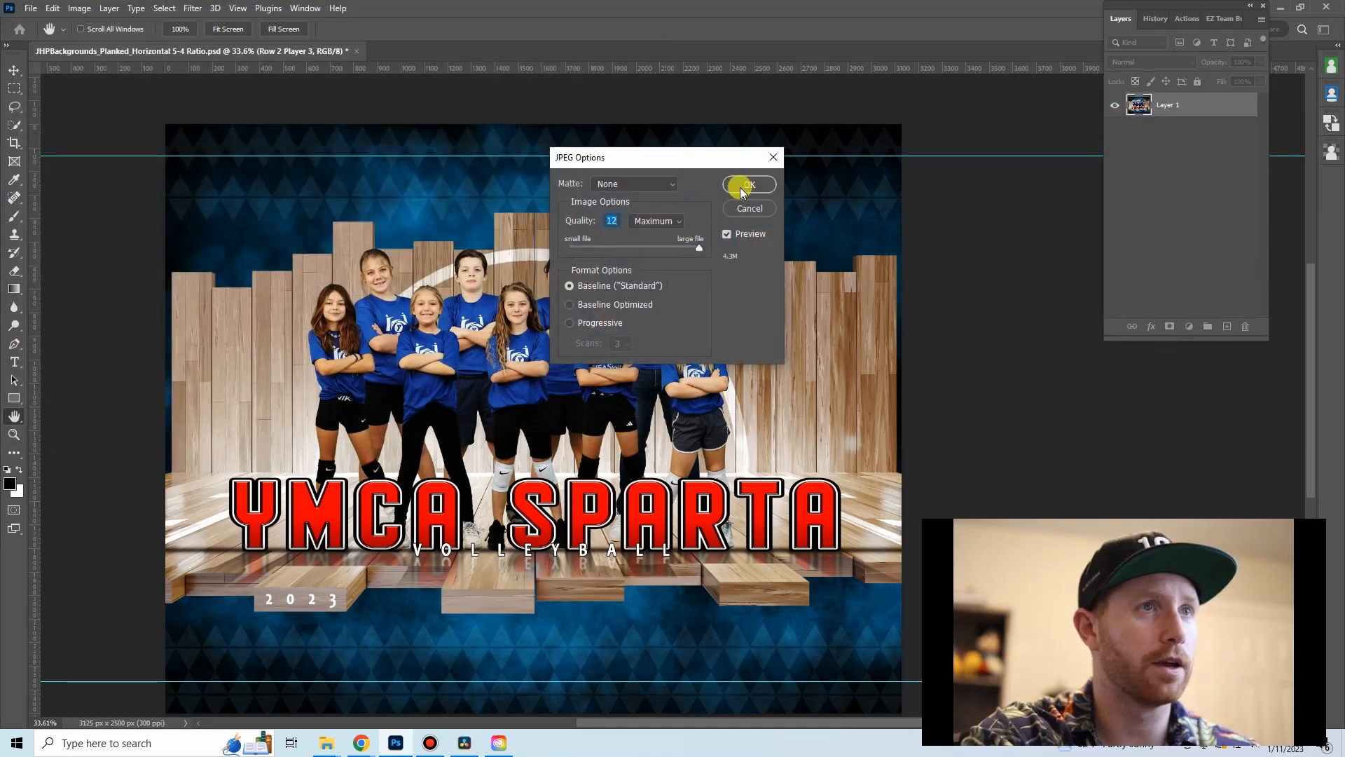
left_click(745, 184)
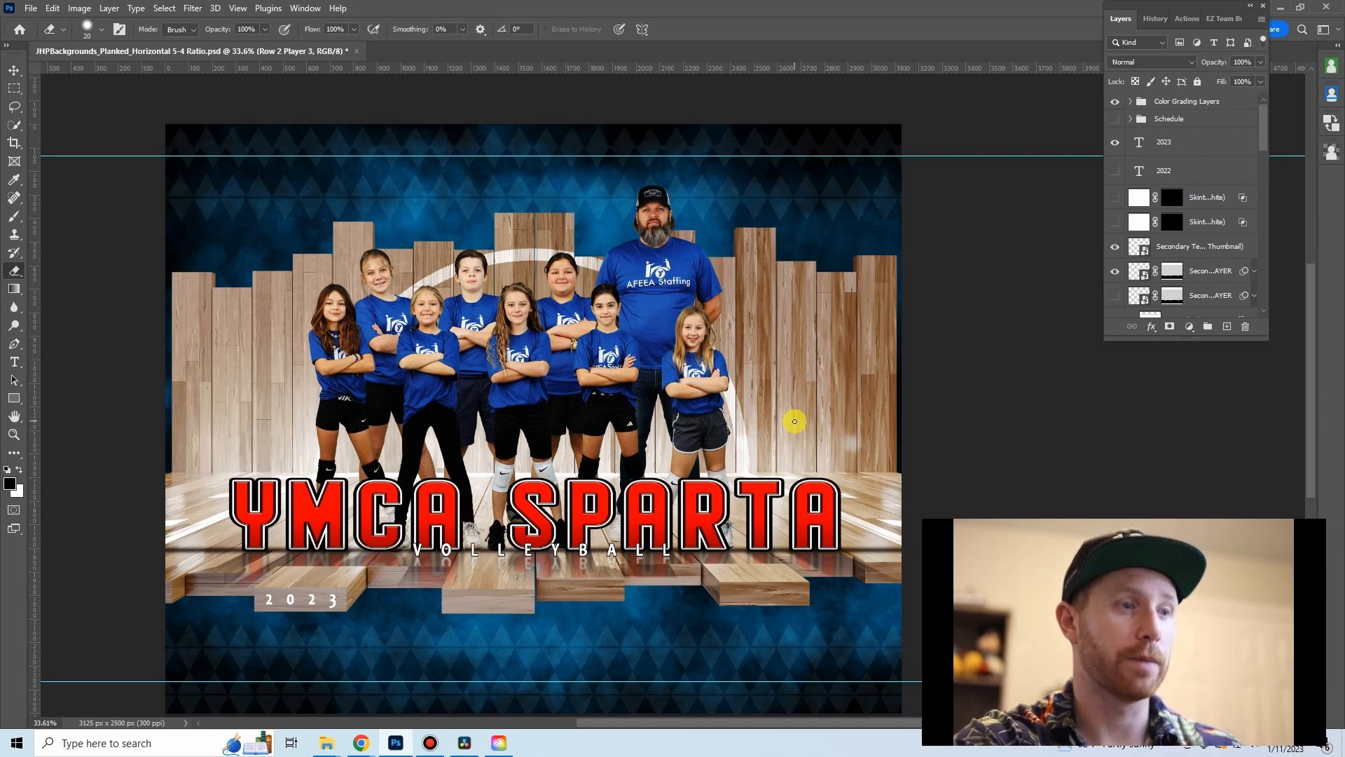
- Try removing the coach's cutout from the composite and spreading the back-row players out to the sides of the team
key("v")
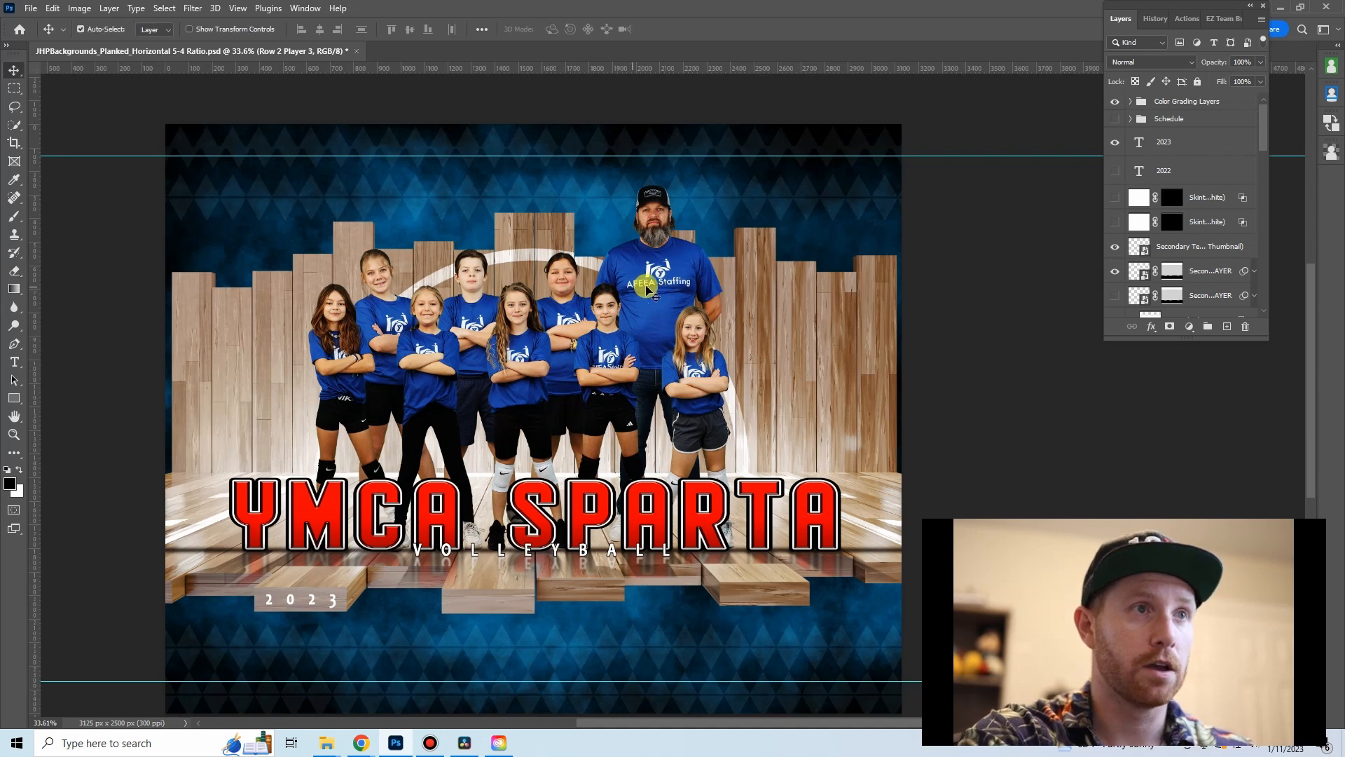
left_click(655, 289)
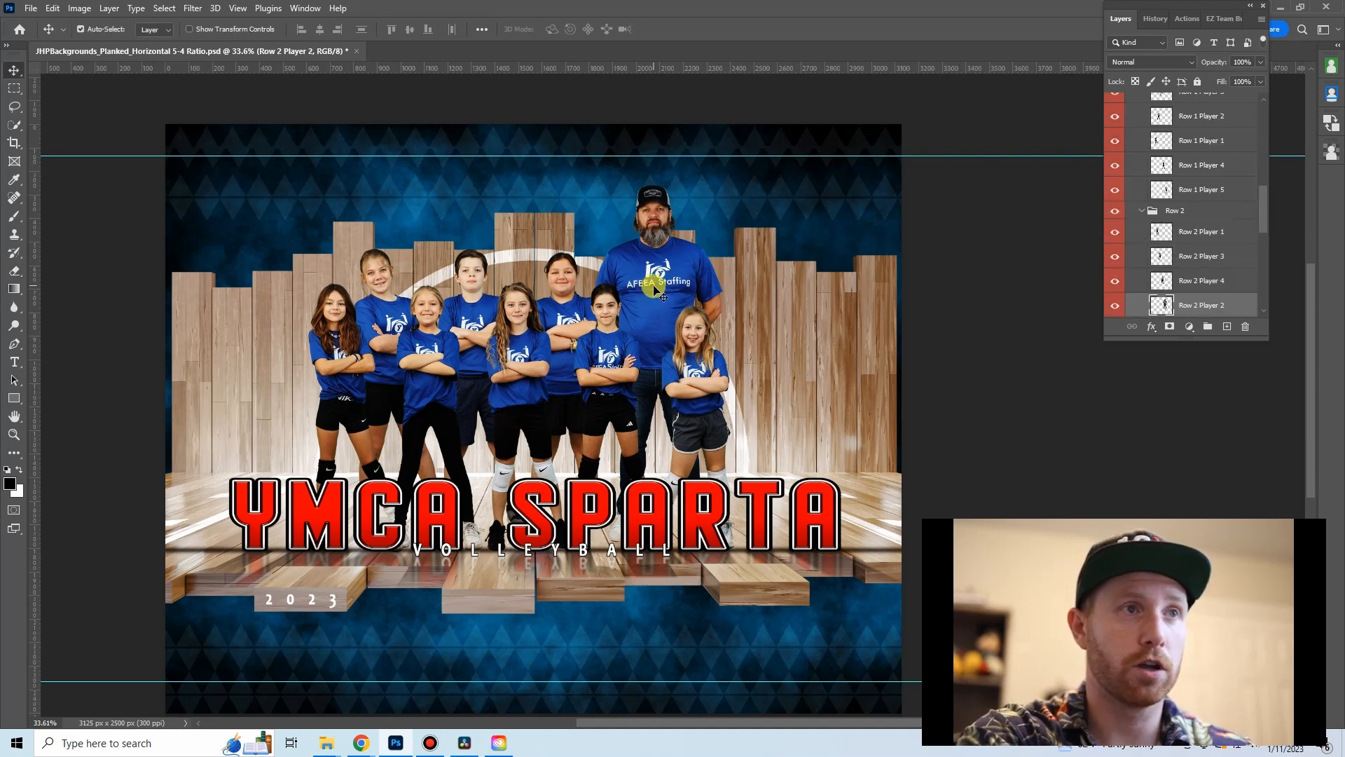
key("Delete")
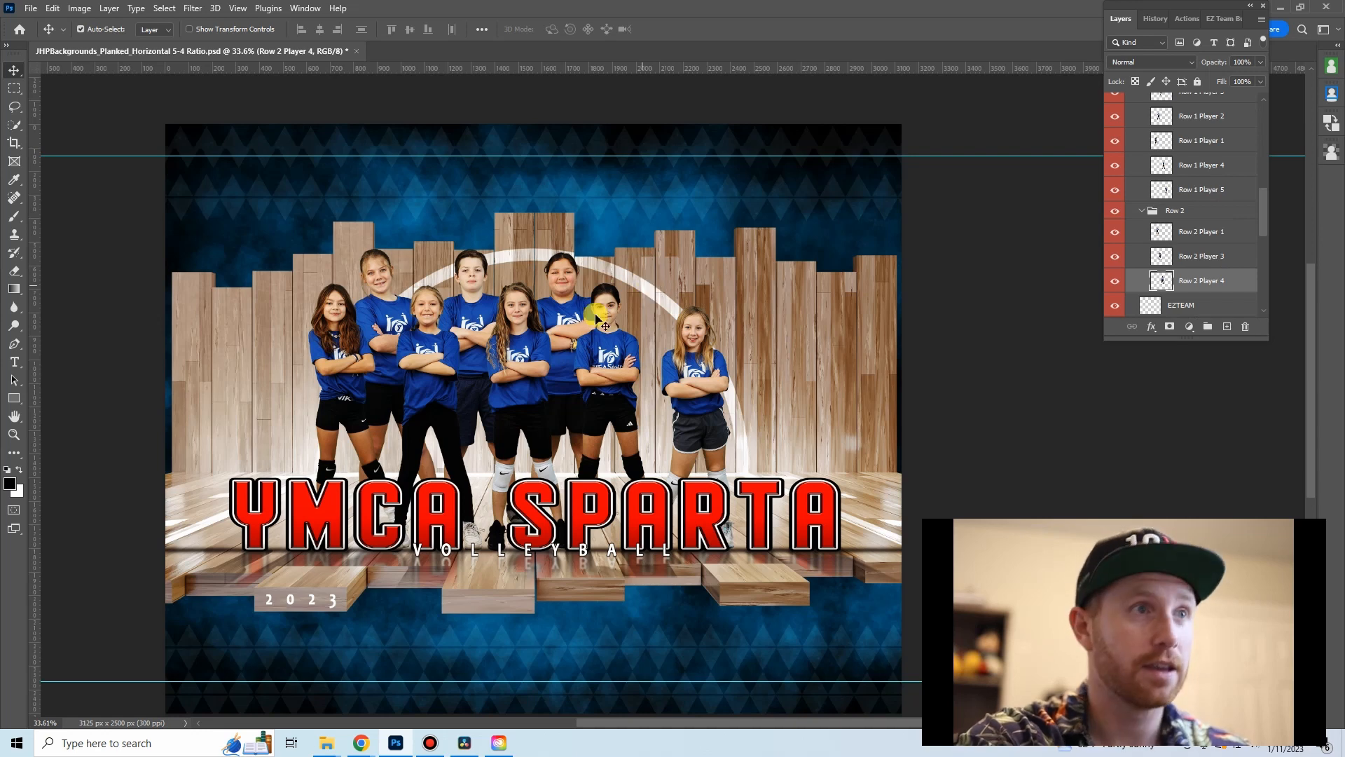
left_click_drag(559, 322, 769, 339)
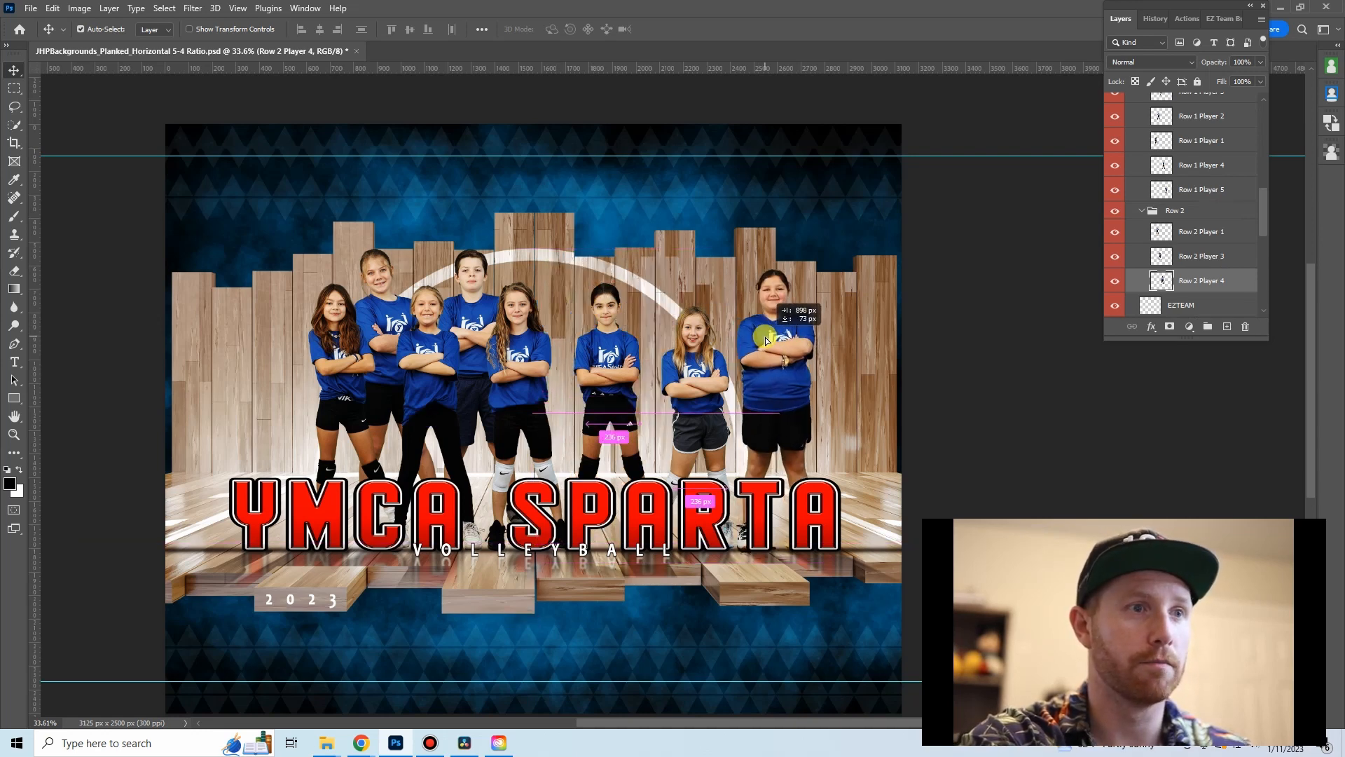
left_click_drag(459, 317, 195, 333)
left_click_drag(381, 338, 165, 345)
left_click(786, 384)
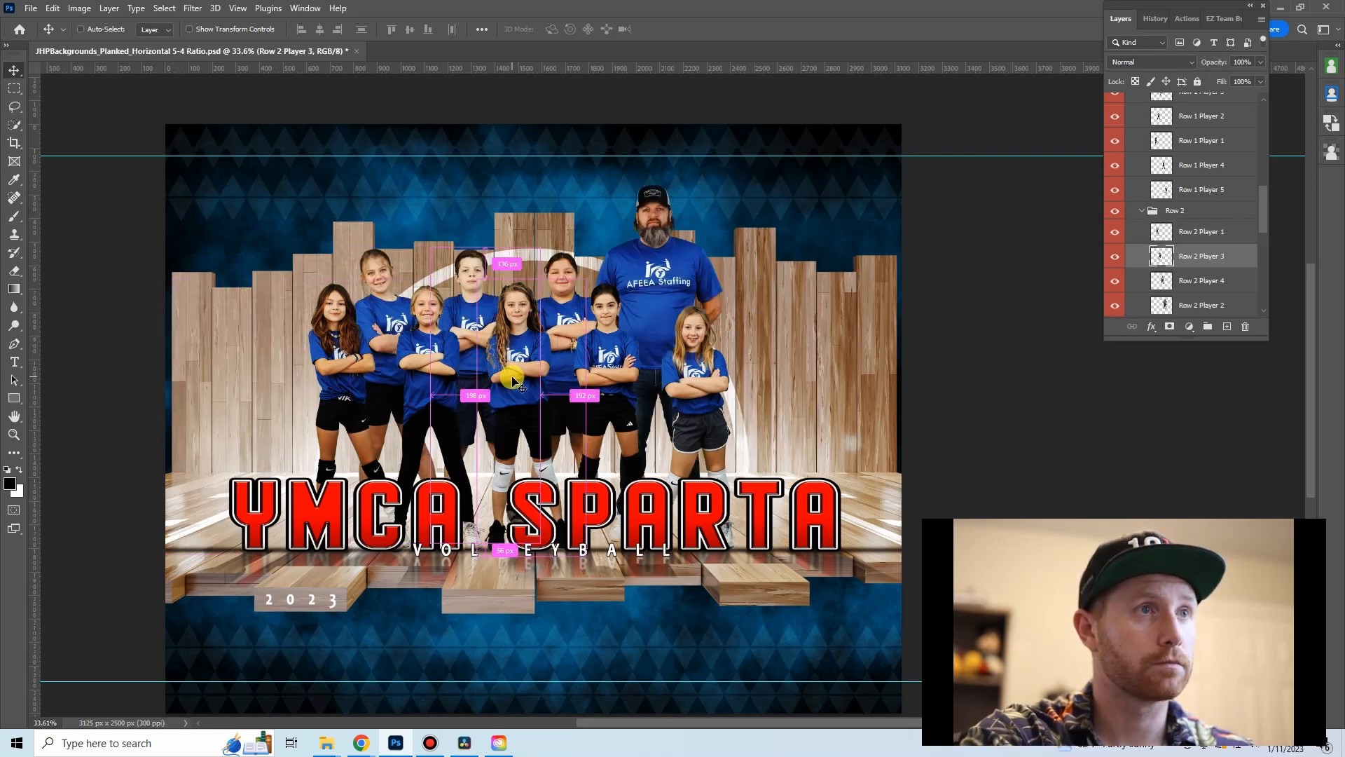
left_click_drag(514, 381, 693, 511)
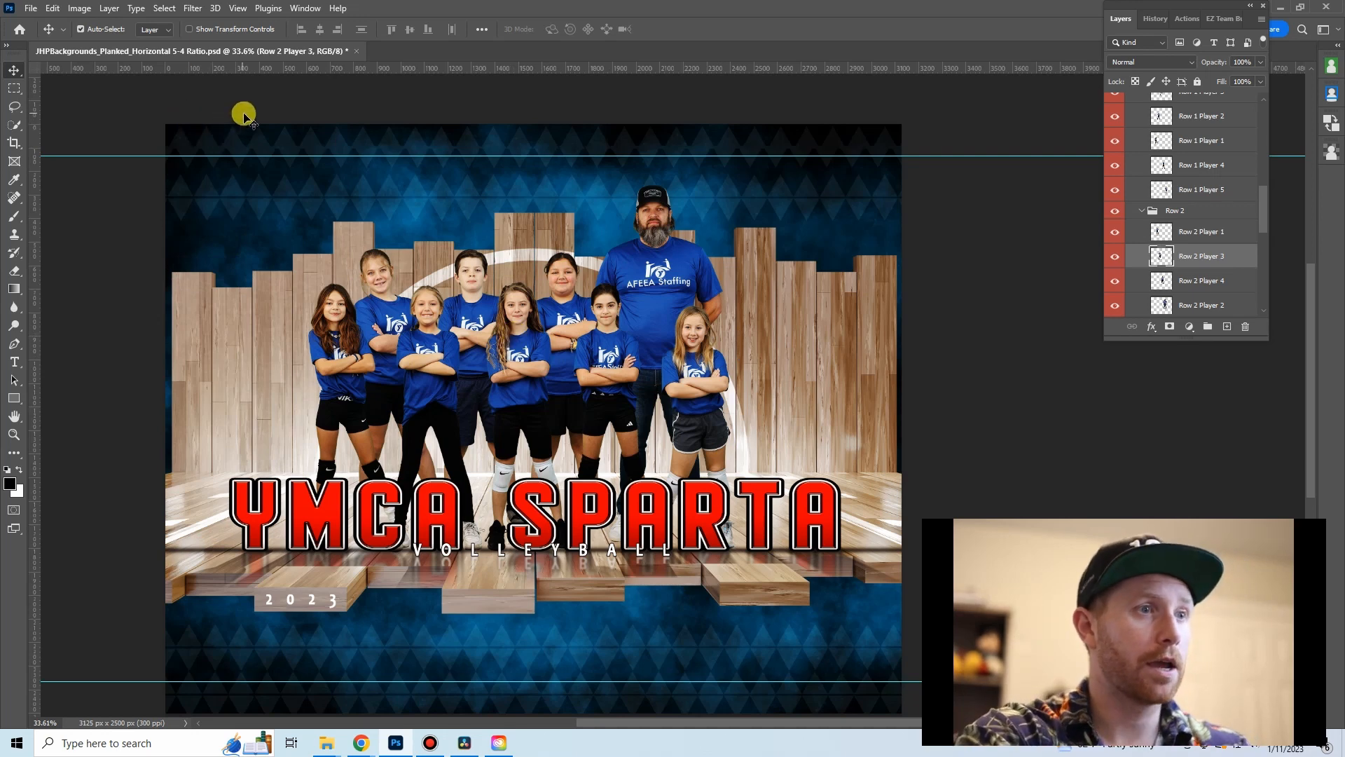
- Close the planked background document without saving and open affea_staffing.psd from the Teams folder
left_click(356, 51)
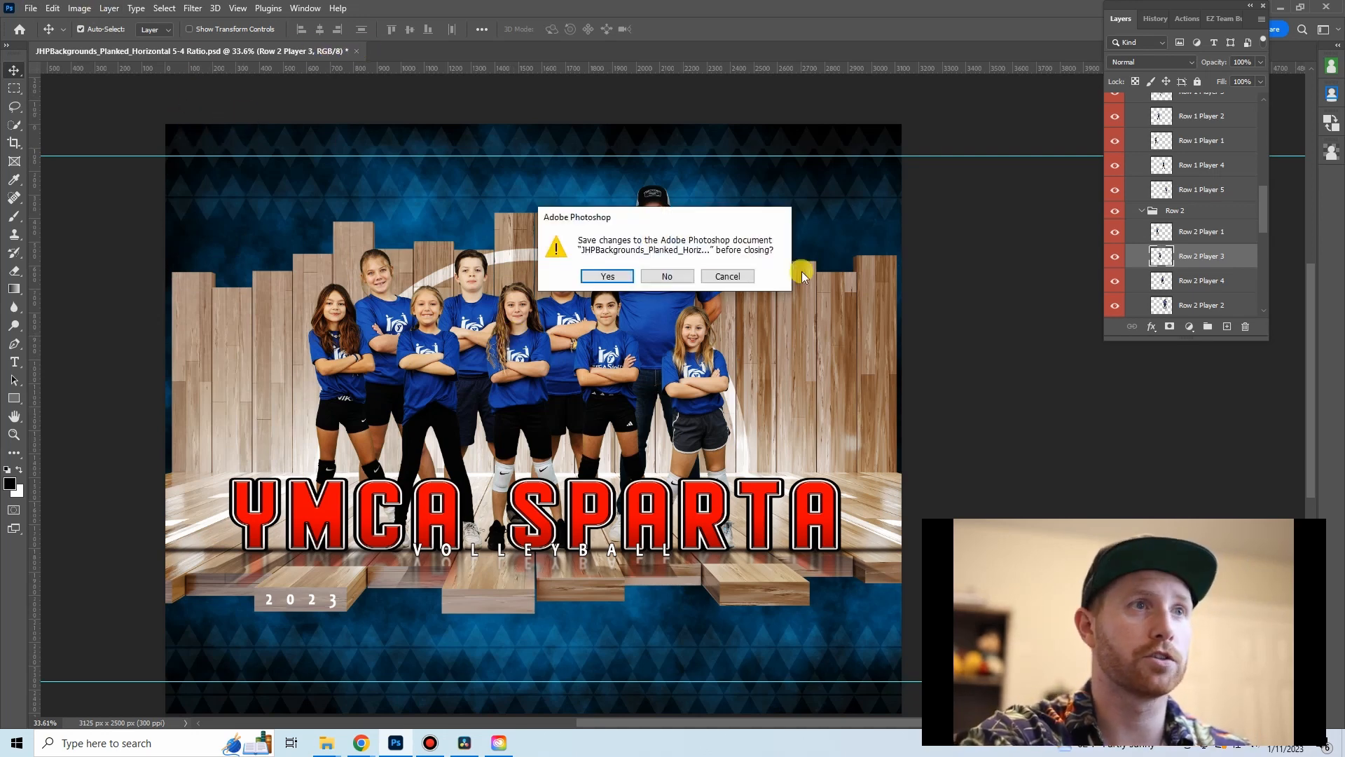
left_click(683, 278)
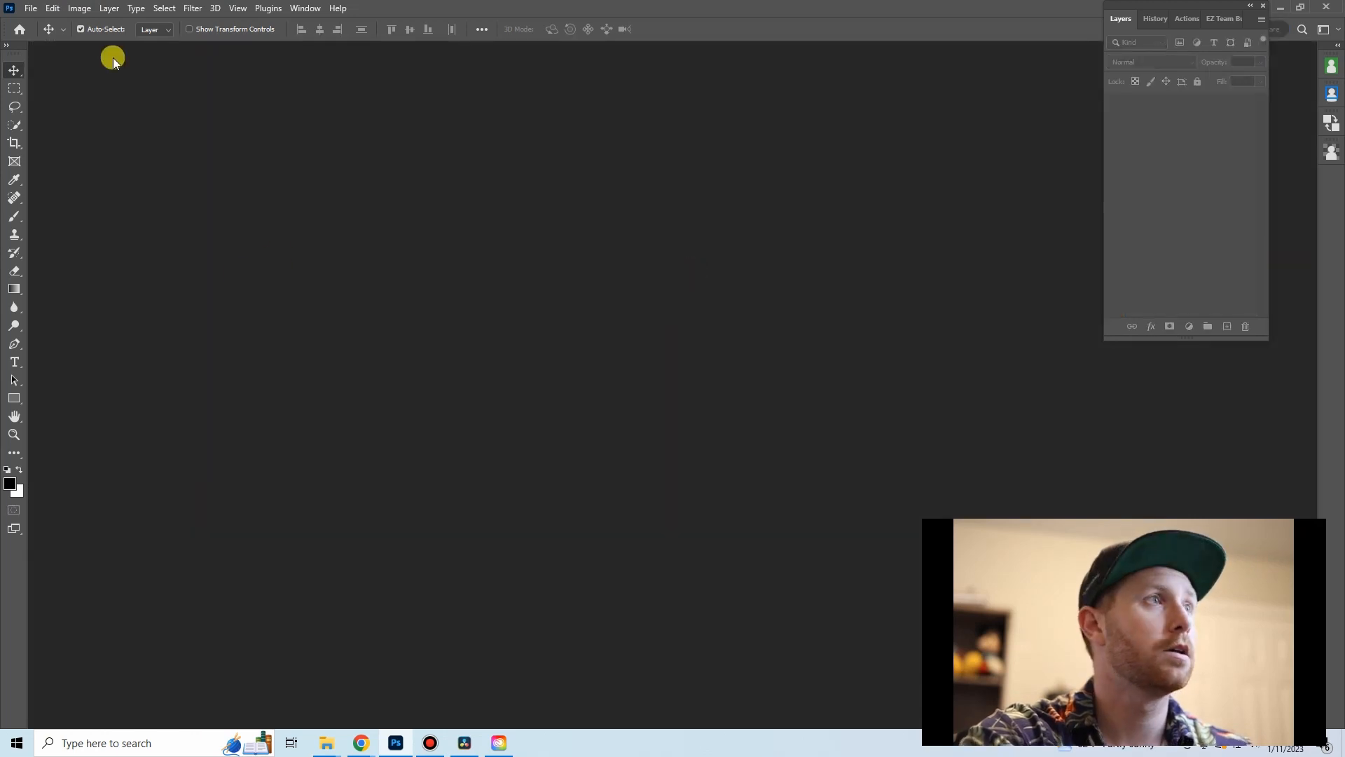
mouse_move(326, 741)
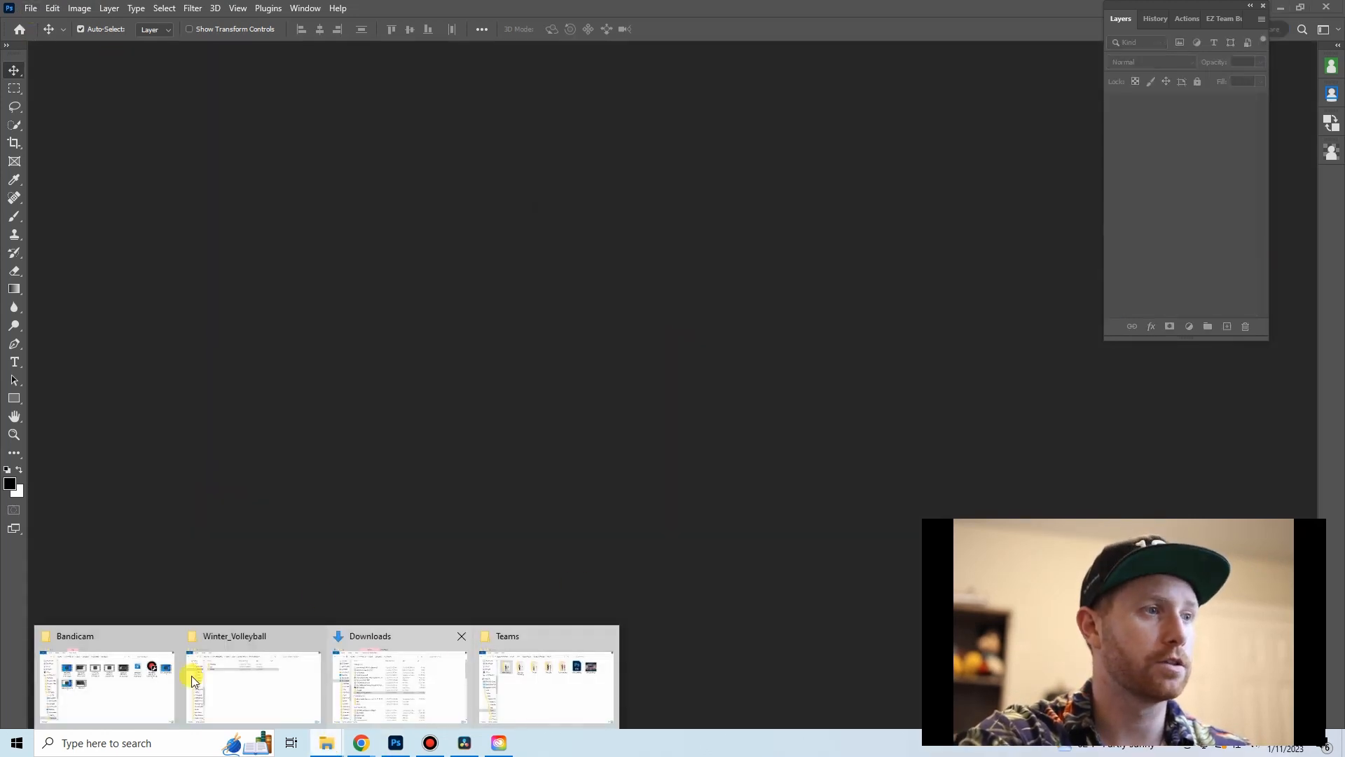
left_click(577, 697)
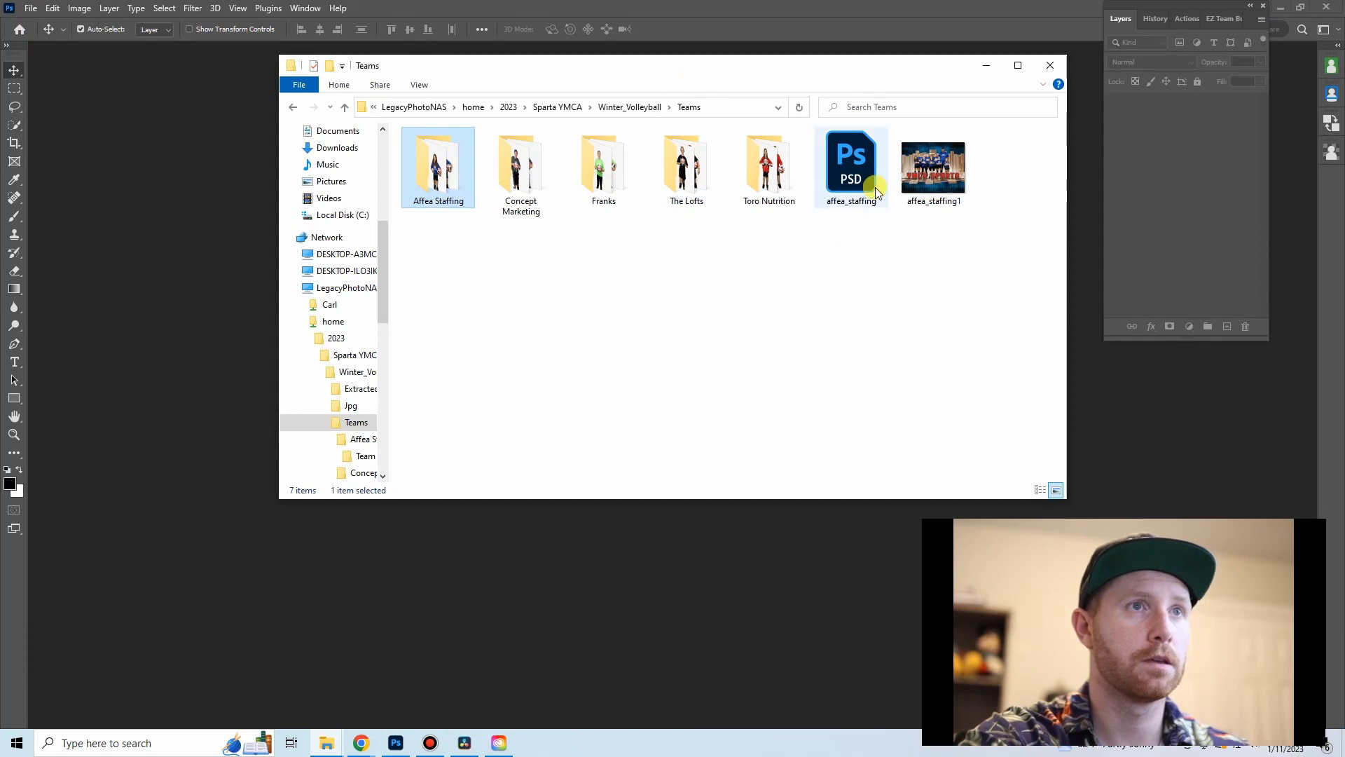
double_click(858, 176)
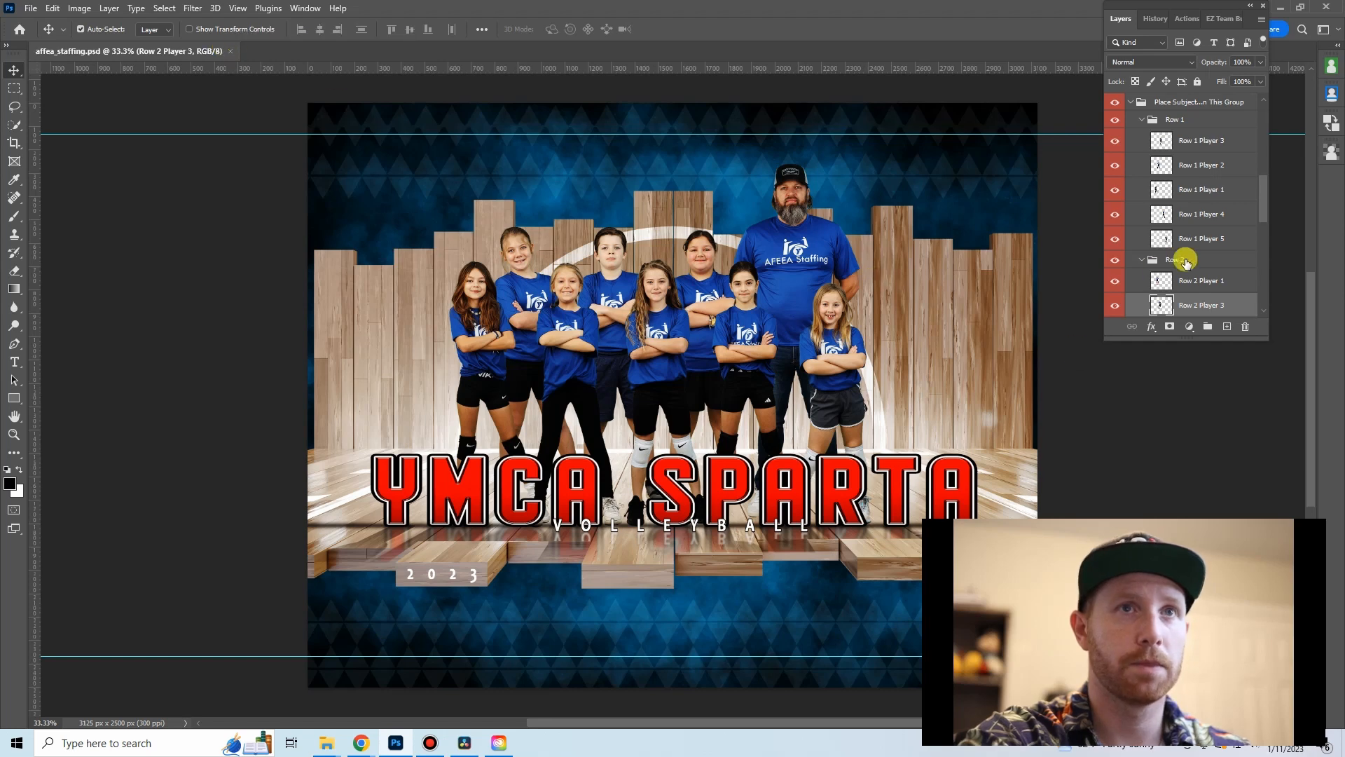
- Delete the whole Place Subject(s) In This Group layer group, including its Row 1 and Row 2 players
scroll(1216, 185, "up", 1)
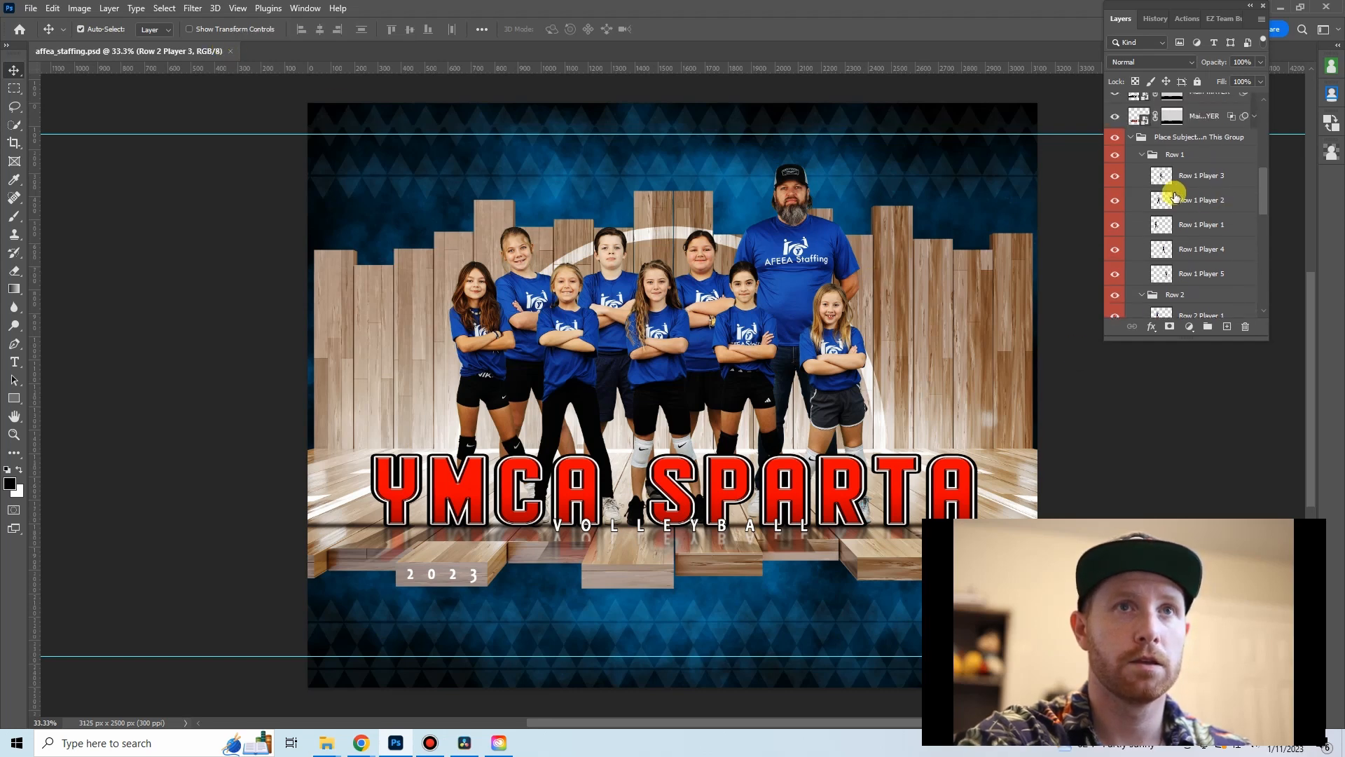
left_click(1194, 153)
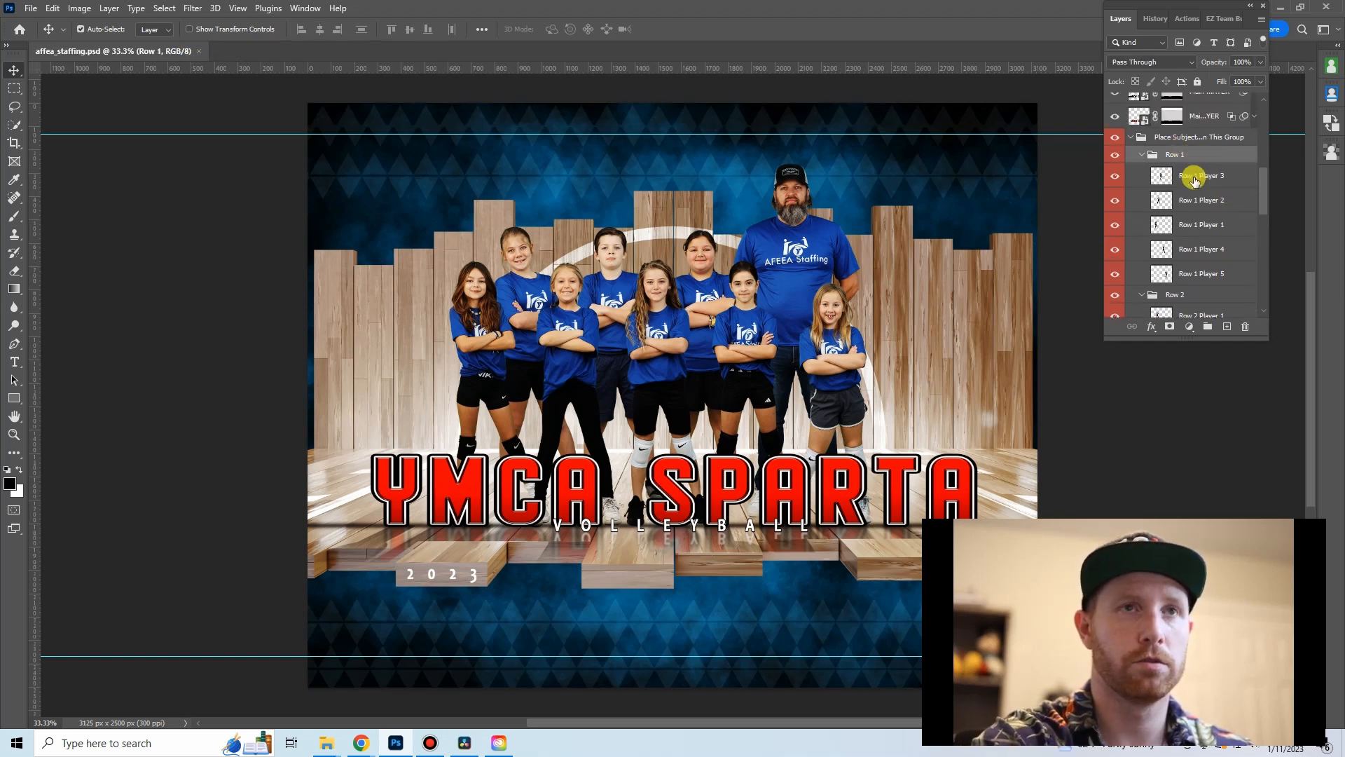
scroll(1197, 169, "down", 2)
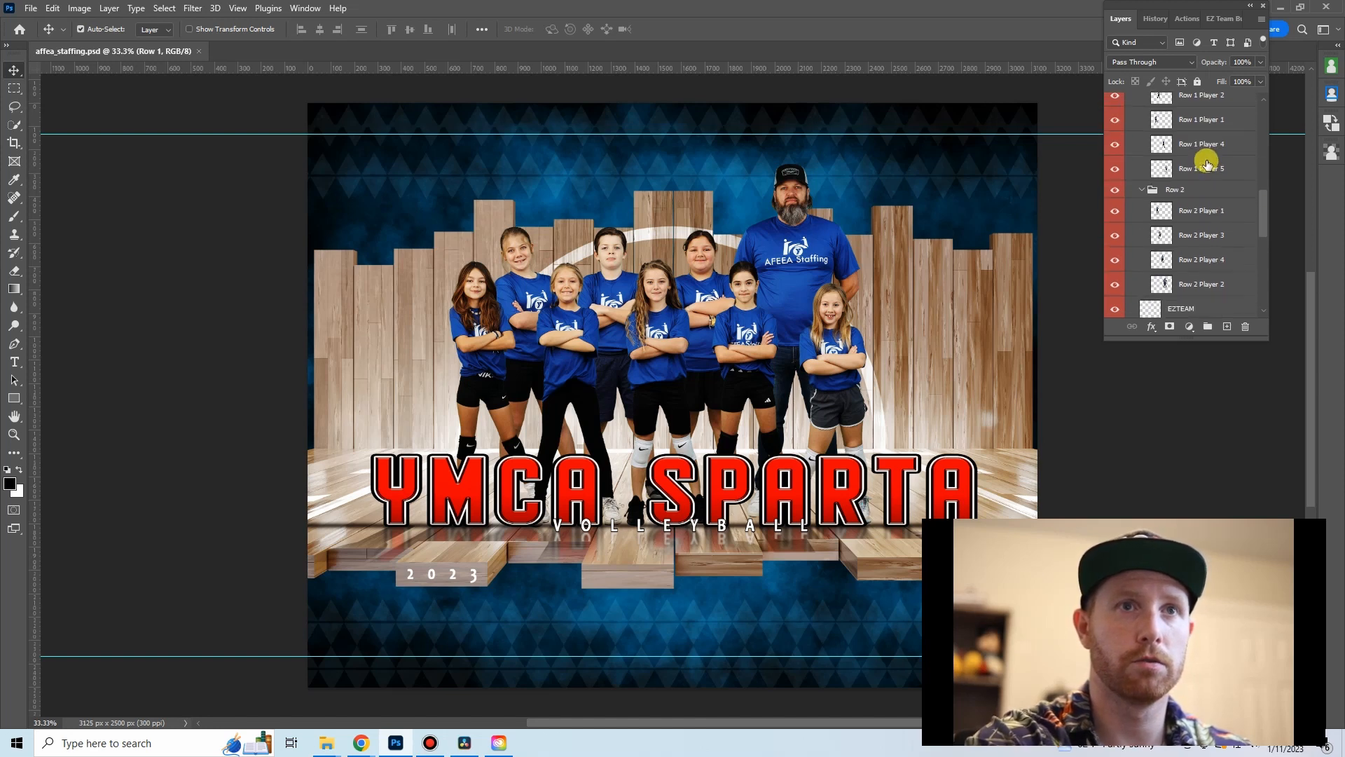
scroll(1214, 163, "up", 2)
left_click(1200, 155)
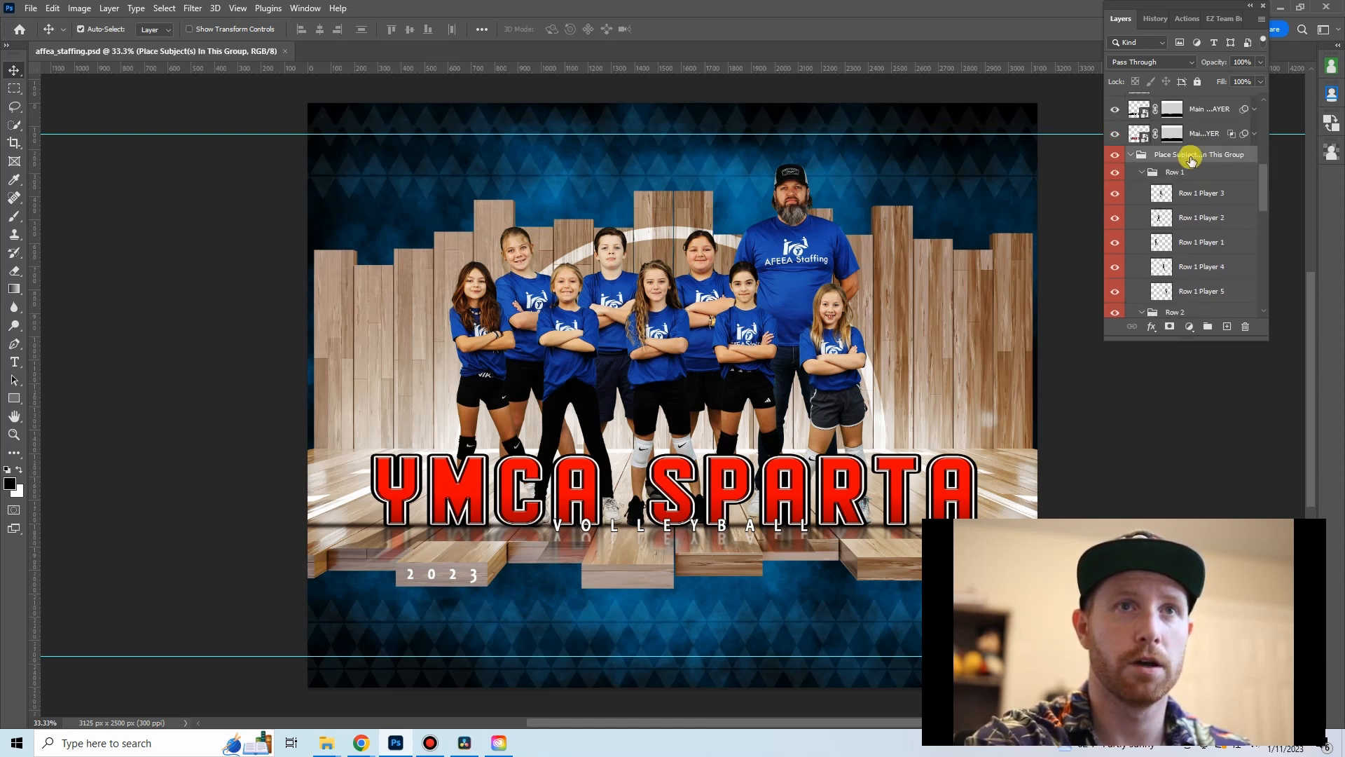
key("Delete")
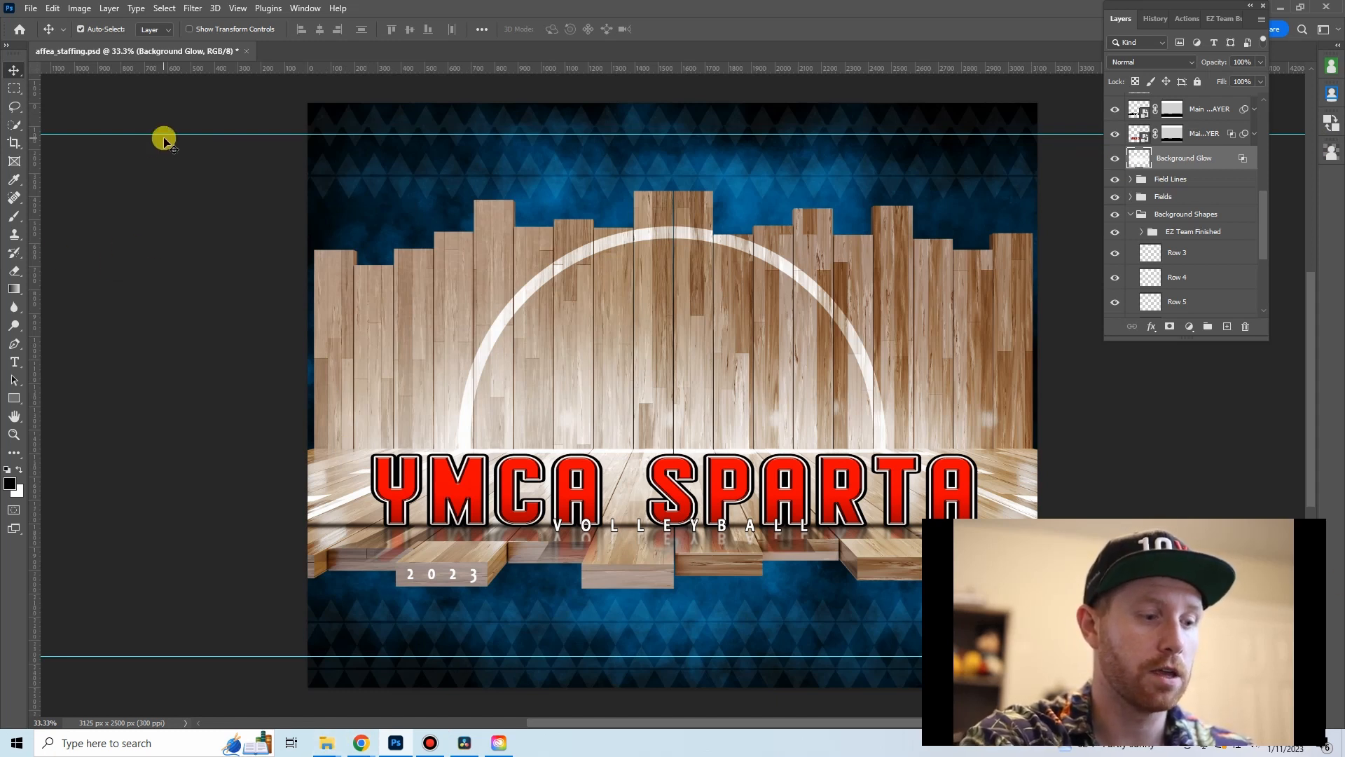
key("ctrl+alt+s")
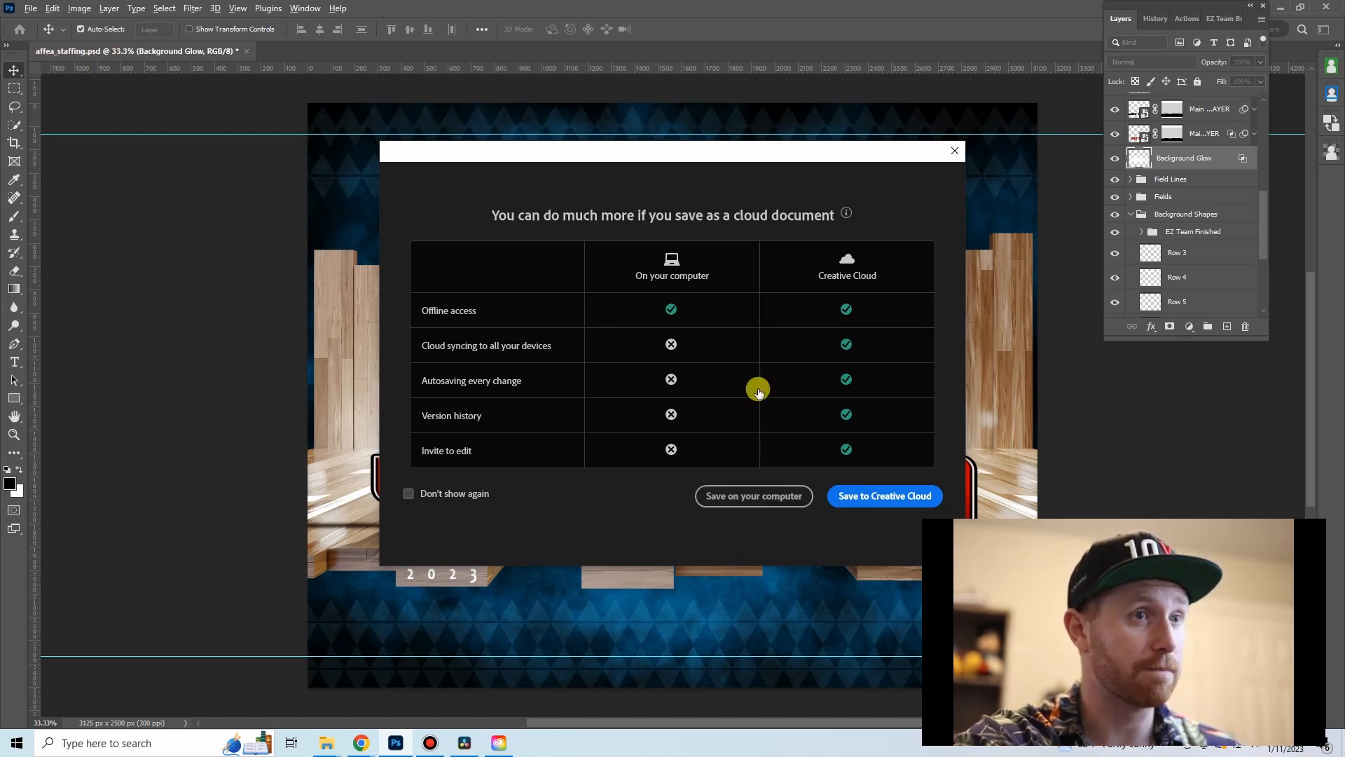
left_click(785, 494)
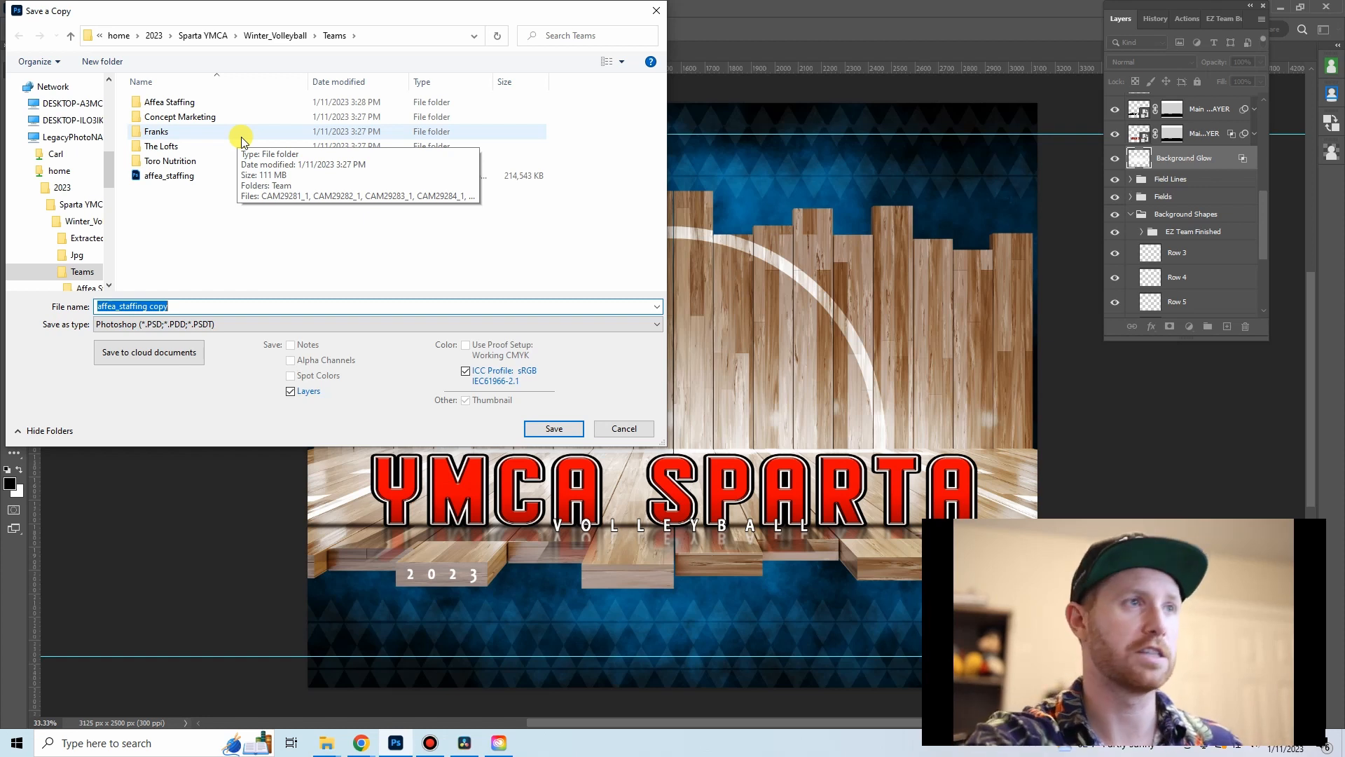
left_click(656, 10)
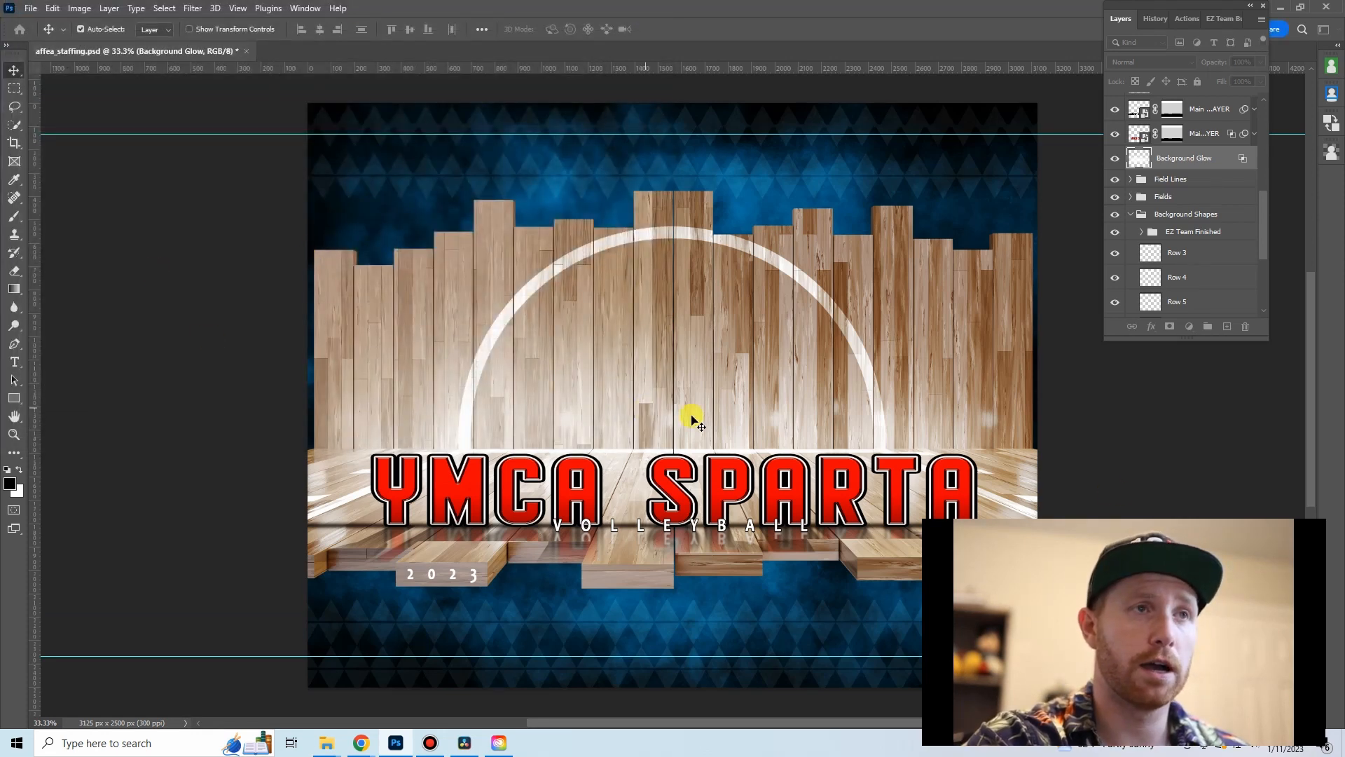